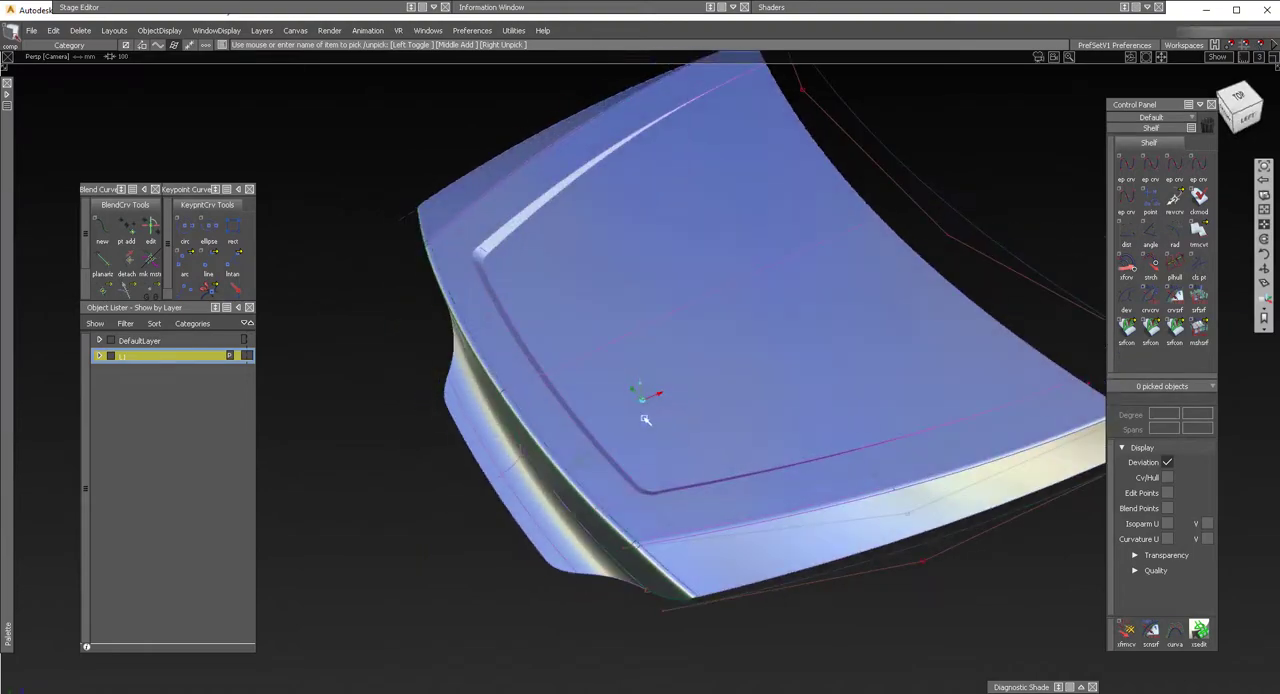
Check surface continuity along the outer and inner edges of the draft walls and the rounded corner.
mouse_move(648, 491)
ctrl+shift+mouse_down()
mouse_move(646, 417)
mouse_move(337, 303)
mouse_move(597, 503)
mouse_move(589, 400)
mouse_move(974, 426)
mouse_move(829, 337)
mouse_move(611, 125)
ctrl+shift+mouse_up()
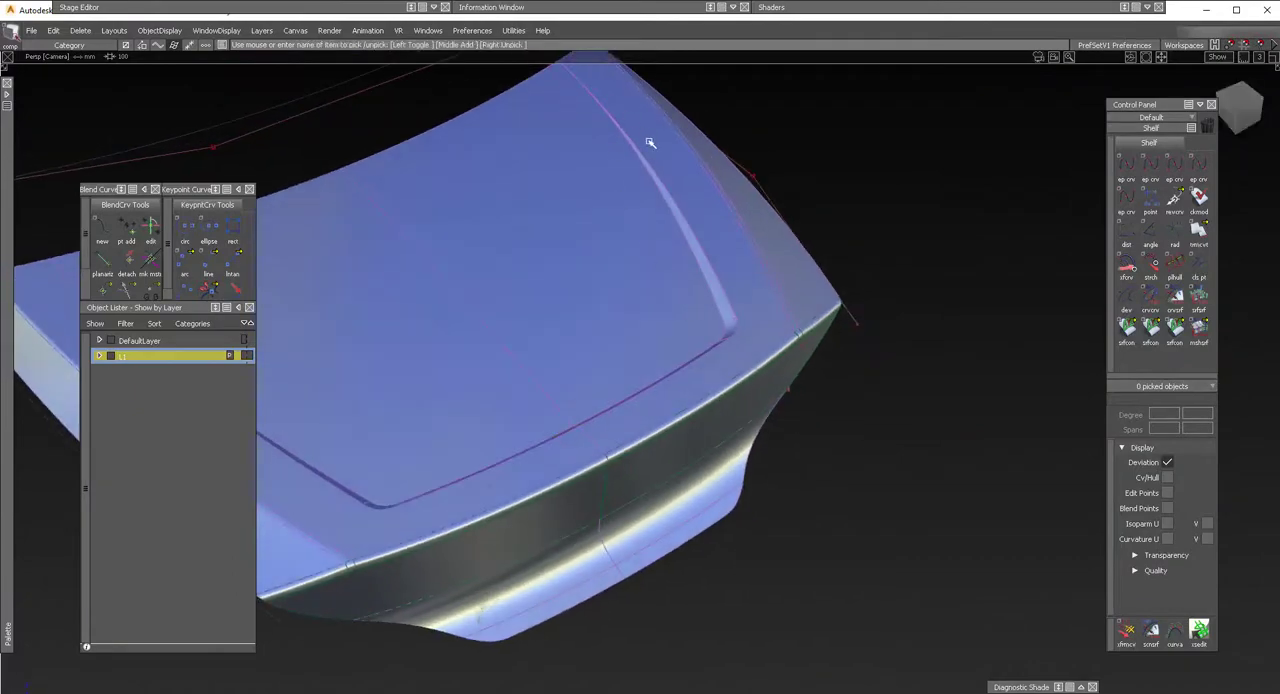
alt+shift+drag(733, 338, 674, 449)
alt+shift+drag(563, 420, 1025, 376)
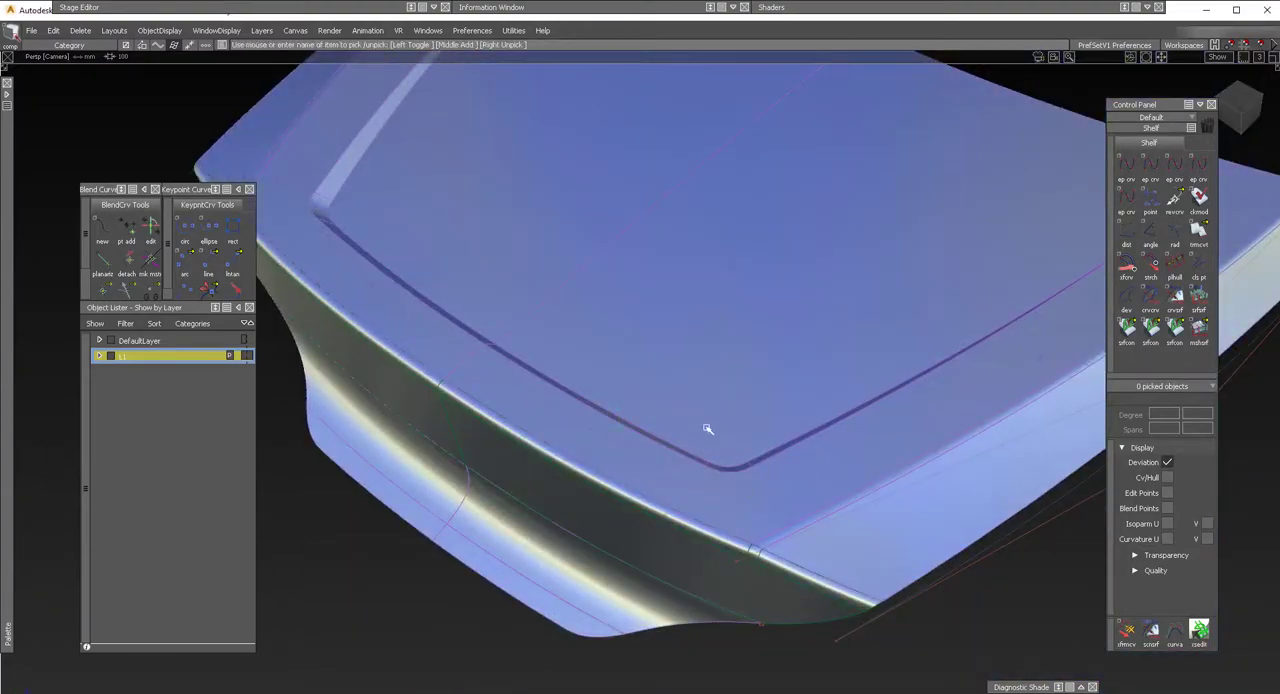
alt+shift+drag(711, 406, 1056, 356)
click(1125, 330)
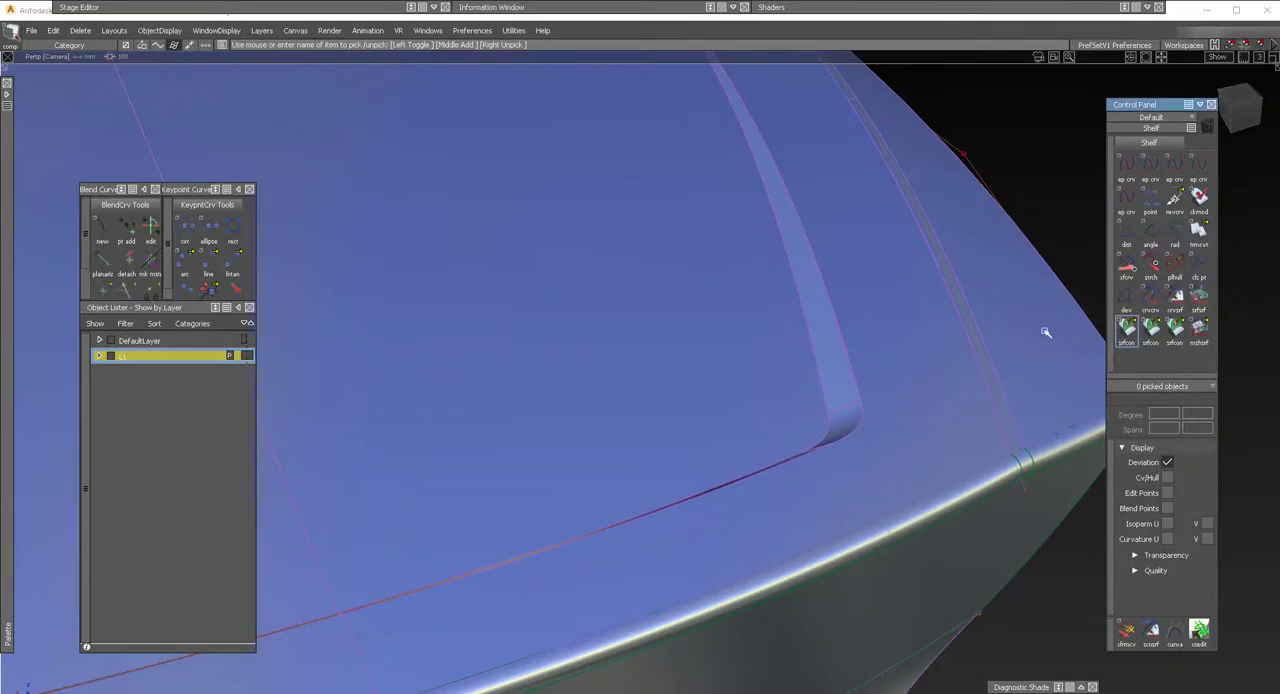
click(831, 319)
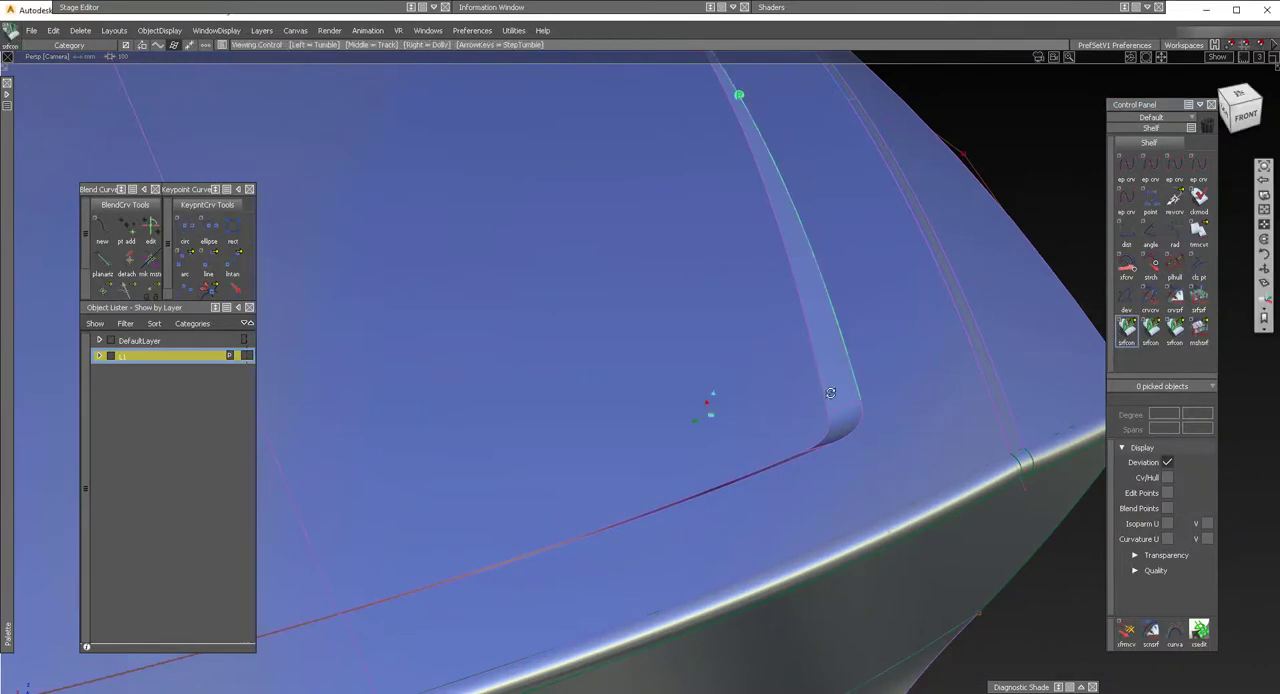
alt+shift+drag(711, 403, 847, 403)
click(845, 419)
click(826, 435)
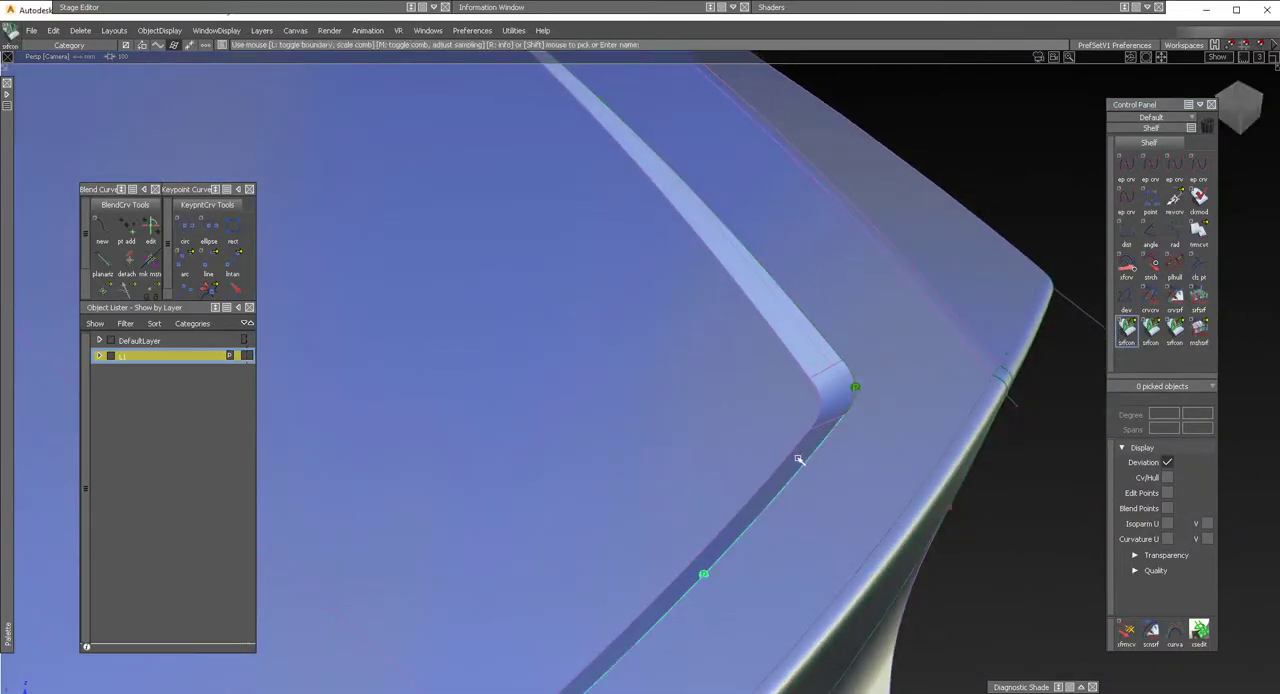
alt+shift+drag(800, 460, 779, 454)
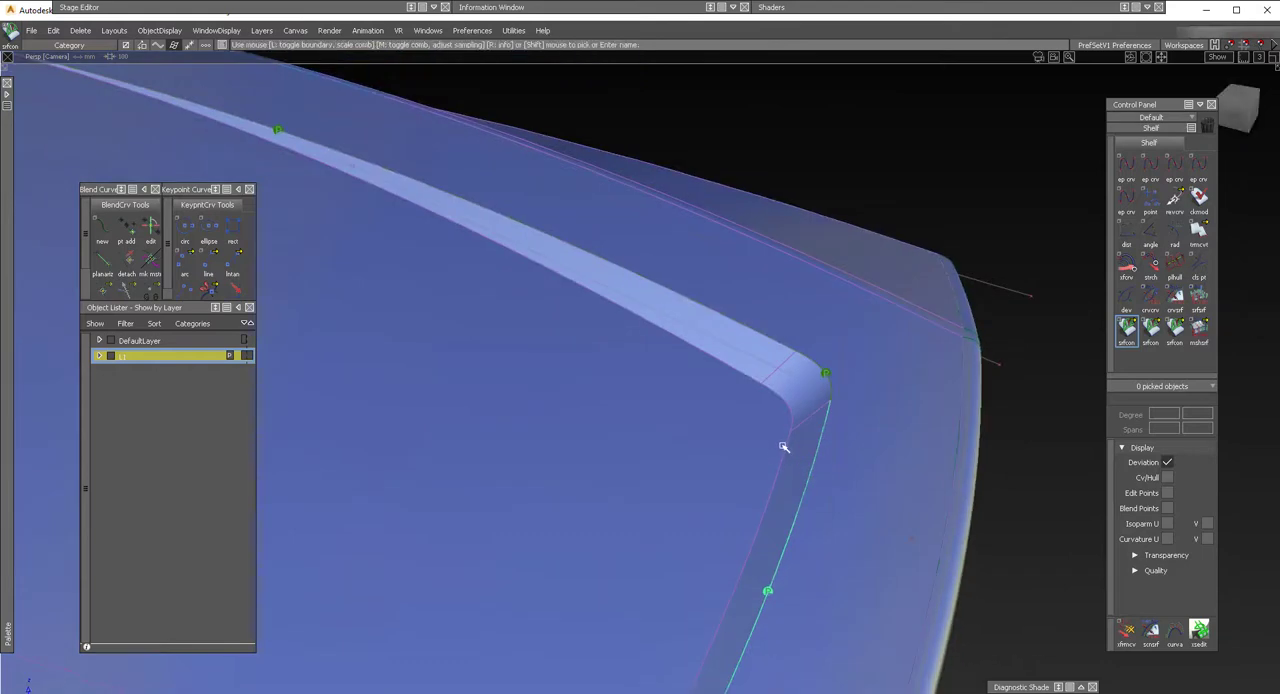
click(789, 435)
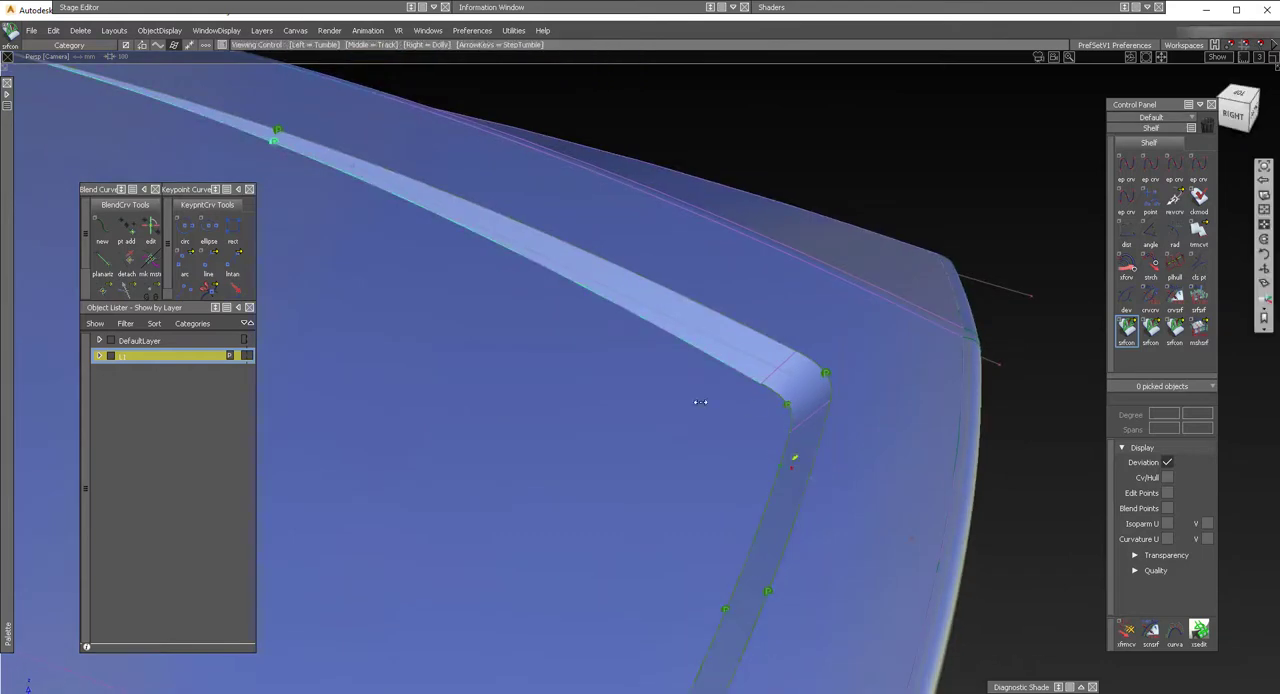
Examine the continuity markers and the shape of the rounded corner between the two draft walls from several angles.
alt+shift+drag(790, 455, 503, 380)
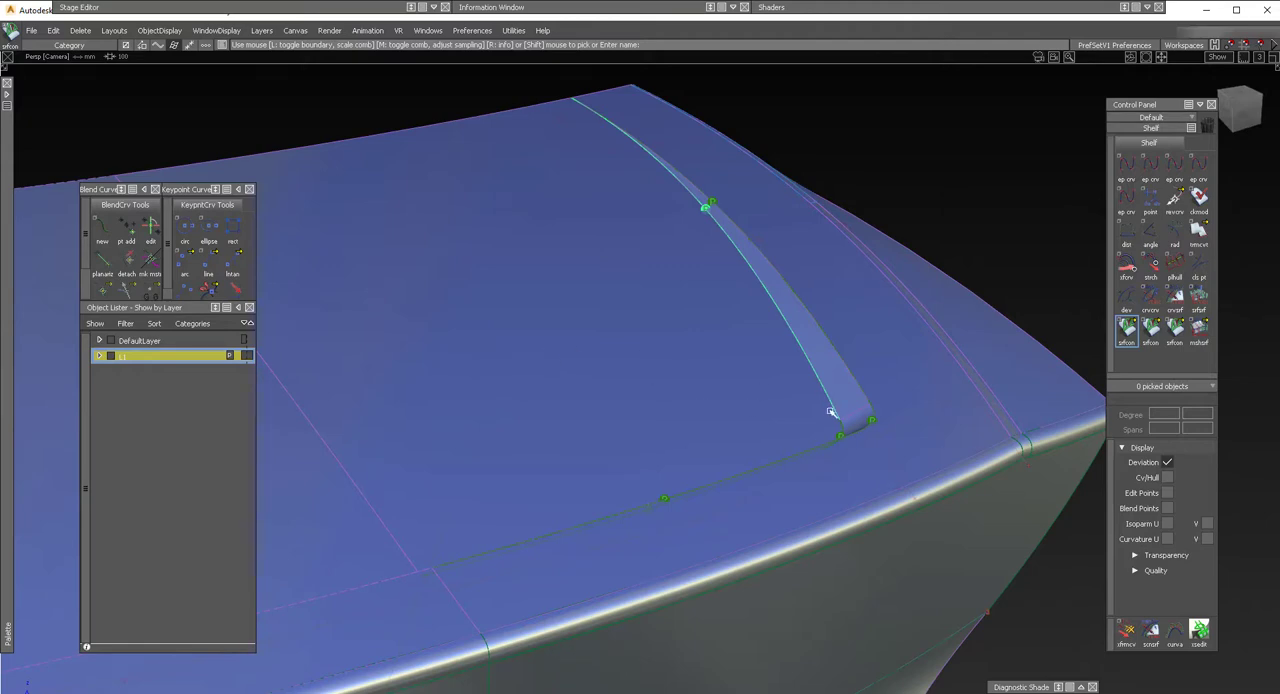
alt+shift+right_drag(837, 363, 880, 371)
alt+shift+drag(880, 371, 960, 483)
alt+shift+middle_drag(960, 483, 916, 468)
alt+shift+drag(916, 468, 980, 494)
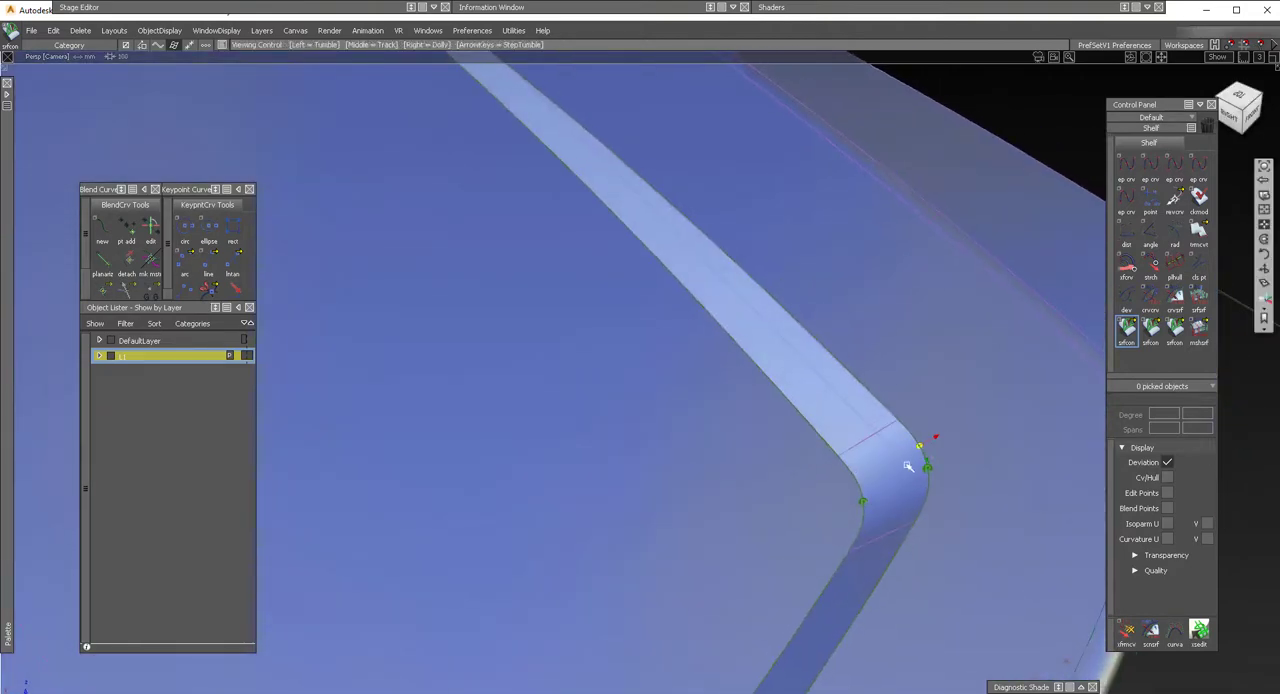
alt+shift+drag(907, 466, 897, 423)
alt+shift+right_drag(897, 425, 866, 434)
alt+shift+drag(866, 434, 926, 446)
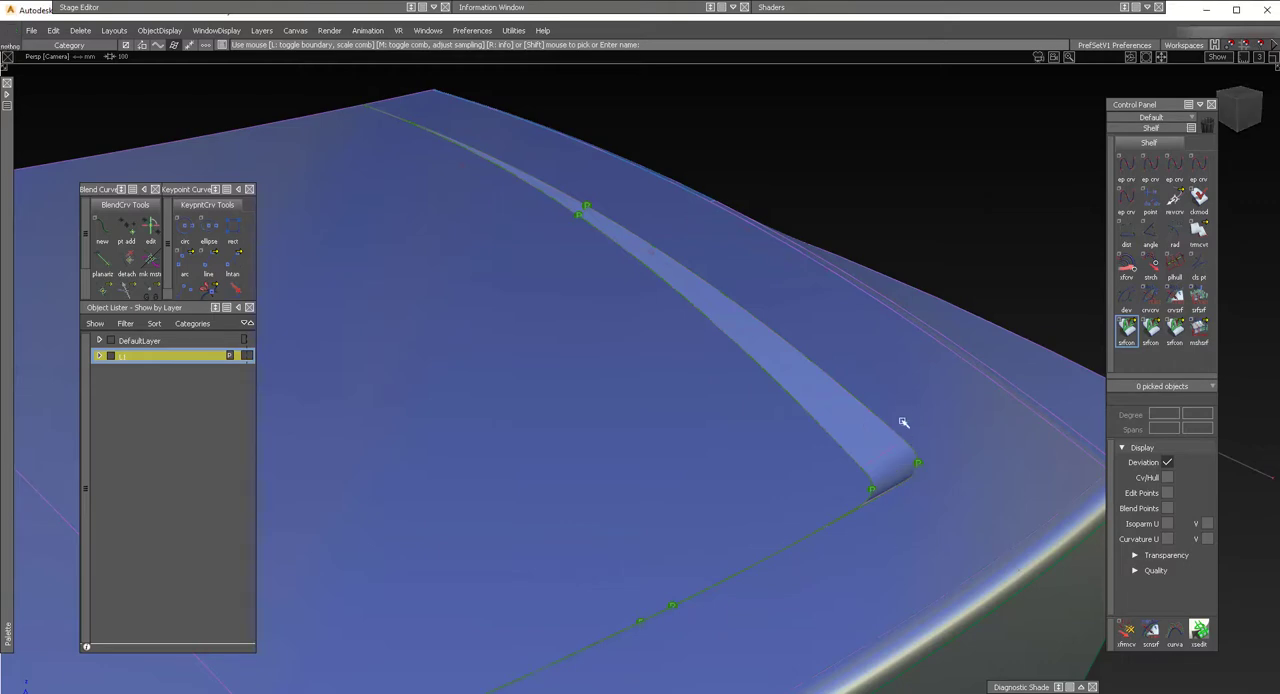
Isolate the two draft walls, the corner blend and the surrounding outer surface, hiding all other geometry.
alt+shift+middle_drag(903, 423, 846, 414)
click(764, 389)
alt+shift+drag(764, 389, 814, 428)
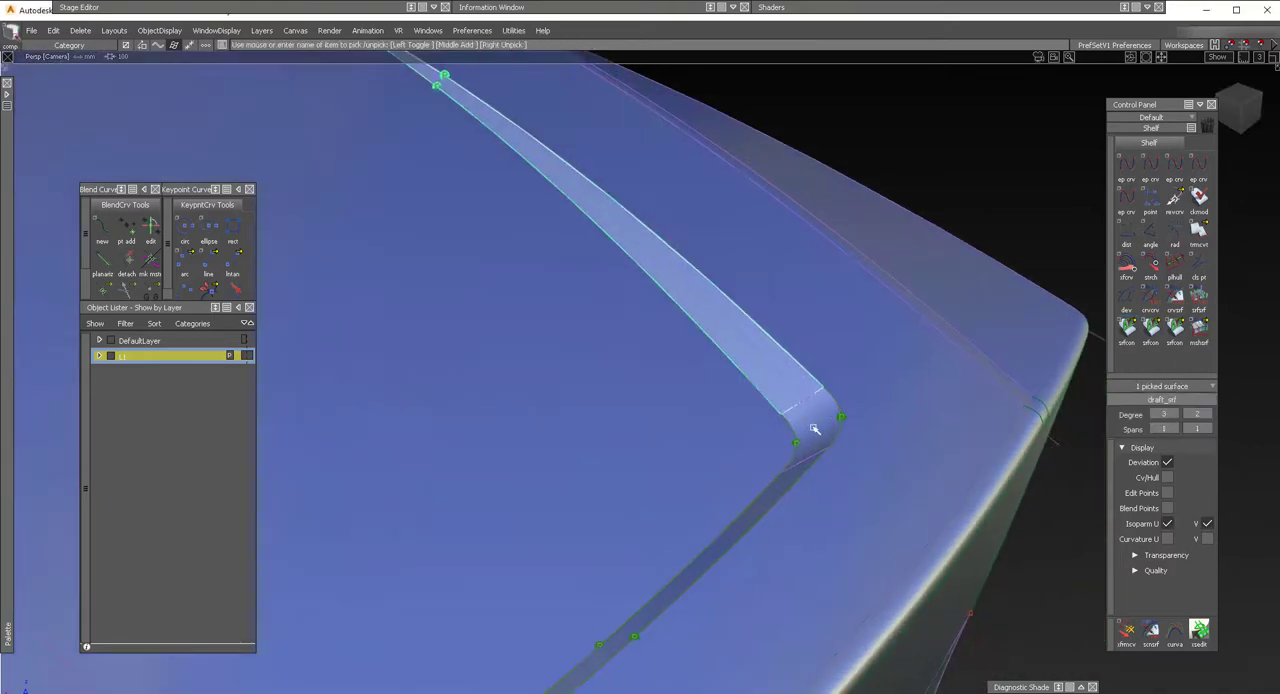
click(814, 428)
click(788, 476)
alt+shift+drag(788, 480, 893, 511)
click(902, 535)
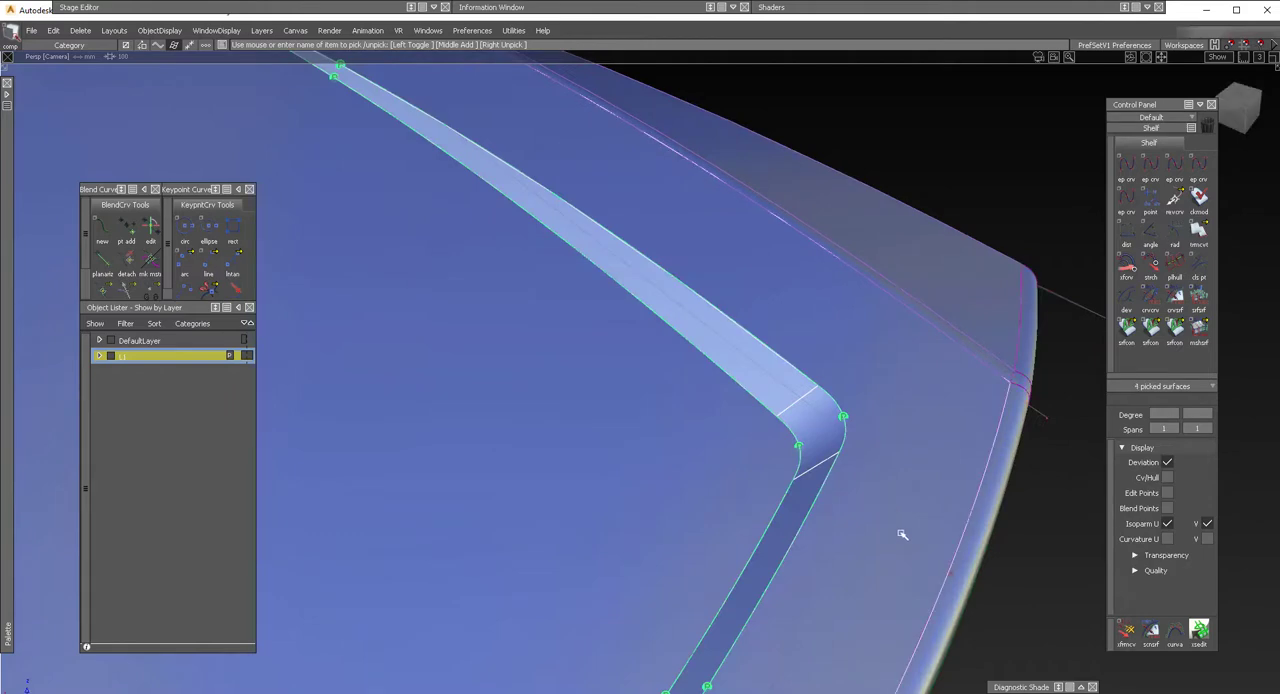
ctrl+shift+right_drag(892, 506, 868, 522)
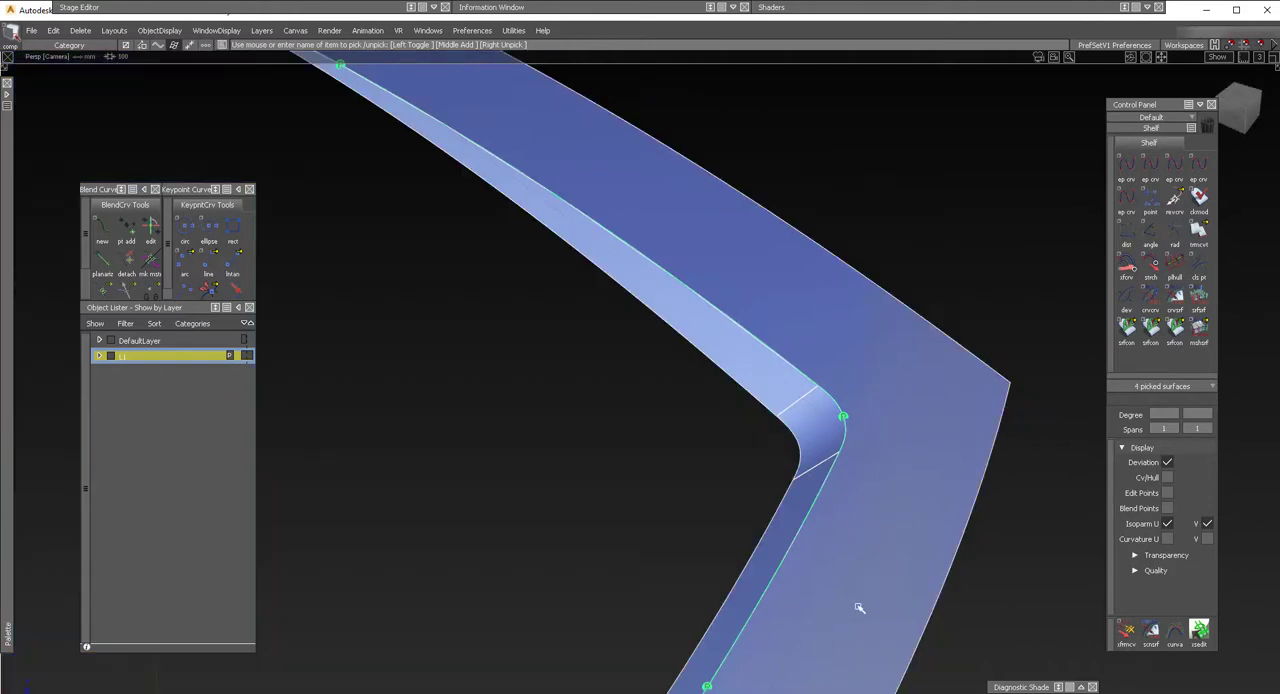
Untrim both draft walls, the corner blend surface and the large outer surface.
ctrl+shift+drag(860, 608, 803, 419)
click(766, 374)
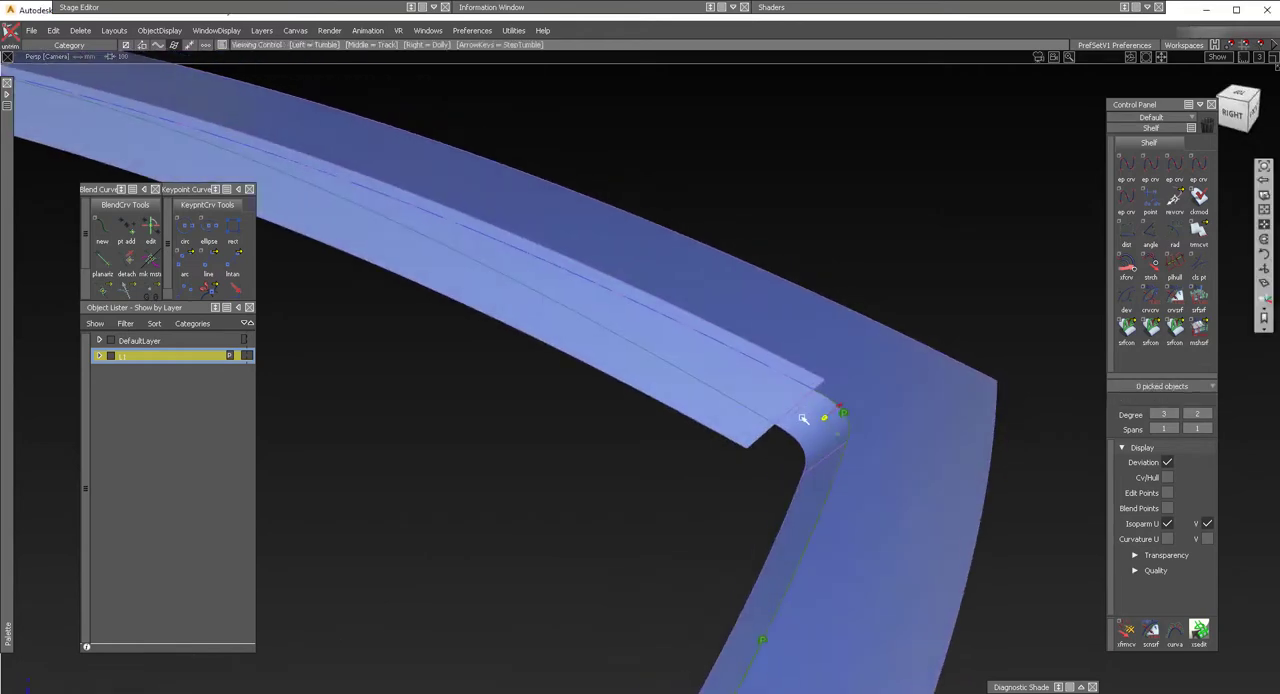
click(804, 430)
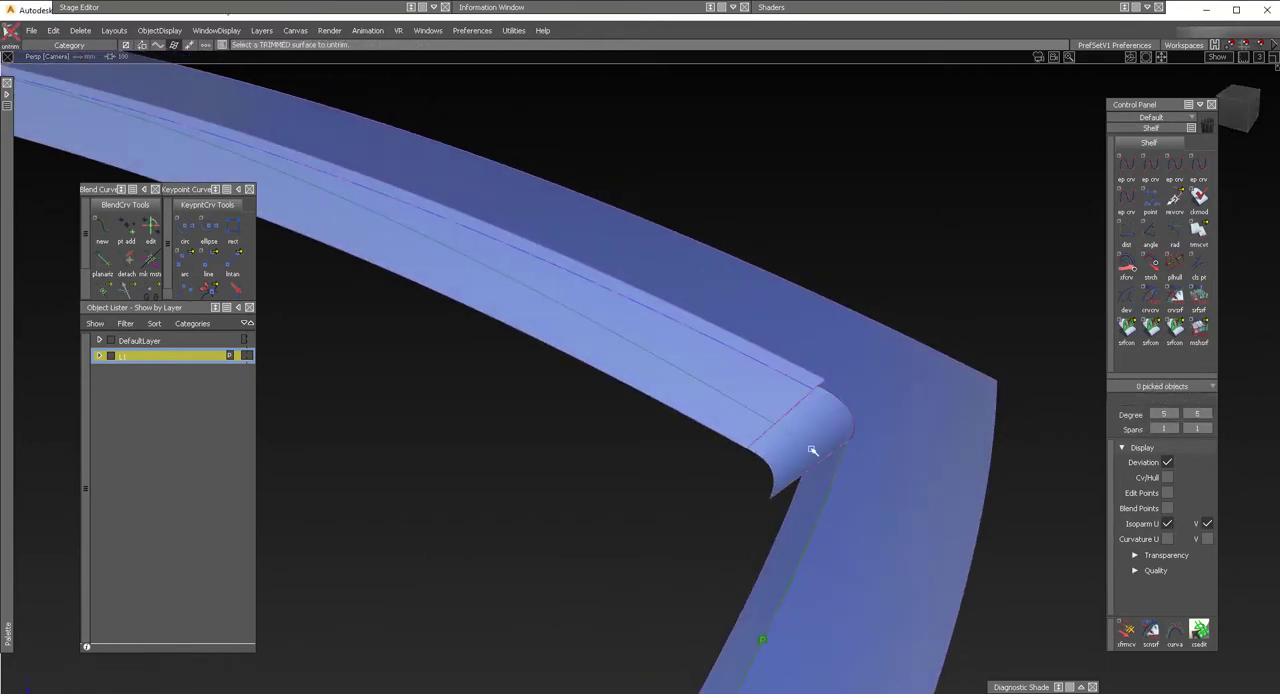
alt+shift+drag(717, 443, 857, 500)
click(879, 498)
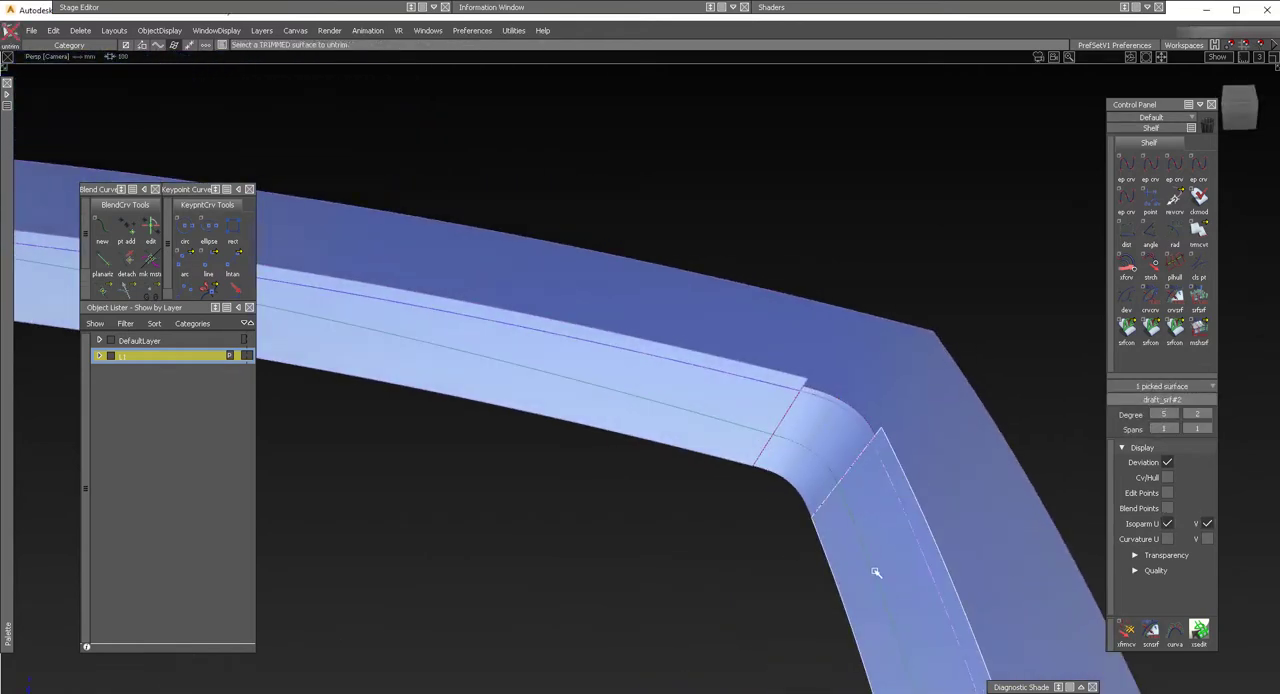
alt+shift+drag(857, 443, 766, 409)
click(877, 428)
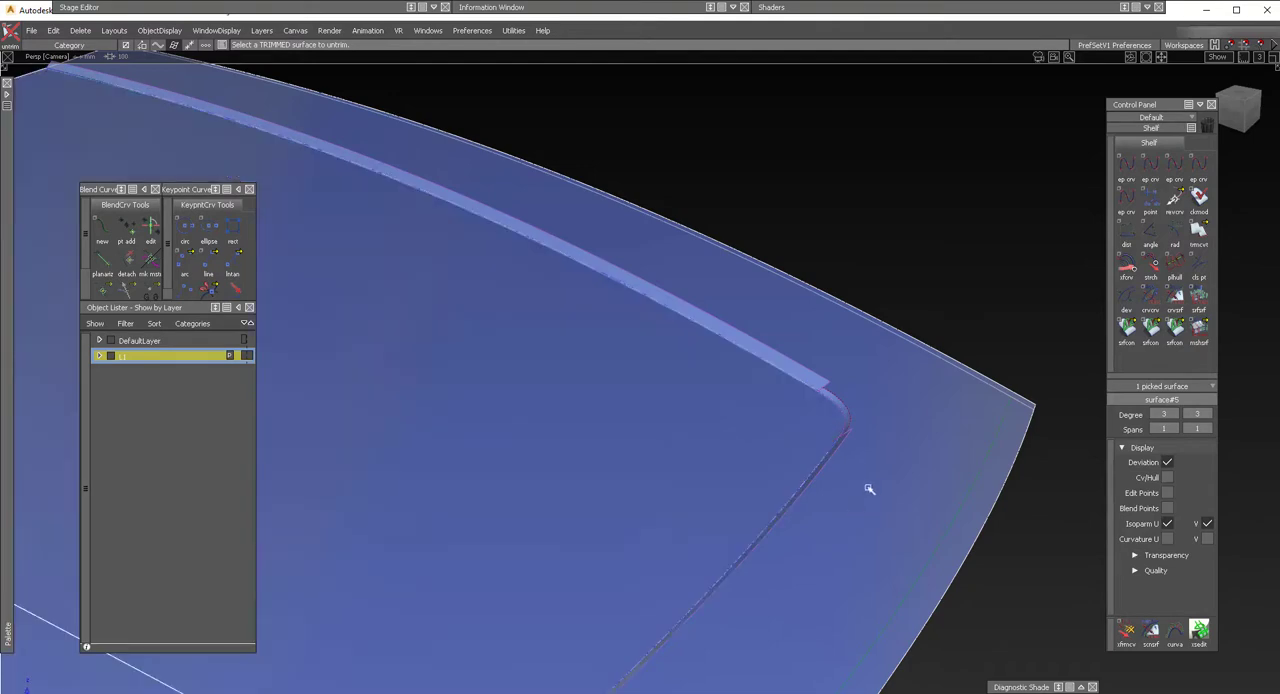
Switch the untrimmed surfaces to wireframe display.
alt+shift+drag(820, 457, 751, 506)
click(757, 443)
key(5)
mouse_move(757, 443)
alt+shift+mouse_down()
mouse_move(815, 439)
mouse_move(849, 406)
mouse_move(852, 466)
mouse_move(850, 407)
alt+shift+mouse_up()
Delete the old curves on surface that mark the outer trim edge on the walls, corner blend and outer surface.
mouse_move(6, 114)
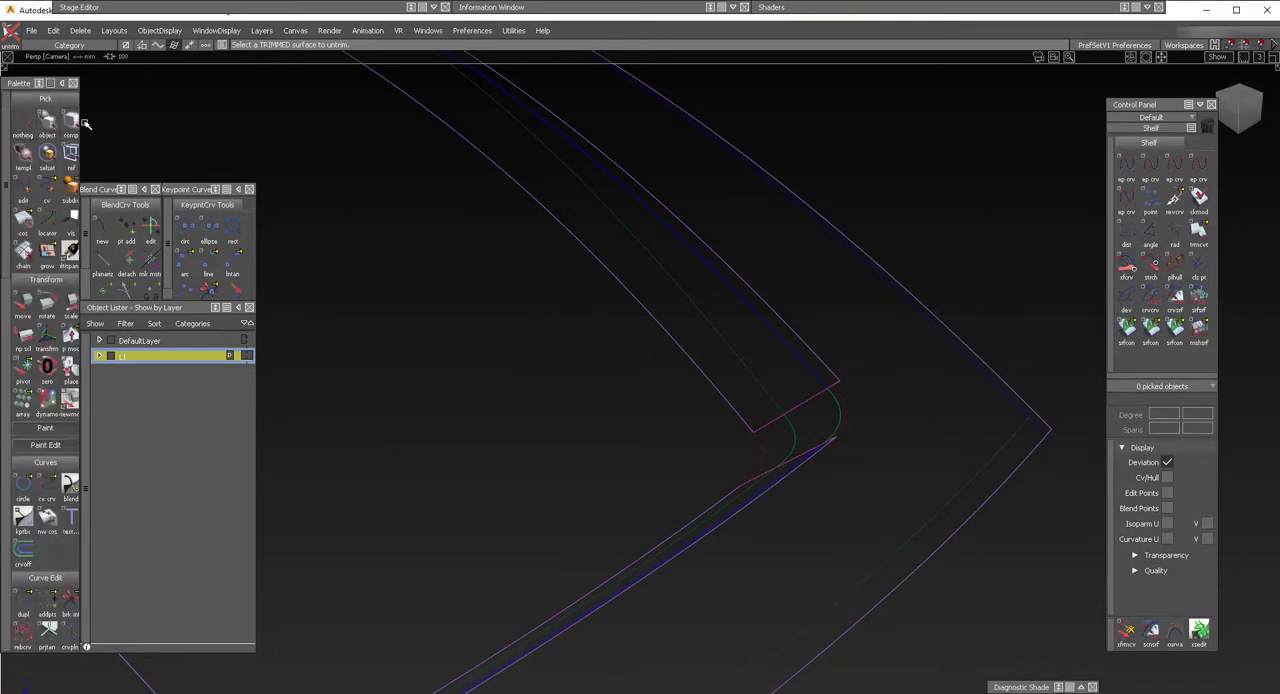
click(47, 122)
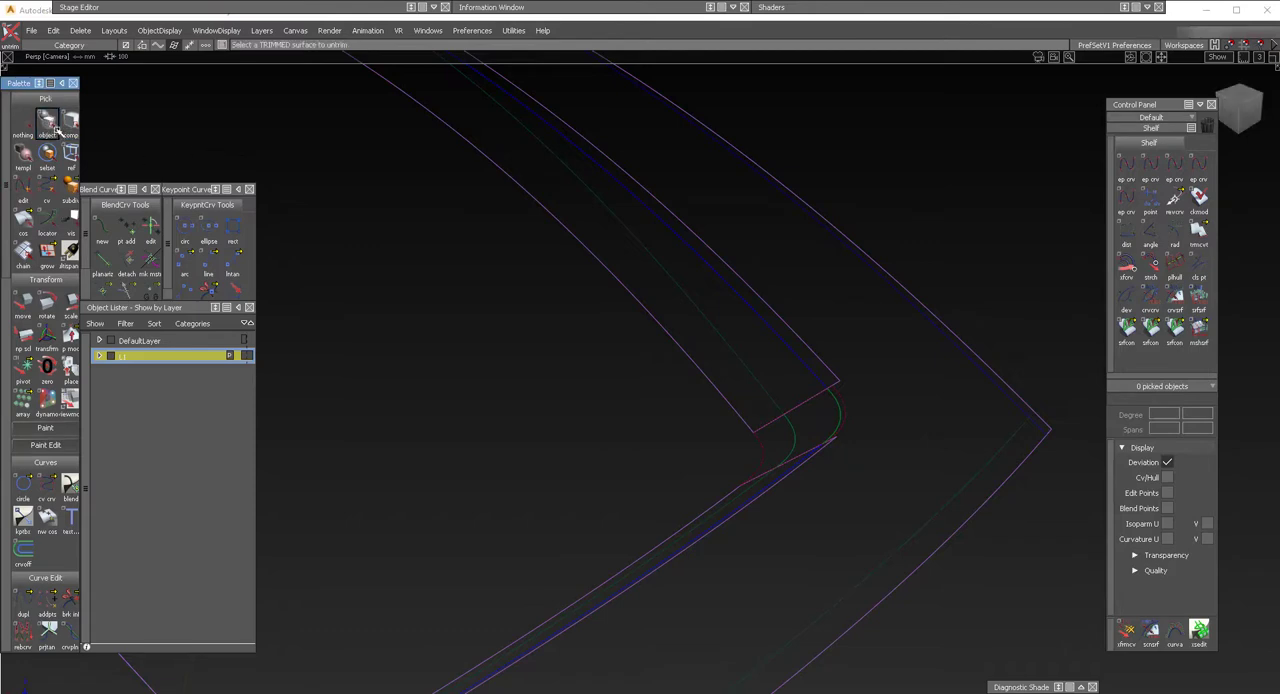
click(24, 222)
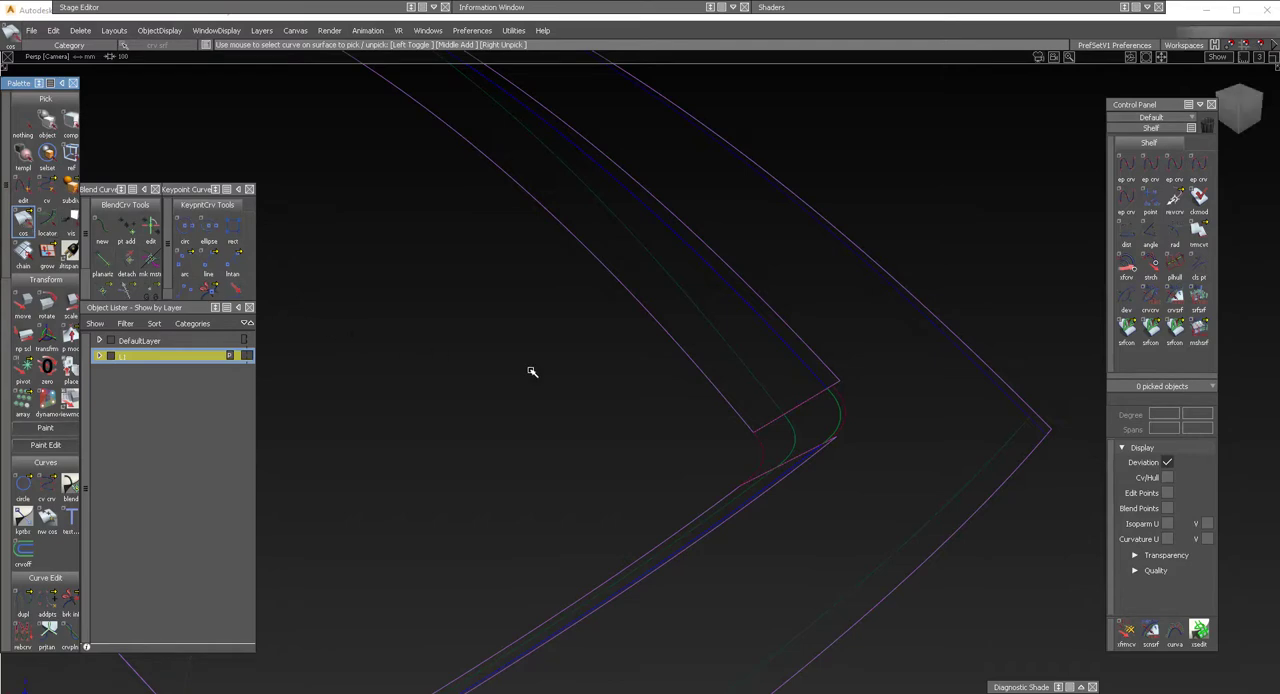
alt+shift+drag(633, 415, 503, 367)
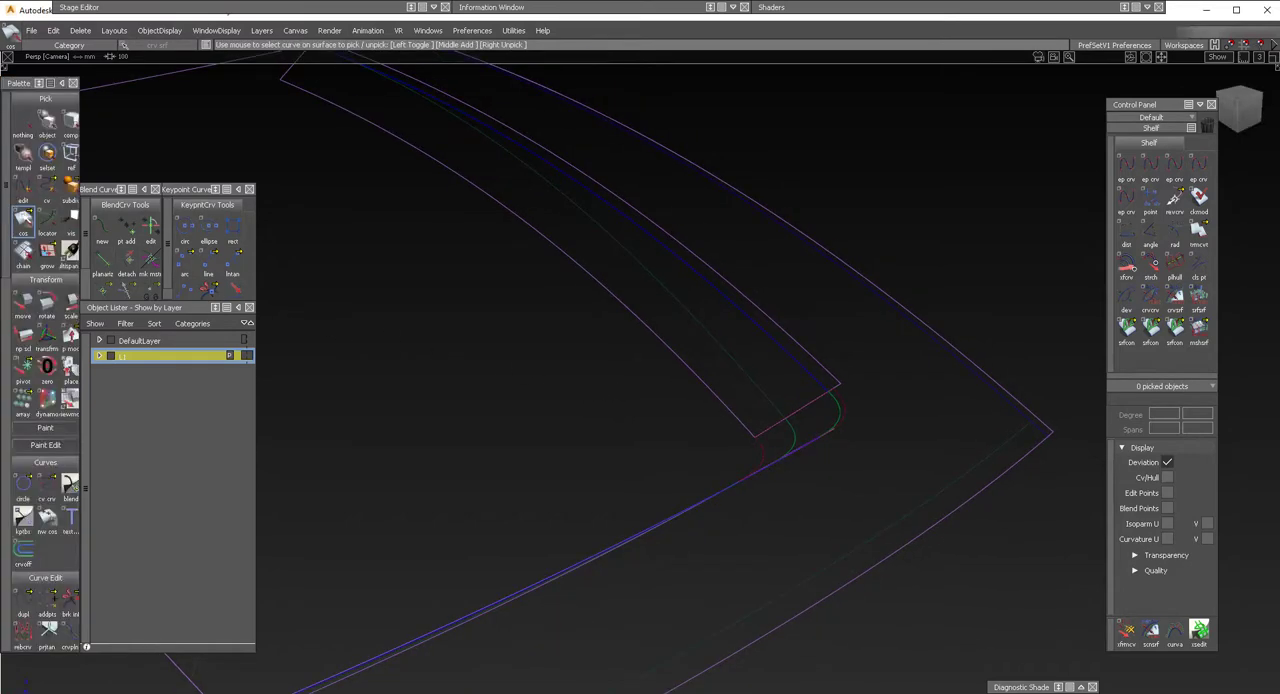
ctrl+shift+click(588, 315)
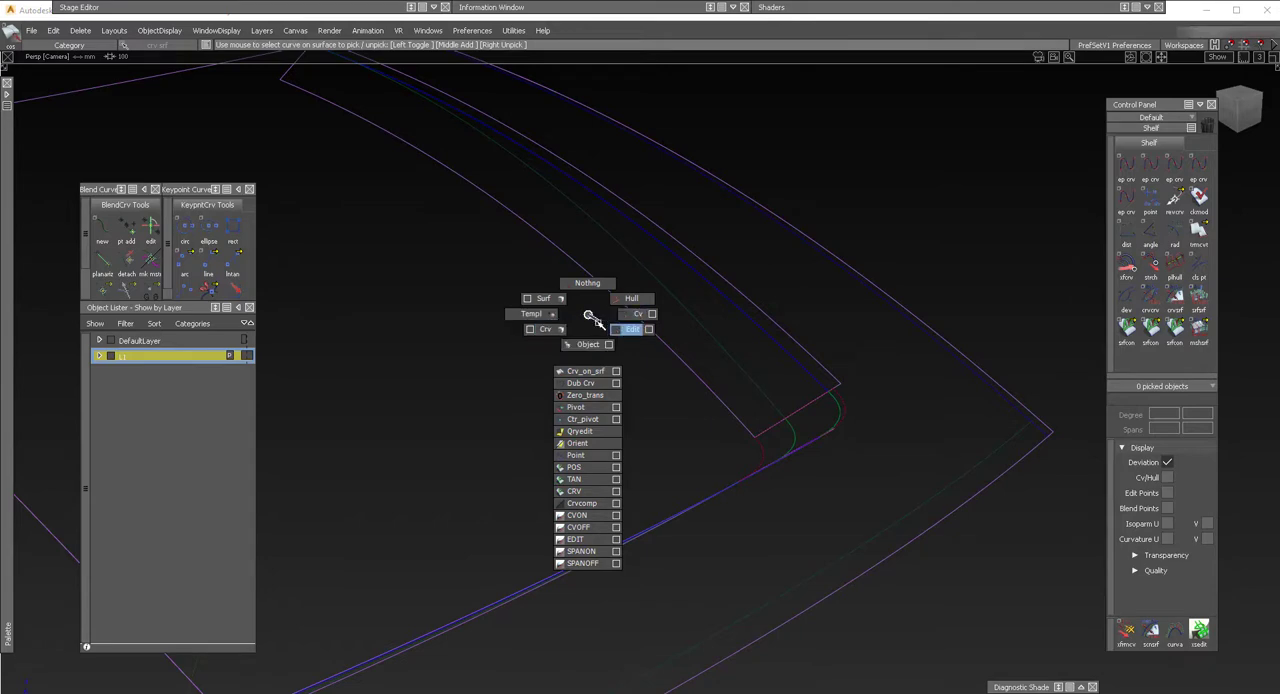
click(601, 371)
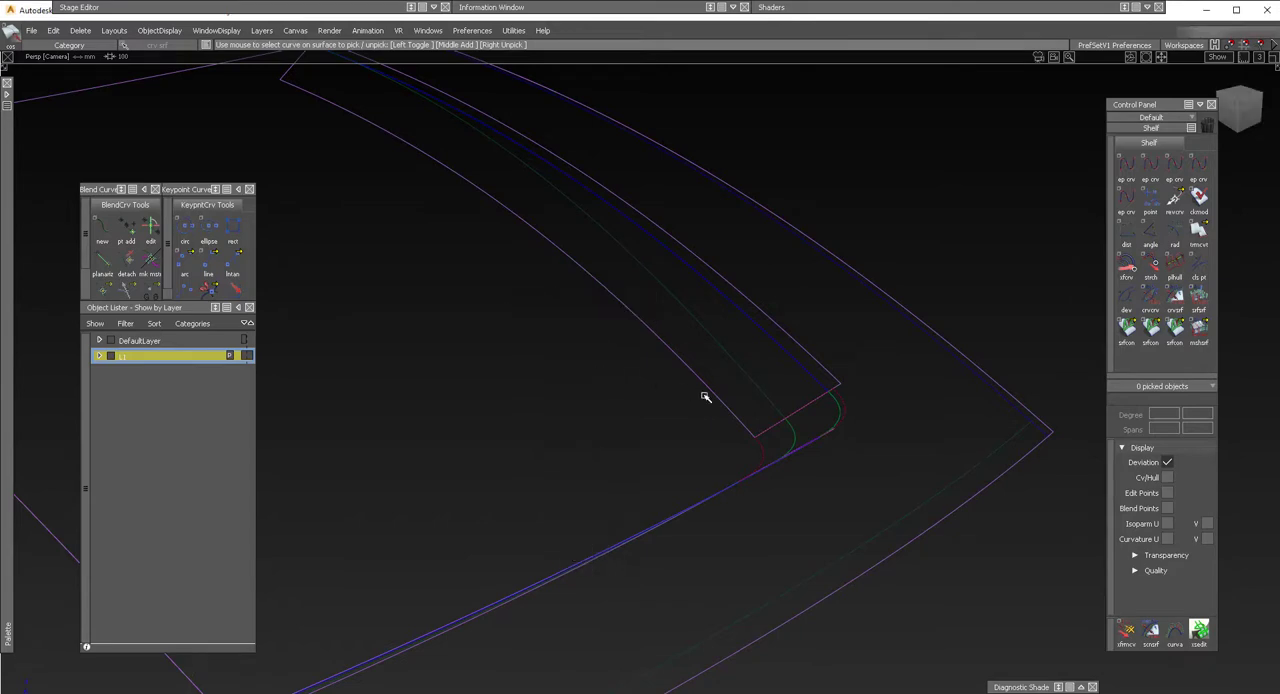
alt+shift+middle_drag(700, 394, 629, 362)
click(629, 362)
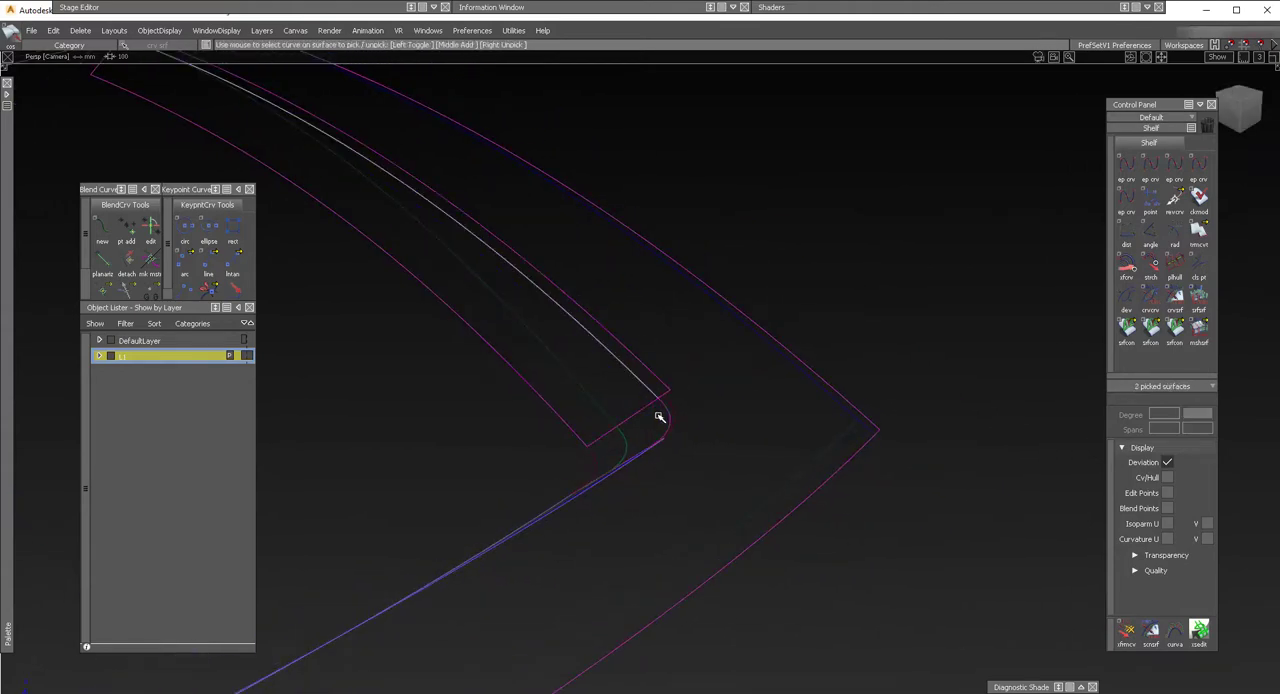
click(672, 420)
alt+shift+drag(655, 450, 634, 486)
click(634, 486)
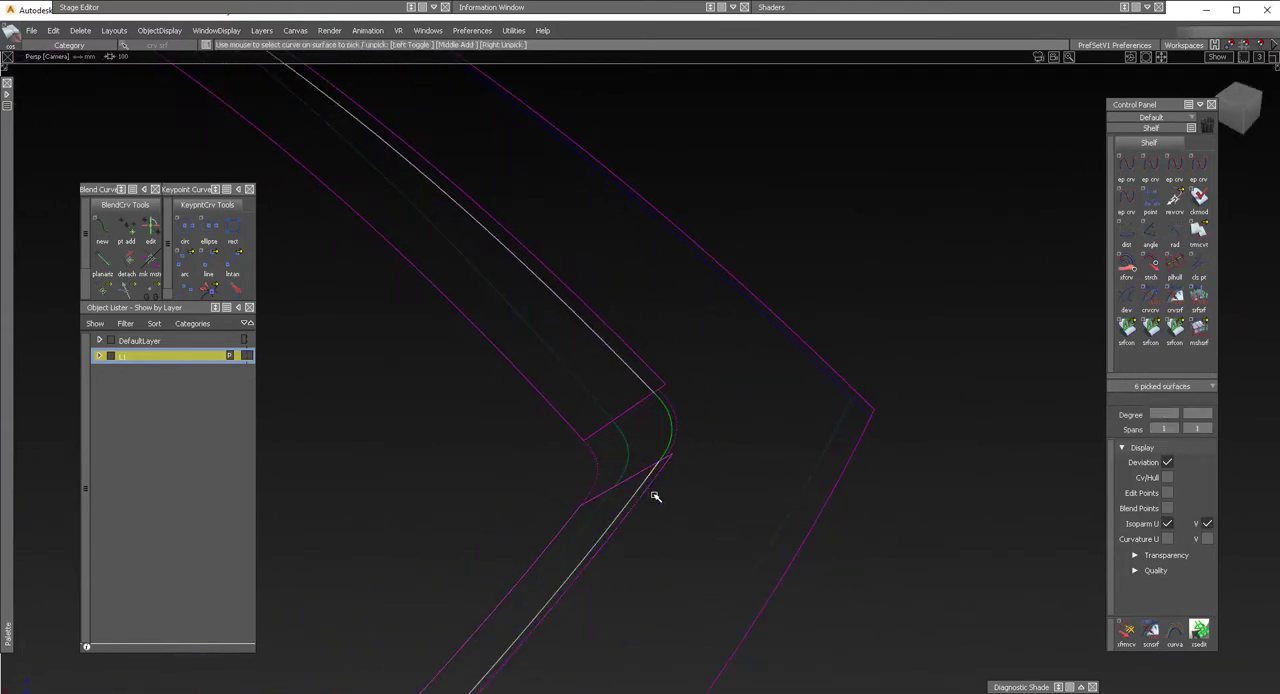
key(Delete)
key(Return)
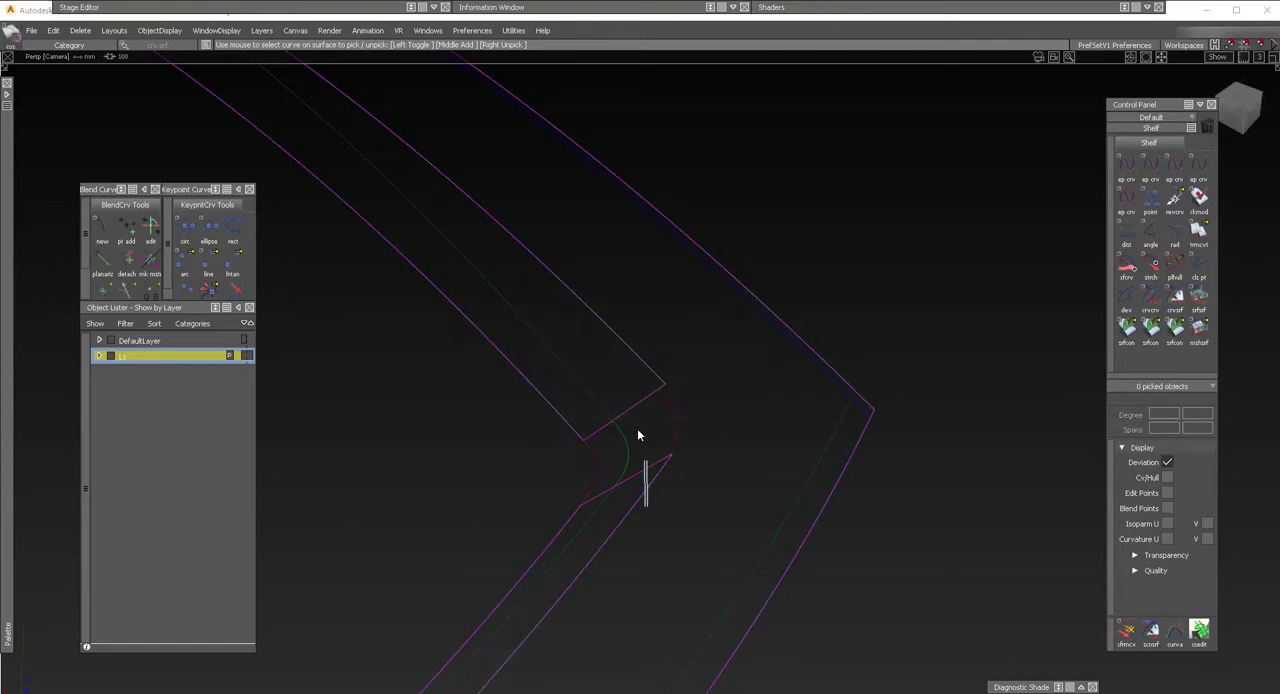
Review the untrimmed surfaces around the corner in shaded display, and return to wireframe.
mouse_move(637, 435)
alt+shift+mouse_down()
mouse_move(594, 368)
mouse_move(440, 329)
mouse_move(540, 375)
mouse_move(577, 420)
mouse_move(676, 430)
mouse_move(731, 452)
mouse_move(727, 479)
mouse_move(749, 505)
alt+shift+mouse_up()
key(F5)
key(F6)
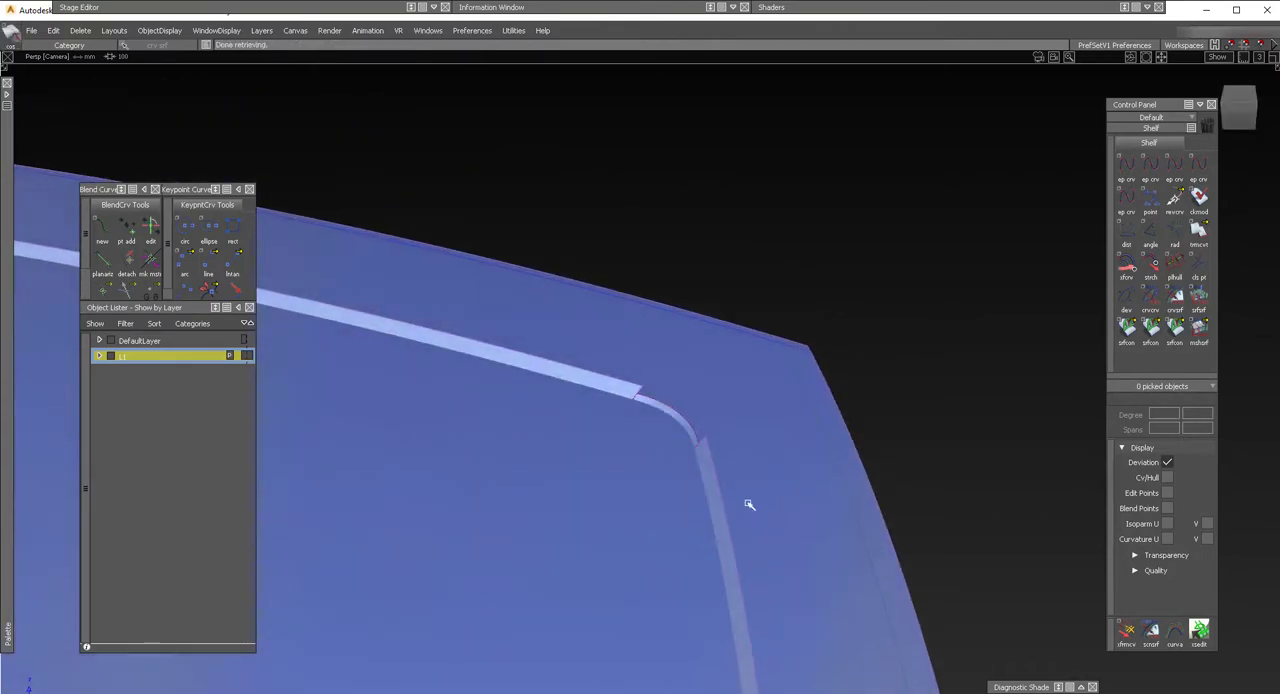
key(F6)
Check surface continuity where each end of the corner blend meets its adjoining draft wall.
alt+shift+drag(671, 480, 692, 478)
click(1172, 330)
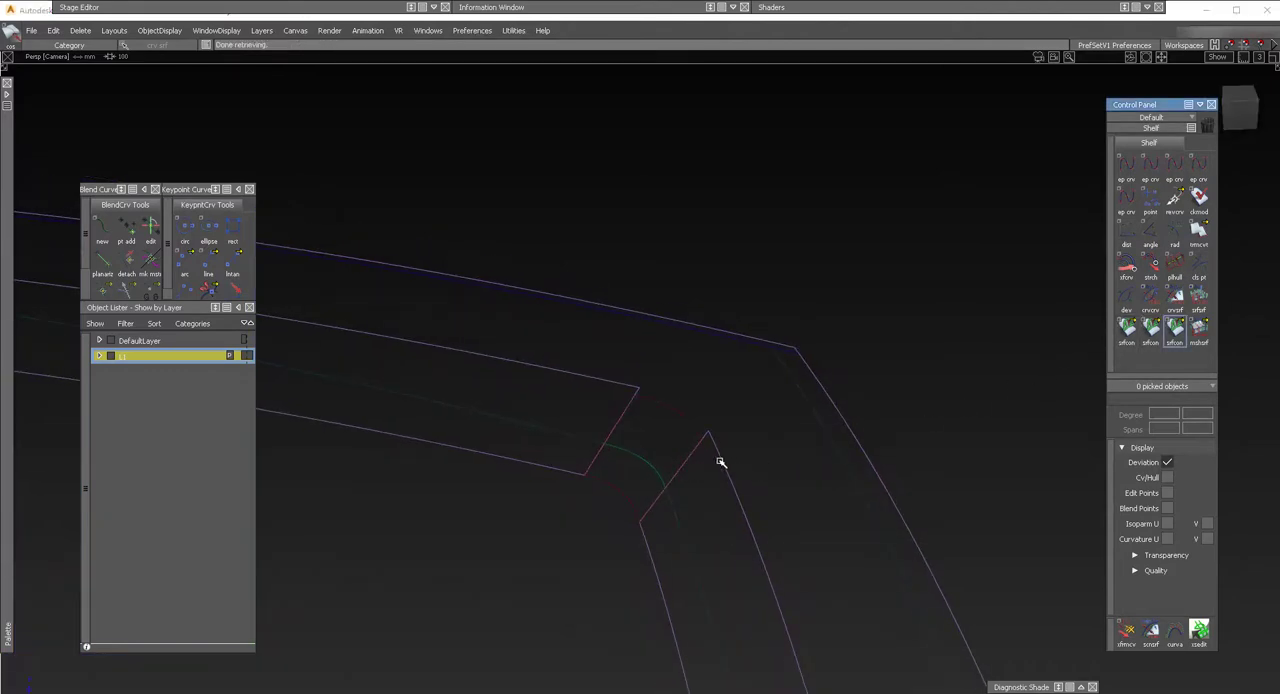
click(686, 459)
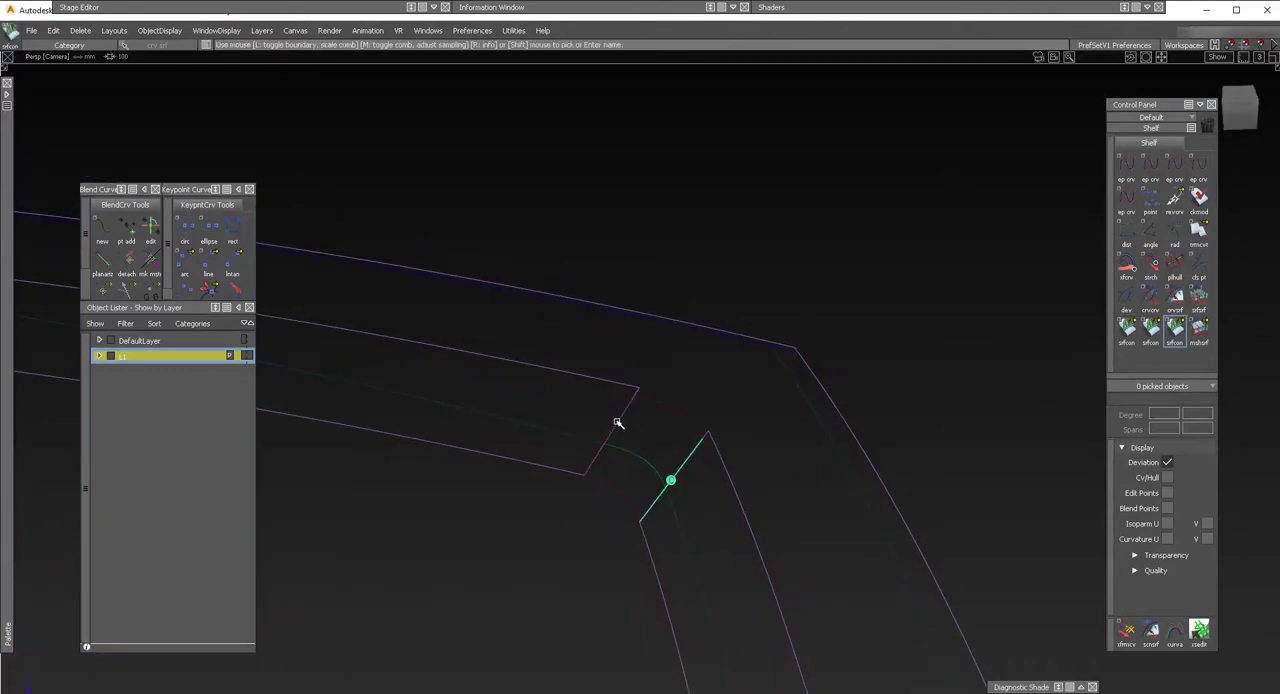
click(618, 423)
mouse_move(729, 443)
alt+shift+mouse_down()
mouse_move(311, 399)
mouse_move(568, 506)
alt+shift+mouse_up()
alt+shift+drag(680, 431, 614, 469)
mouse_move(685, 485)
ctrl+shift+mouse_down()
mouse_move(686, 450)
mouse_move(711, 459)
mouse_move(708, 477)
ctrl+shift+mouse_up()
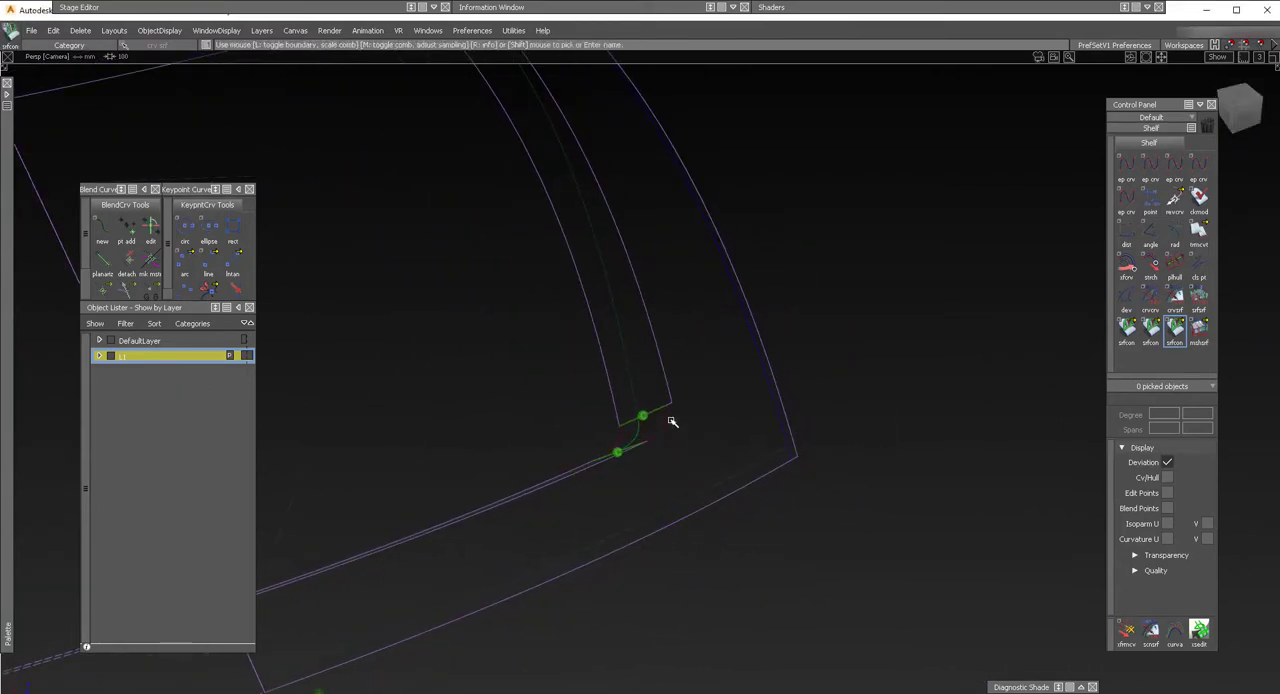
Intersect the outer surface with both draft walls and the corner blend to create new curves on surface.
alt+shift+drag(673, 422, 711, 420)
key(i)
click(711, 420)
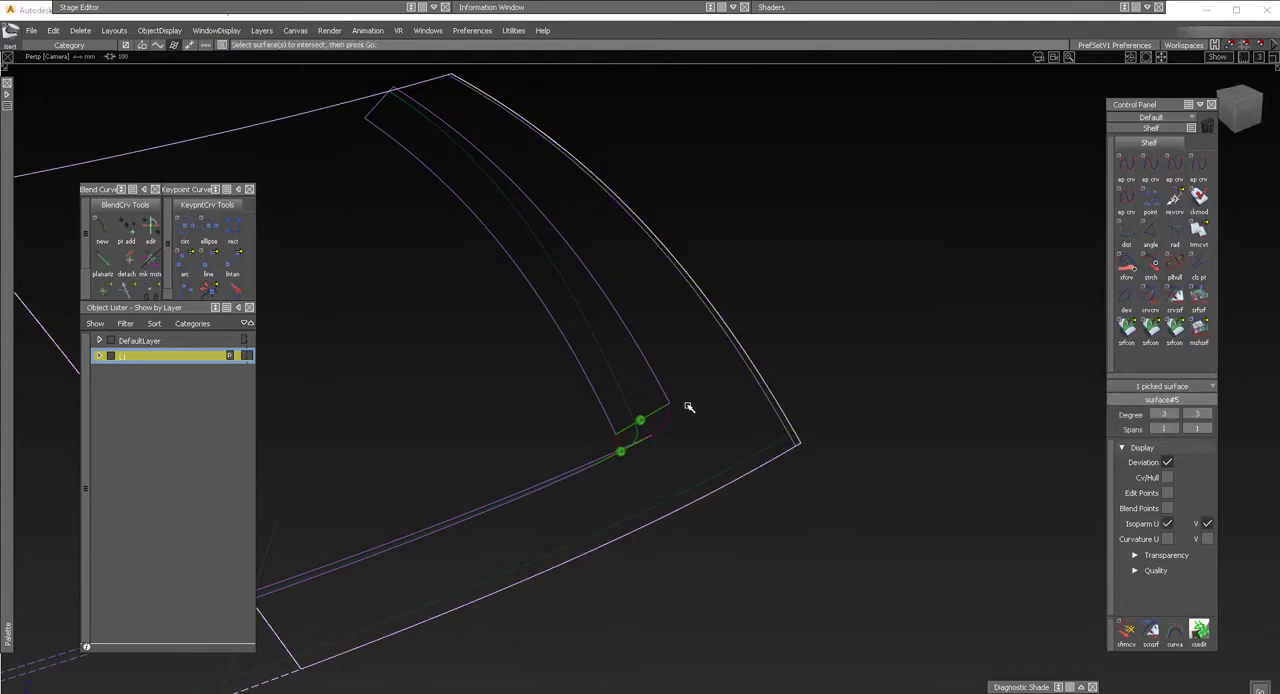
key(space)
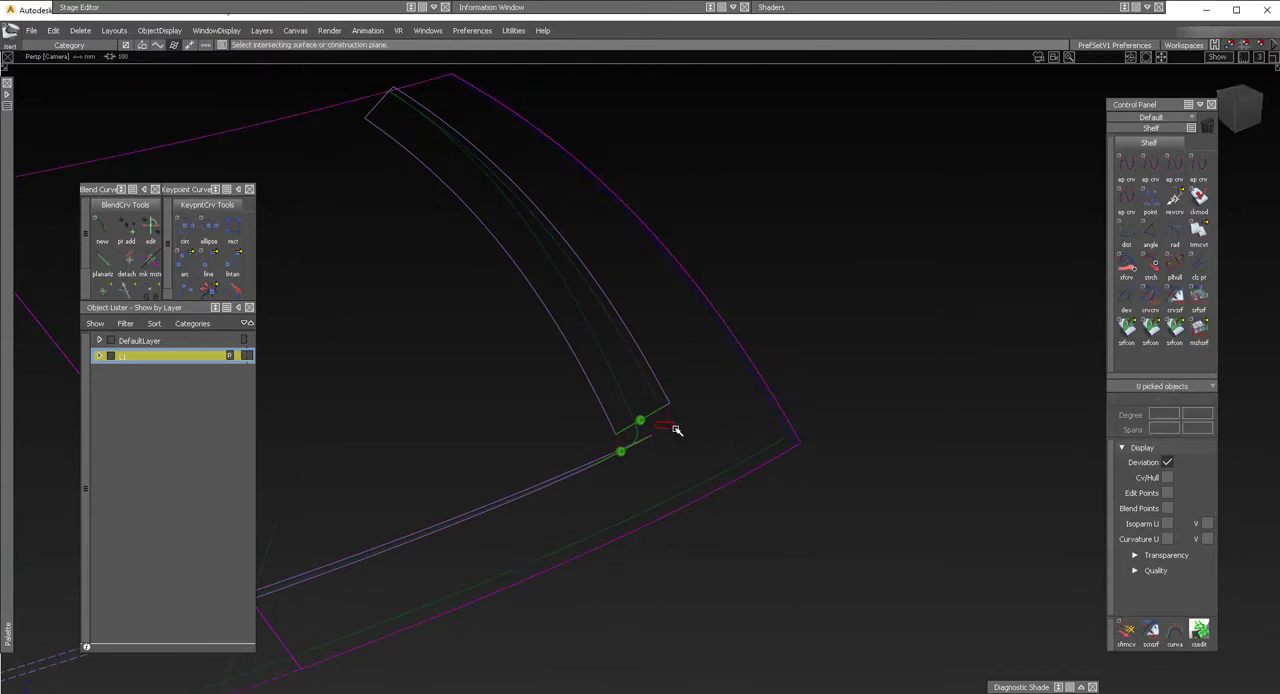
alt+shift+drag(660, 446, 651, 491)
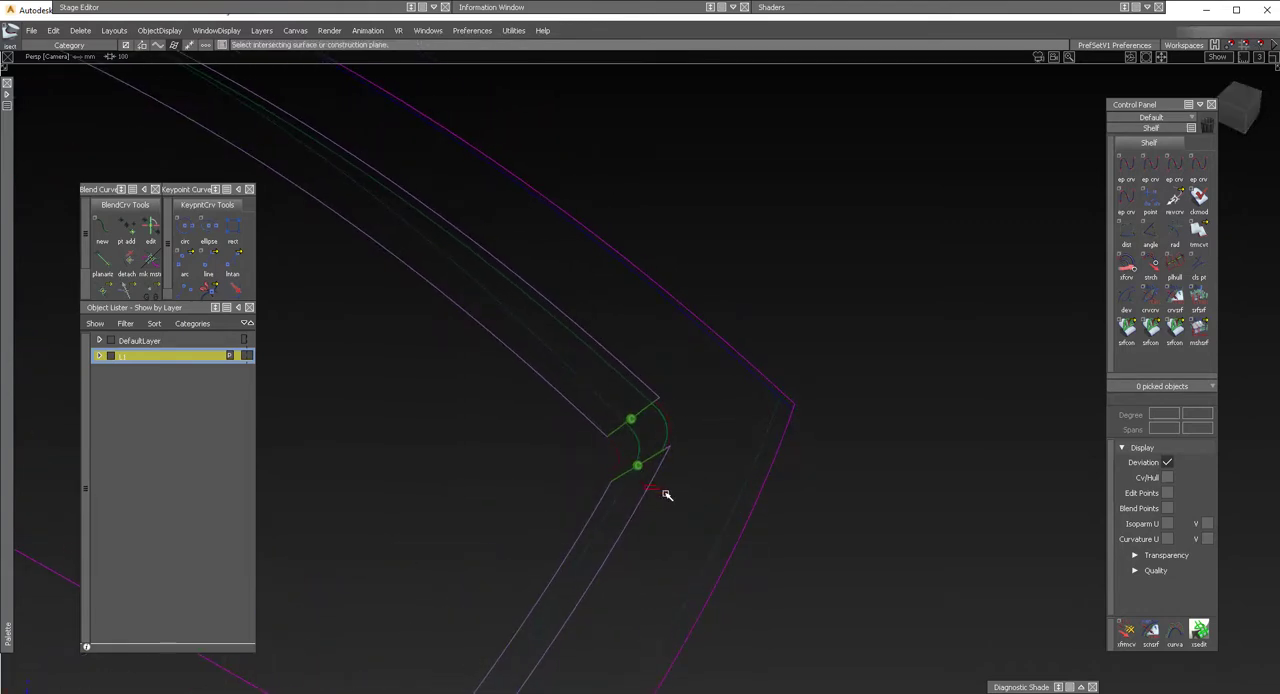
Trim the outer surface along the new intersection curves, keeping the region outside the draft walls.
alt+shift+drag(700, 437, 683, 358)
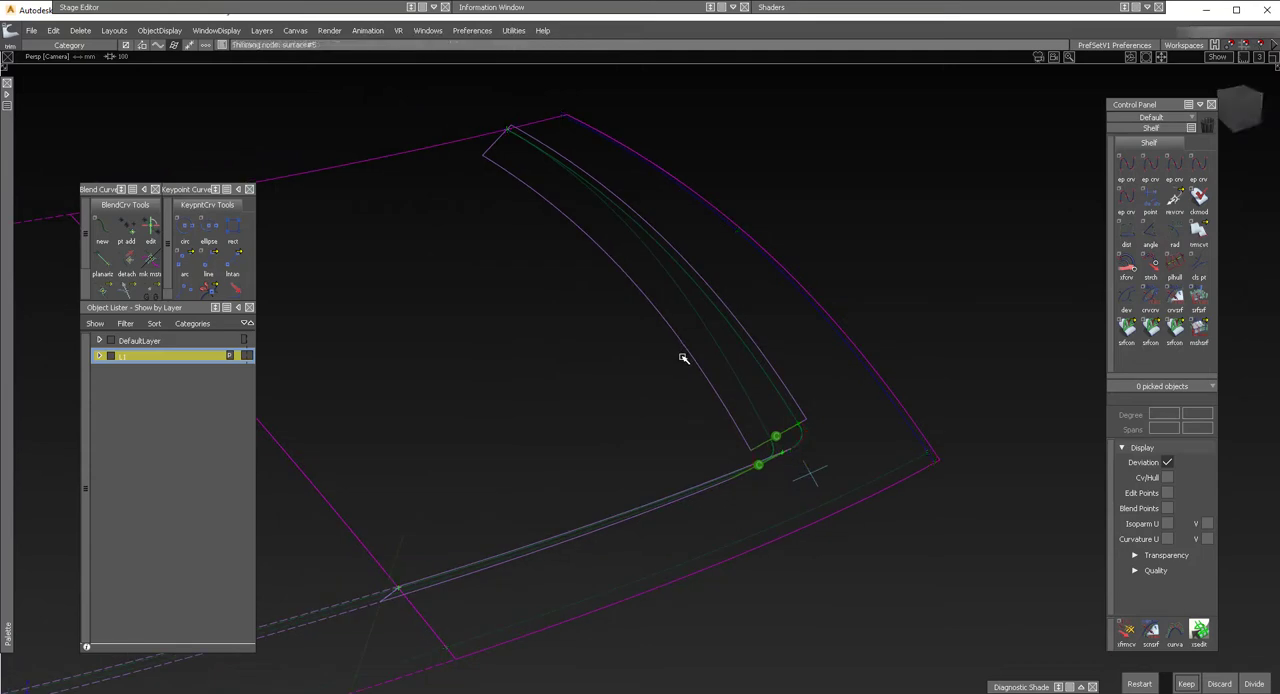
key(space)
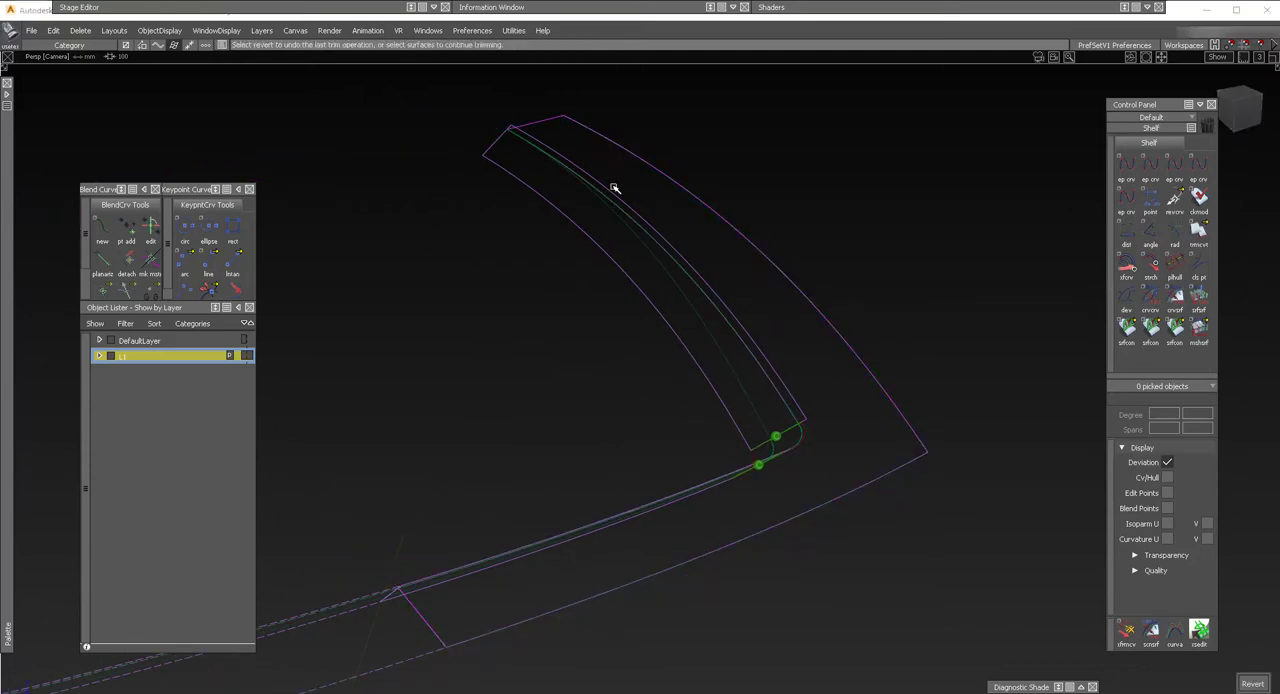
Trim the upper draft wall along its intersection with the outer surface, keeping the part below that surface.
click(793, 426)
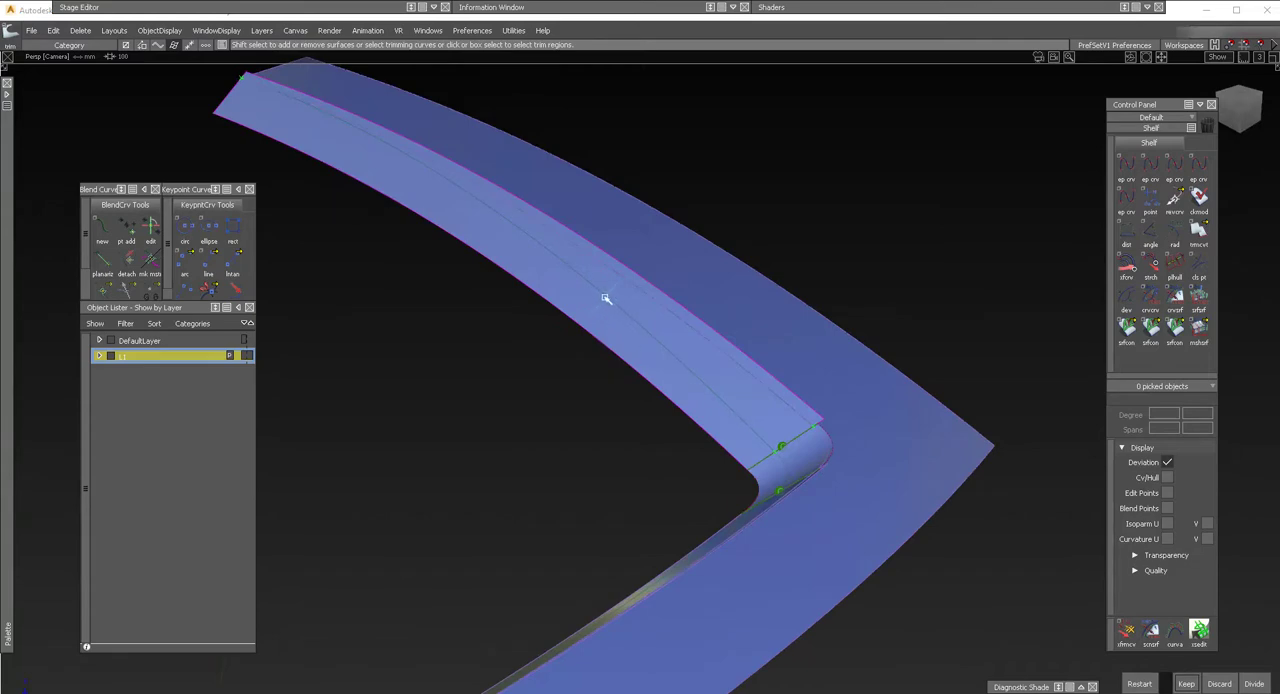
click(631, 310)
key(space)
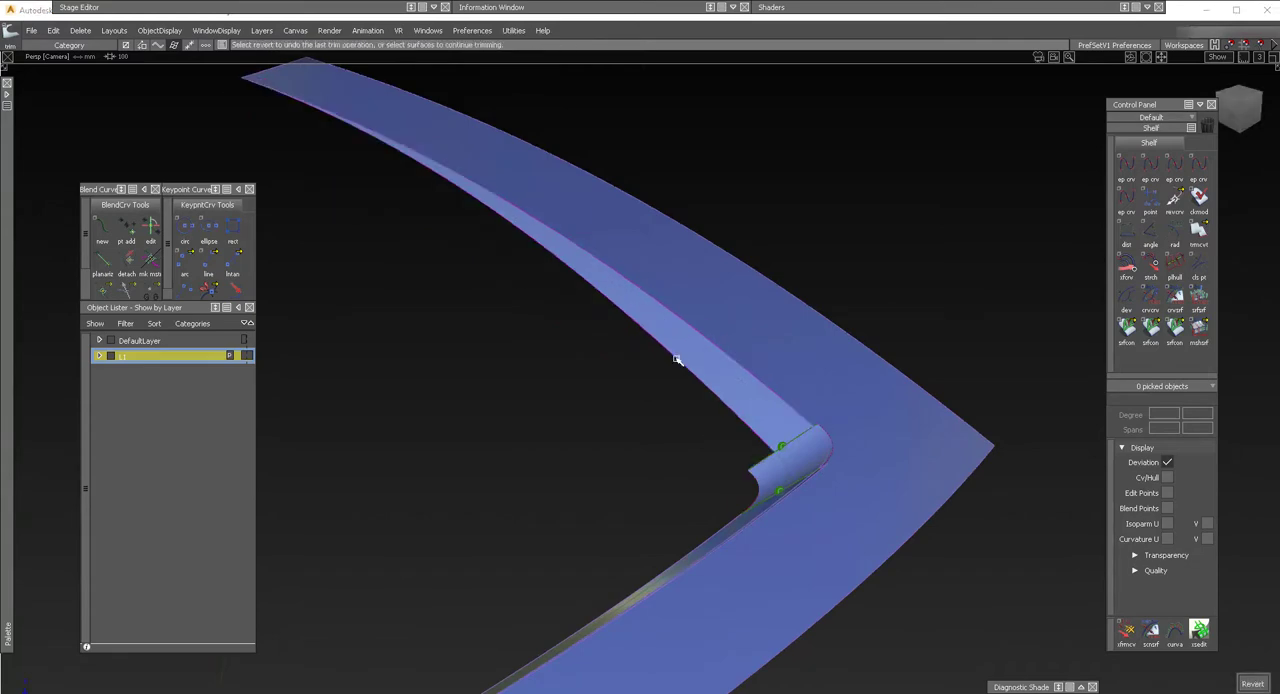
Trim the corner blend along its intersection curve, keeping the part below the outer surface.
alt+shift+middle_drag(793, 417, 697, 382)
click(668, 444)
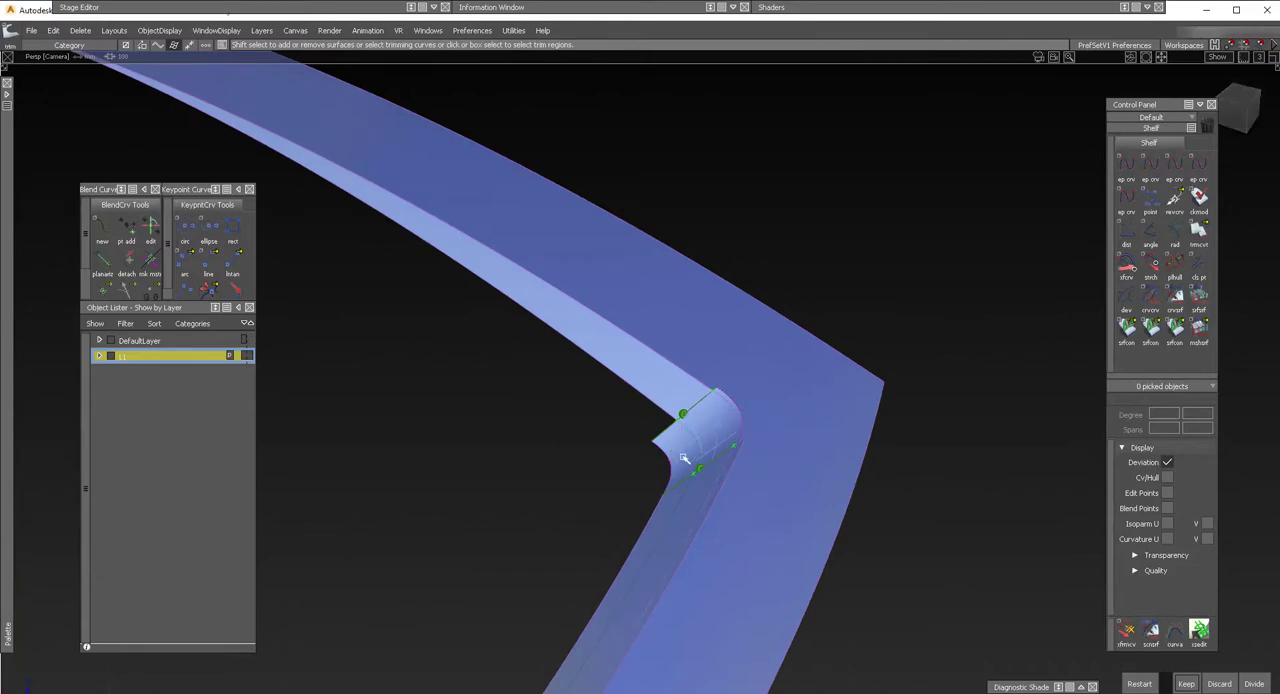
click(1138, 684)
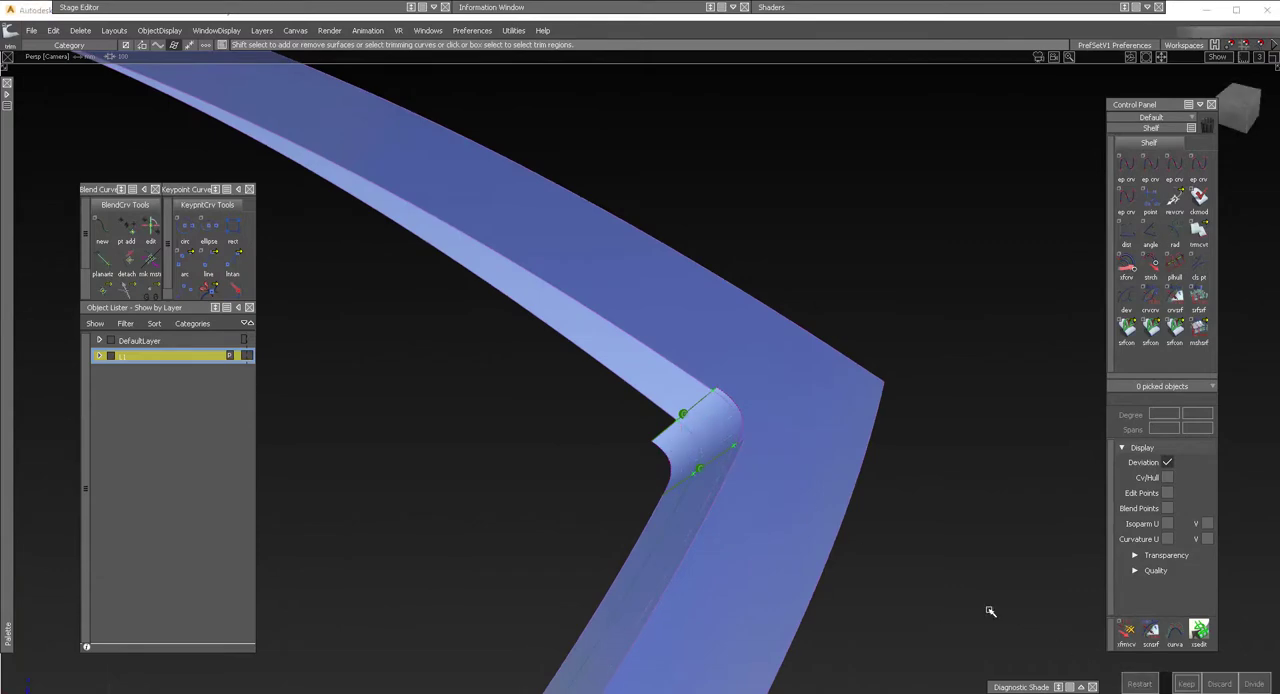
click(707, 427)
alt+shift+drag(622, 459, 854, 422)
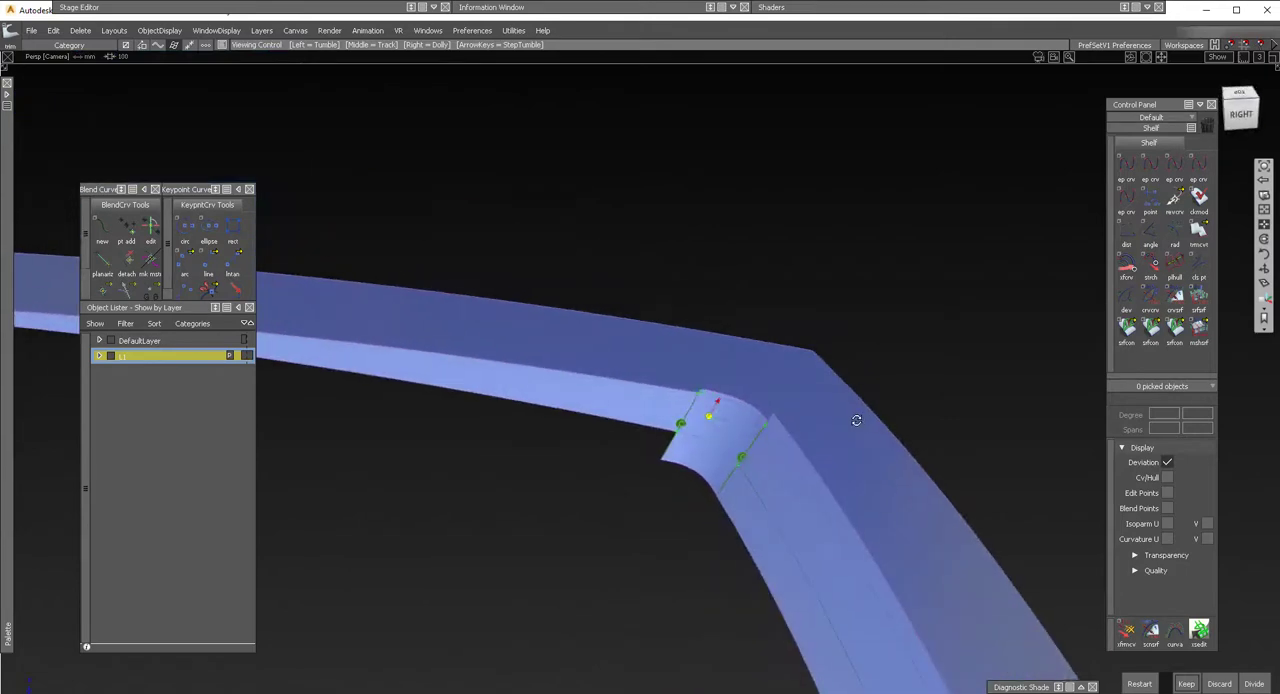
key(space)
Trim the other draft wall along its intersection curve, keeping the part below the outer surface.
click(769, 474)
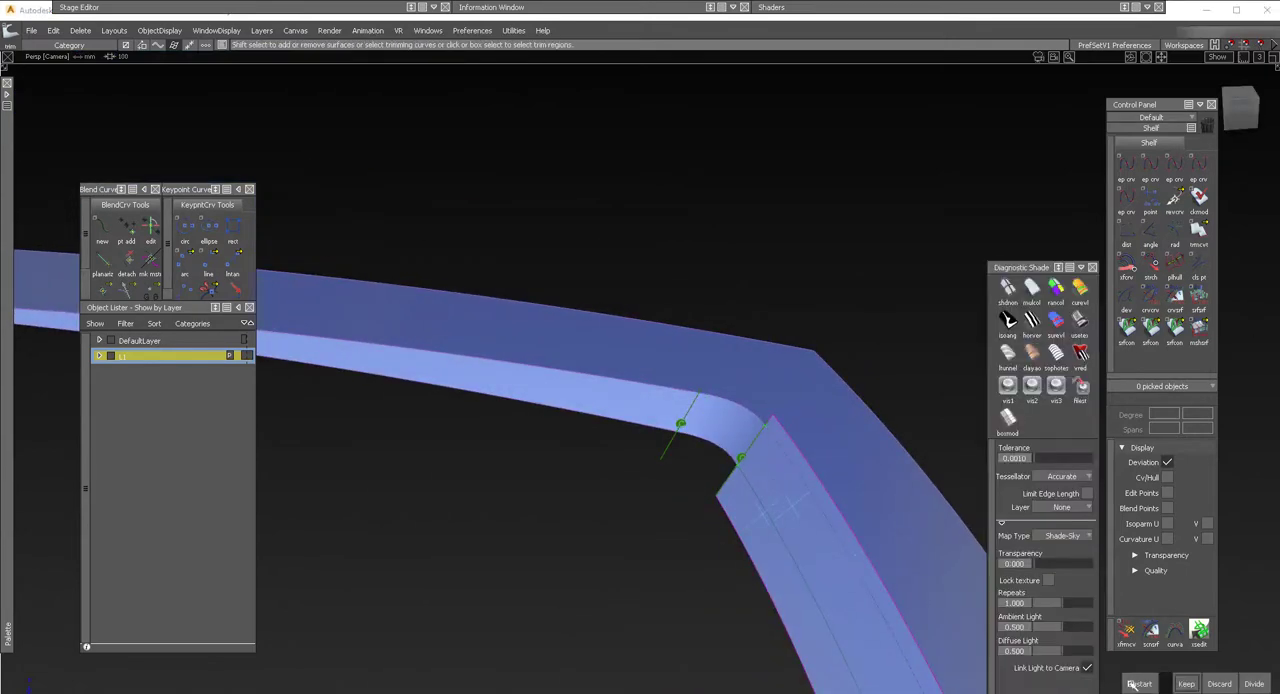
click(1136, 685)
click(816, 539)
key(space)
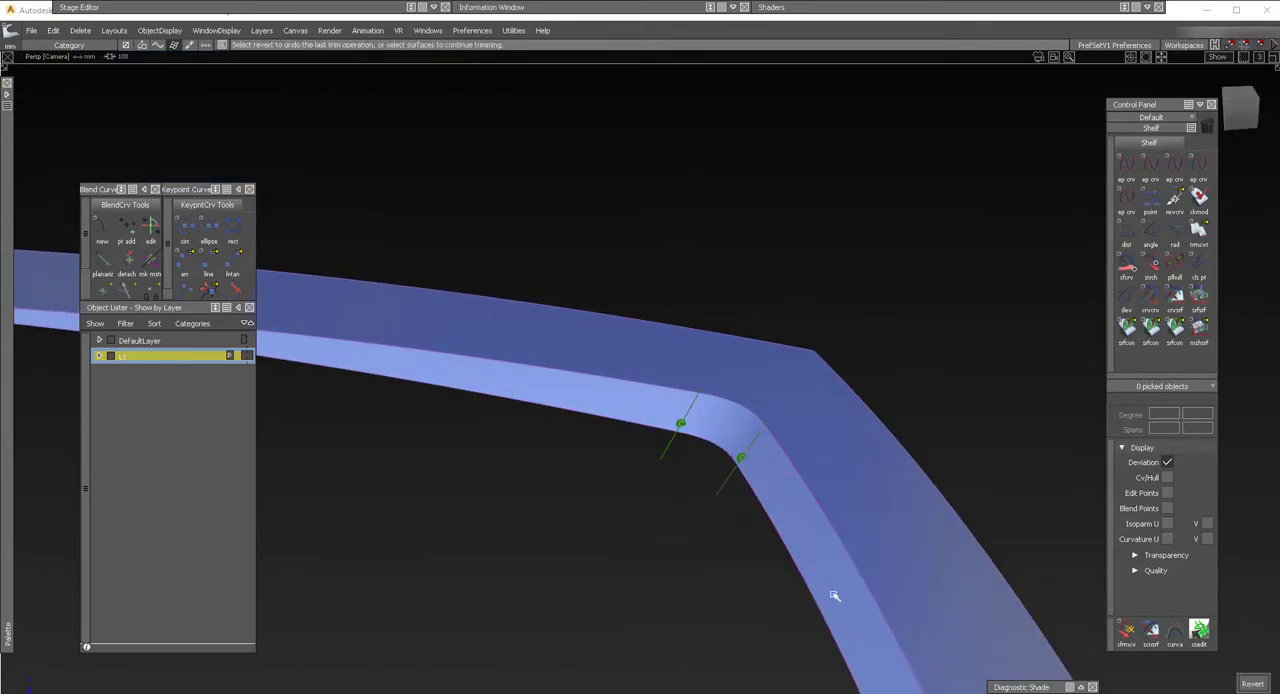
Check surface continuity along the trimmed edges where the outer surface meets both draft walls and the corner blend.
click(1127, 328)
click(798, 472)
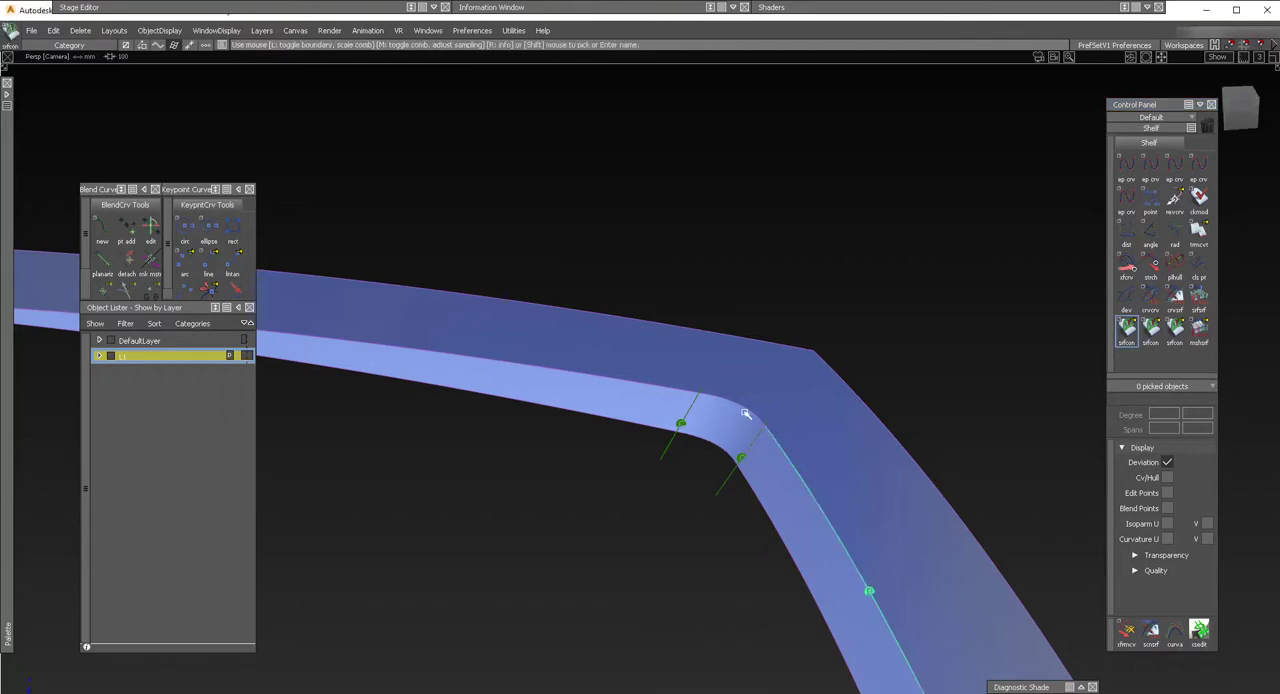
click(742, 407)
click(672, 388)
alt+shift+drag(774, 407, 674, 351)
mouse_move(688, 490)
alt+shift+mouse_down()
mouse_move(648, 542)
mouse_move(694, 477)
mouse_move(691, 494)
alt+shift+mouse_up()
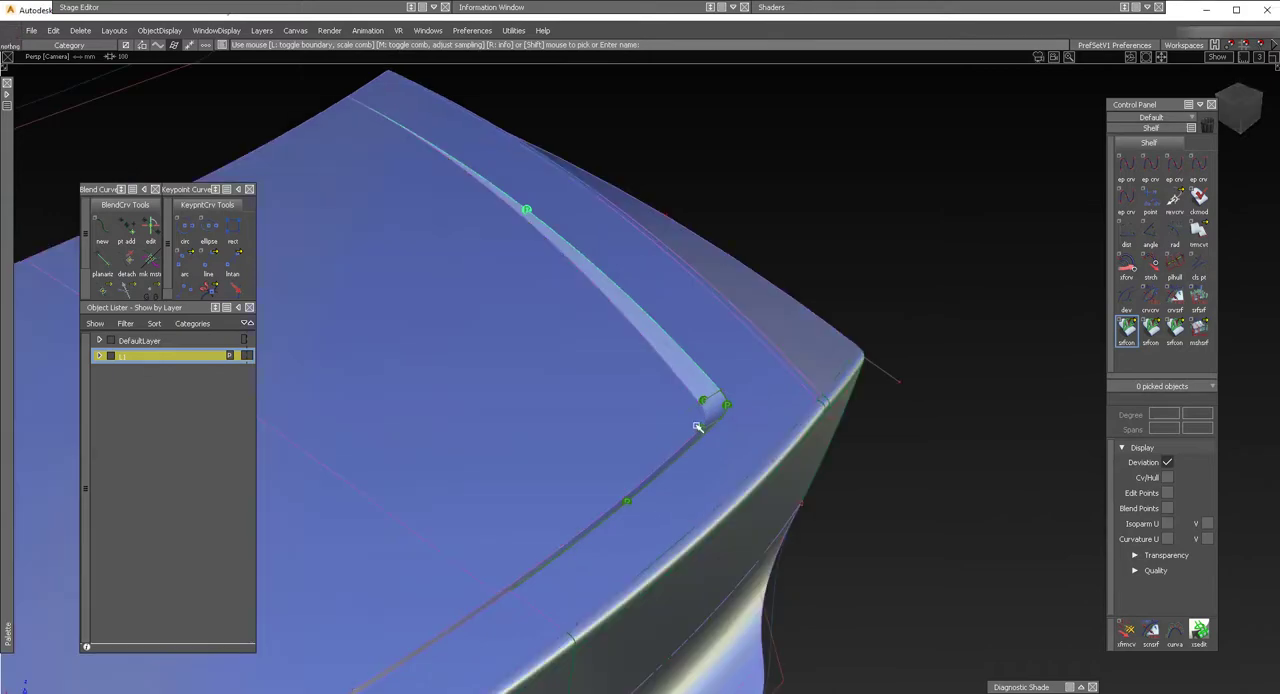
alt+shift+drag(697, 420, 707, 379)
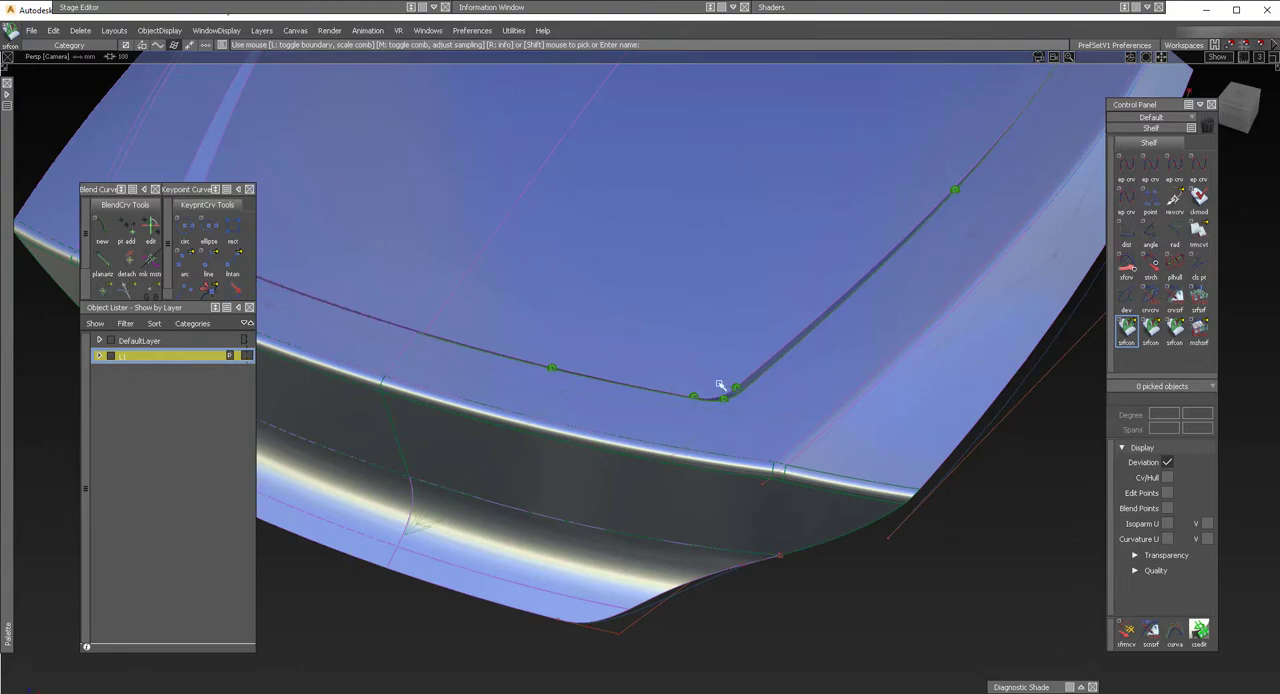
alt+shift+drag(648, 386, 882, 300)
alt+shift+drag(804, 251, 634, 423)
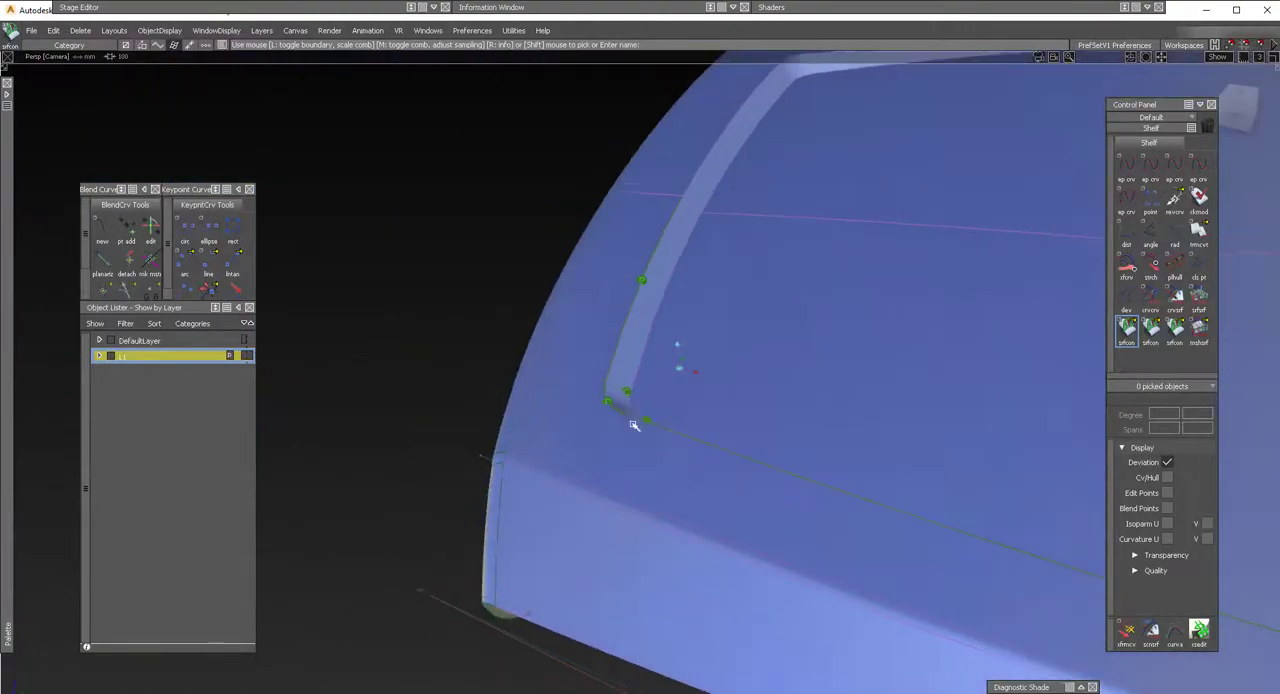
Delete the leftover construction curves around the hood surfaces.
alt+shift+drag(646, 342, 611, 429)
alt+shift+drag(517, 374, 860, 351)
alt+shift+right_drag(860, 351, 805, 391)
ctrl+shift+drag(931, 291, 895, 310)
drag(979, 578, 449, 120)
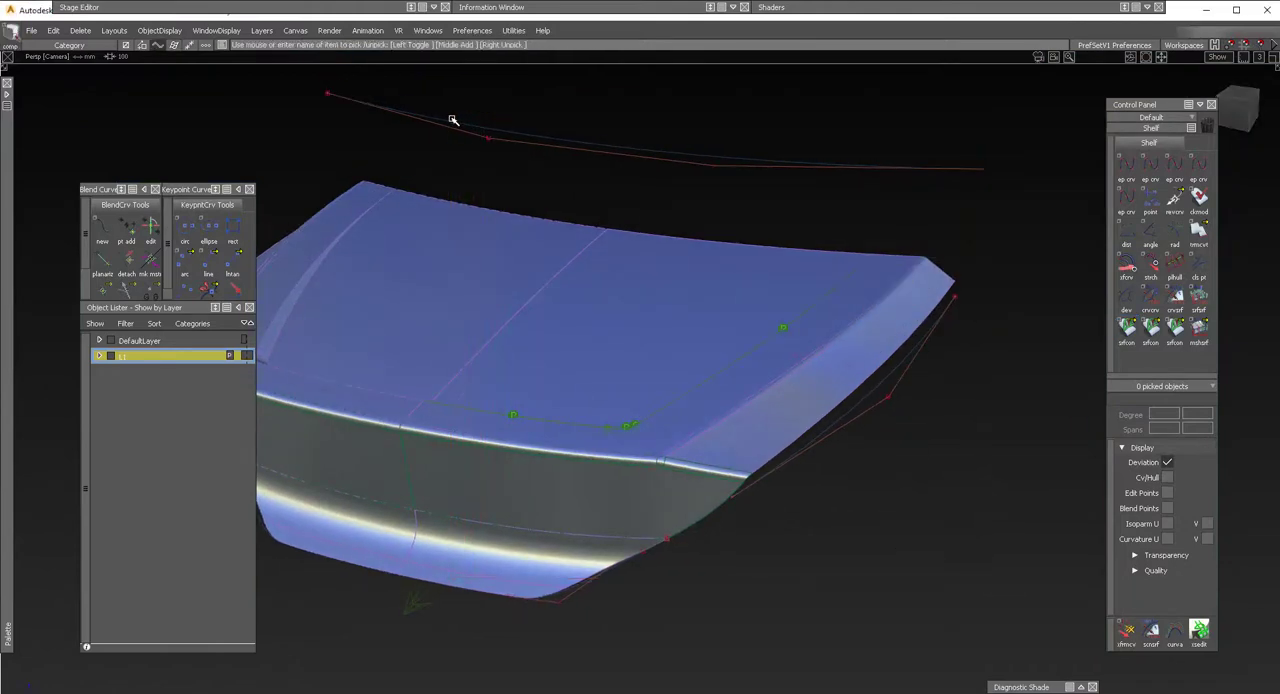
key(Delete)
Start the Surface Fillet tool and place its control window clear of the corner.
alt+shift+right_drag(691, 388, 657, 394)
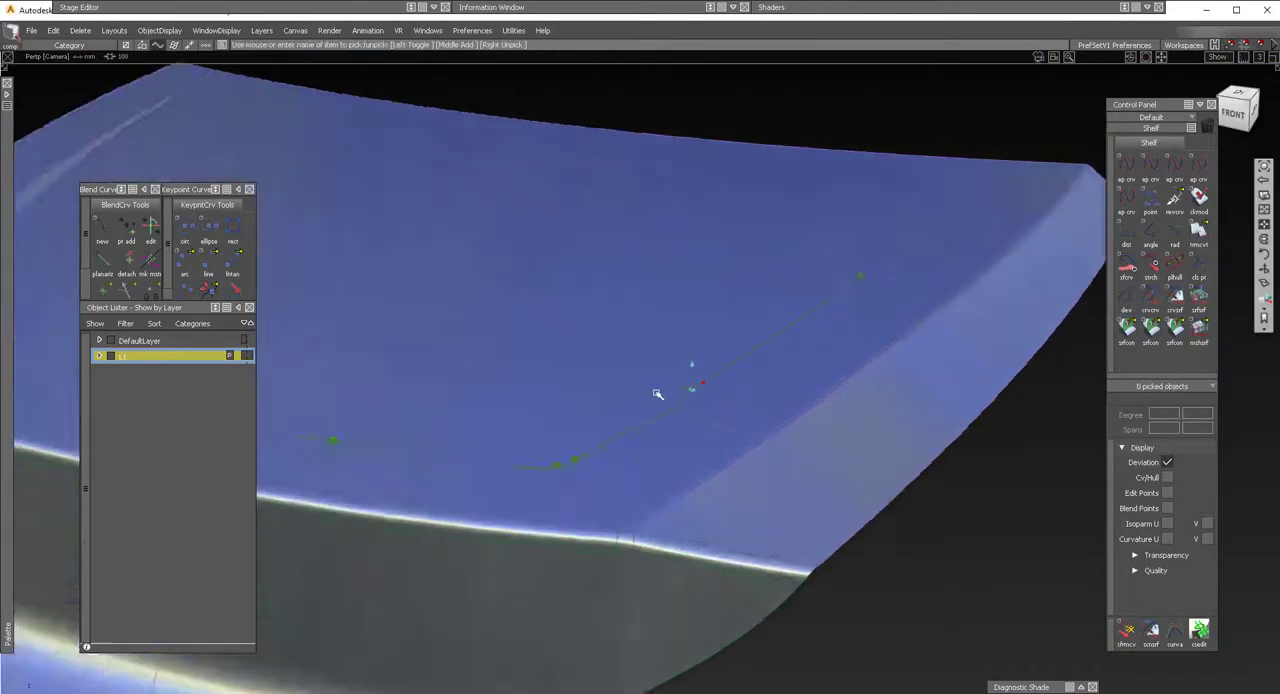
alt+shift+drag(657, 394, 562, 426)
alt+shift+drag(636, 316, 516, 281)
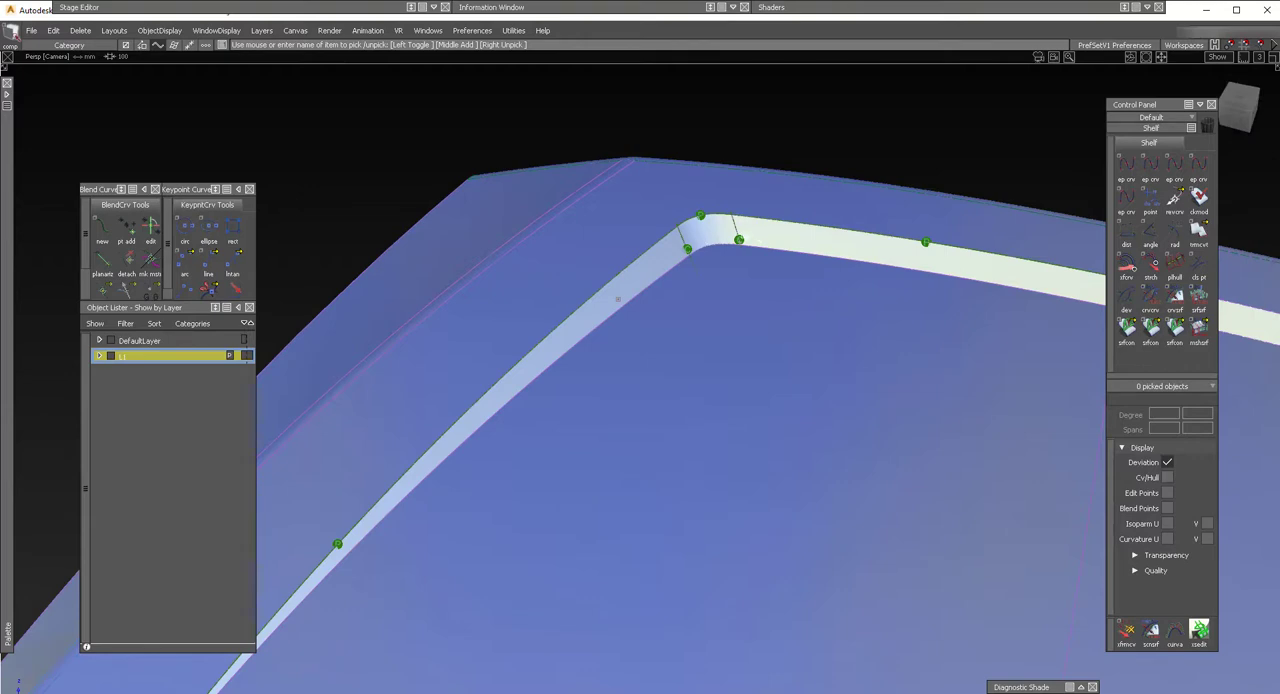
mouse_move(618, 298)
alt+shift+mouse_down()
mouse_move(743, 266)
mouse_move(771, 309)
mouse_move(760, 309)
mouse_move(889, 377)
alt+shift+mouse_up()
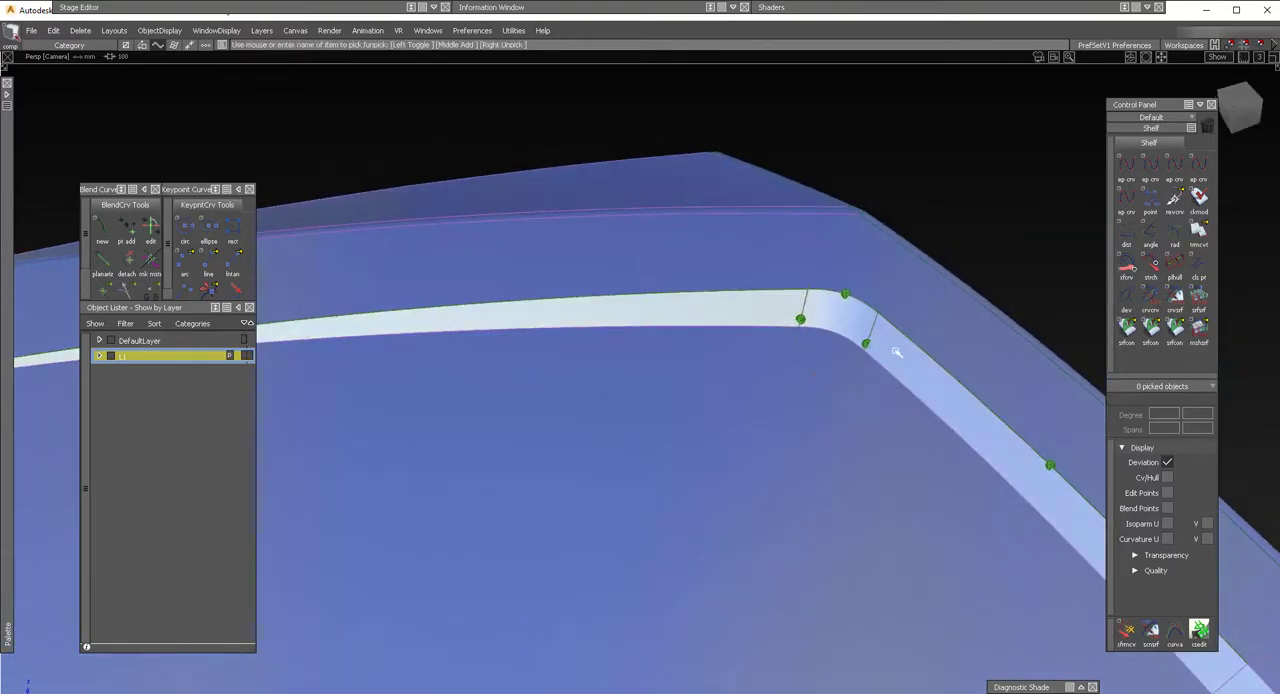
alt+shift+middle_drag(835, 372, 697, 353)
mouse_move(4, 363)
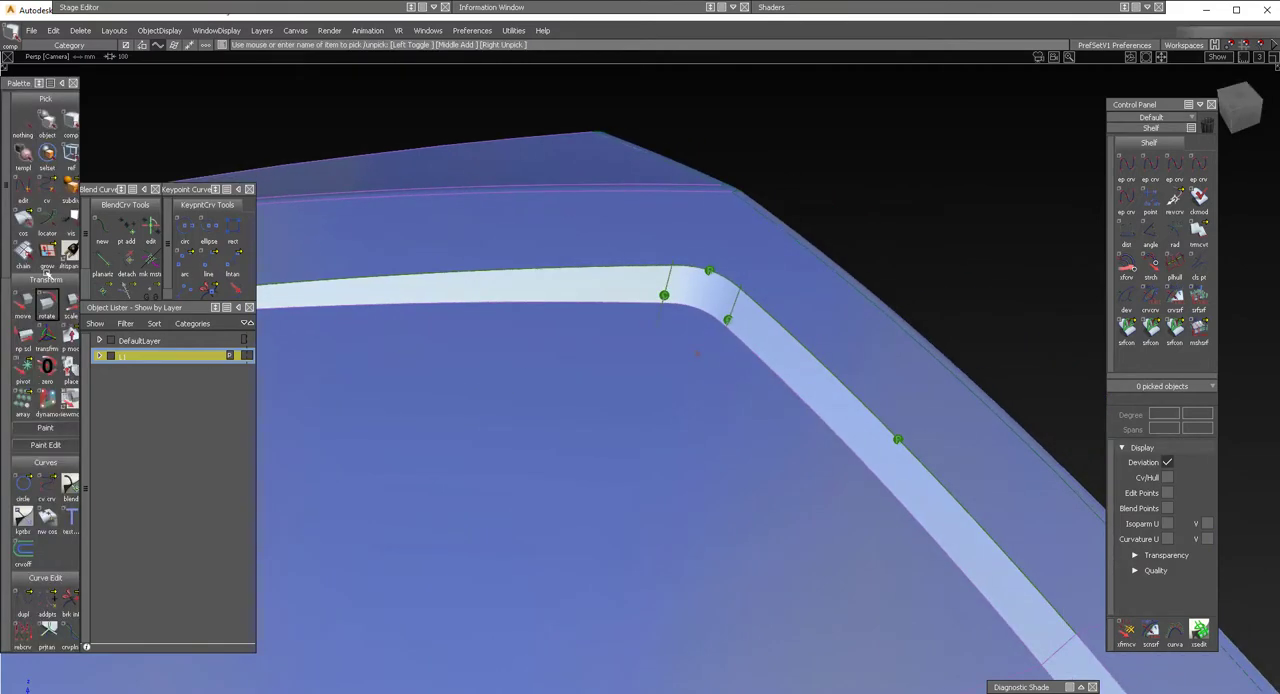
scroll(42, 418, down, 10)
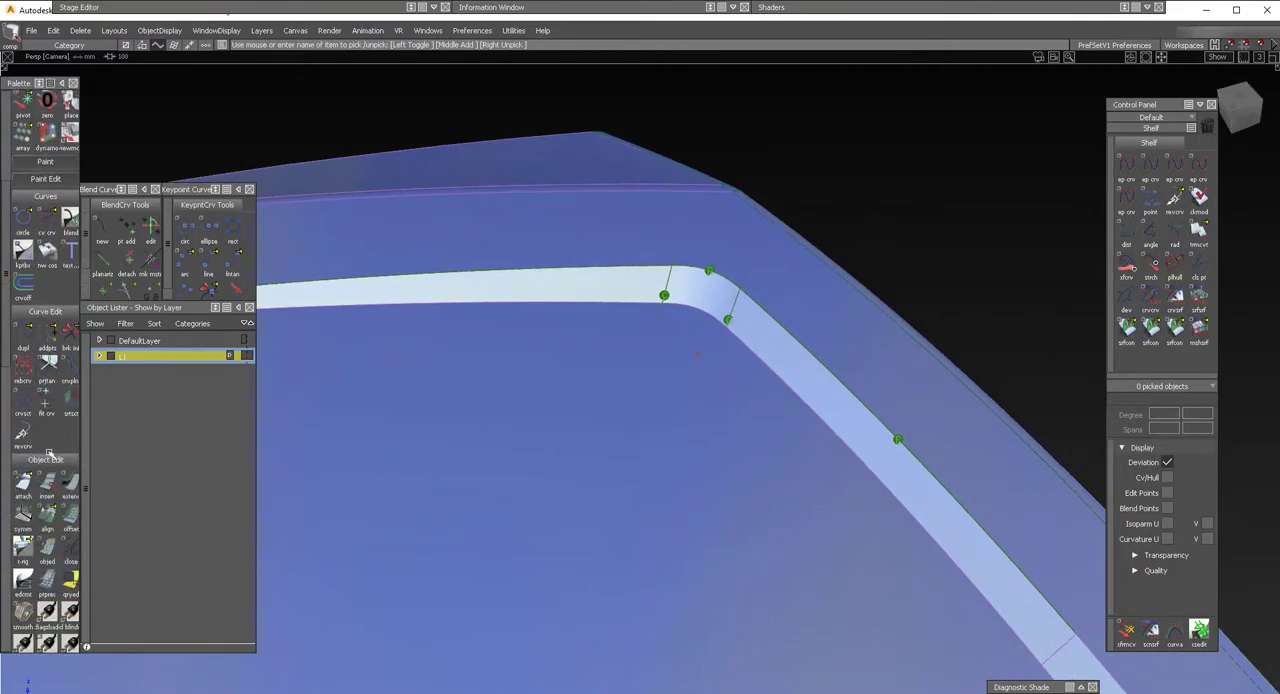
scroll(58, 454, down, 4)
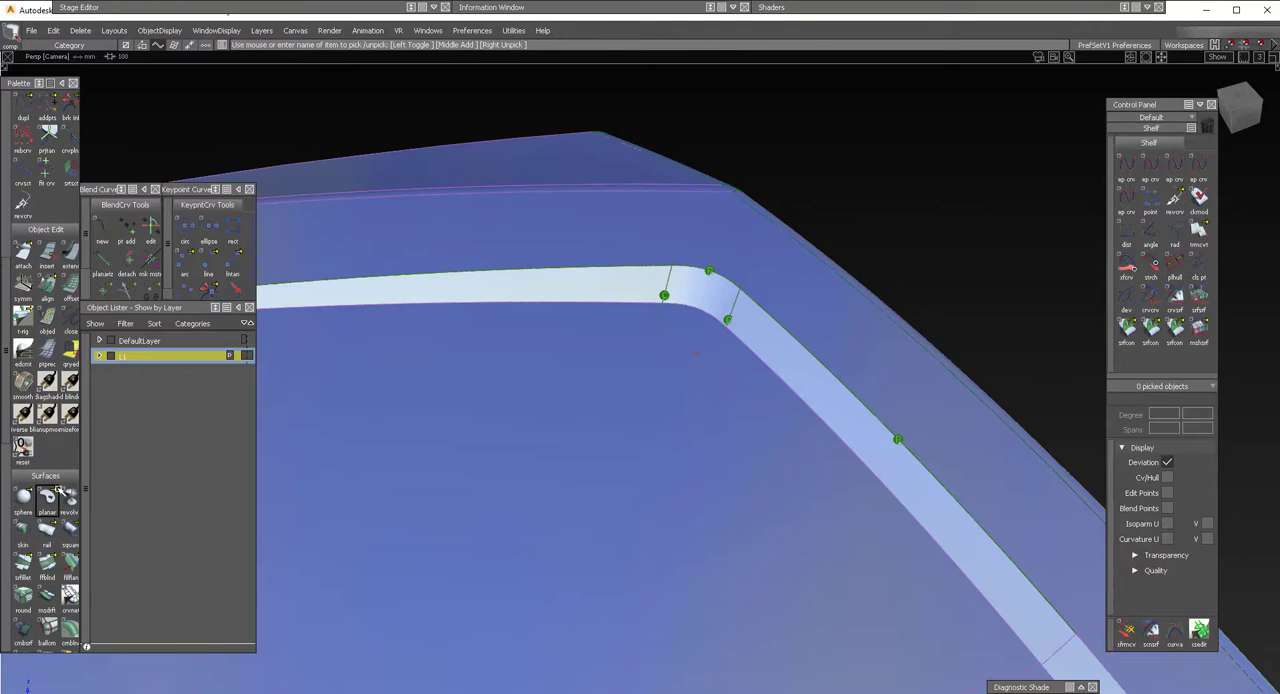
scroll(50, 570, down, 1)
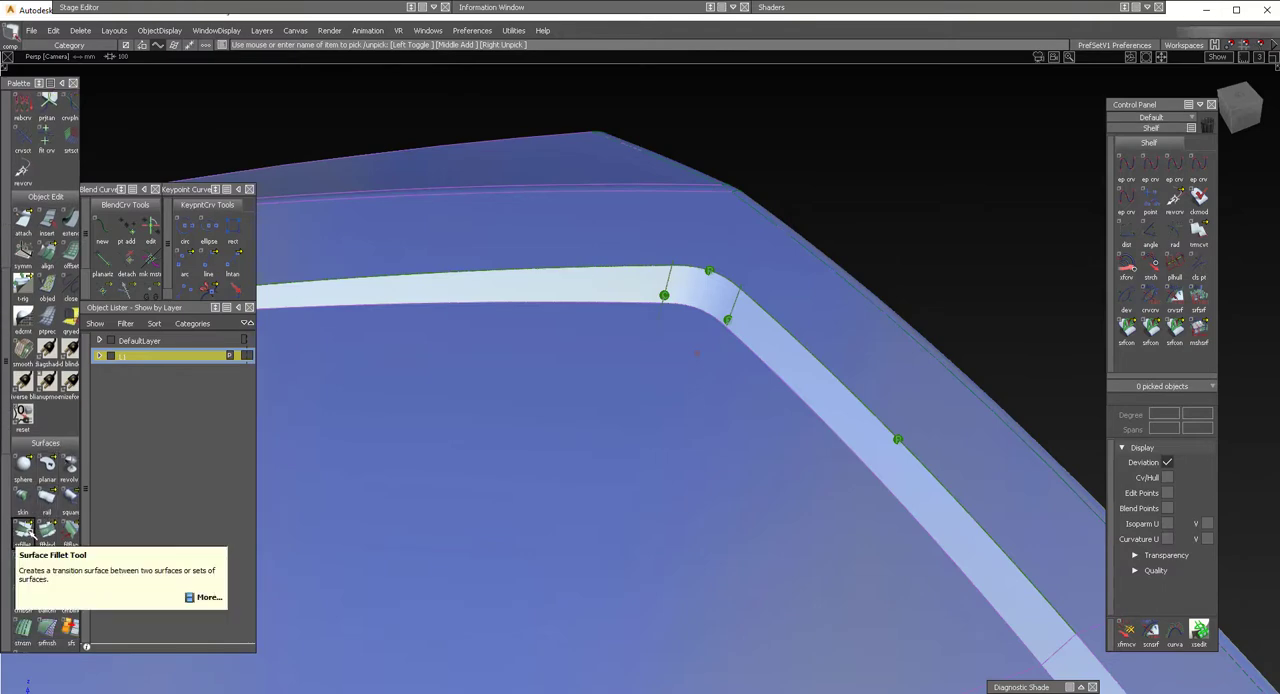
click(23, 531)
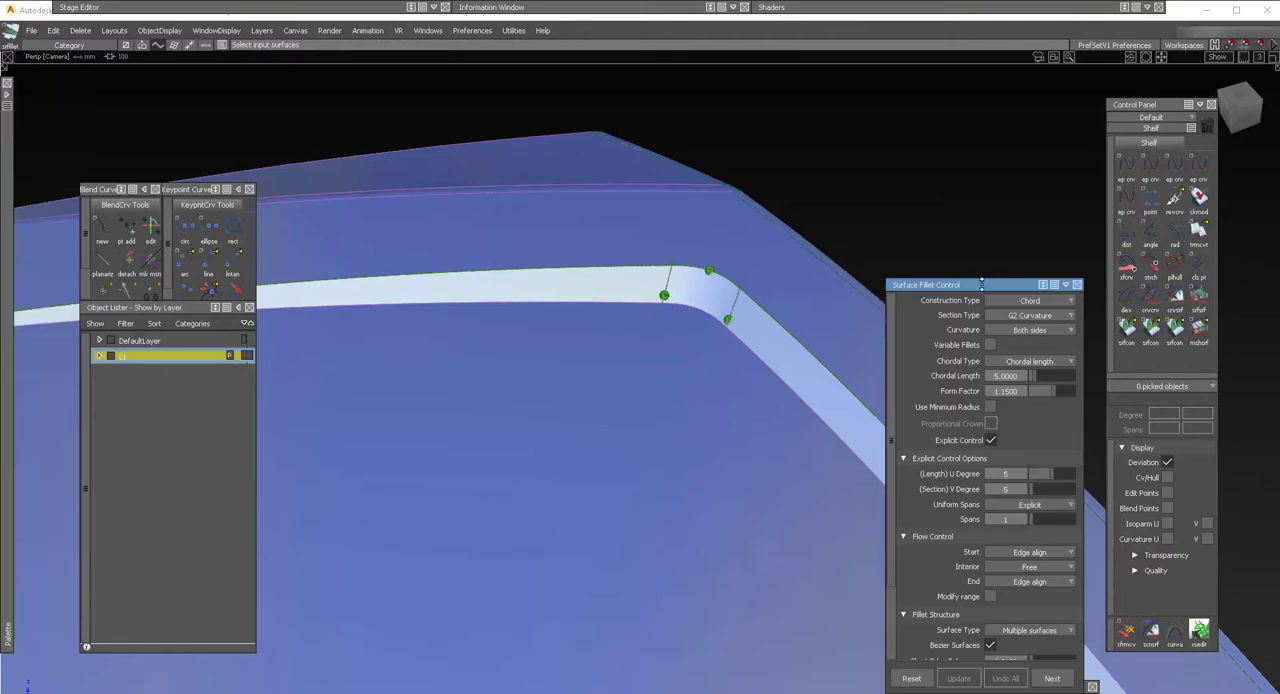
drag(986, 286, 998, 190)
drag(1006, 127, 1008, 106)
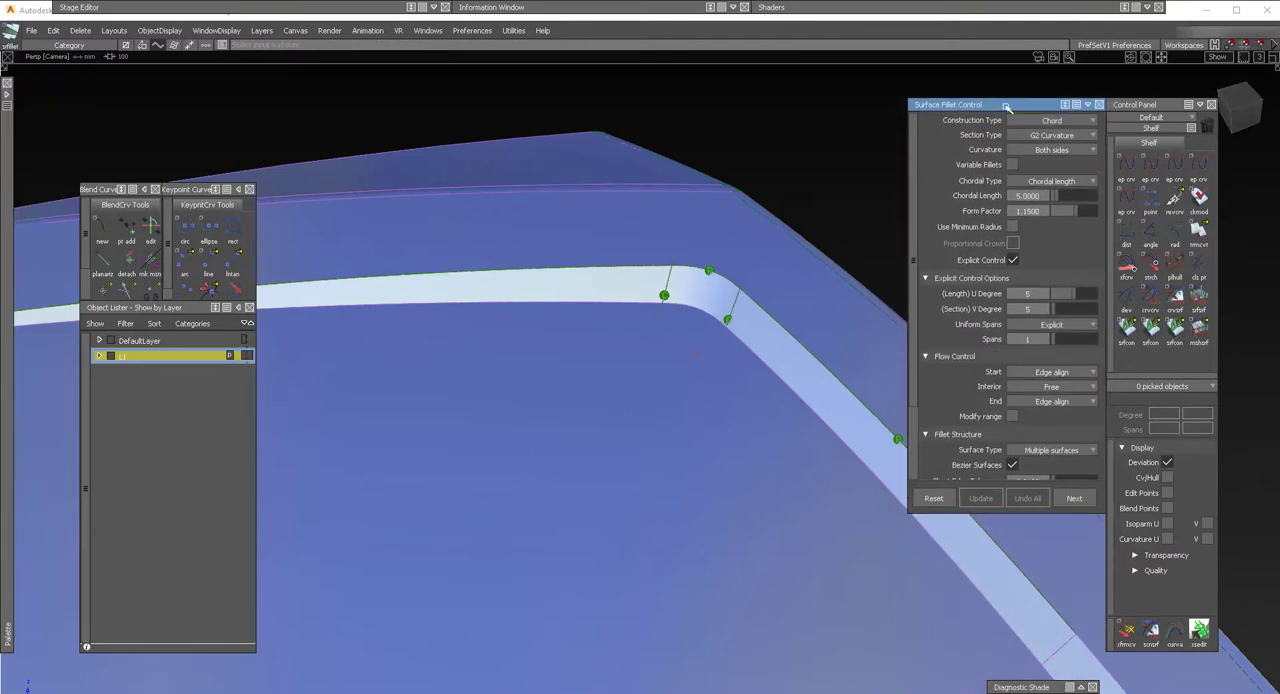
Switch the interface to the light color theme.
alt+shift+drag(750, 328, 394, 286)
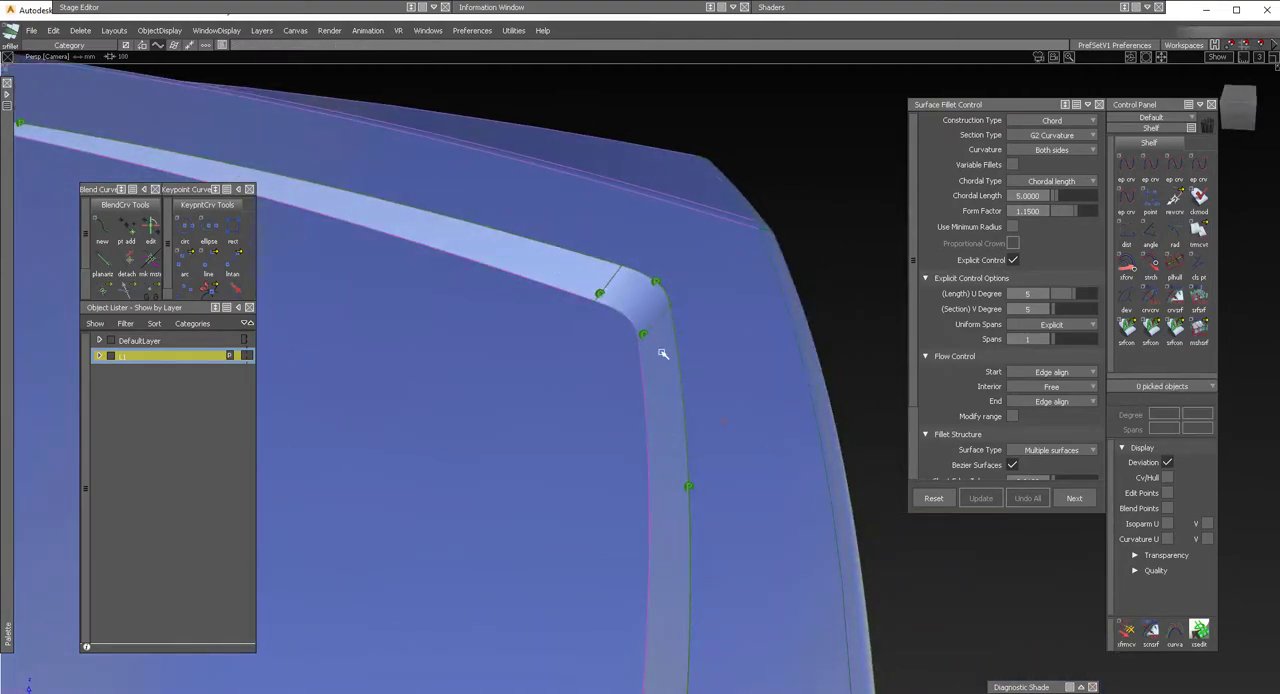
mouse_move(624, 373)
alt+shift+mouse_down()
mouse_move(617, 360)
mouse_move(653, 451)
mouse_move(560, 357)
mouse_move(551, 291)
mouse_move(573, 290)
alt+shift+mouse_up()
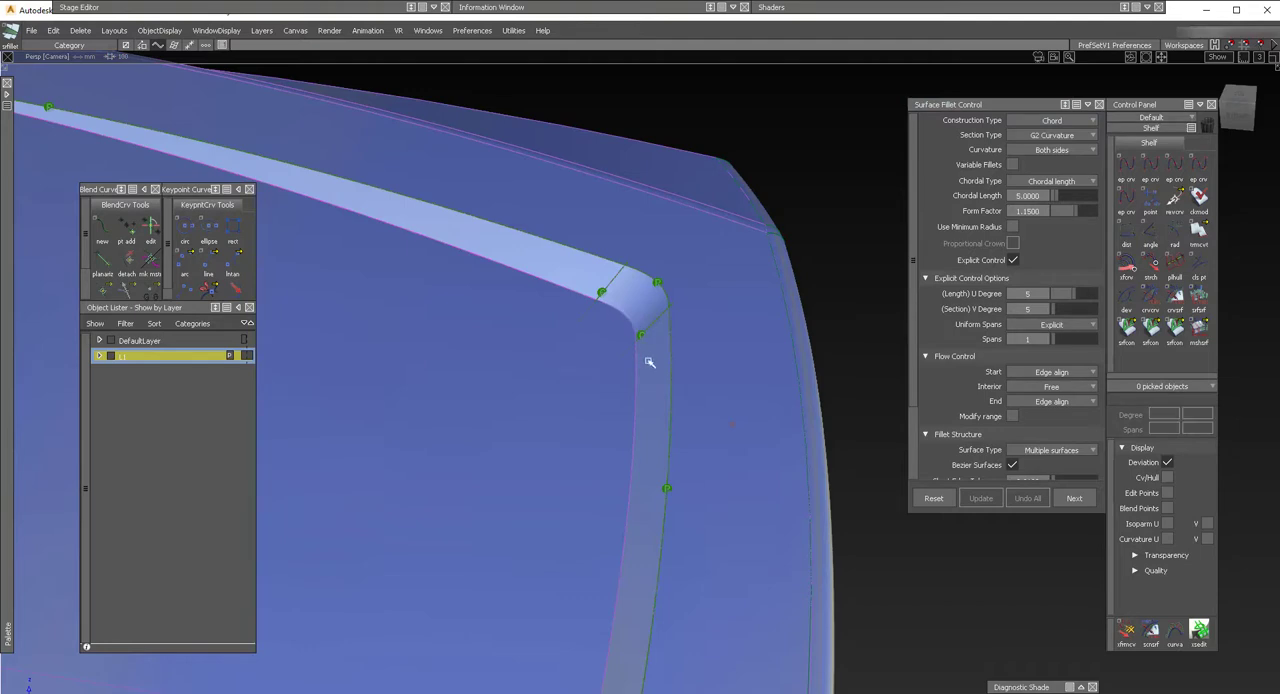
click(472, 30)
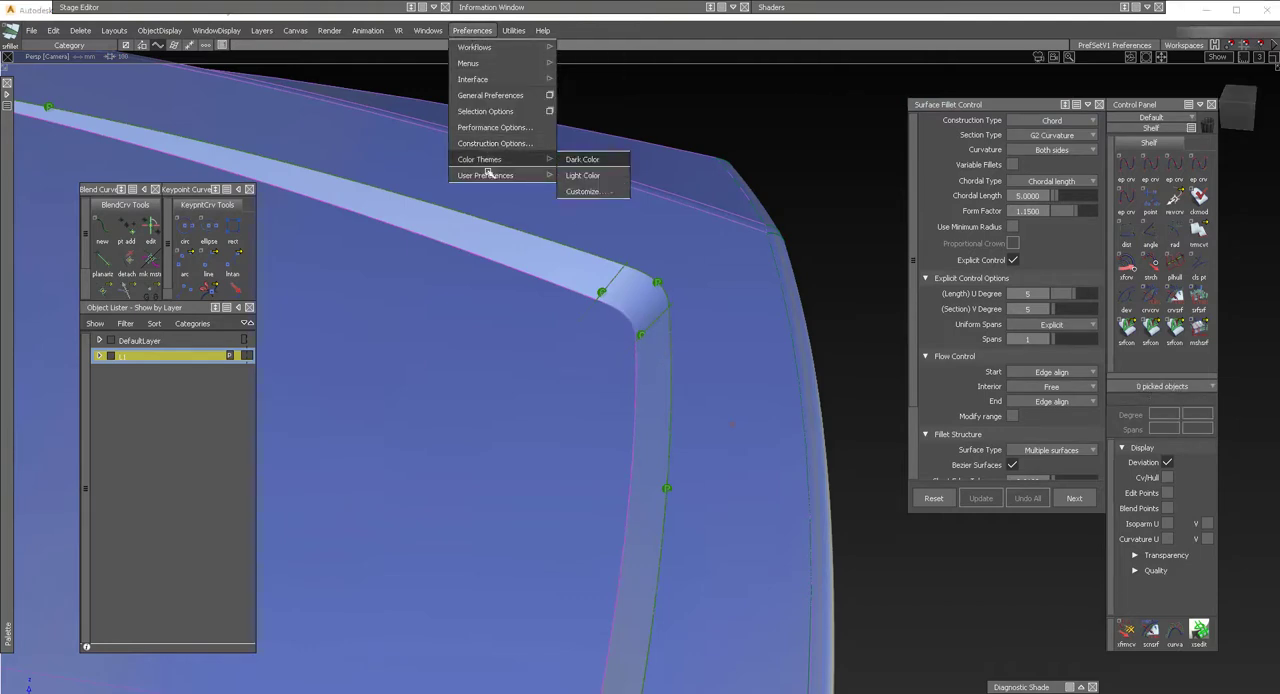
click(585, 175)
Build a G2 chord fillet between the outer surface and the draft walls with the corner blend.
key(shift+alt)
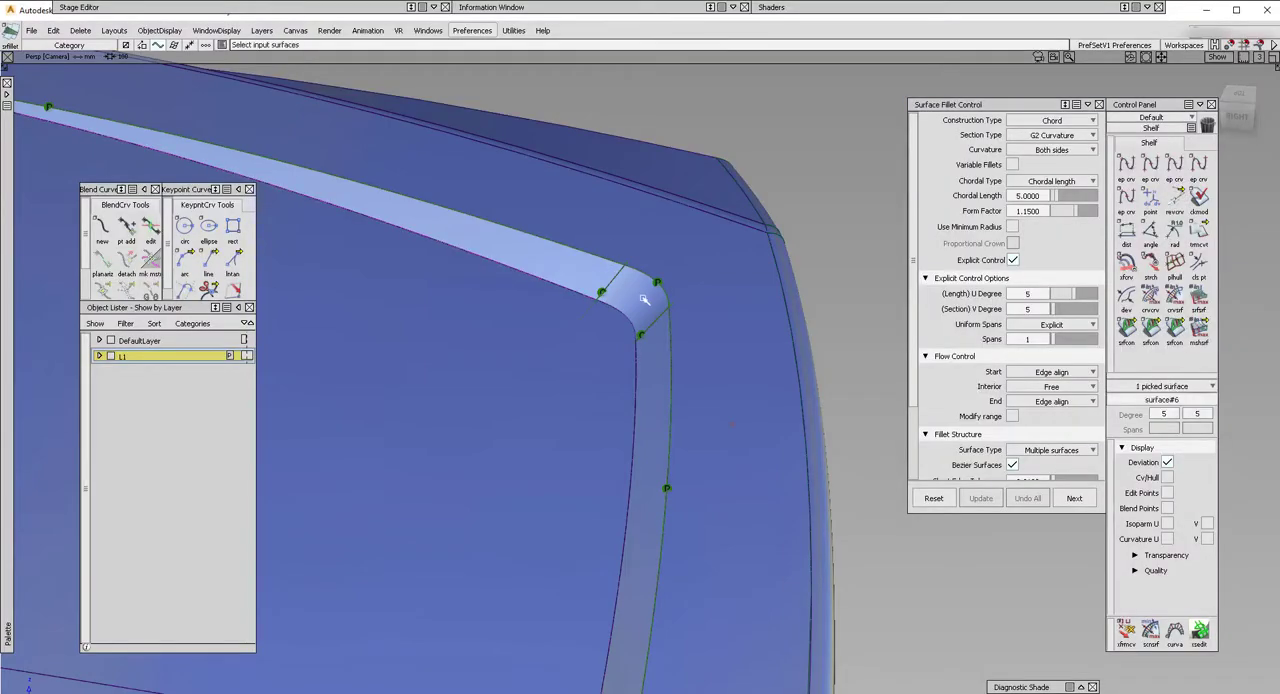
key(shift+alt)
alt+shift+drag(492, 355, 509, 334)
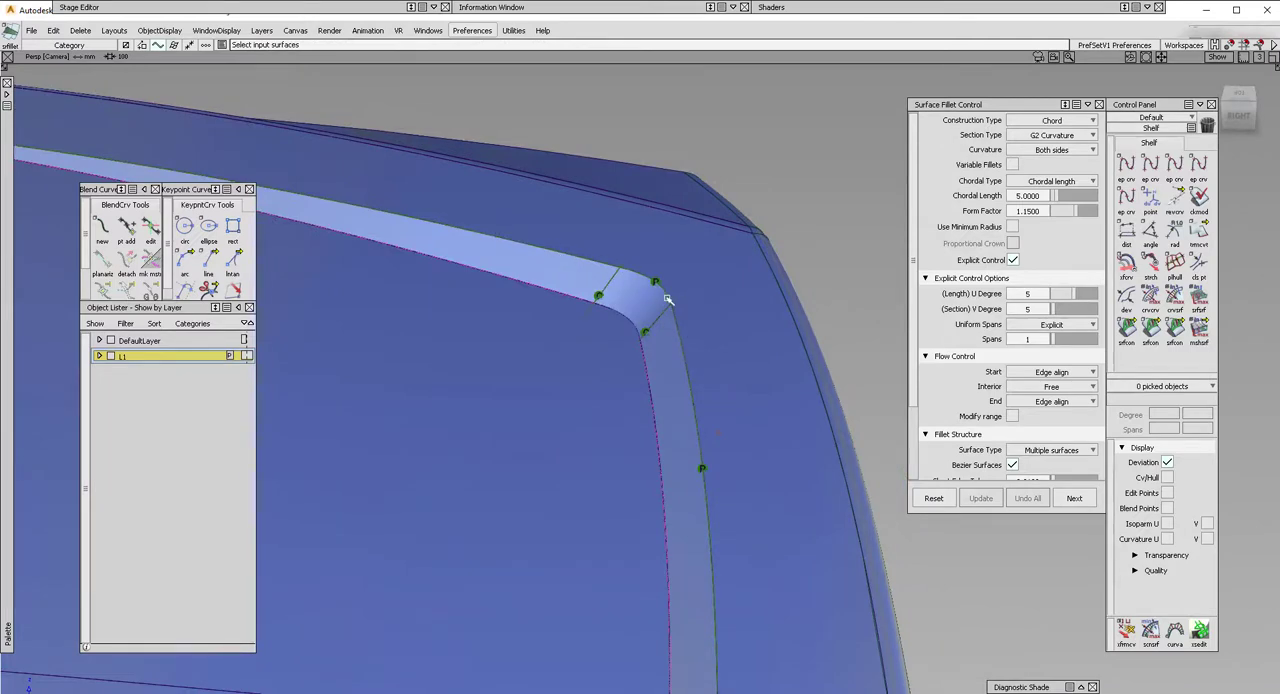
click(733, 384)
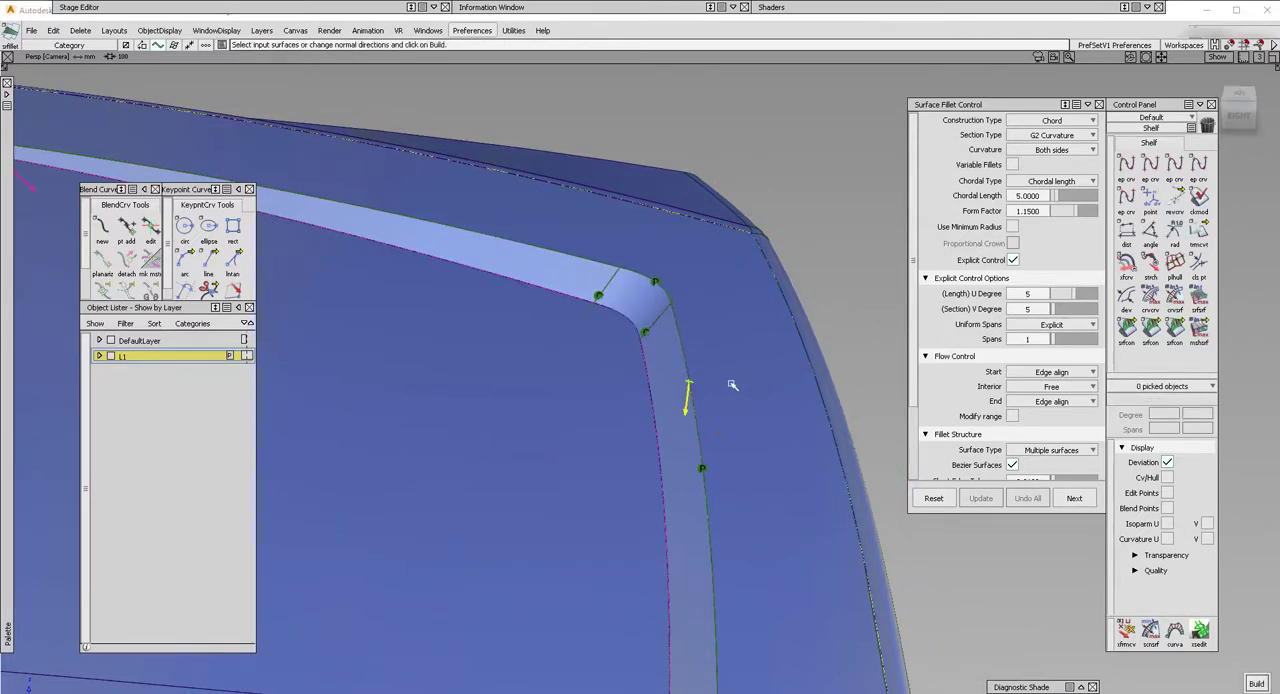
alt+shift+drag(686, 296, 545, 288)
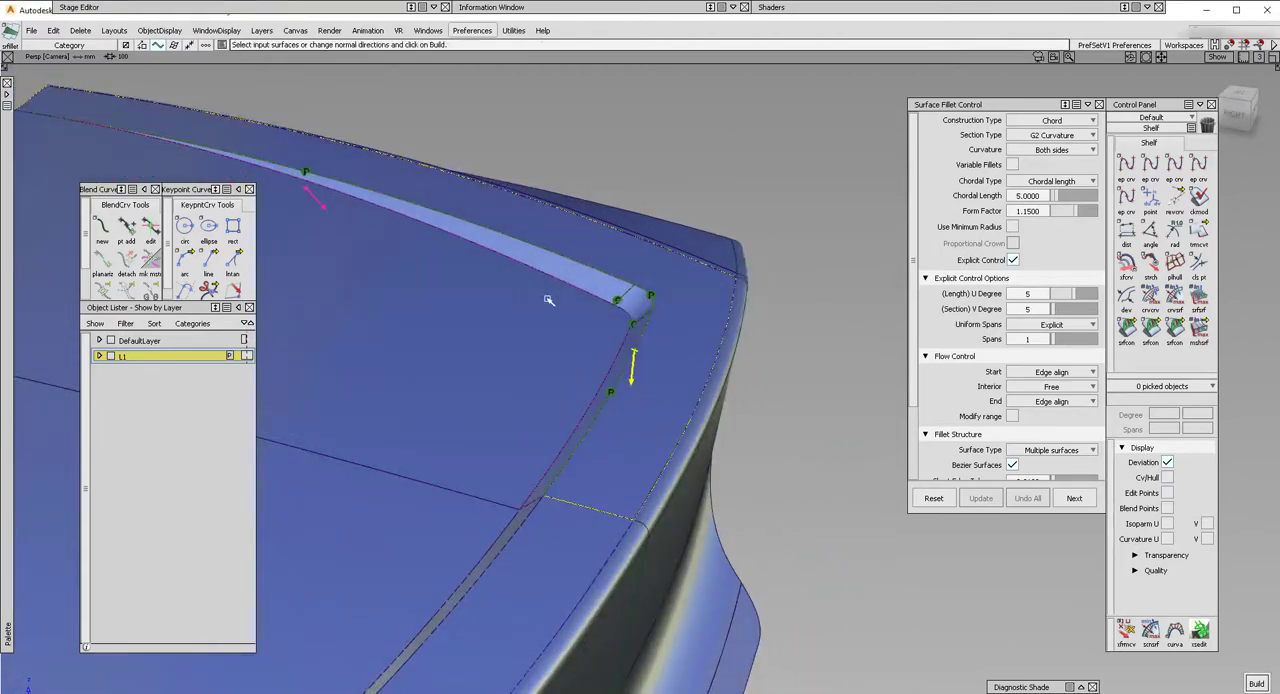
alt+shift+drag(628, 352, 553, 264)
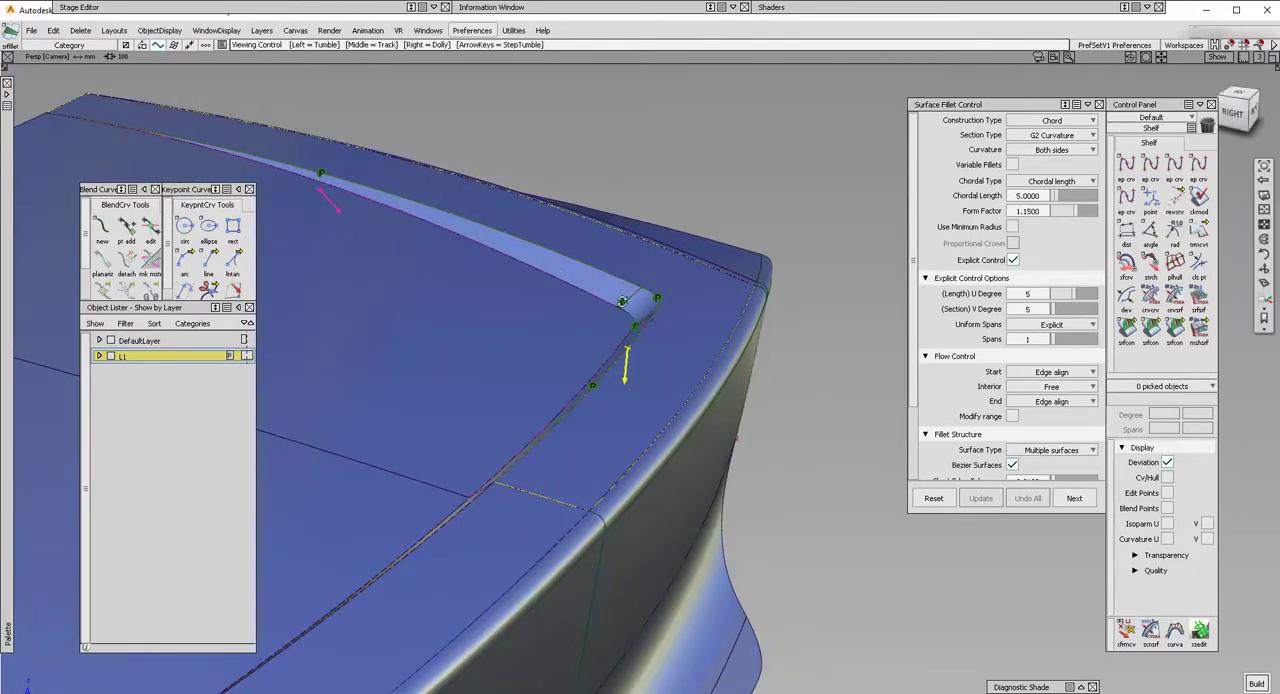
alt+shift+drag(646, 284, 626, 277)
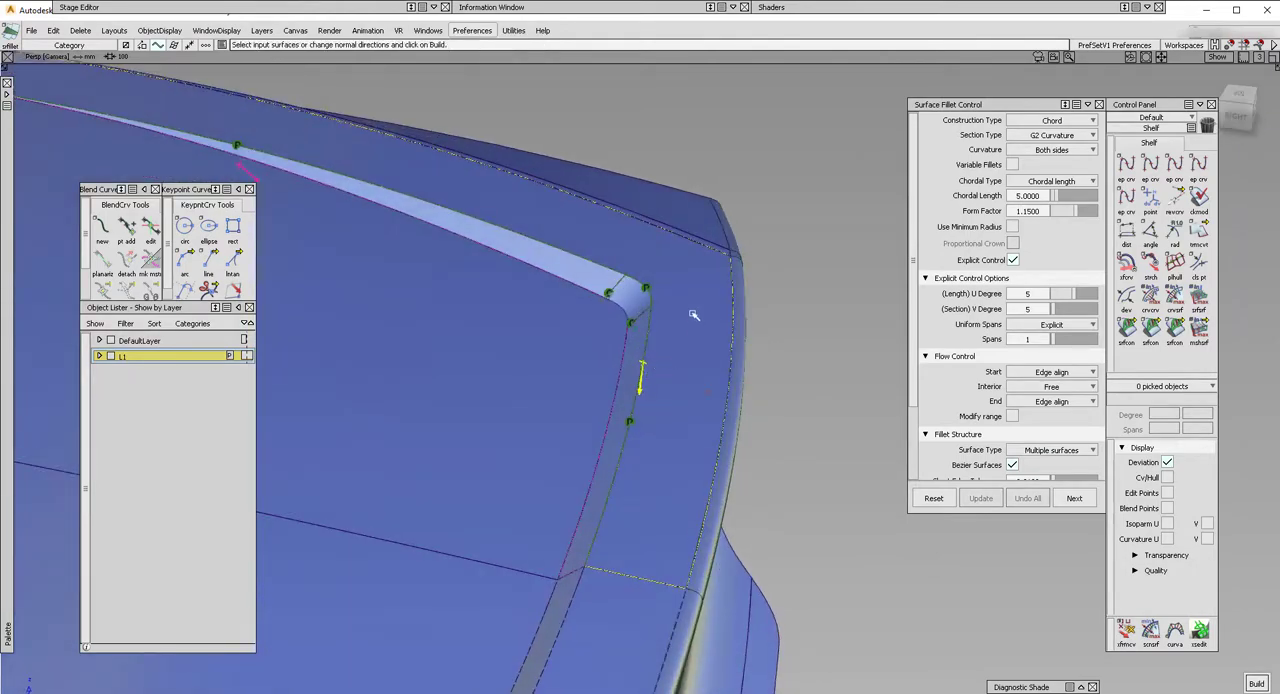
alt+shift+drag(516, 329, 580, 334)
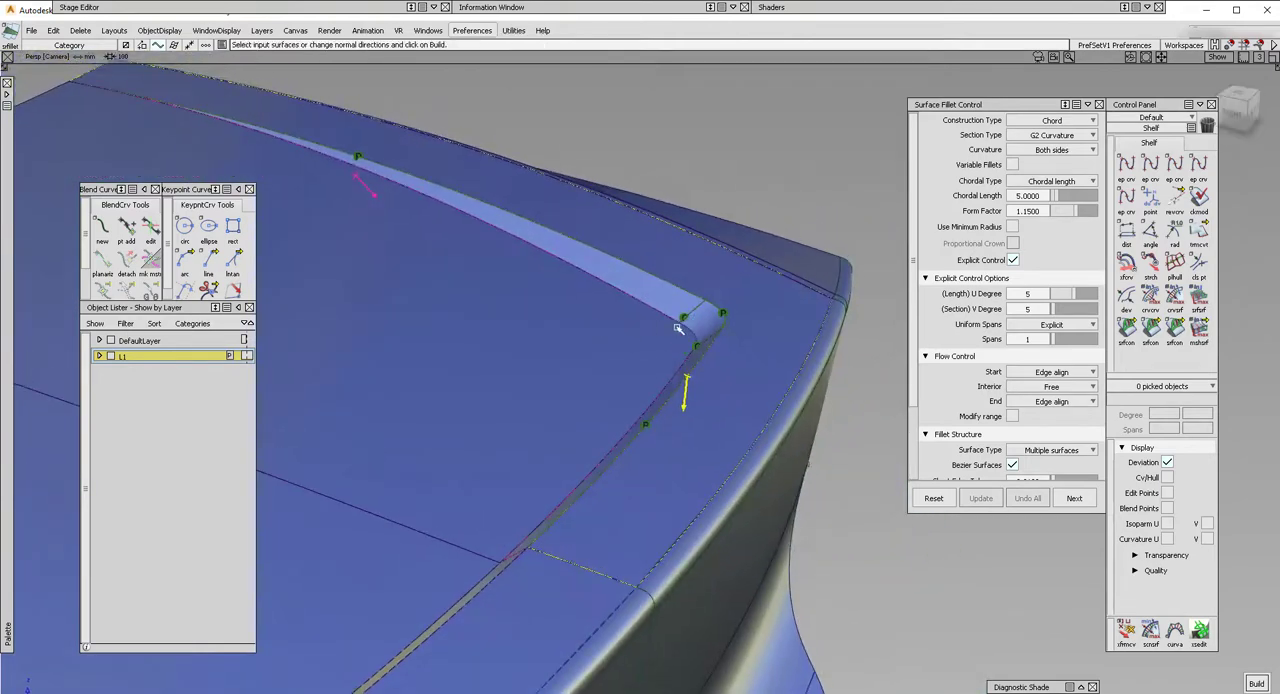
drag(684, 325, 693, 323)
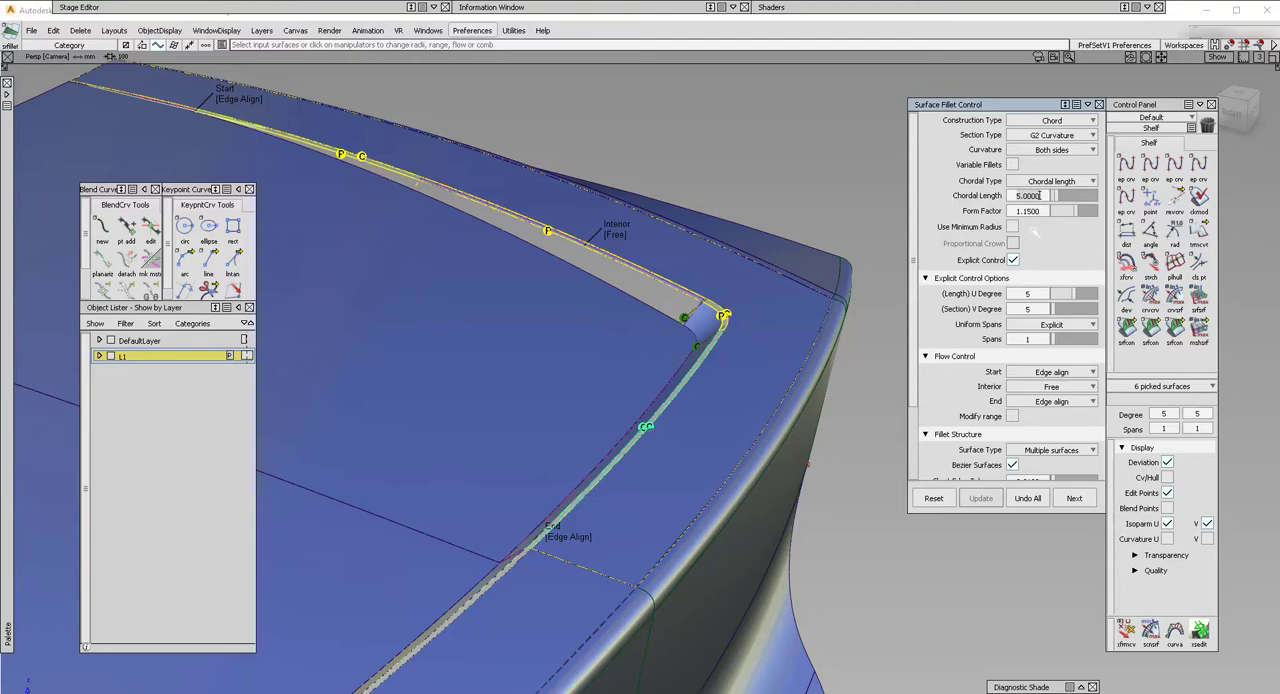
Set the fillet's chordal length to 12 and inspect the rebuilt fillet along both walls and the corner.
double_click(1040, 195)
text(12)
key(Return)
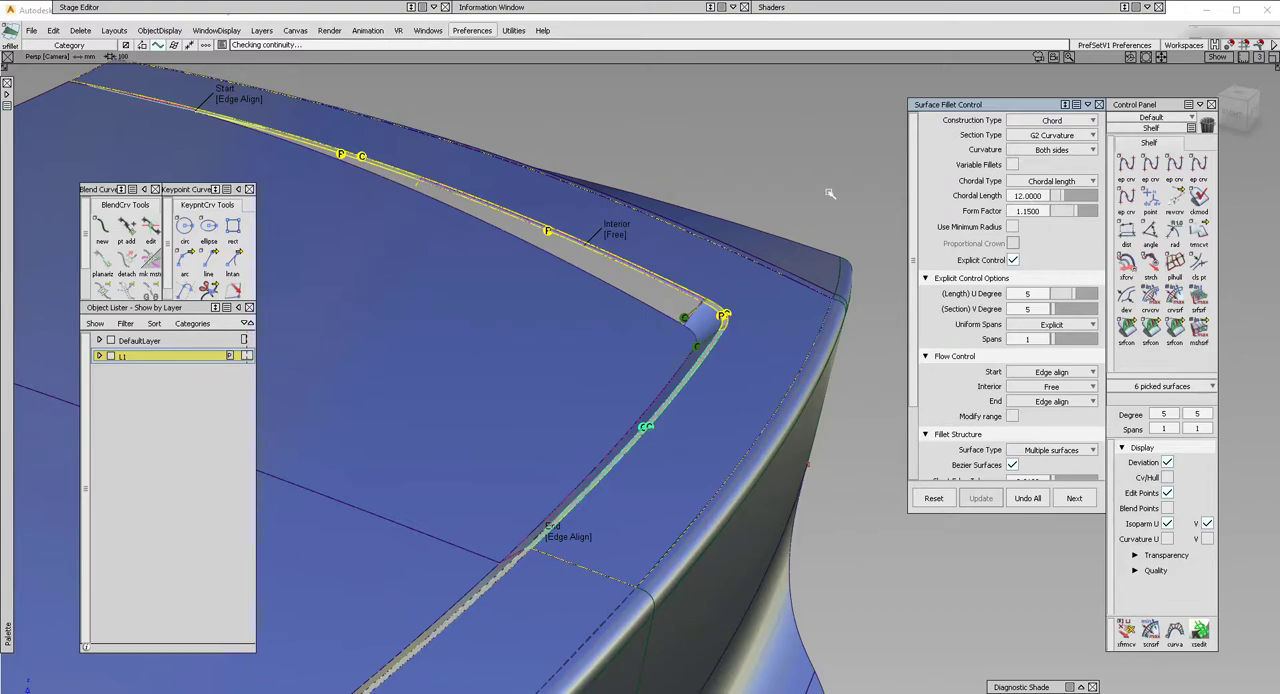
alt+shift+middle_drag(492, 185, 580, 243)
alt+shift+drag(580, 243, 543, 249)
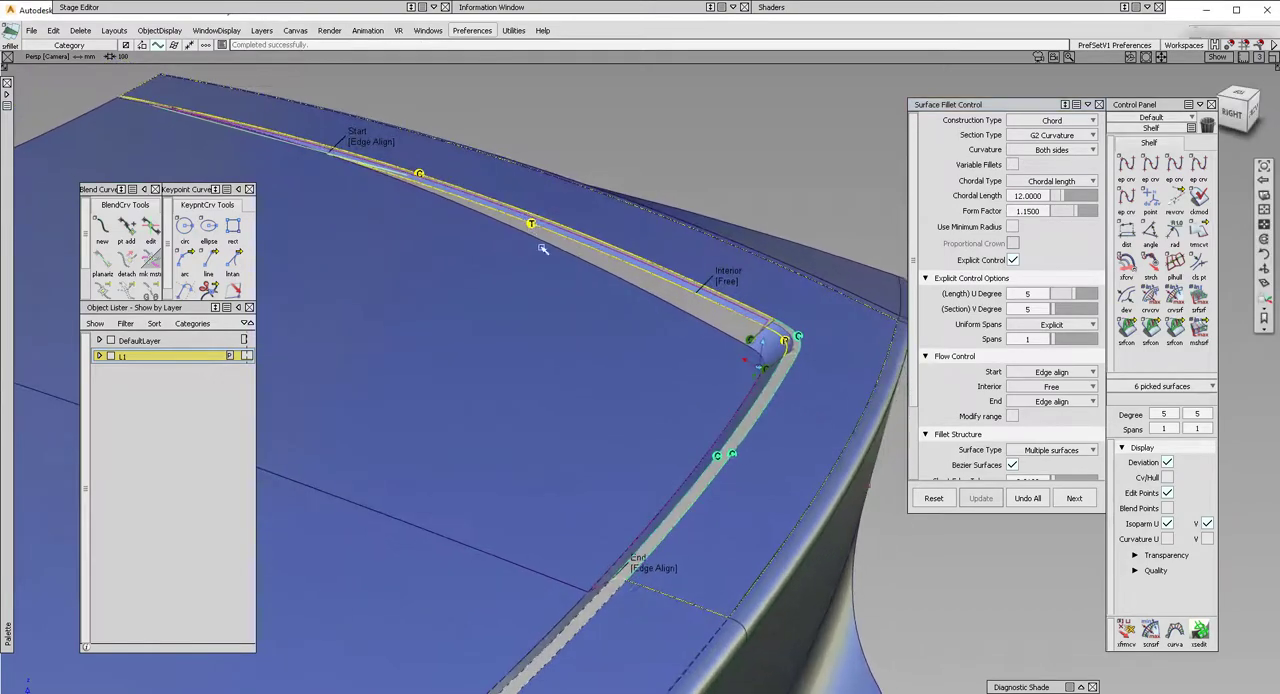
alt+shift+middle_drag(616, 434, 640, 350)
alt+shift+drag(589, 357, 740, 529)
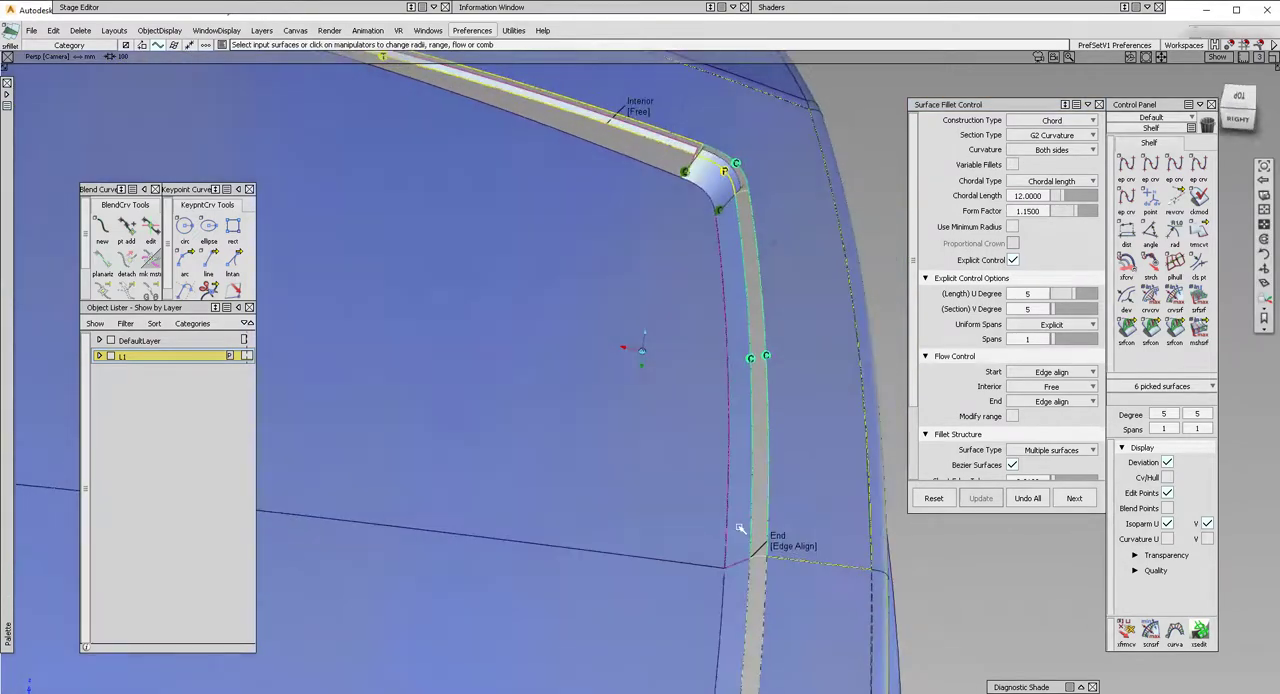
Set the start flow control of the fillet between the outer surface and draft walls to Extend.
alt+shift+right_drag(711, 551, 714, 566)
alt+shift+drag(714, 566, 843, 534)
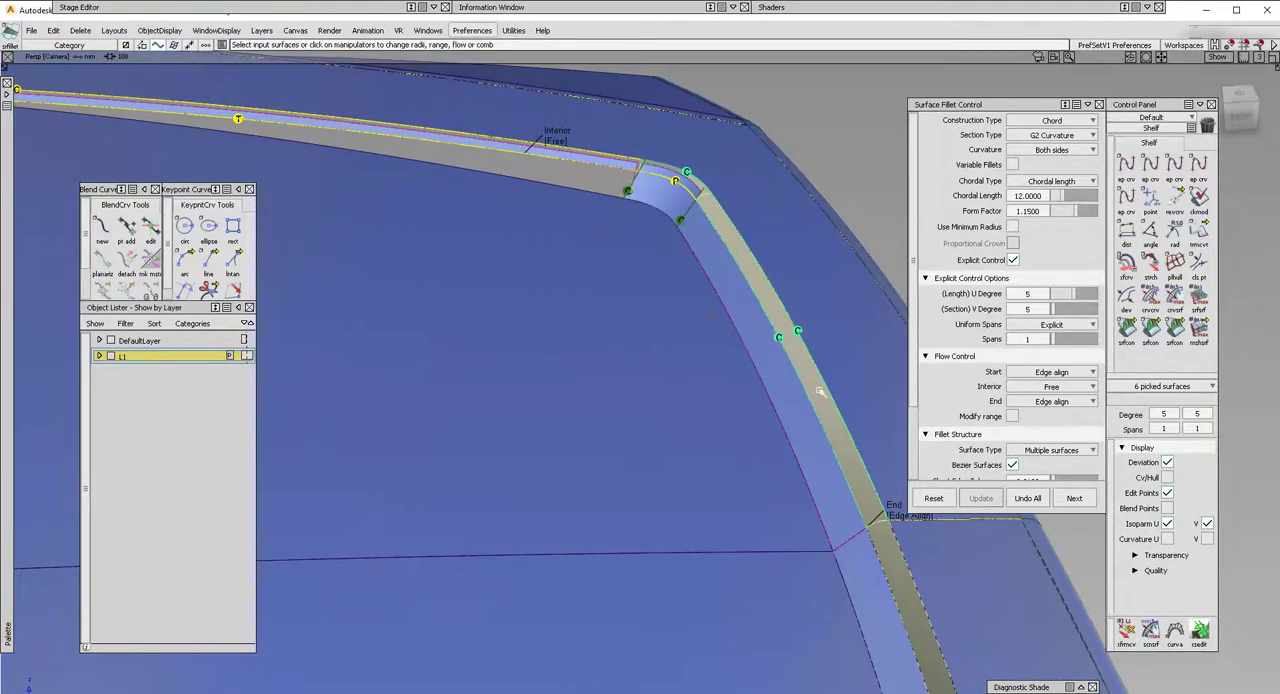
alt+shift+drag(440, 166, 443, 199)
alt+shift+drag(296, 187, 473, 201)
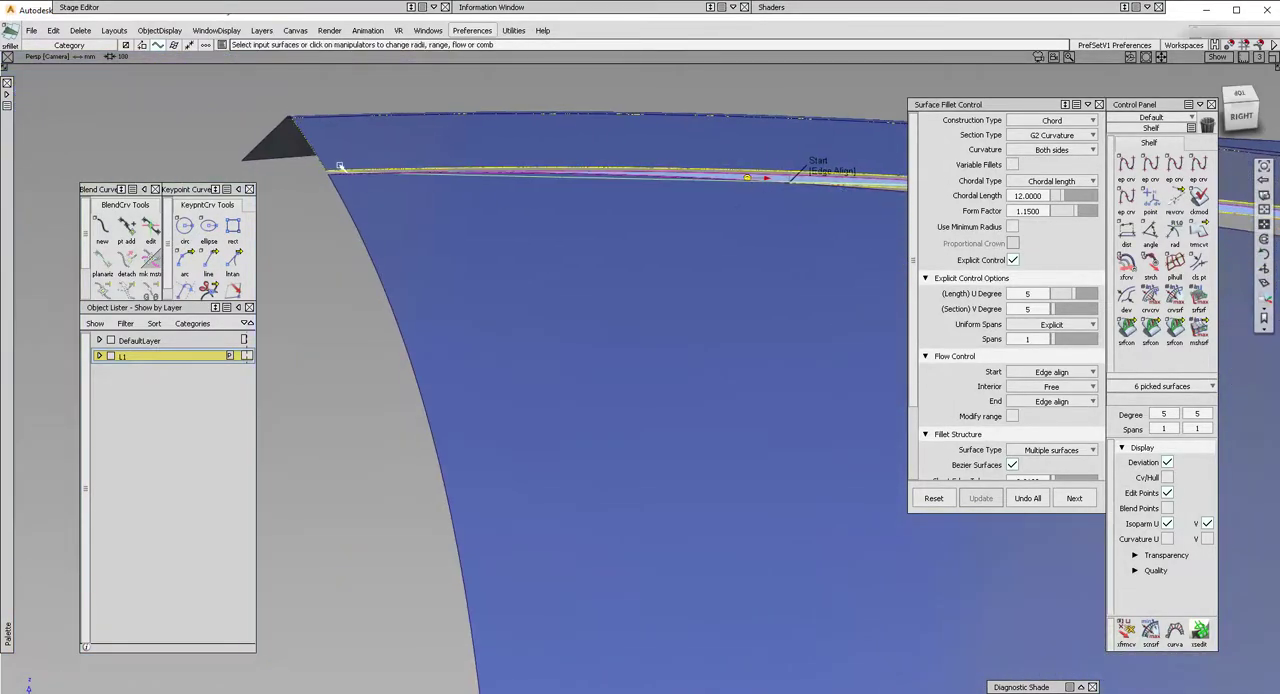
alt+shift+drag(340, 167, 640, 223)
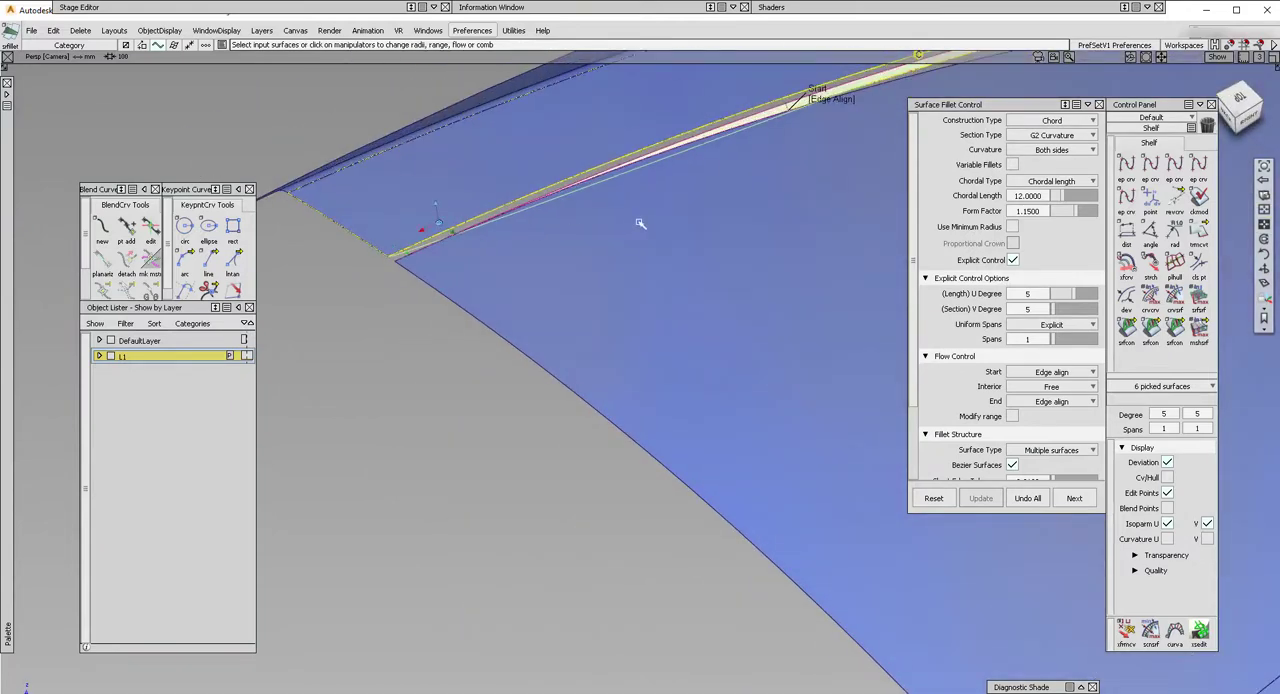
alt+shift+drag(423, 263, 772, 167)
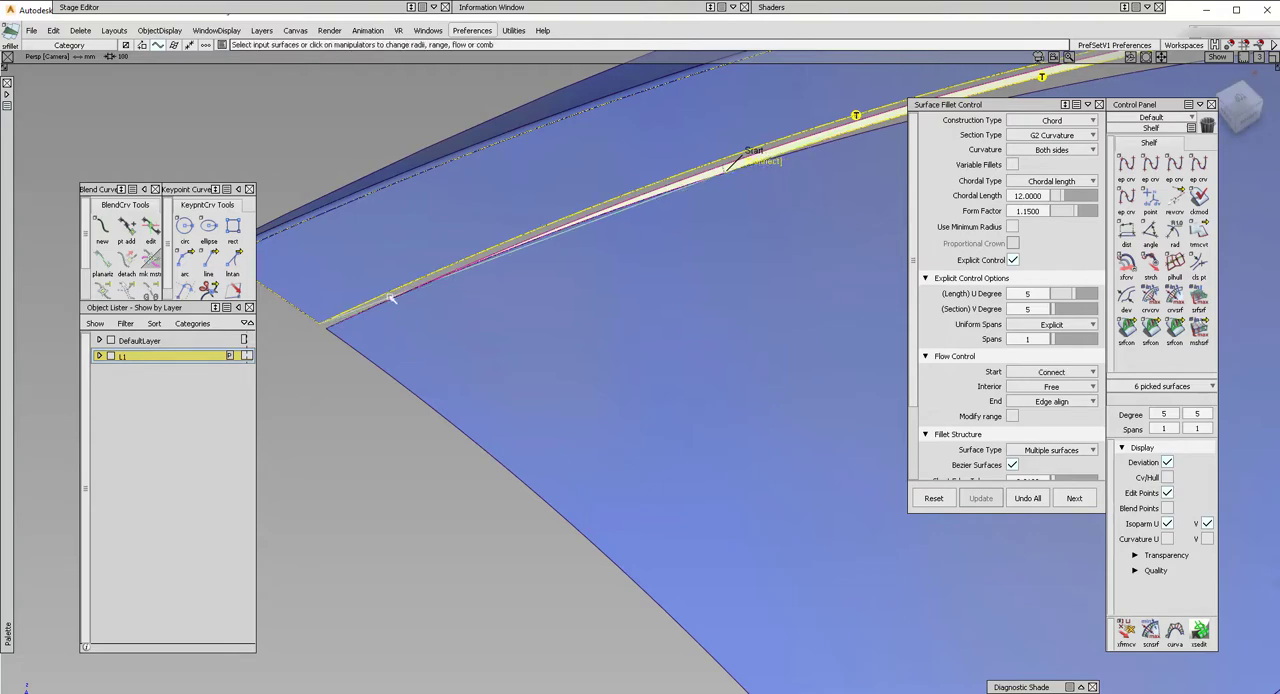
click(768, 163)
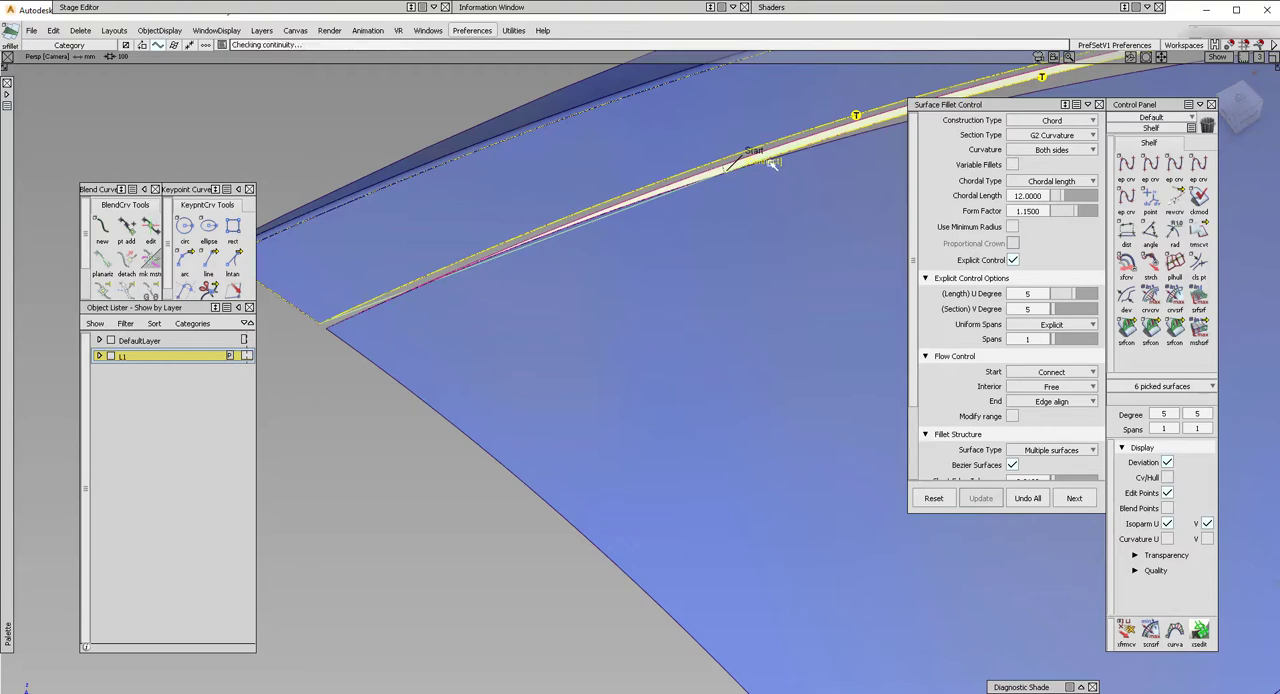
click(766, 163)
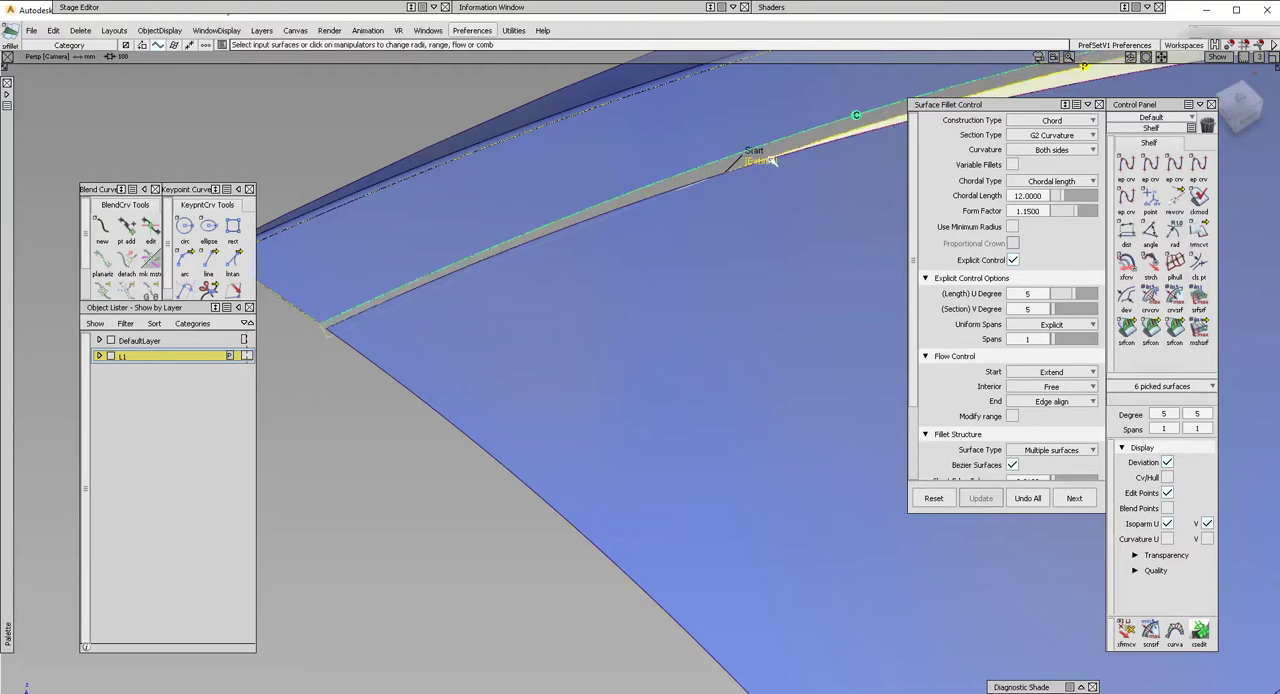
Inspect the extended fillet at the back edge, along both walls and around the corner.
alt+shift+drag(454, 296, 480, 500)
key(ctrl+z)
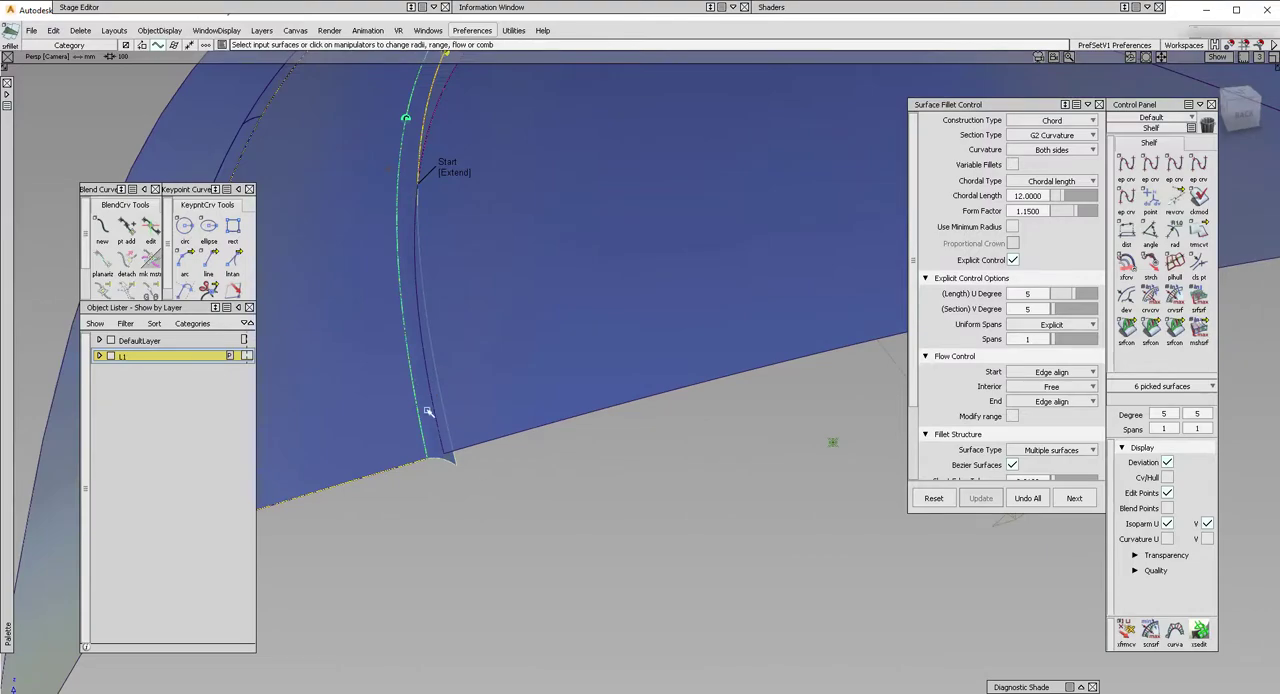
alt+shift+drag(517, 423, 593, 296)
alt+shift+drag(769, 240, 524, 187)
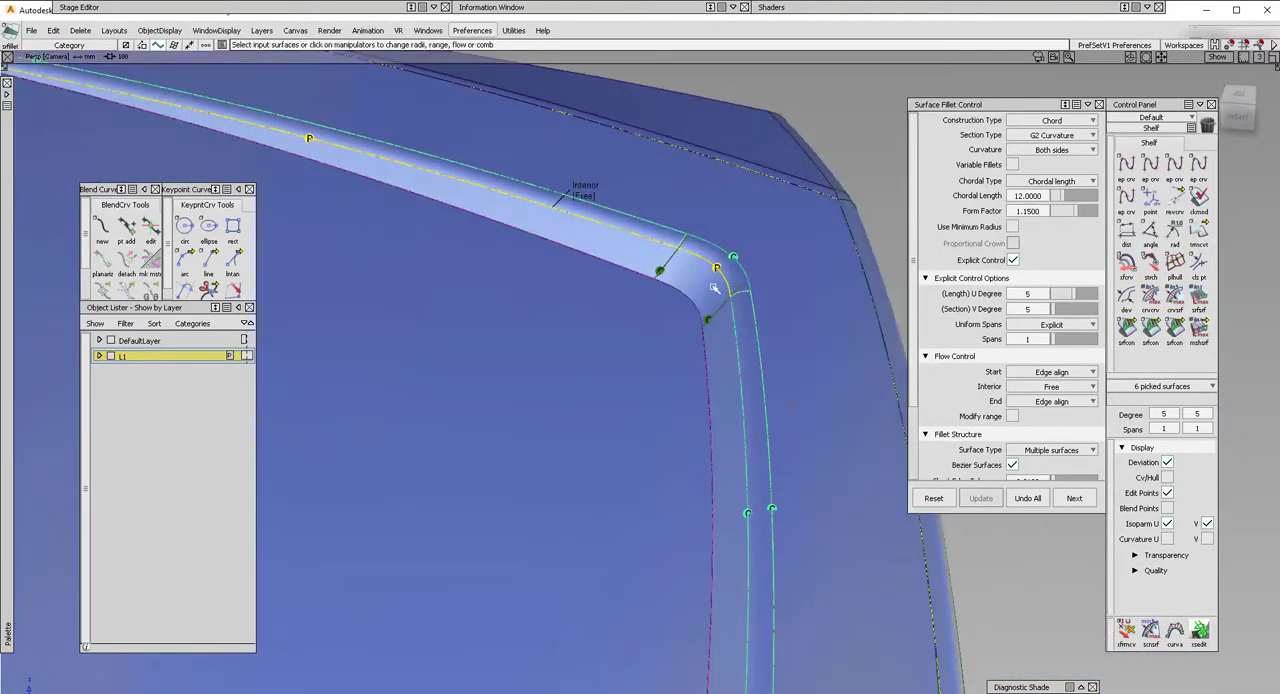
alt+shift+middle_drag(721, 299, 665, 260)
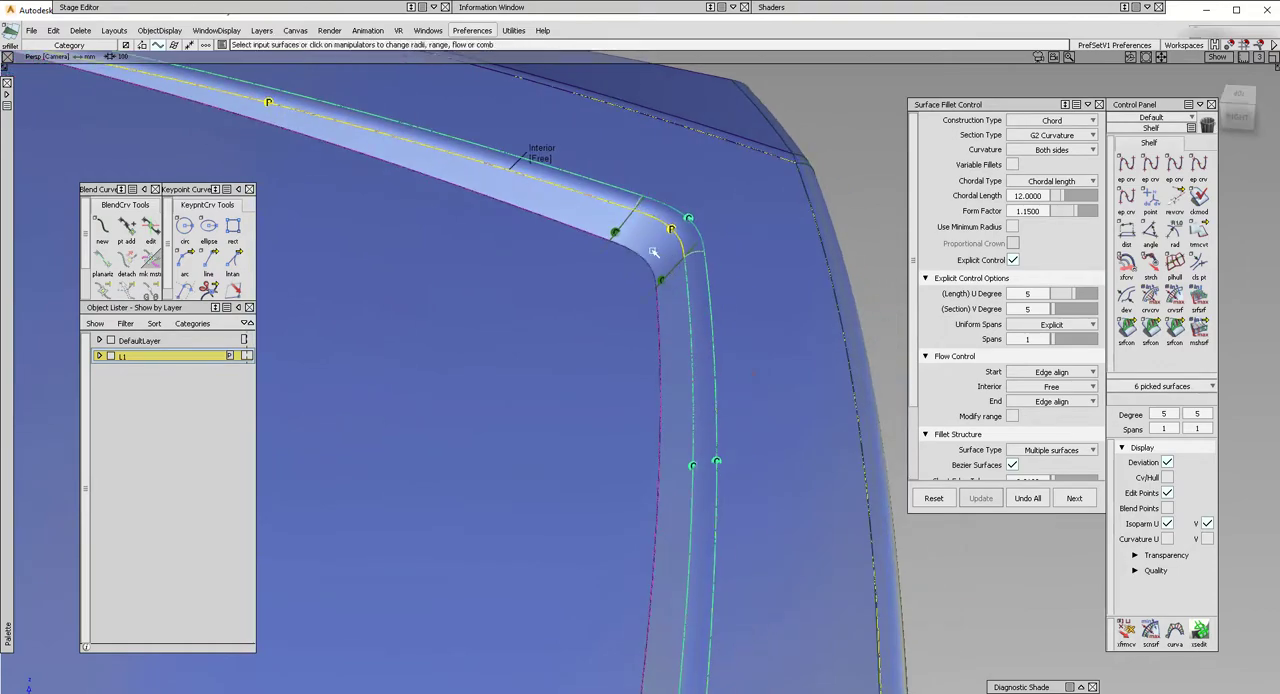
alt+shift+drag(654, 253, 529, 236)
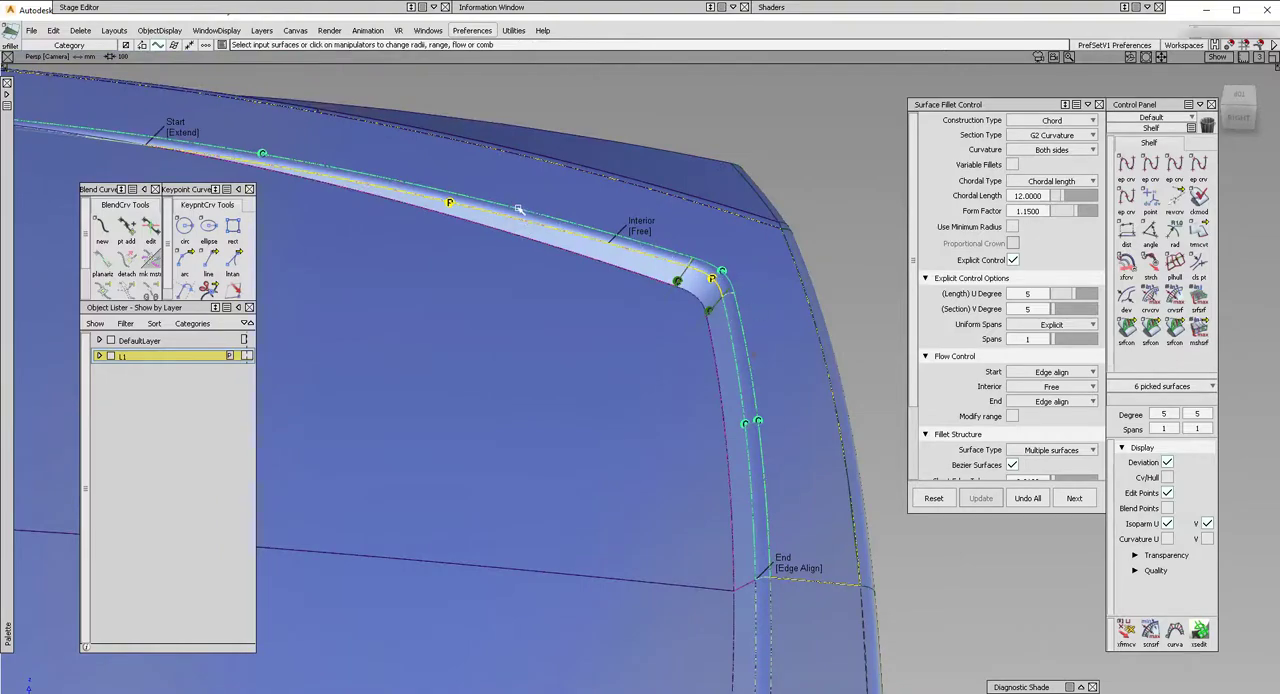
alt+shift+drag(518, 208, 648, 165)
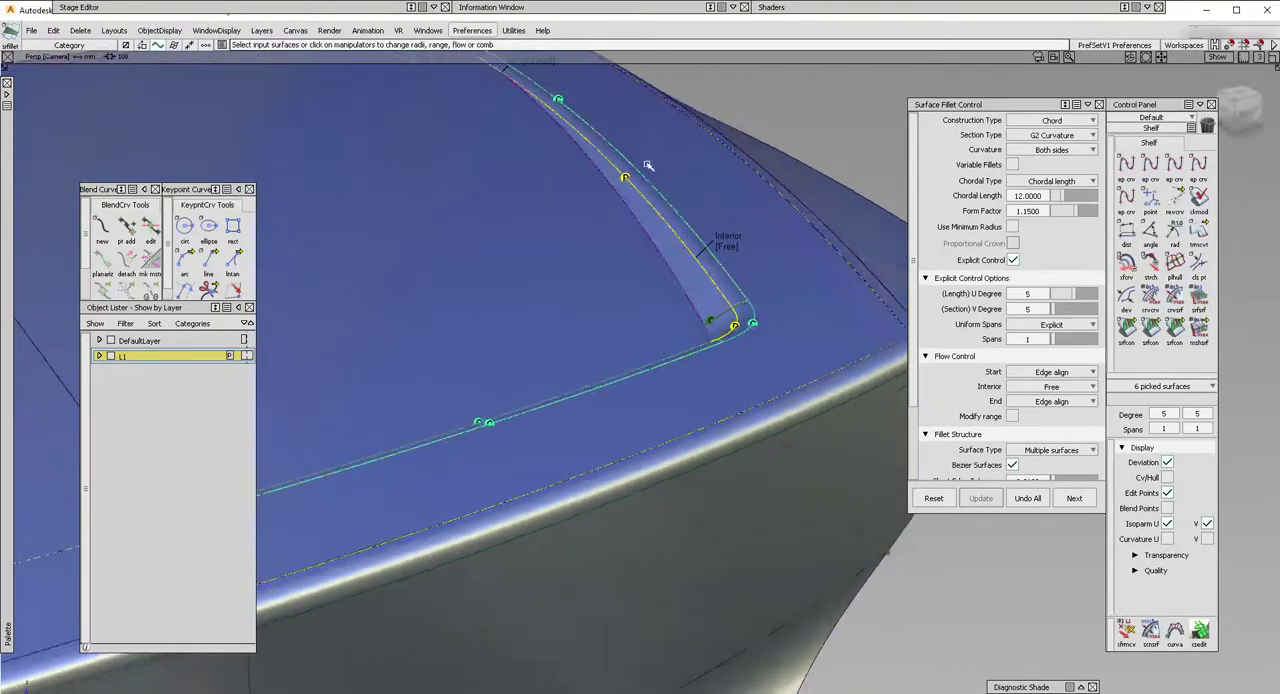
Try a chordal length of 20 for the fillet.
click(1040, 196)
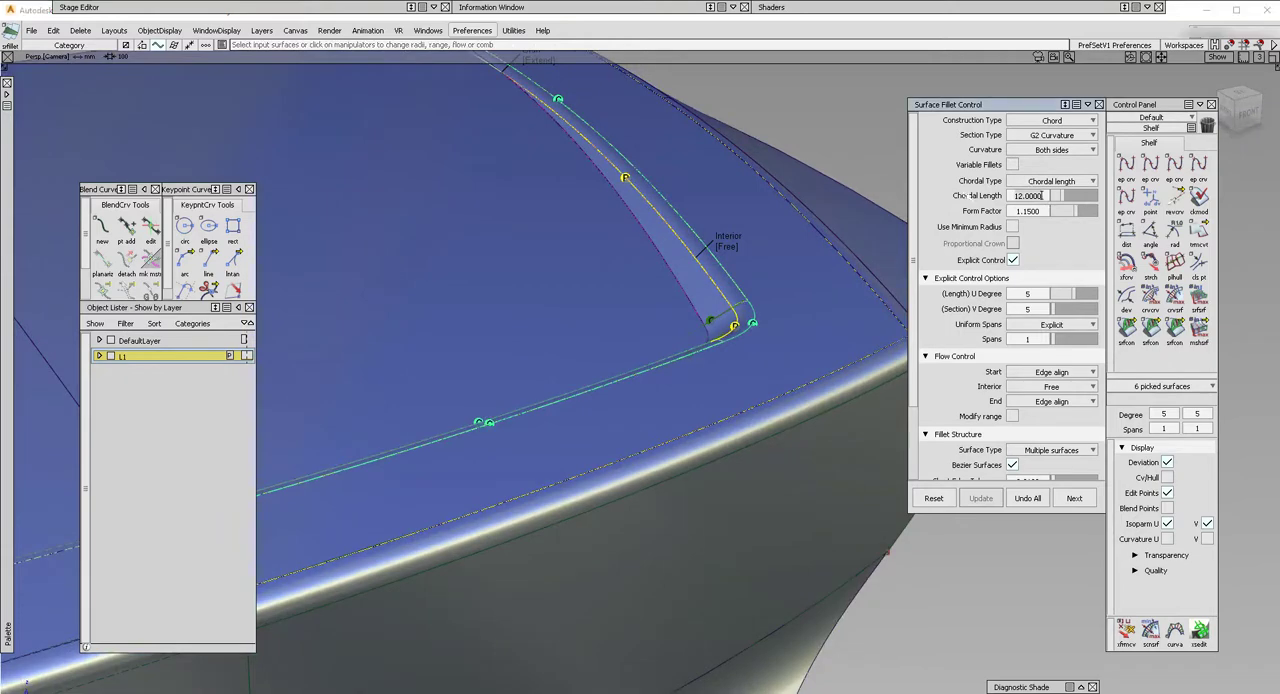
text(20)
key(Return)
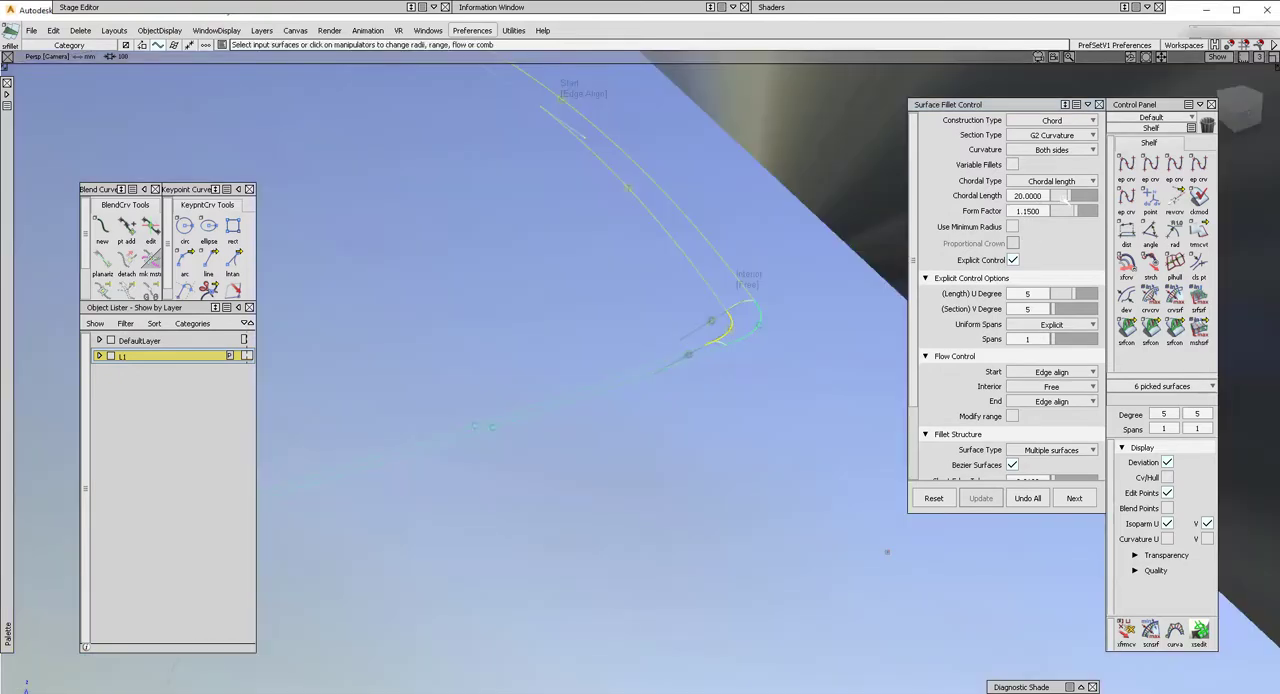
Set the fillet's chordal length to 17 and check the rebuilt fillet along both walls and the corner.
click(1041, 196)
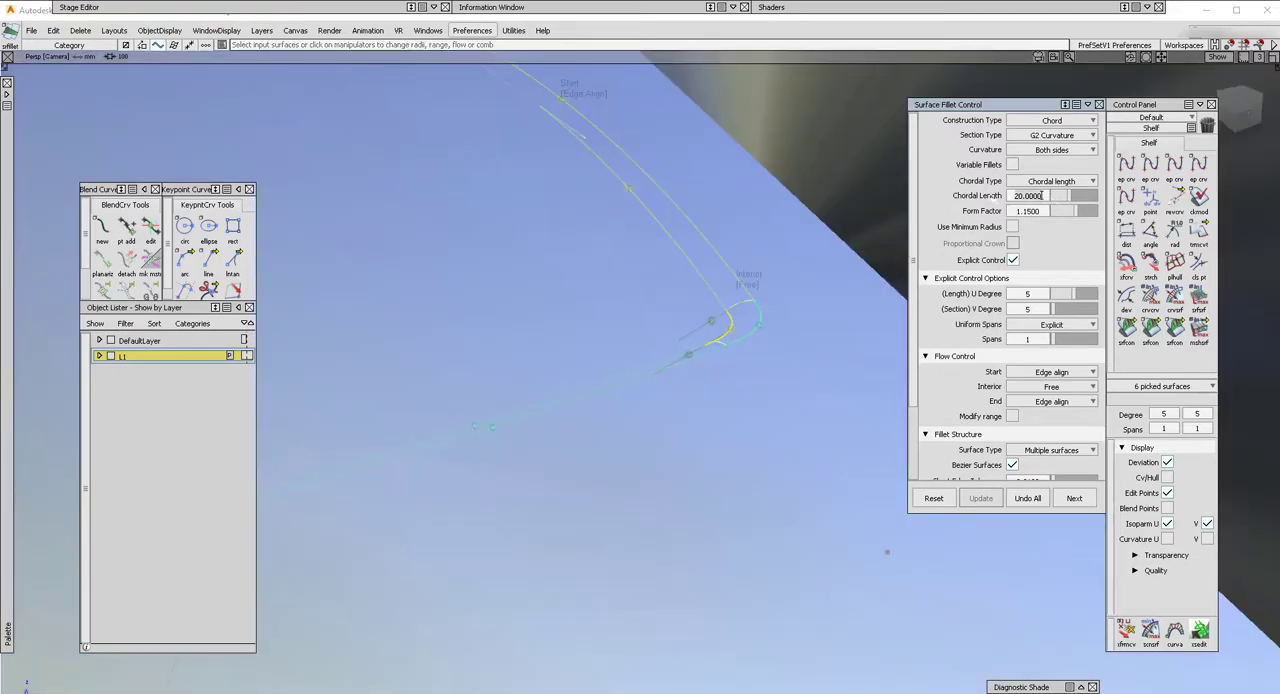
double_click(1041, 196)
text(17)
key(Return)
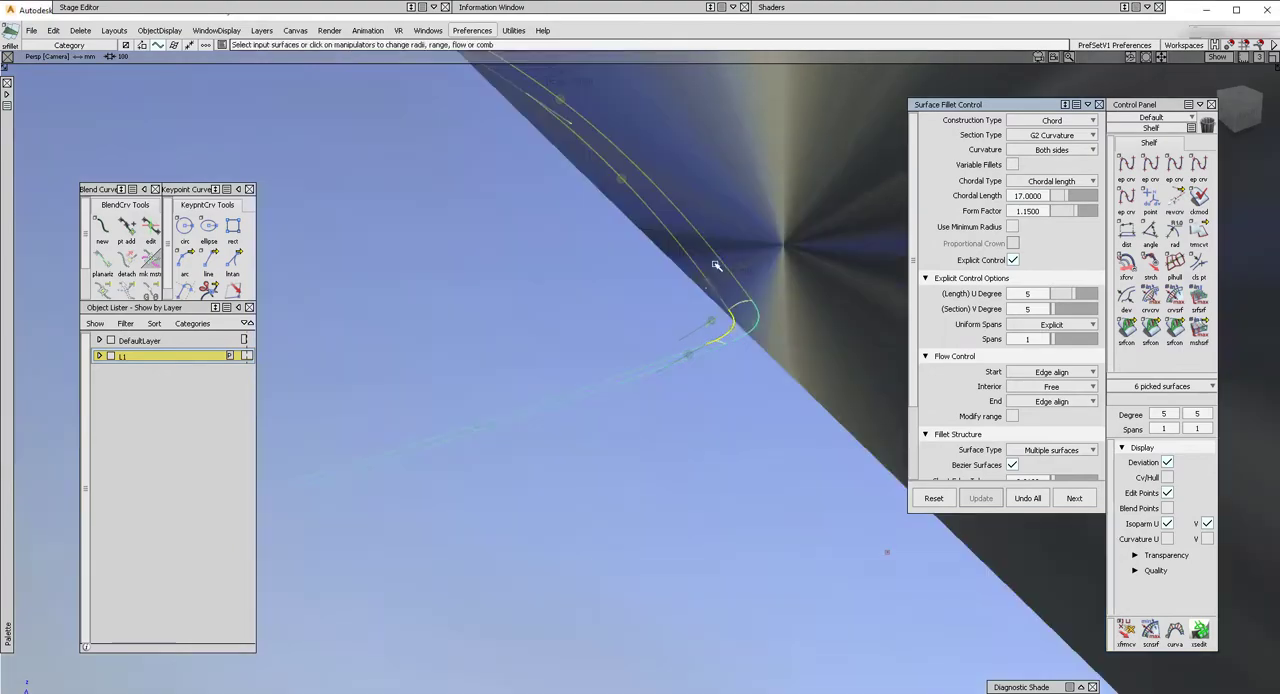
alt+shift+drag(654, 297, 623, 277)
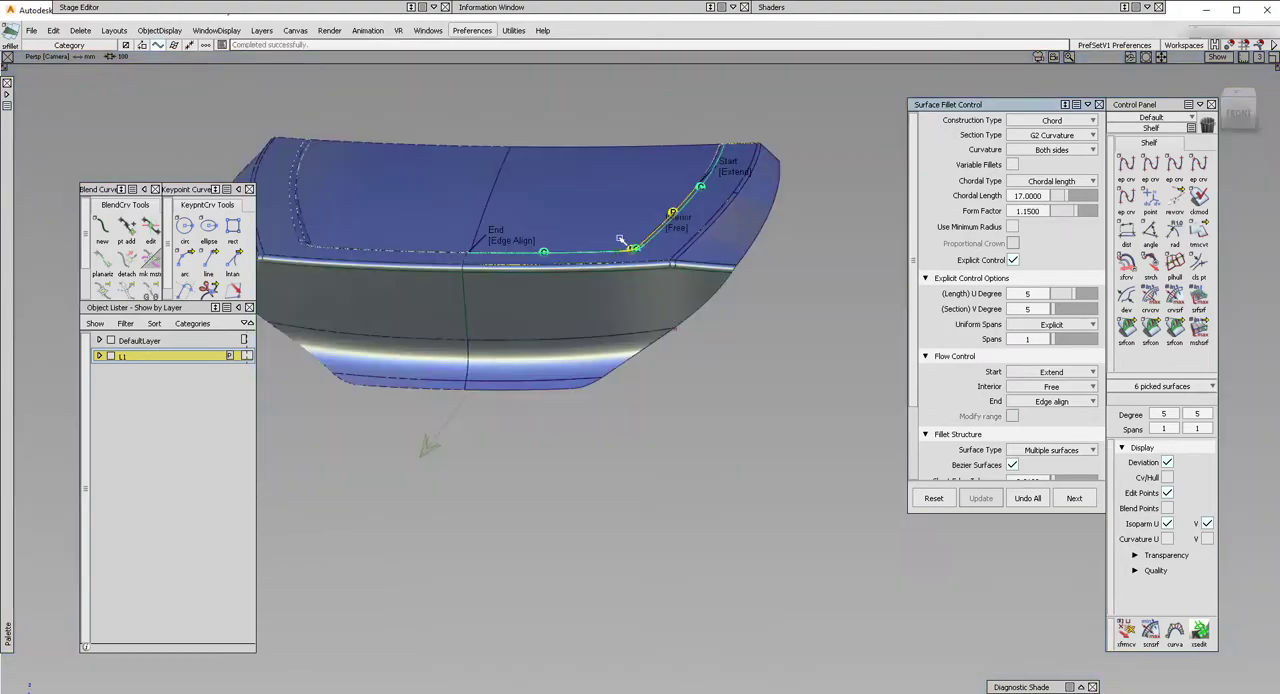
alt+shift+right_drag(571, 221, 597, 229)
alt+shift+drag(597, 229, 813, 297)
alt+shift+right_drag(720, 311, 720, 300)
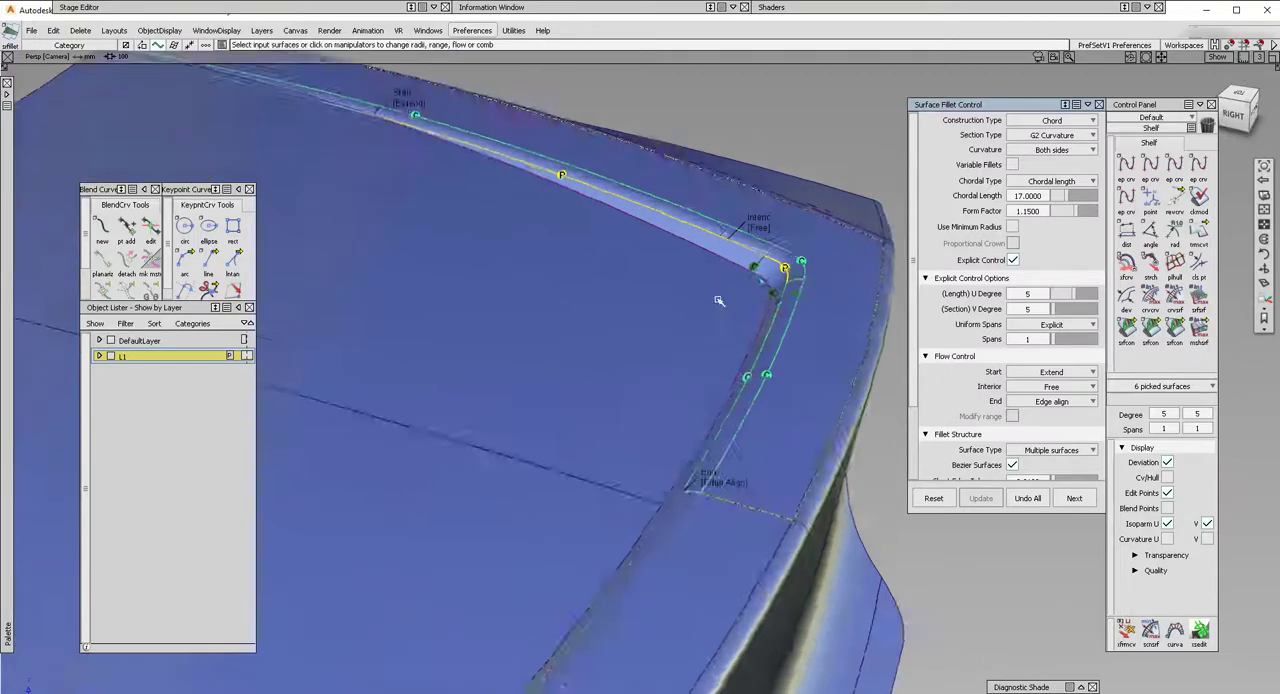
alt+shift+drag(720, 300, 785, 286)
alt+shift+drag(690, 310, 727, 446)
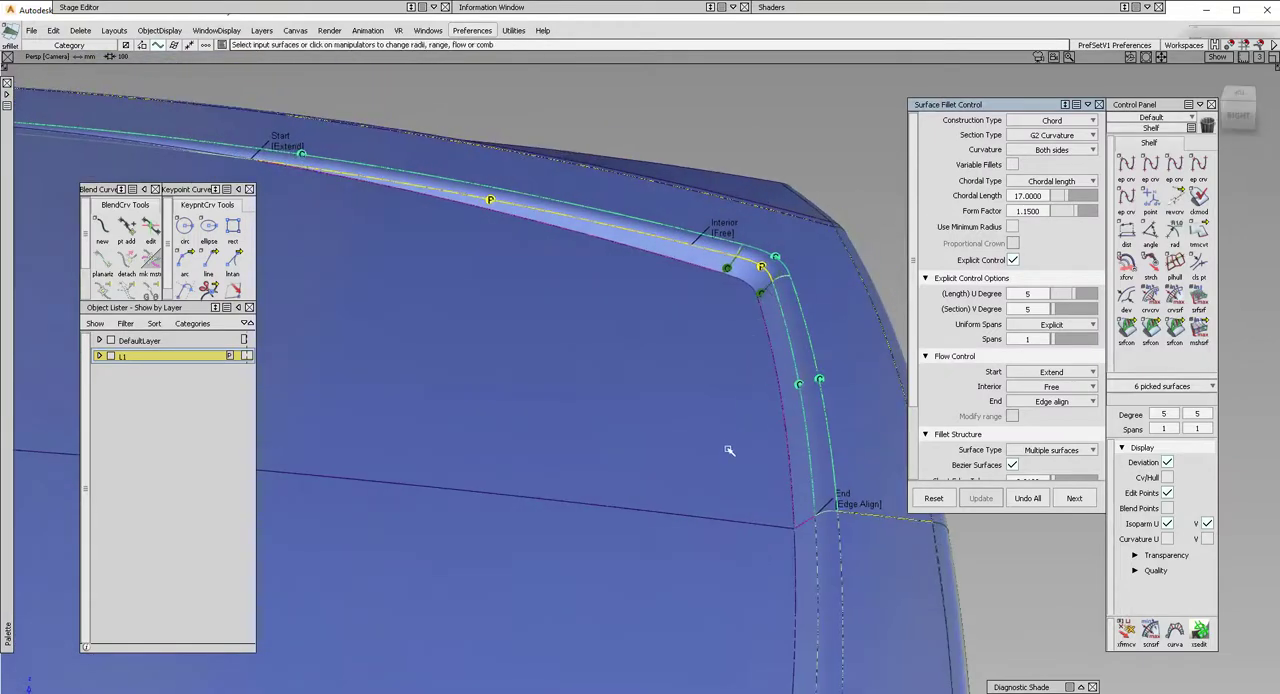
Accept the outer fillet and build a second G2 chord fillet between the inner surface and the draft walls with the corner blend.
key(space)
alt+shift+drag(674, 395, 687, 336)
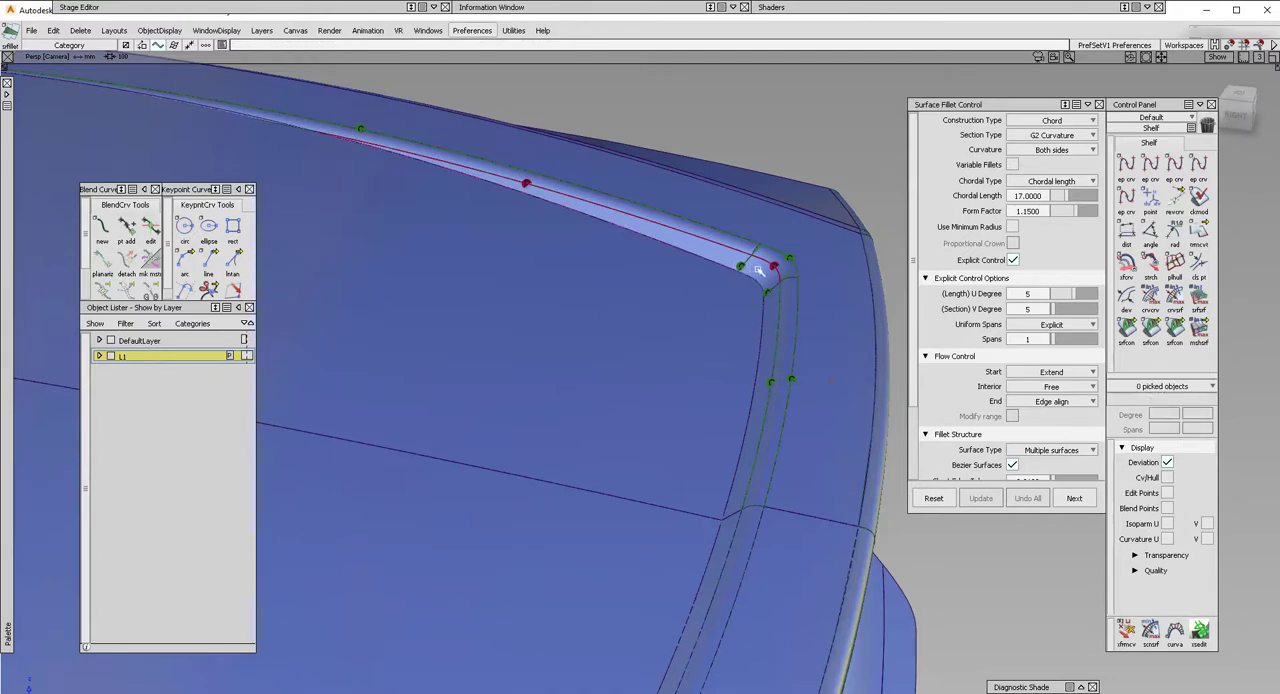
alt+shift+drag(707, 357, 790, 350)
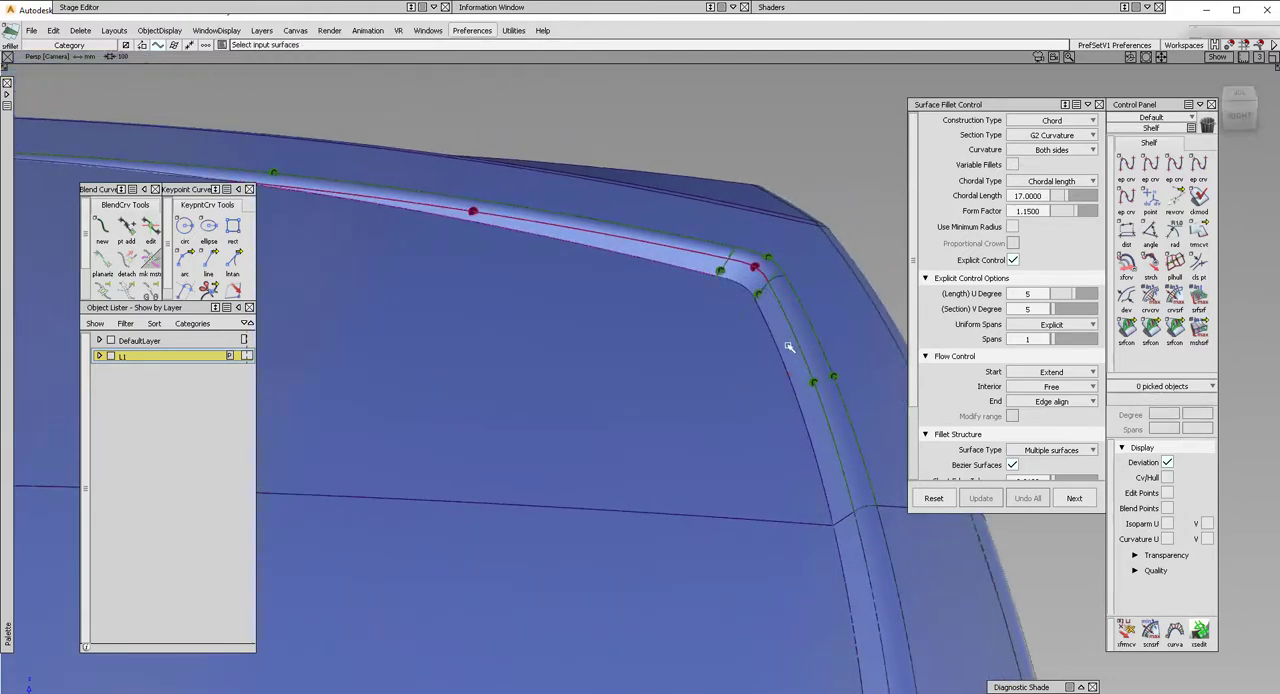
click(693, 361)
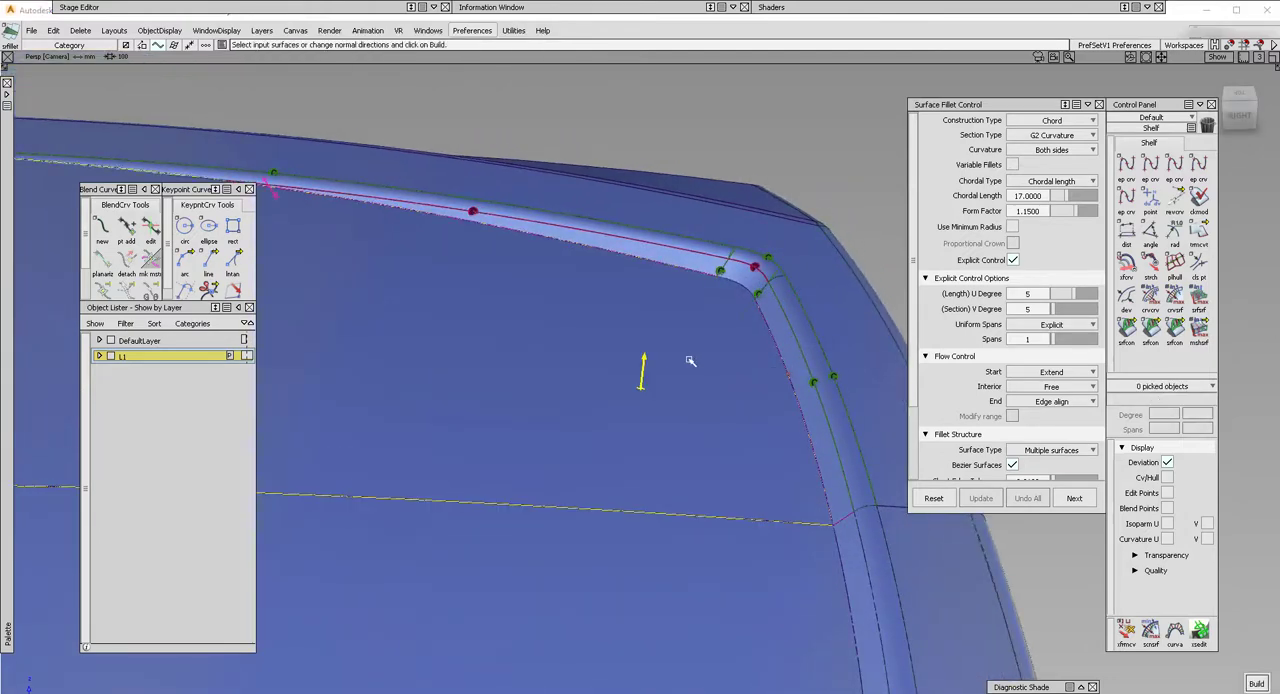
alt+shift+drag(668, 362, 572, 342)
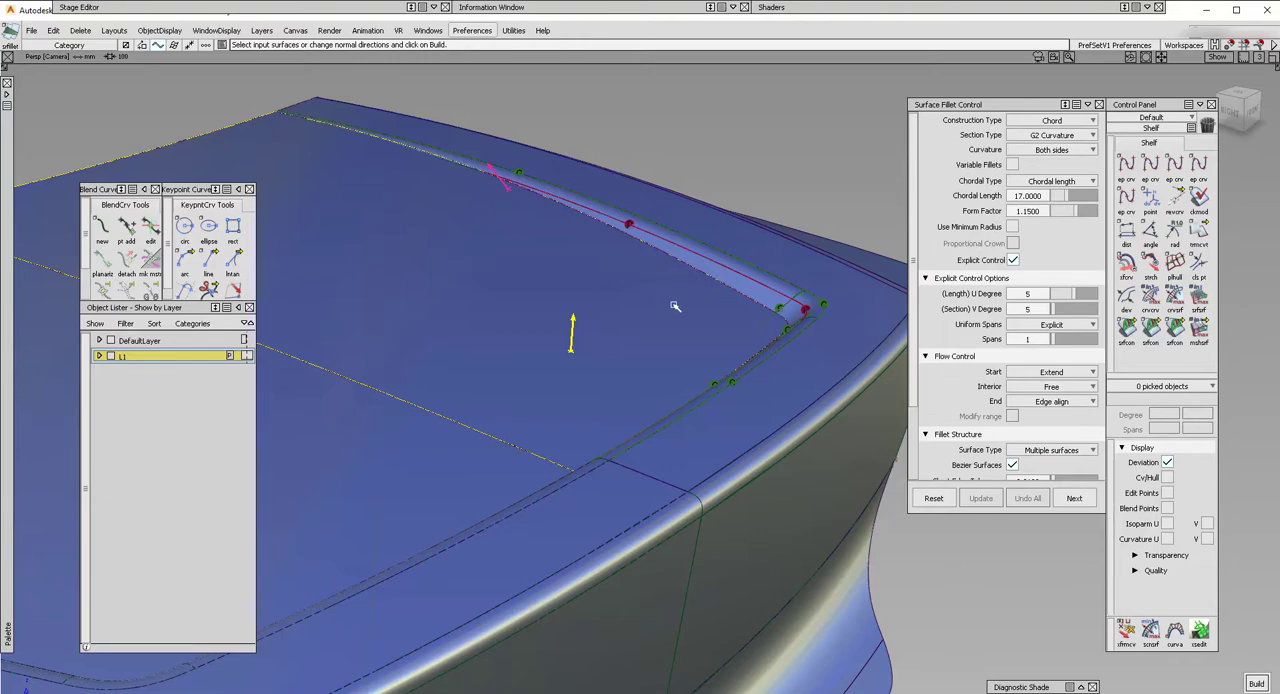
alt+shift+drag(674, 306, 609, 322)
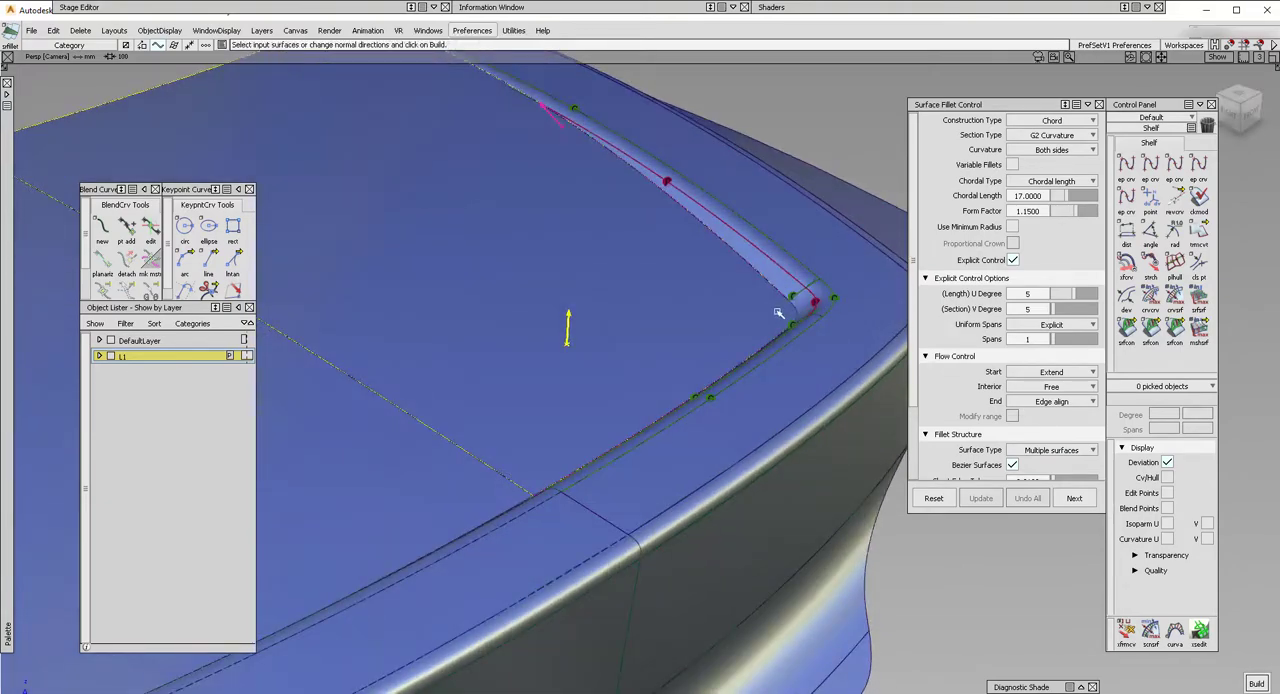
alt+shift+drag(628, 302, 660, 251)
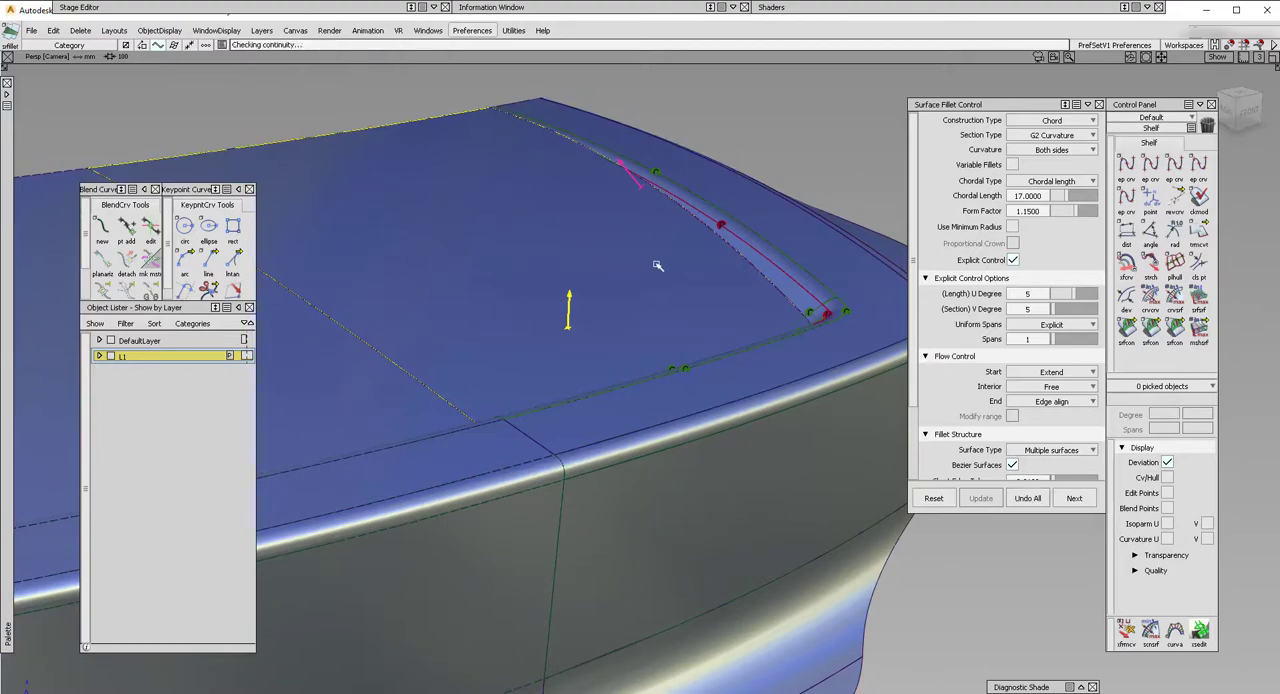
alt+shift+drag(642, 256, 809, 493)
alt+shift+middle_drag(506, 260, 537, 270)
alt+shift+drag(480, 272, 602, 232)
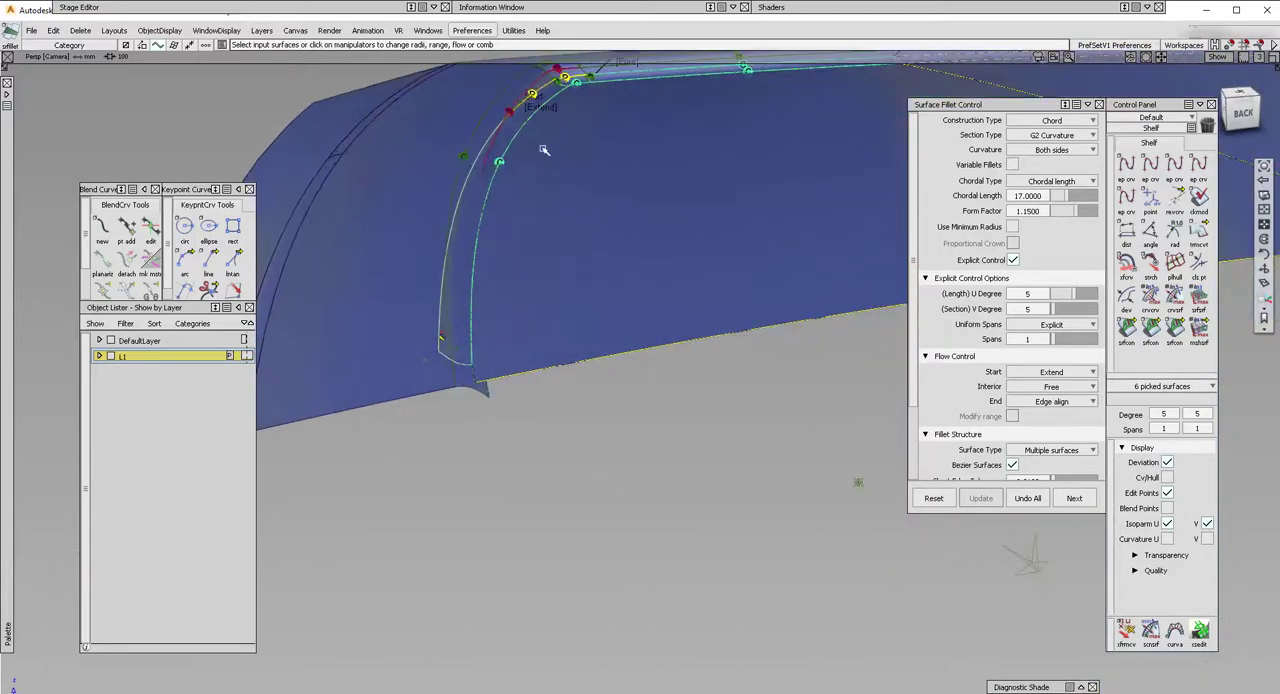
alt+shift+drag(544, 150, 600, 290)
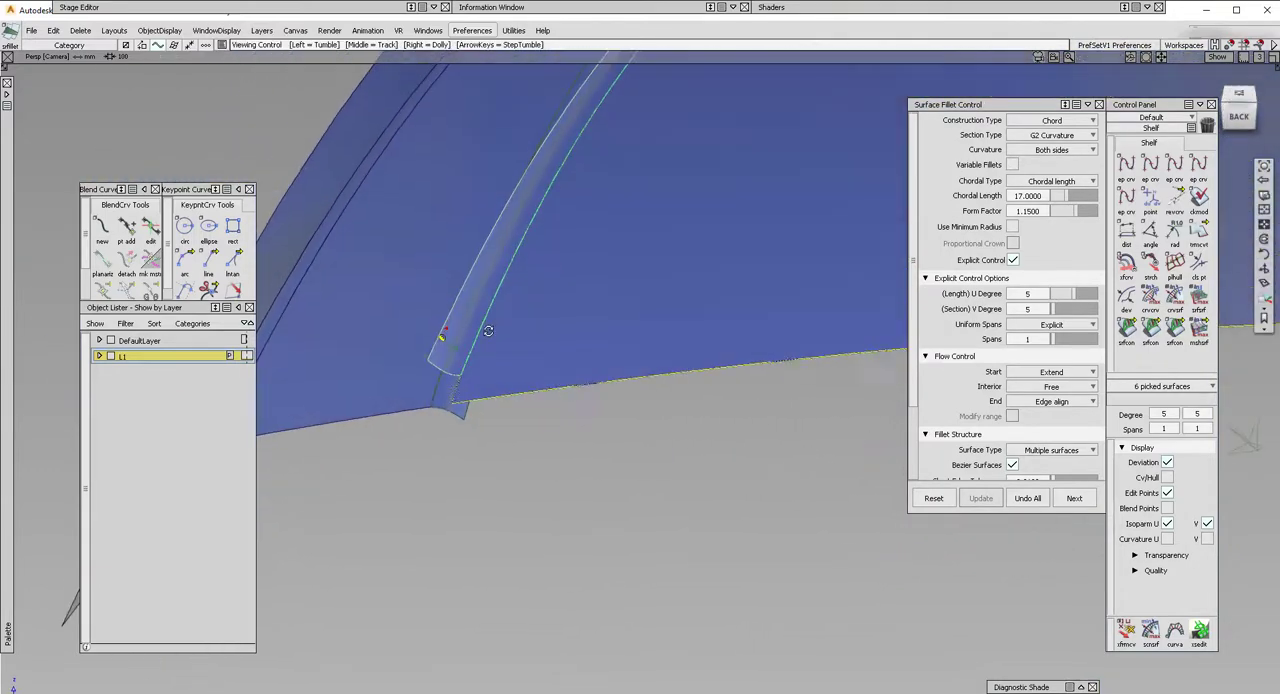
key(space)
Review the two fillets along the walls and corner, and delete the continuity locators.
alt+shift+middle_drag(631, 243, 563, 289)
alt+shift+right_drag(563, 289, 617, 258)
alt+shift+drag(617, 258, 480, 225)
click(749, 171)
alt+shift+right_drag(480, 225, 352, 231)
alt+shift+middle_drag(616, 164, 671, 294)
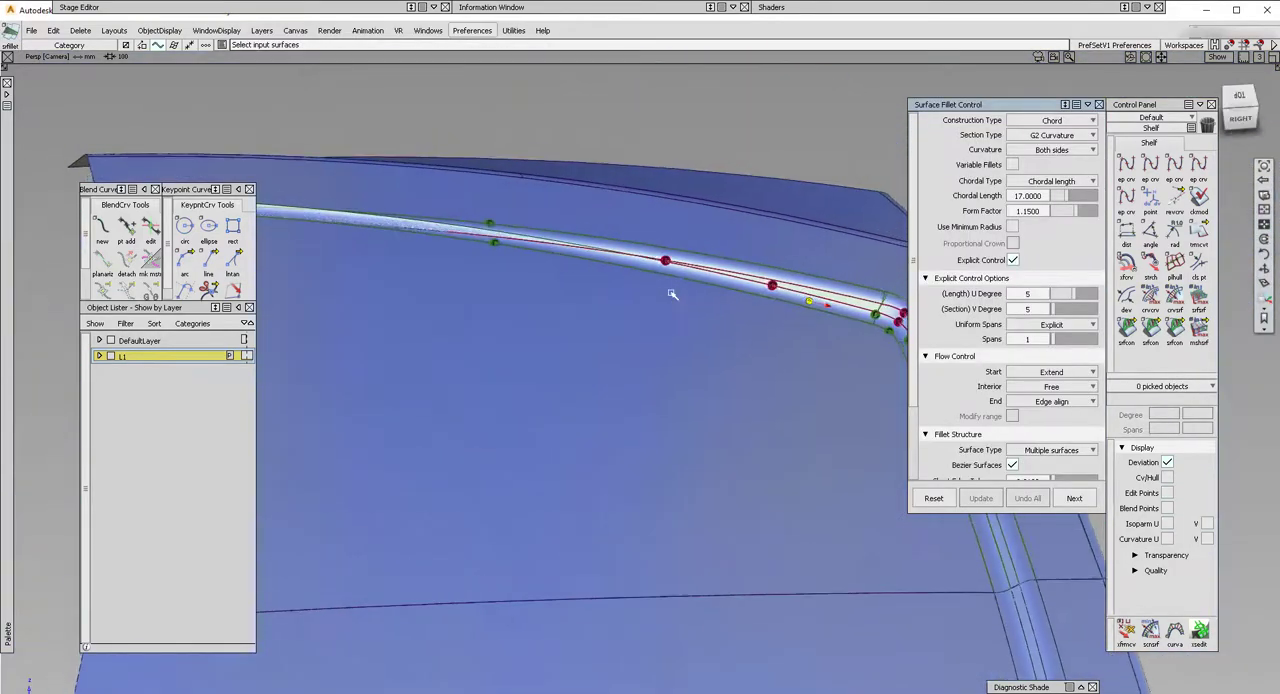
alt+shift+drag(671, 294, 600, 190)
click(433, 7)
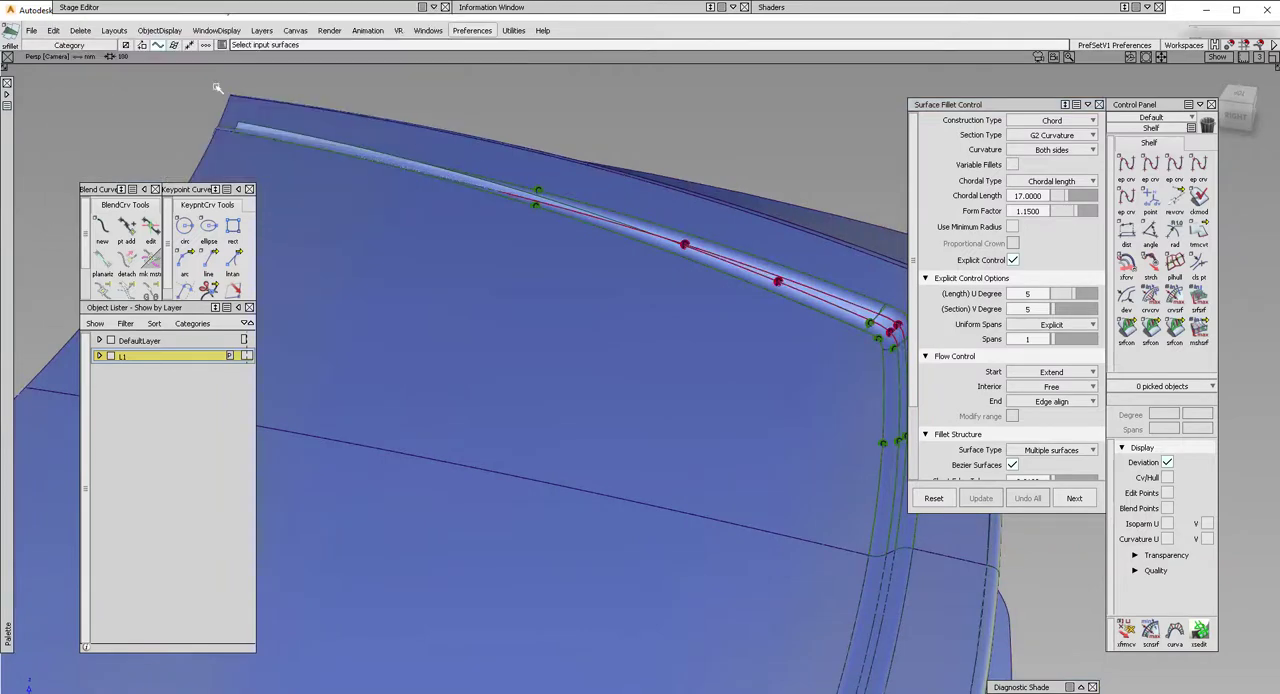
click(80, 30)
click(97, 97)
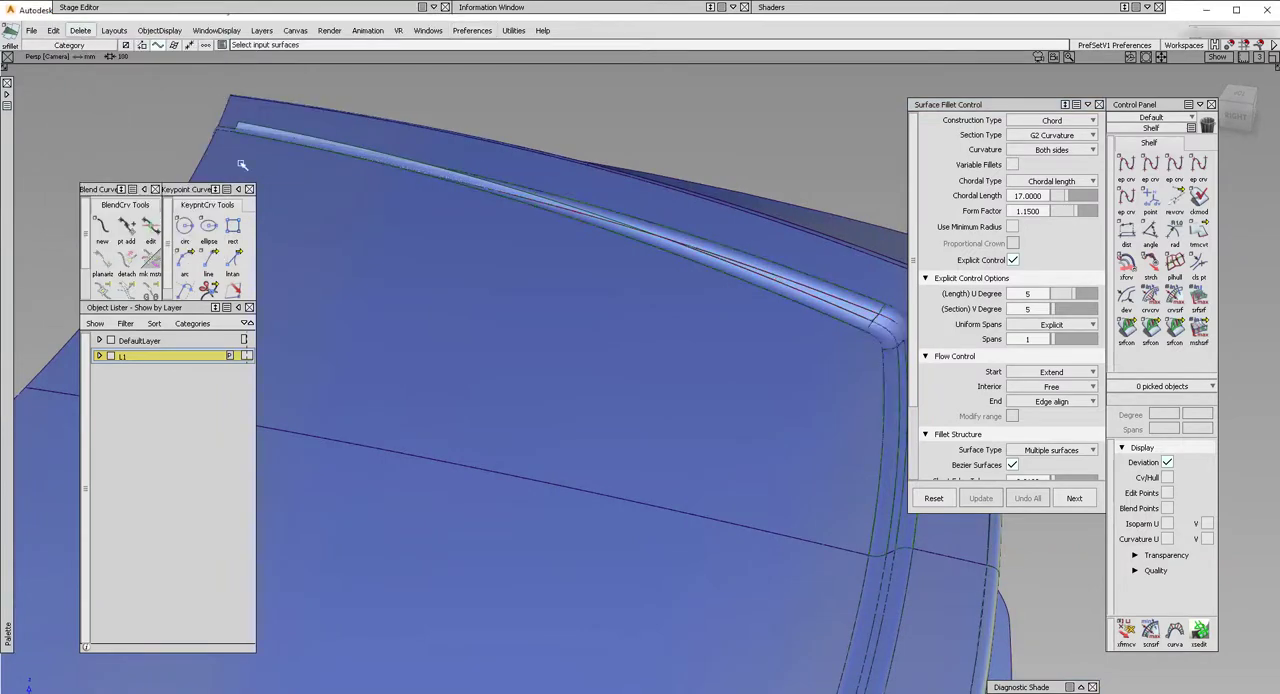
Shorten the inner fillet with Extend by about 629 mm from the back edge, accepting the removal of its construction history.
alt+shift+drag(551, 243, 478, 170)
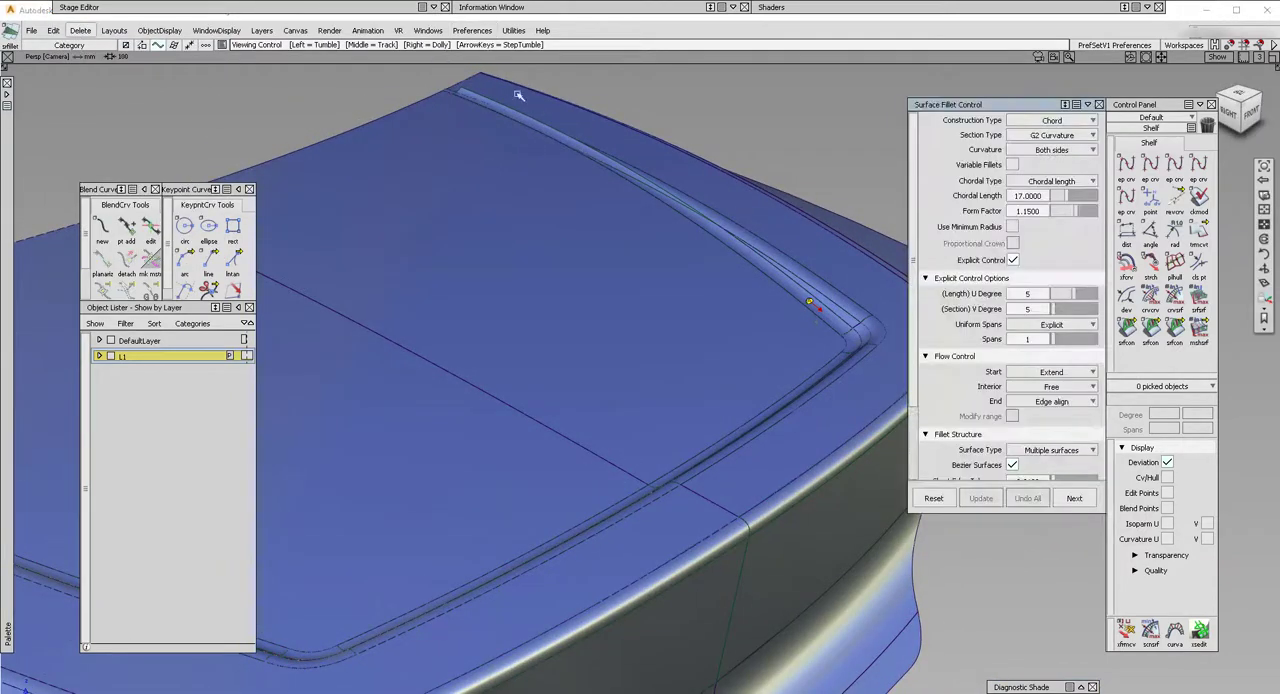
alt+shift+drag(624, 175, 296, 82)
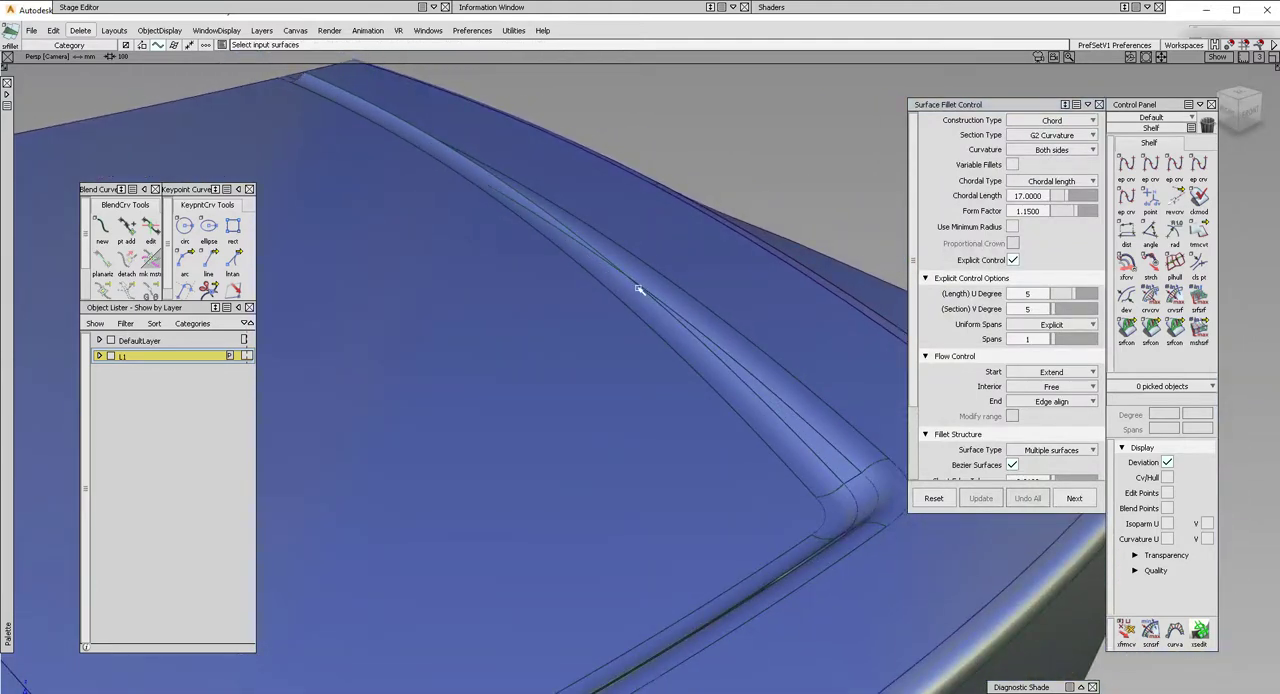
alt+shift+drag(289, 137, 289, 89)
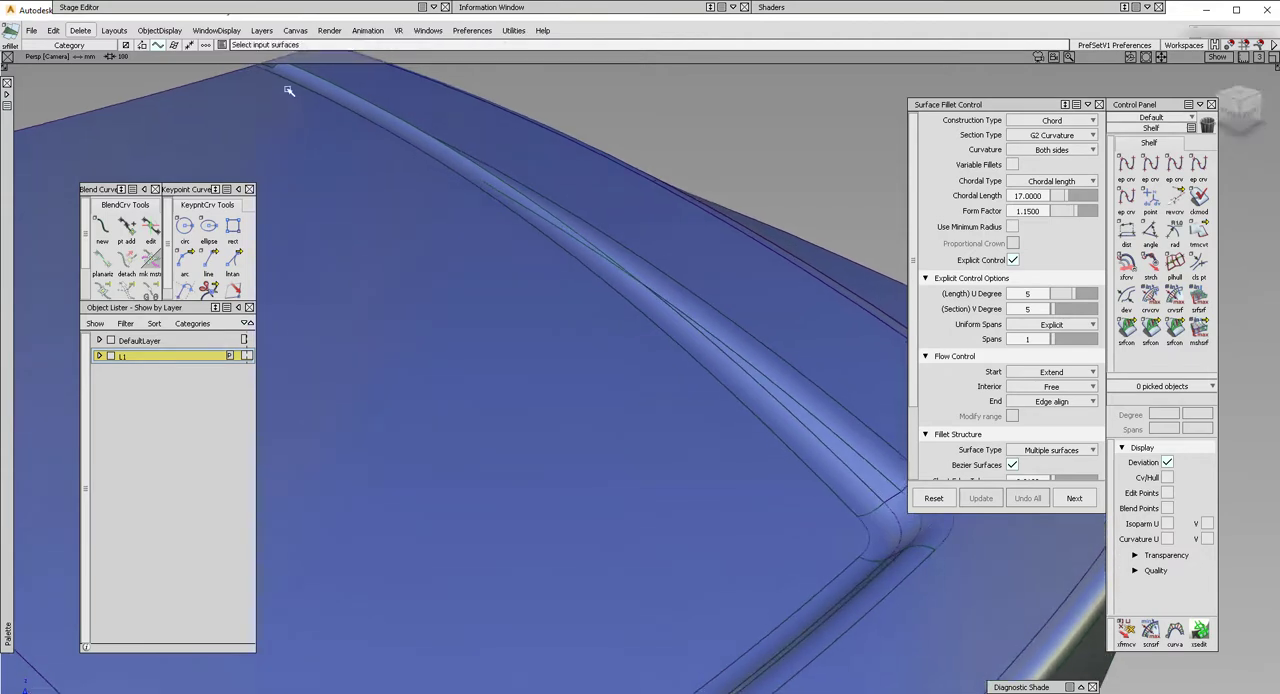
alt+shift+middle_drag(289, 89, 297, 149)
key(ctrl+e)
click(289, 145)
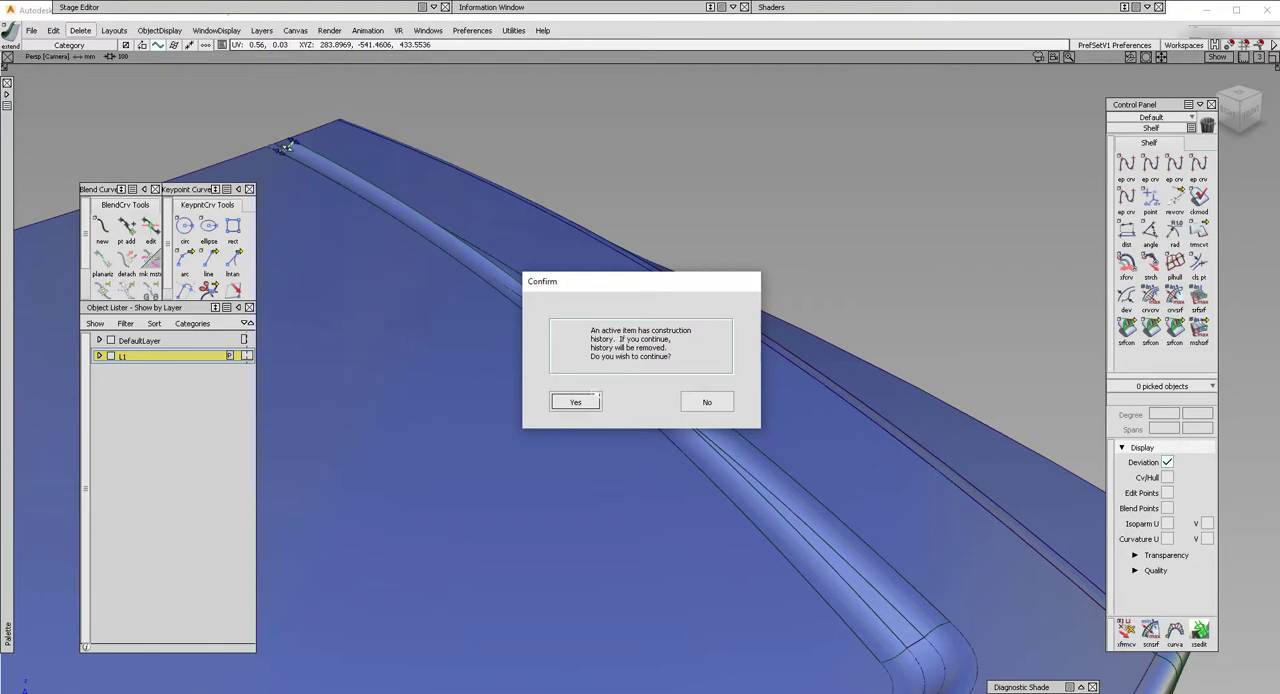
click(577, 402)
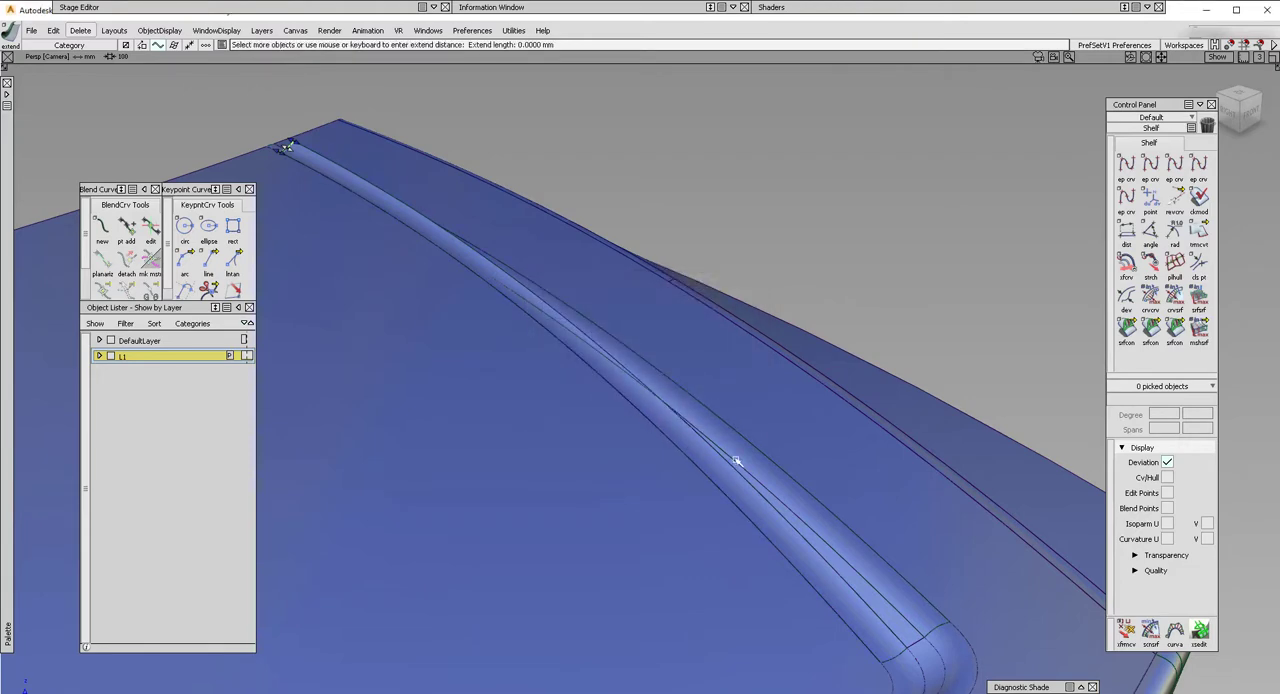
drag(736, 461, 650, 425)
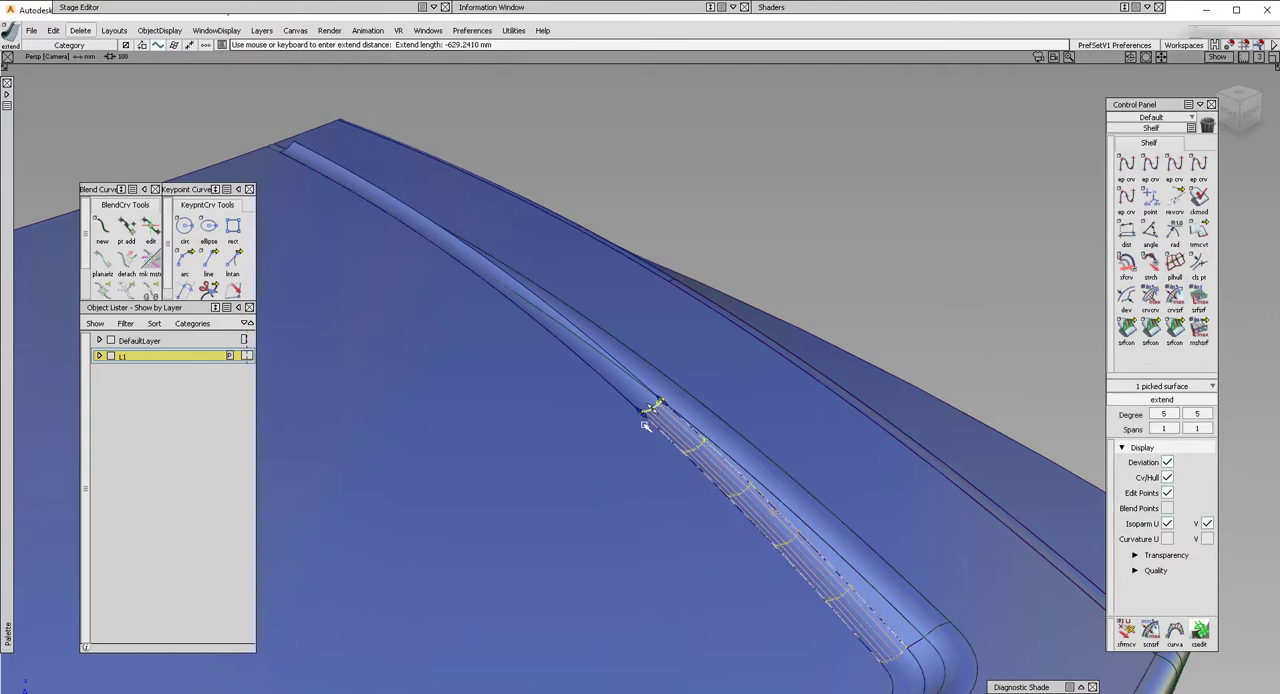
Shorten the outer fillet from the back edge with Extend so it ends level with the inner fillet, removing its history.
ctrl+shift+drag(478, 449, 443, 281)
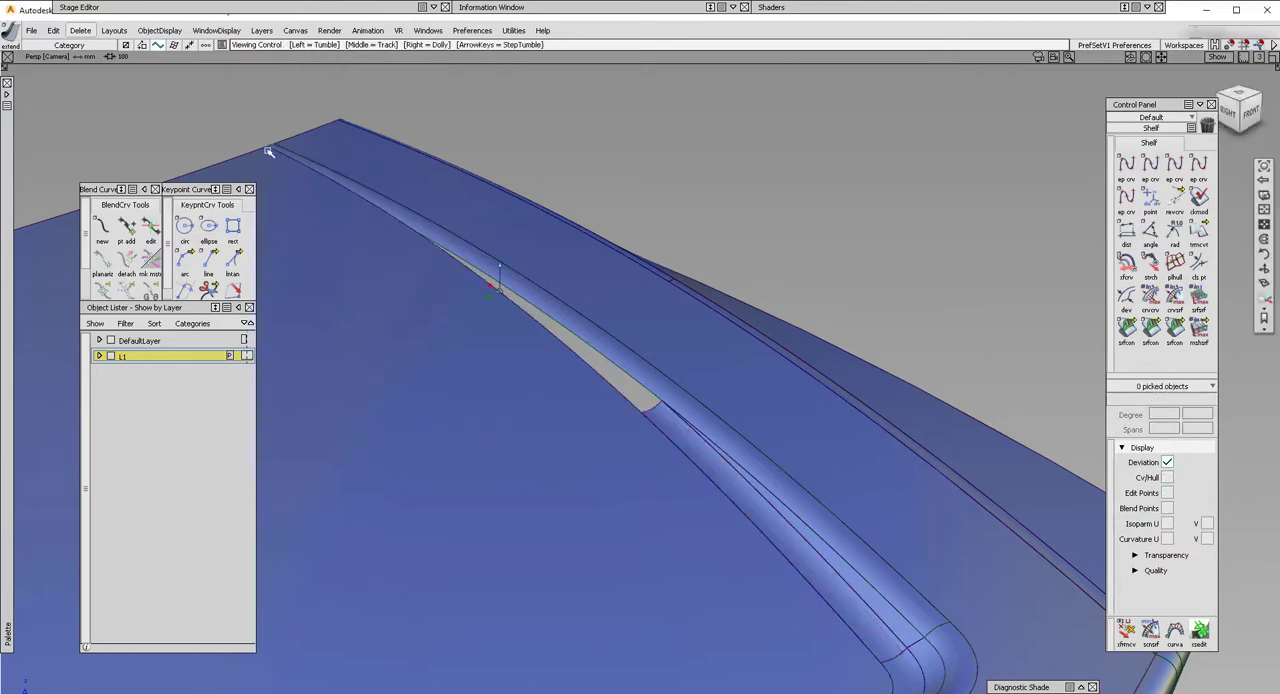
alt+shift+drag(267, 146, 292, 152)
click(268, 140)
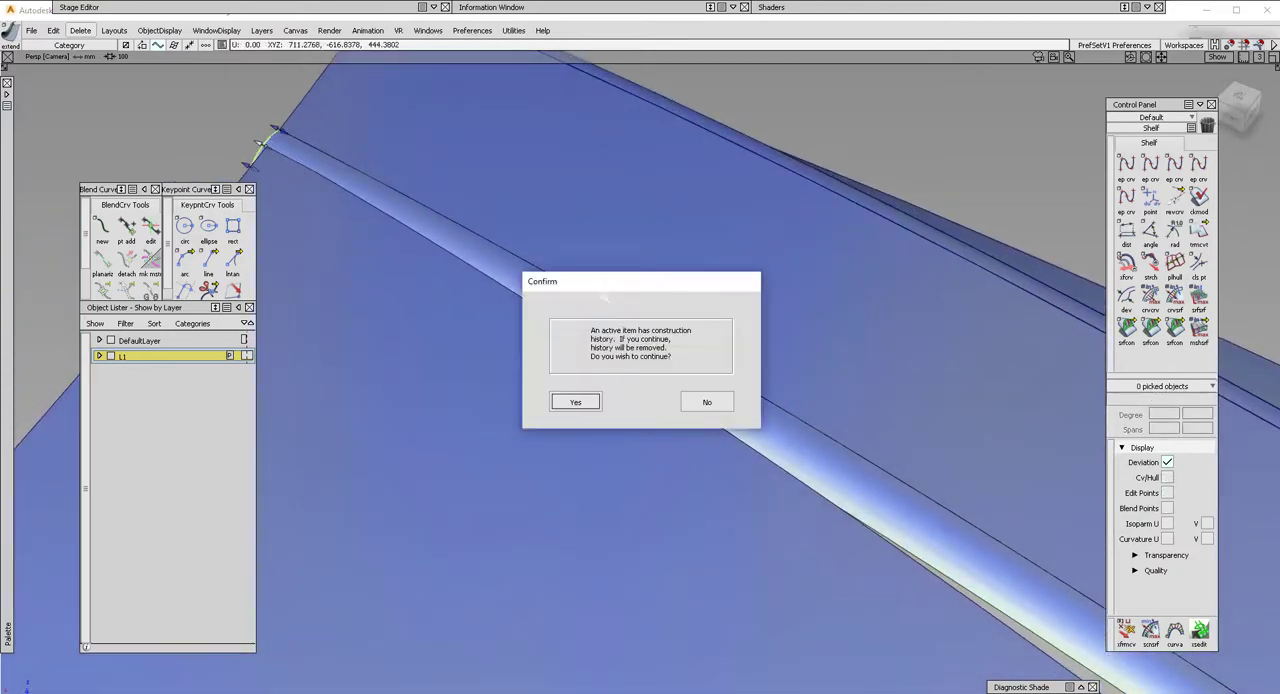
key(Return)
alt+shift+drag(720, 323, 626, 349)
alt+shift+middle_drag(626, 349, 722, 427)
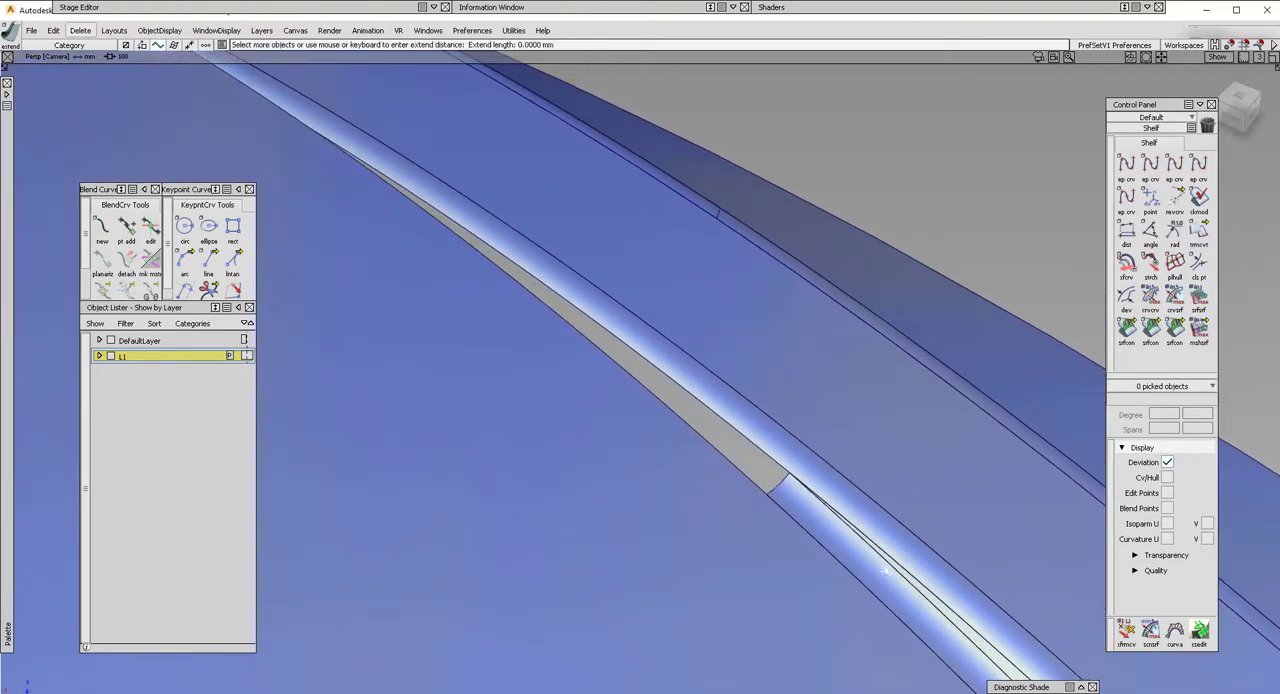
drag(895, 568, 500, 331)
alt+shift+click(556, 345)
alt+shift+right_drag(556, 345, 480, 310)
alt+shift+drag(480, 310, 556, 338)
mouse_move(556, 338)
alt+shift+right_down()
mouse_move(583, 334)
mouse_move(553, 317)
alt+shift+right_up()
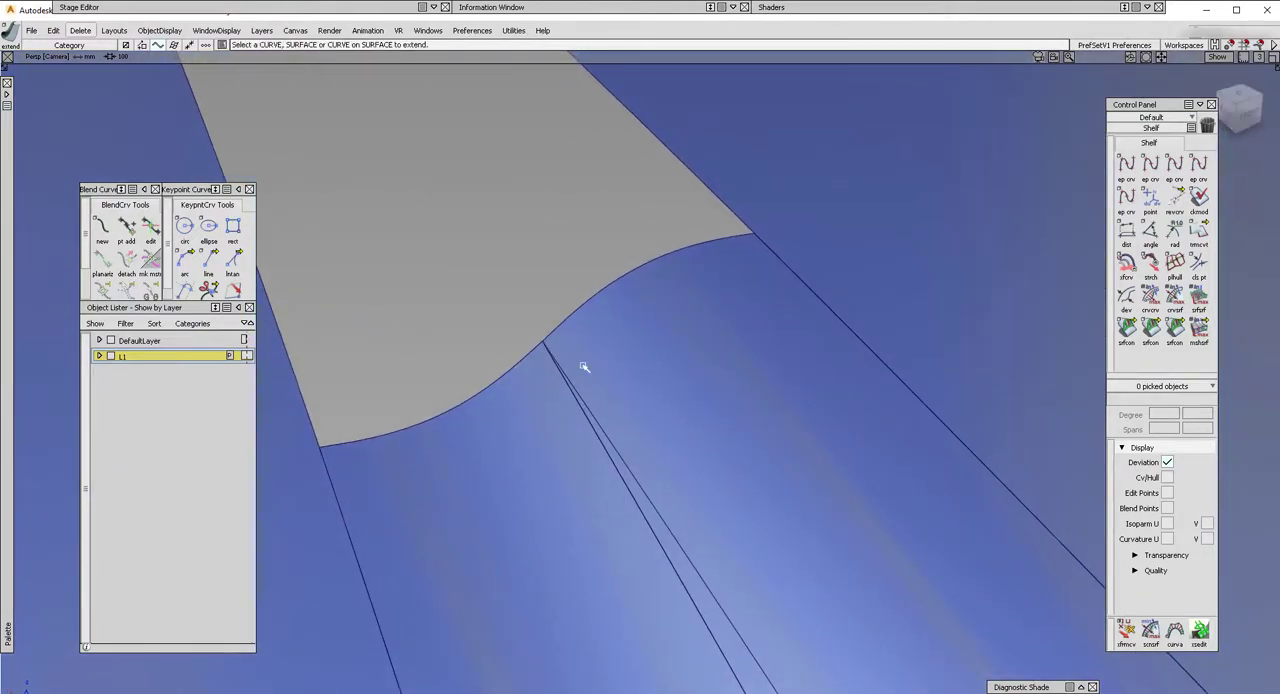
Examine the open gap between the outer and inner surfaces, from the shortened fillets to the back edge, from both sides.
alt+shift+right_drag(584, 367, 483, 334)
alt+shift+drag(483, 334, 486, 389)
alt+shift+middle_drag(460, 265, 467, 339)
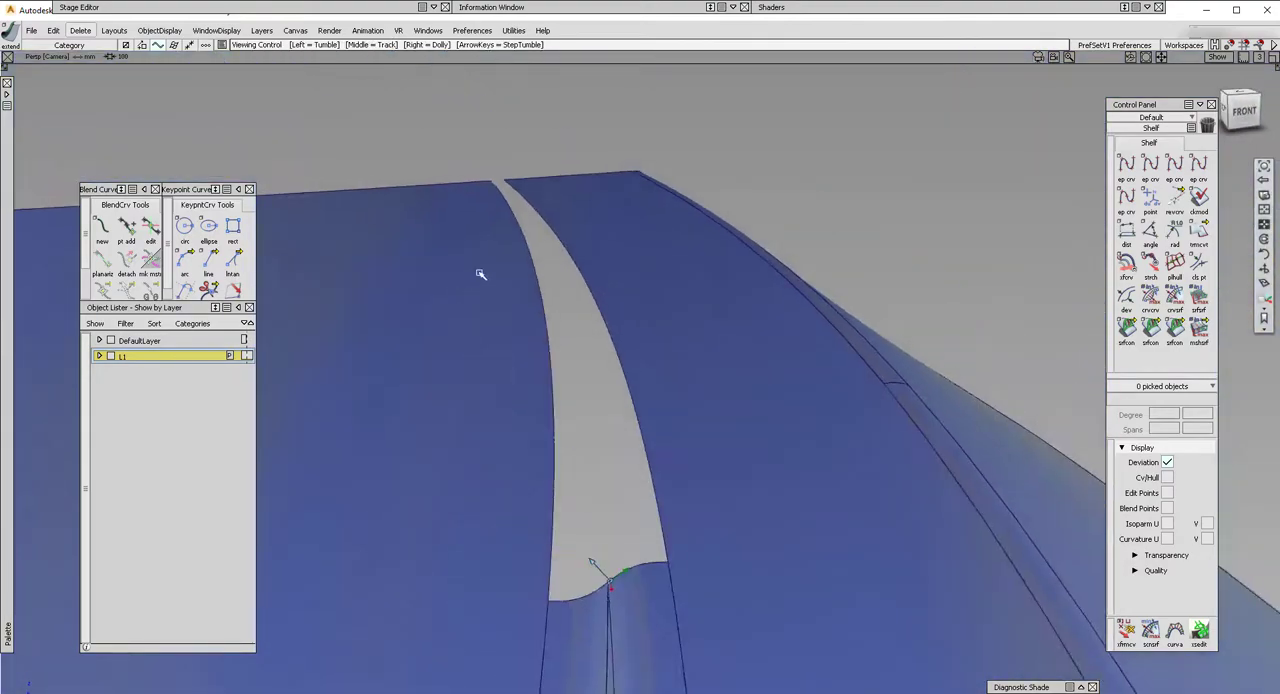
alt+shift+click(470, 272)
alt+shift+drag(470, 272, 466, 374)
alt+shift+middle_drag(466, 374, 494, 455)
alt+shift+click(498, 220)
alt+shift+drag(469, 269, 800, 350)
alt+shift+middle_drag(673, 247, 655, 314)
alt+shift+click(629, 292)
alt+shift+drag(574, 306, 917, 191)
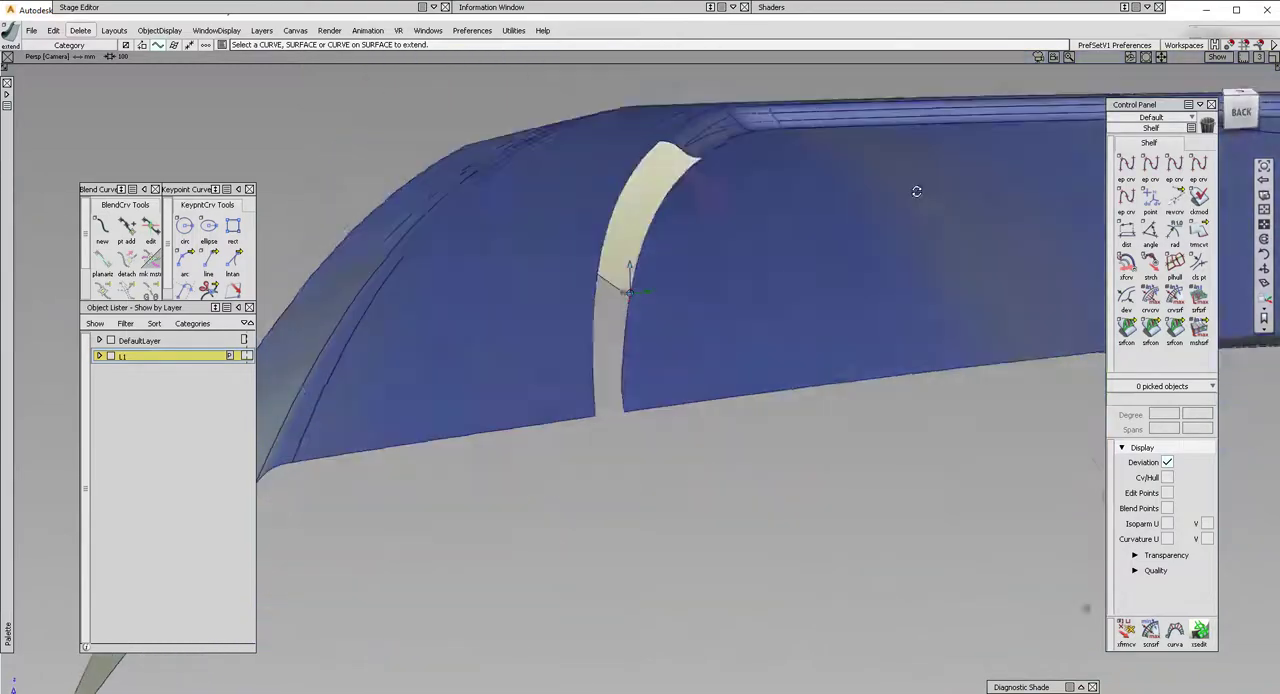
alt+shift+right_drag(800, 331, 742, 287)
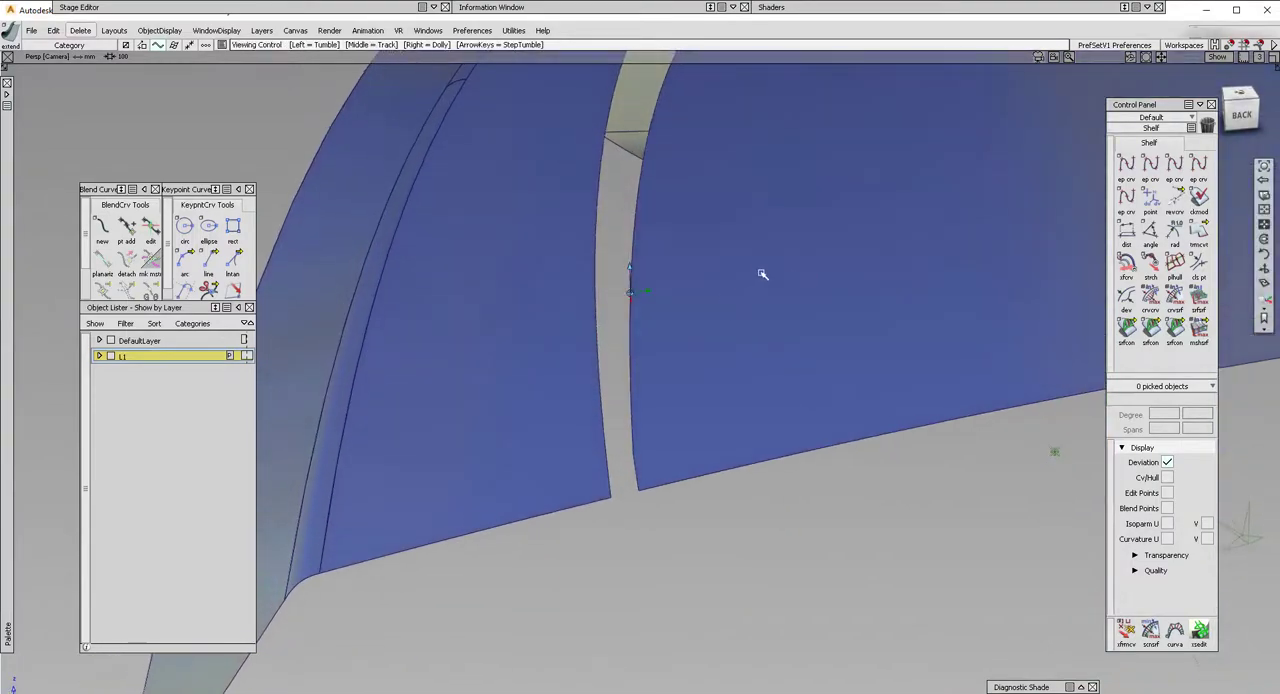
alt+shift+drag(762, 274, 660, 335)
alt+shift+right_drag(660, 335, 680, 306)
alt+shift+drag(680, 306, 1041, 383)
alt+shift+drag(760, 450, 517, 337)
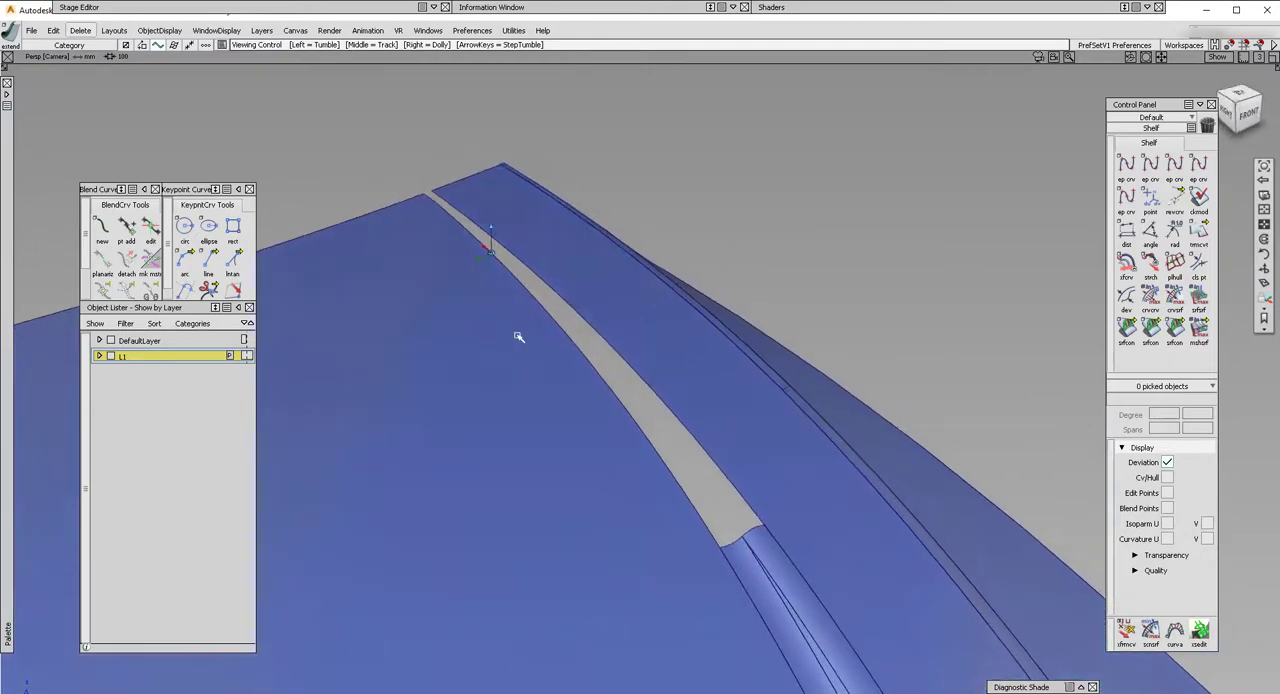
Build a freeform blend surface across the gap, using the inner surface edge as side 1 and the outer surface edge as side 2.
mouse_move(4, 285)
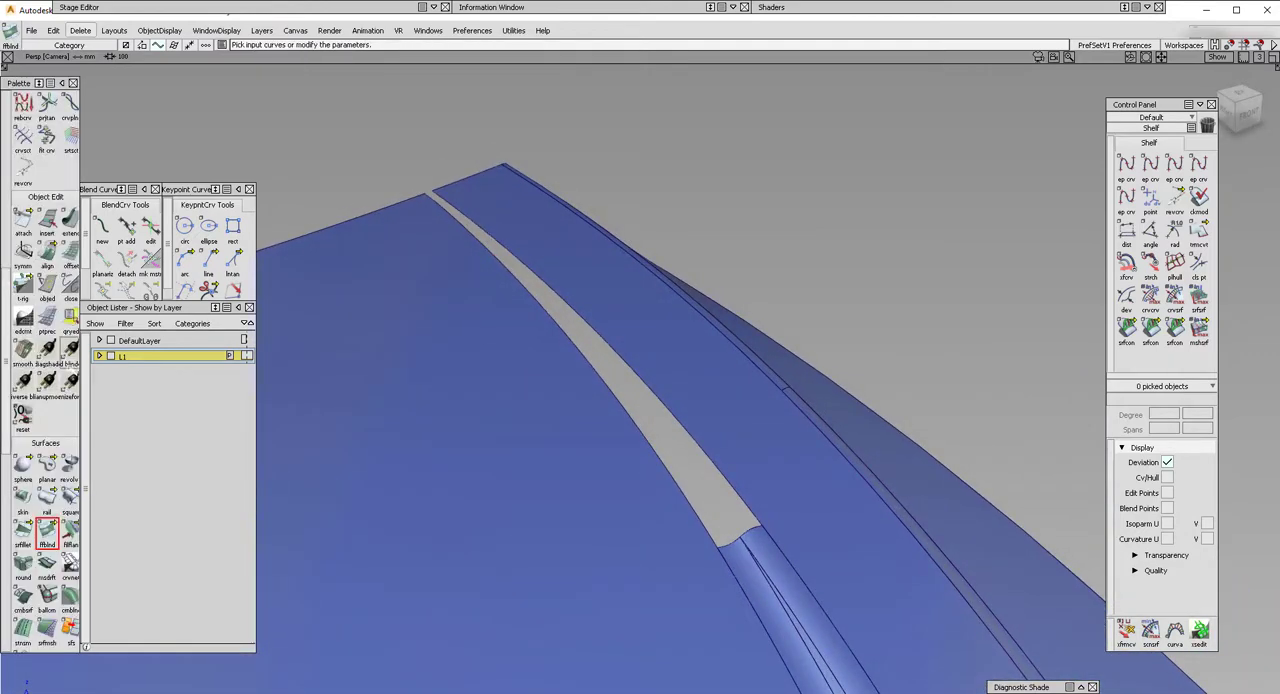
click(660, 461)
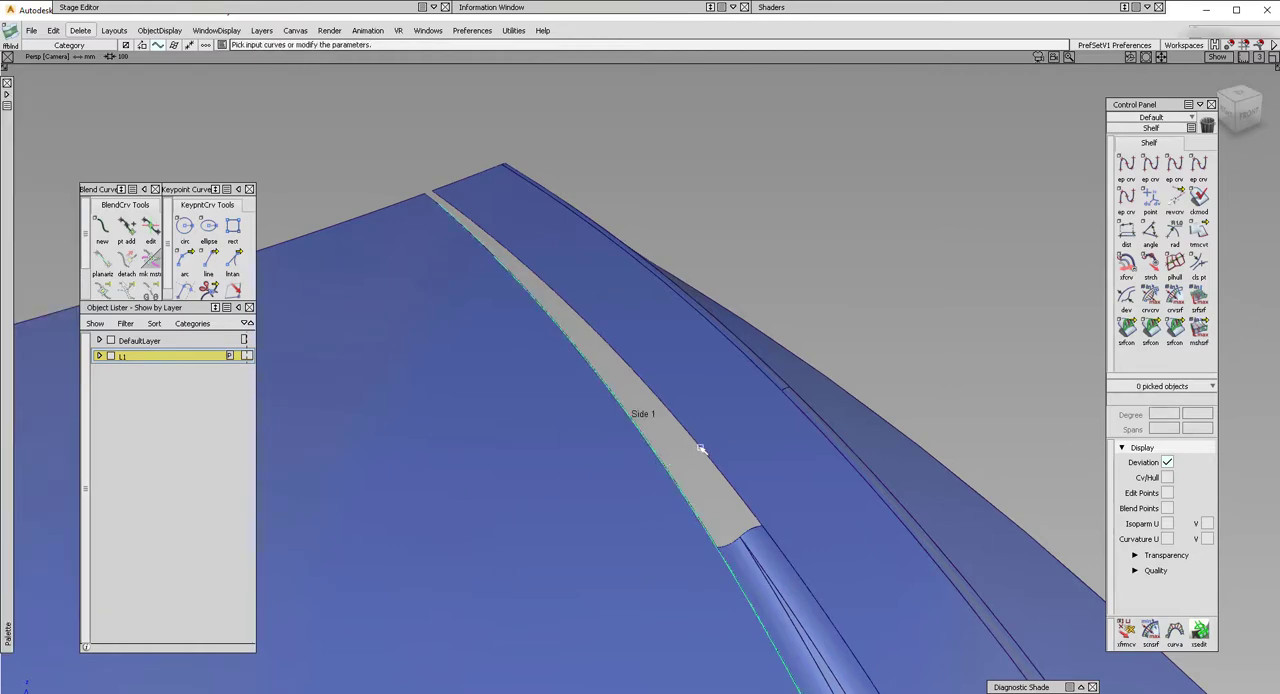
click(702, 448)
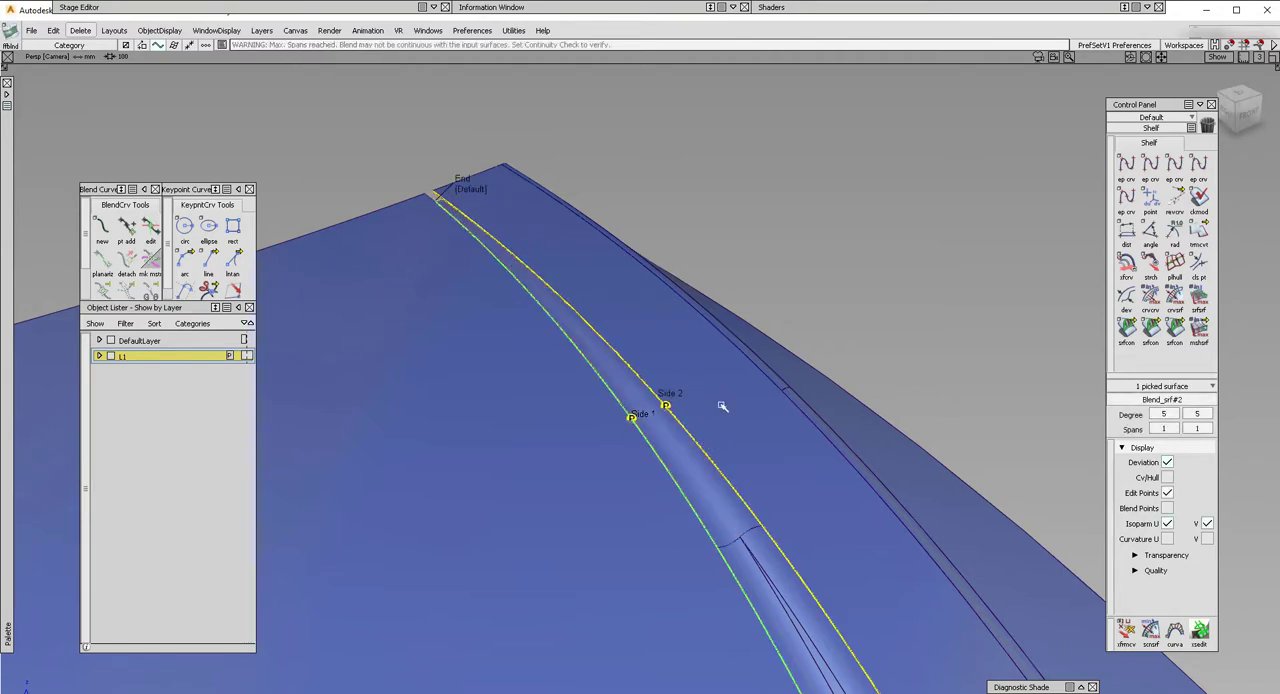
Shorten the blend surface's corner end by about 297 mm back to the ends of the two fillets, removing its history.
alt+shift+drag(723, 406, 574, 343)
alt+shift+right_drag(574, 343, 629, 417)
alt+shift+drag(629, 417, 657, 336)
alt+shift+right_drag(657, 336, 900, 262)
ctrl+shift+drag(911, 250, 911, 208)
key(e)
click(742, 374)
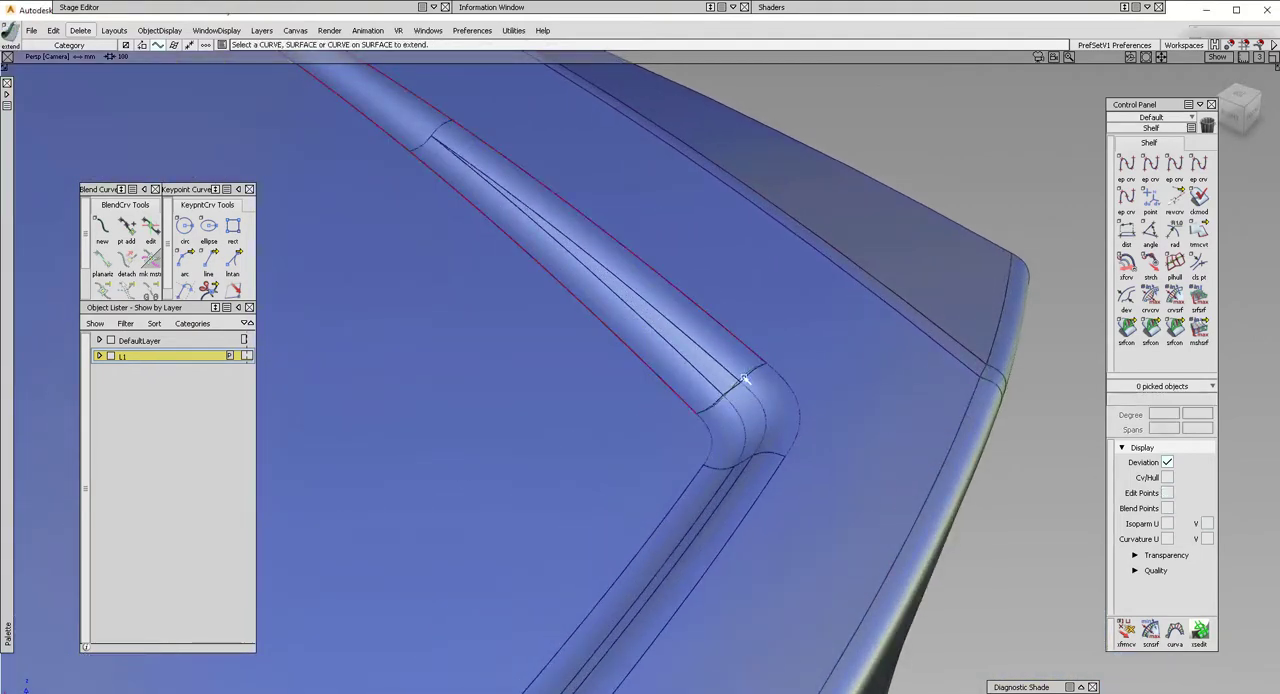
click(744, 378)
click(829, 414)
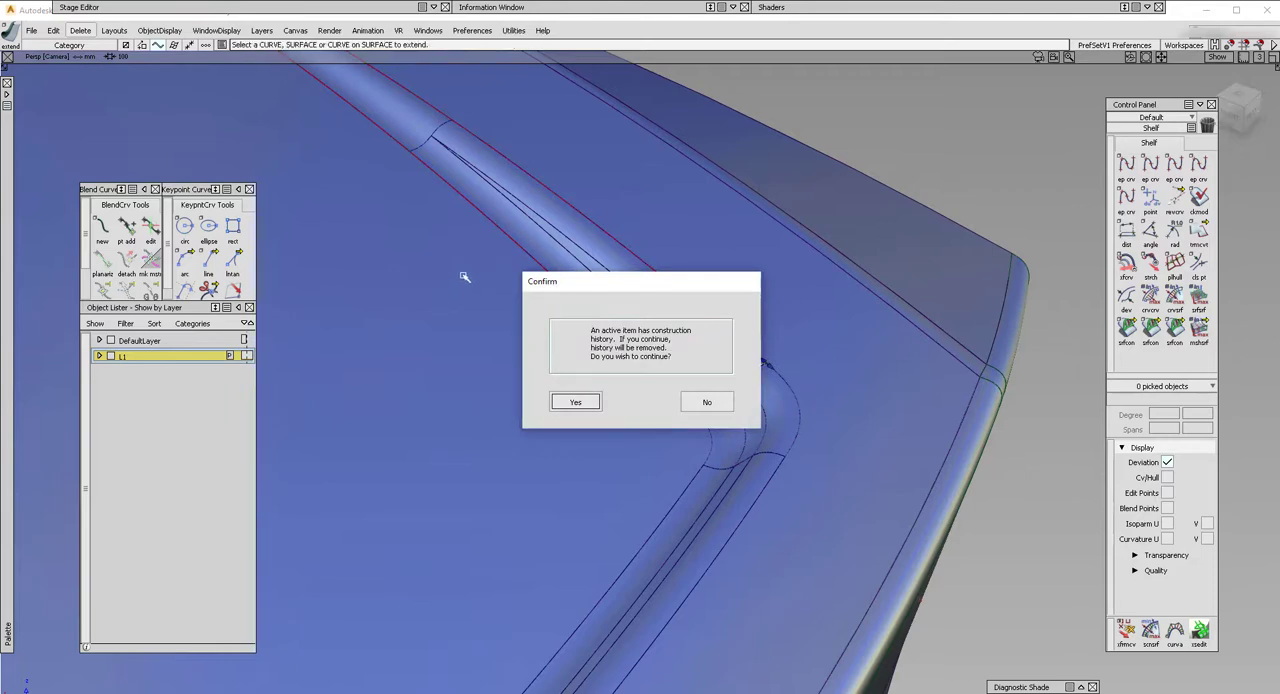
key(Return)
alt+shift+drag(443, 266, 561, 380)
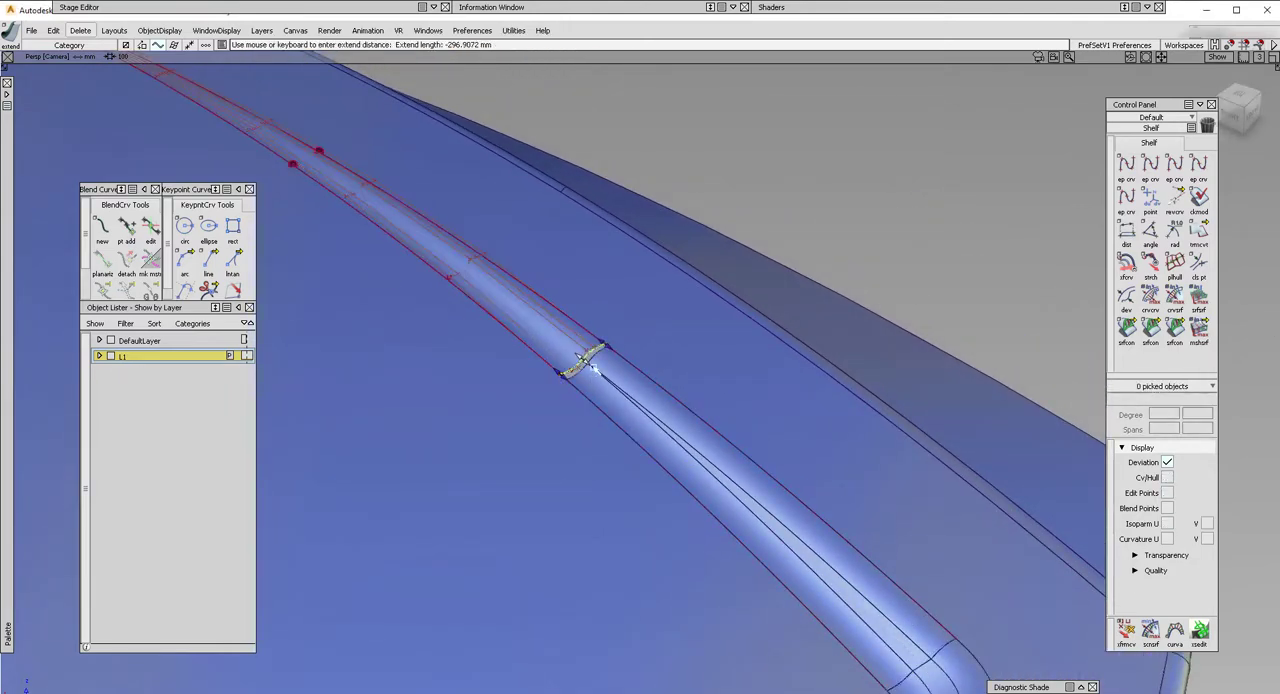
click(595, 369)
drag(588, 366, 583, 372)
Try to align the blend surface's end edge to the fillet end with G2 edge alignment, and revert it.
alt+shift+right_drag(574, 392, 558, 338)
alt+shift+drag(558, 338, 452, 318)
key(a)
click(459, 293)
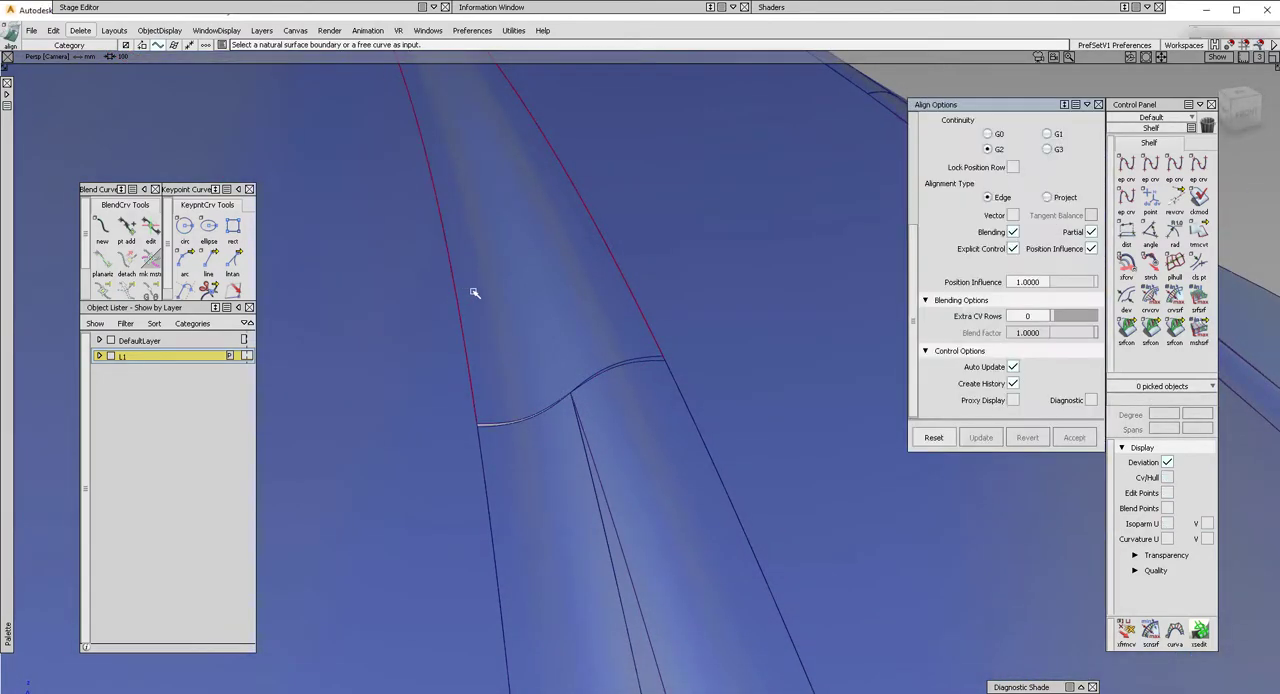
click(1028, 438)
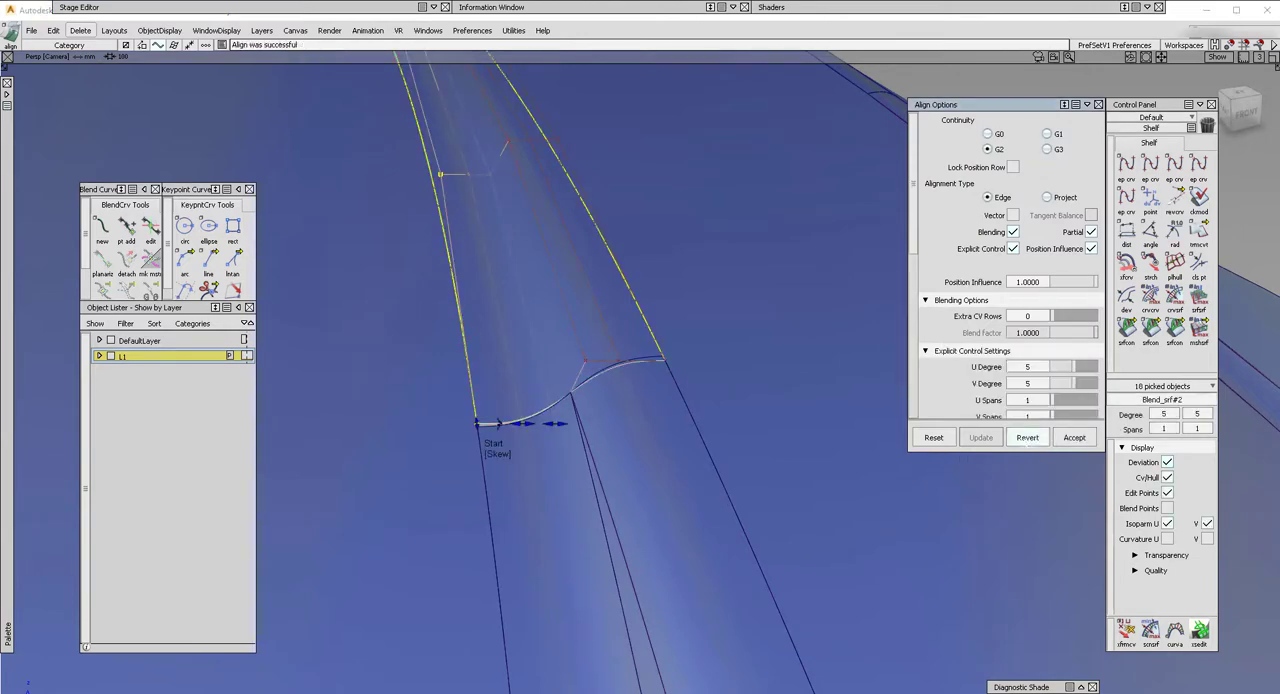
Extend the inner corner of the blend's end edge non-proportionally by about 1.16 mm to meet the inner fillet's end.
ctrl+shift+drag(572, 500, 545, 430)
key(e)
click(486, 425)
scroll(551, 443, up, 3)
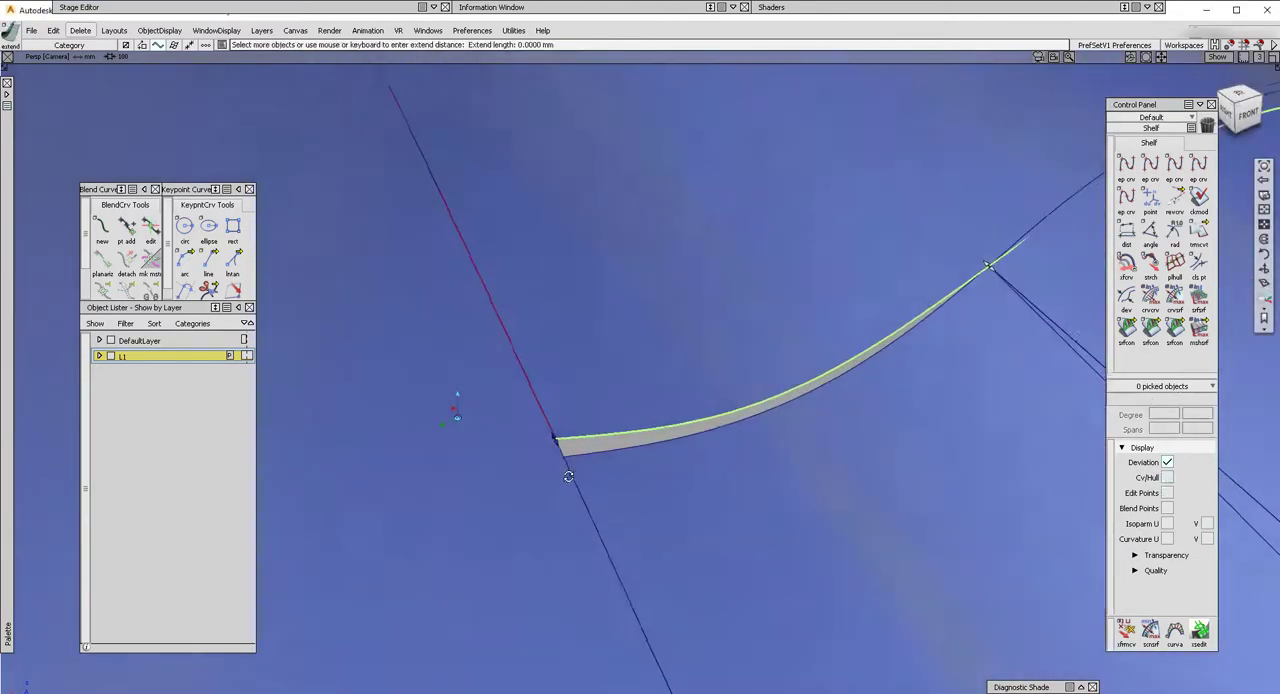
drag(576, 474, 564, 457)
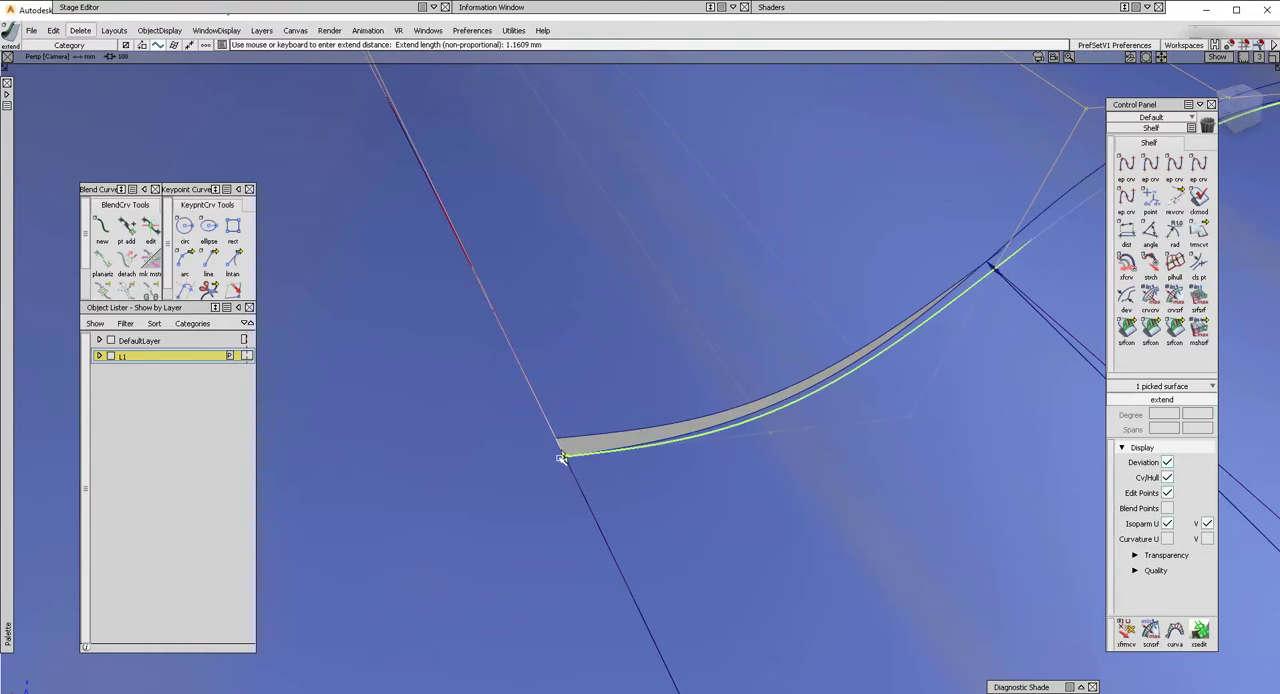
Shorten the outer corner of the blend's end edge non-proportionally by about 1.87 mm to meet the outer fillet's end.
alt+shift+right_drag(652, 430, 907, 322)
alt+shift+drag(907, 322, 711, 348)
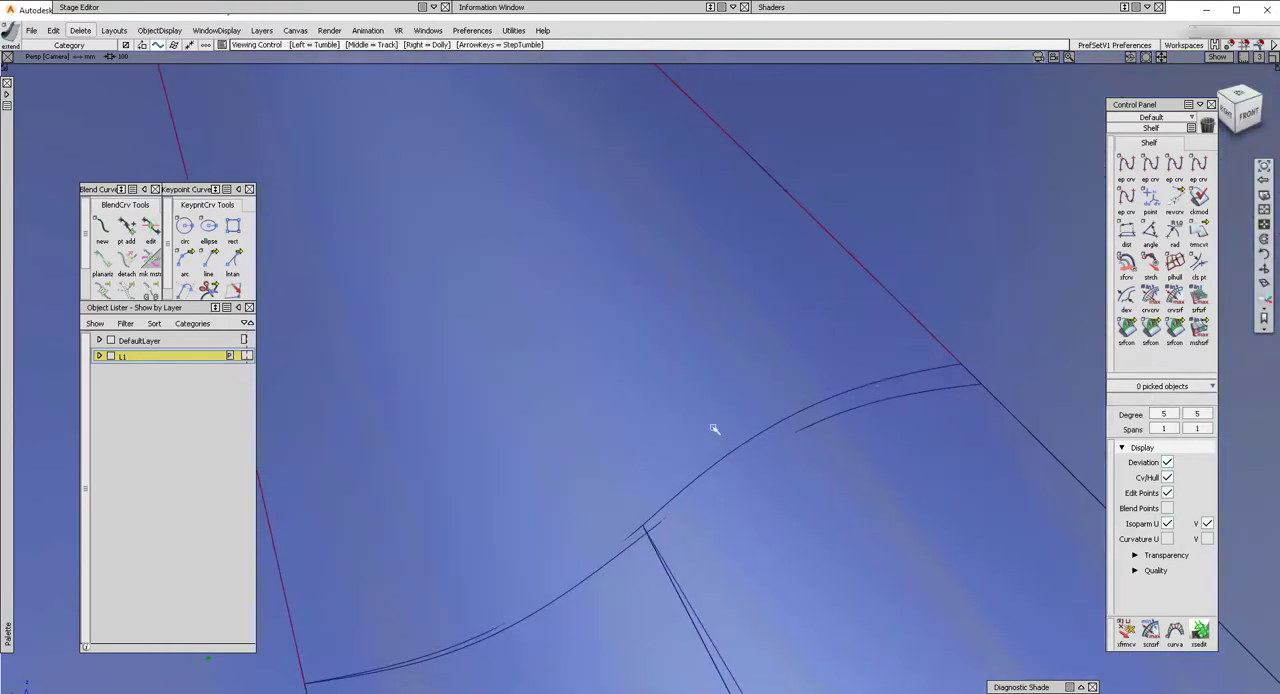
click(978, 388)
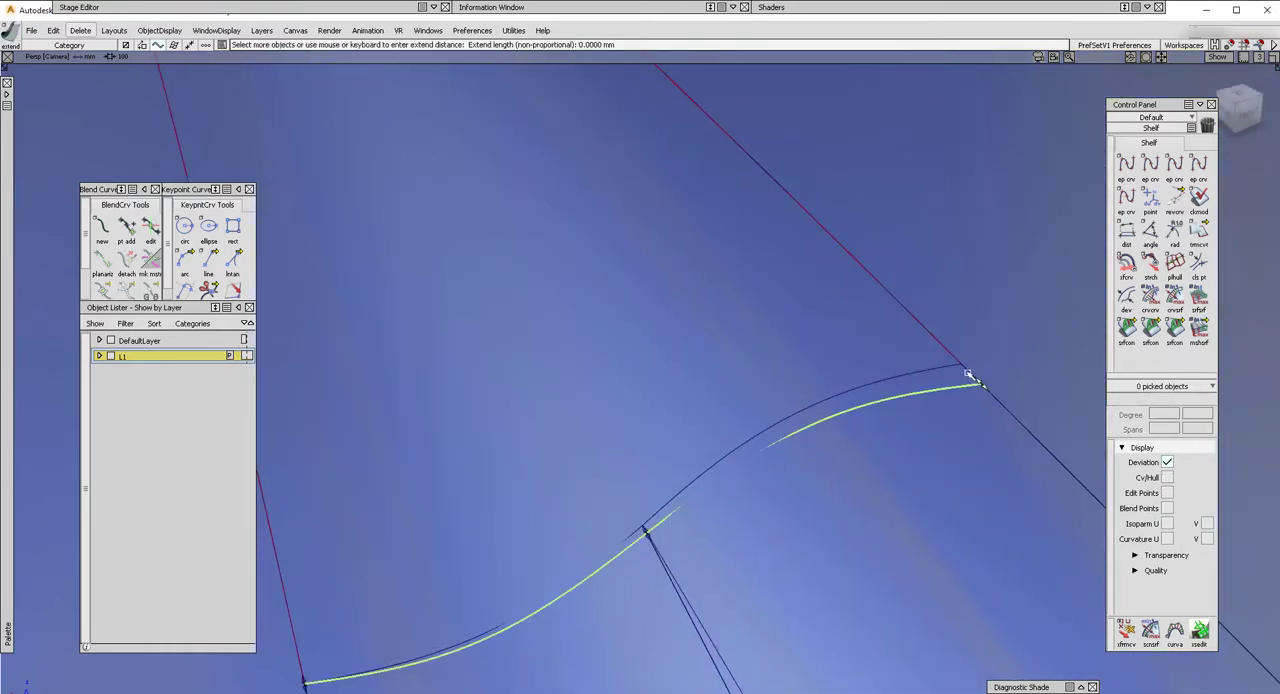
click(968, 374)
drag(968, 374, 1009, 354)
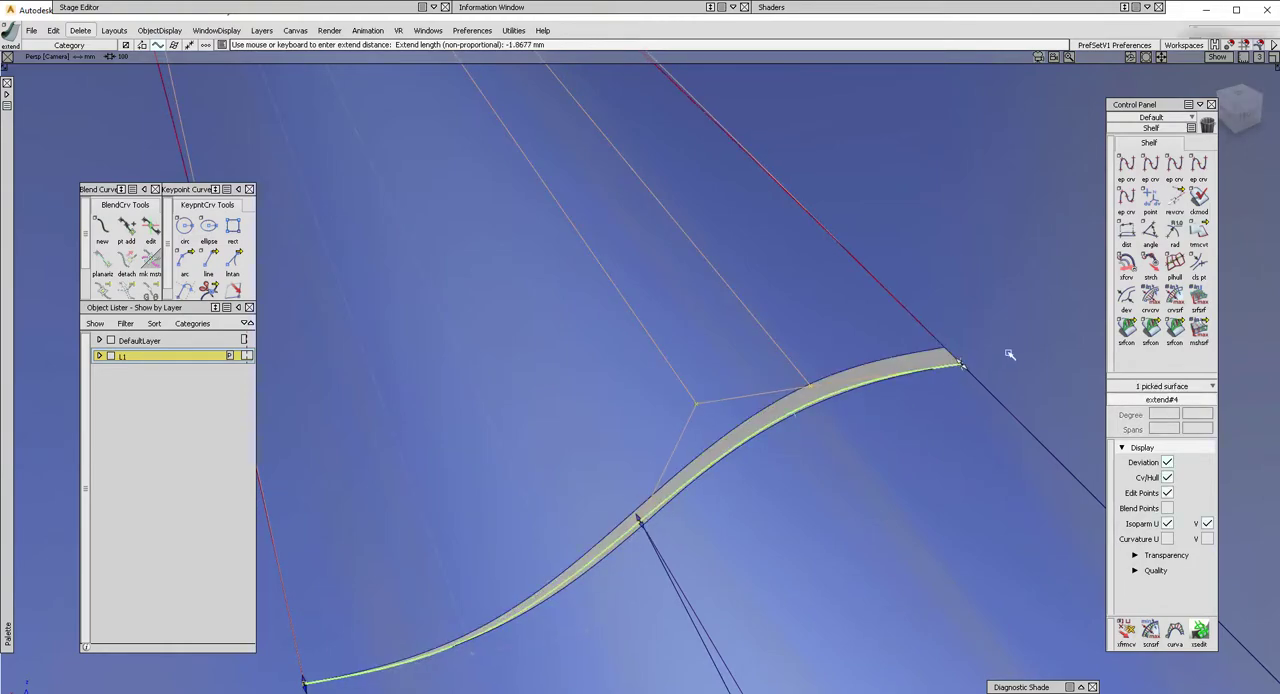
Check the joined blend and fillets from above, and delete the continuity locators.
ctrl+shift+drag(741, 560, 712, 425)
alt+shift+right_drag(712, 425, 660, 460)
mouse_move(660, 460)
alt+shift+mouse_down()
mouse_move(549, 386)
mouse_move(569, 351)
mouse_move(640, 408)
alt+shift+mouse_up()
alt+shift+right_drag(640, 408, 600, 420)
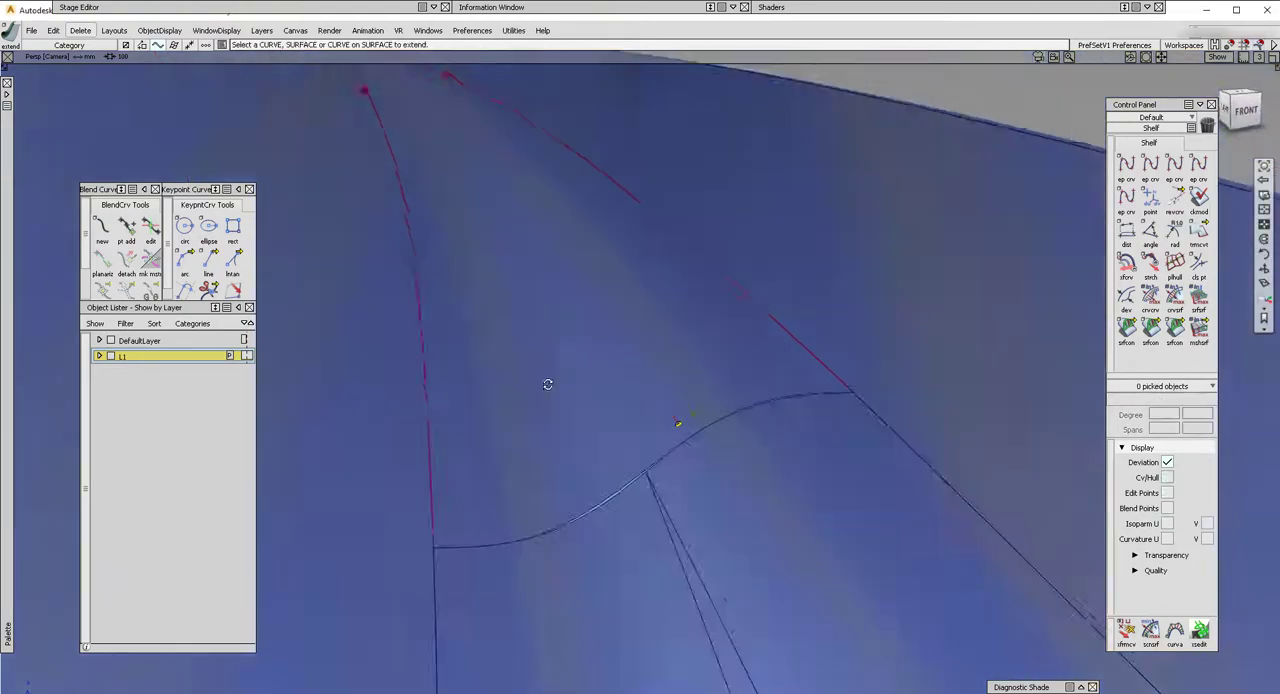
alt+shift+drag(600, 420, 543, 474)
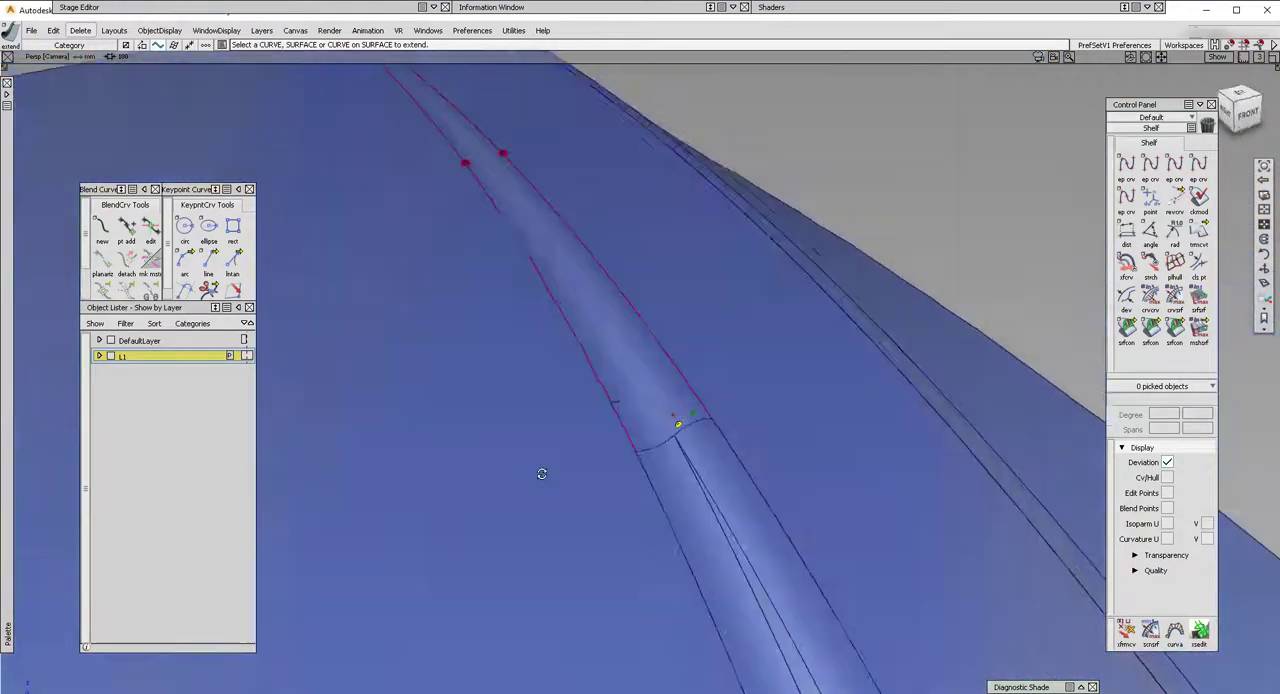
alt+shift+right_drag(543, 474, 490, 480)
alt+shift+drag(490, 480, 683, 520)
alt+shift+right_drag(756, 484, 717, 491)
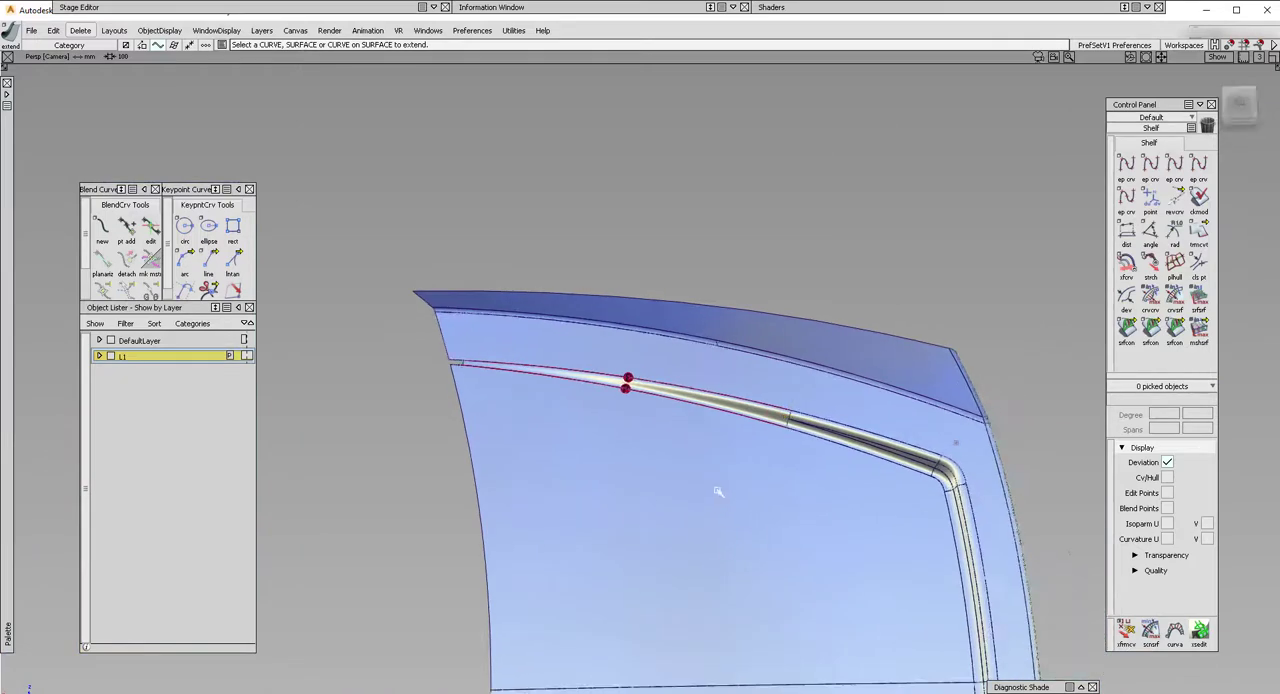
click(80, 30)
click(115, 97)
Review the shaded highlights along the blend, fillets and corner with the surface edges hidden, and show the edges again.
key(alt+t)
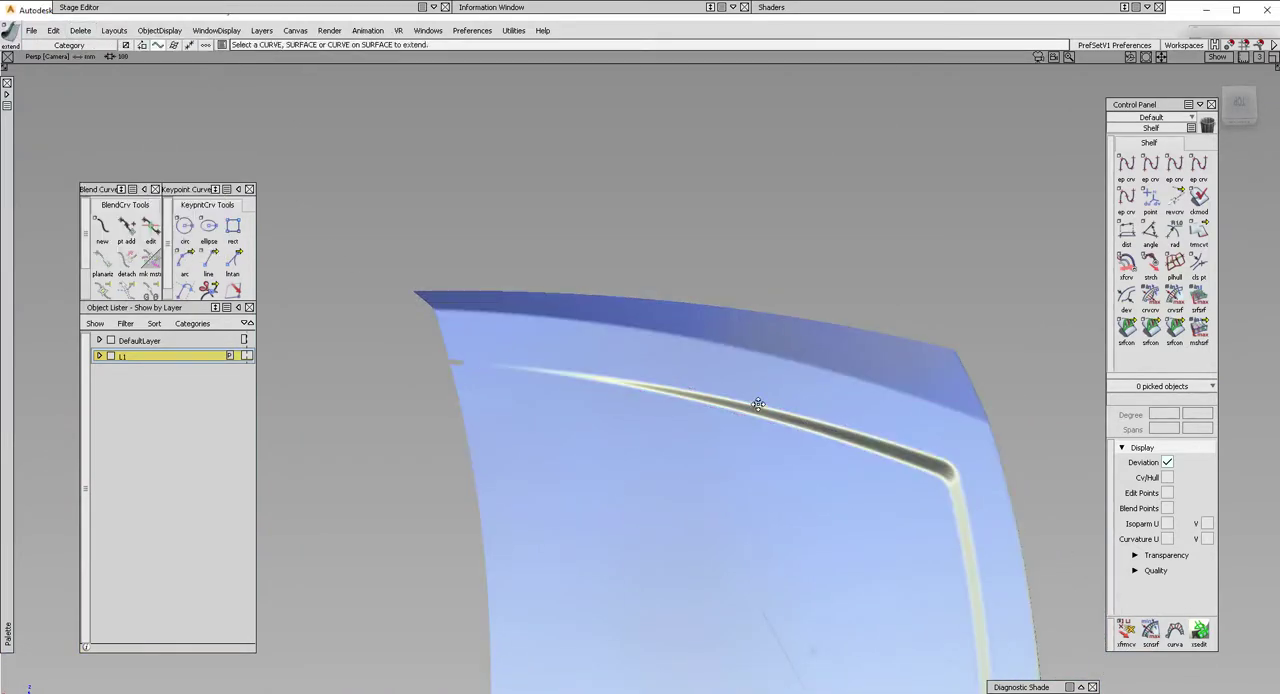
alt+shift+middle_drag(757, 403, 686, 352)
alt+shift+right_drag(657, 383, 740, 370)
alt+shift+drag(660, 345, 618, 337)
alt+shift+click(825, 444)
alt+shift+right_drag(825, 450, 940, 440)
mouse_move(940, 440)
alt+shift+mouse_down()
mouse_move(963, 366)
mouse_move(870, 526)
mouse_move(811, 453)
mouse_move(580, 346)
mouse_move(829, 469)
mouse_move(806, 489)
alt+shift+mouse_up()
key(alt+m)
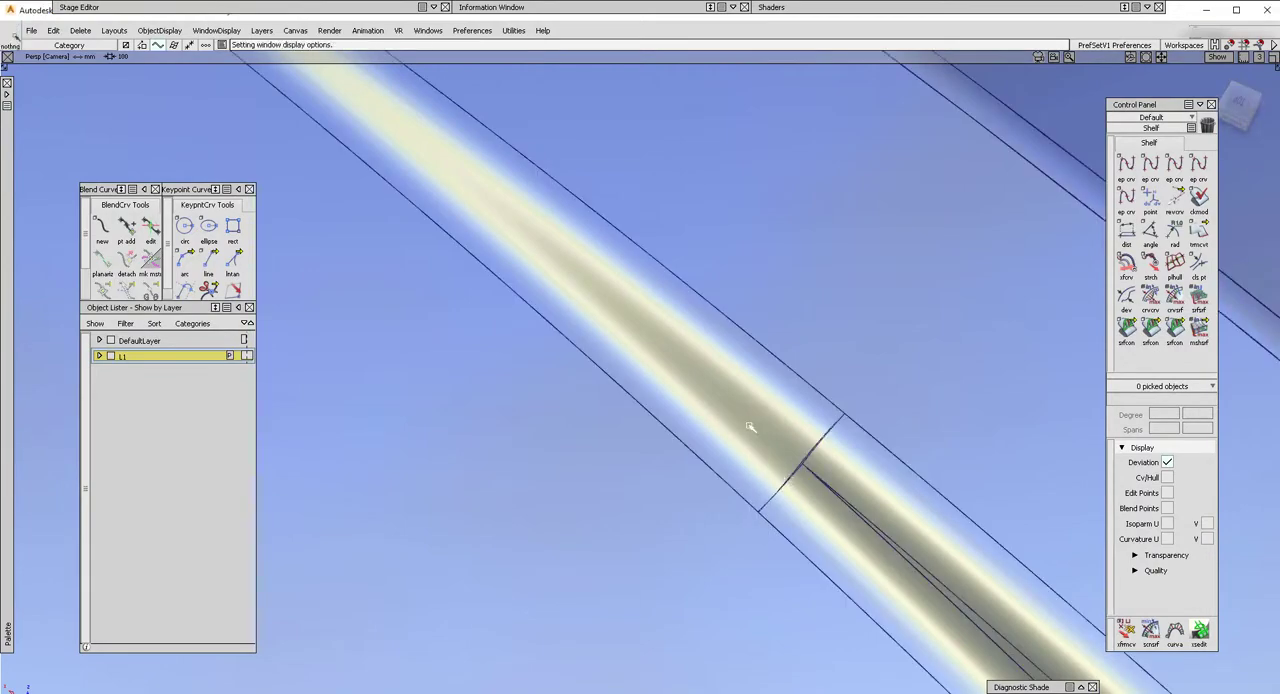
Detach the blend surface lengthwise along the isoparm that starts where the two fillets meet.
alt+shift+right_drag(750, 427, 692, 374)
mouse_move(560, 274)
alt+shift+mouse_down()
mouse_move(603, 297)
mouse_move(611, 320)
mouse_move(572, 275)
alt+shift+mouse_up()
alt+shift+right_drag(572, 275, 556, 268)
alt+shift+drag(556, 268, 583, 283)
alt+shift+middle_drag(583, 283, 508, 317)
mouse_move(14, 217)
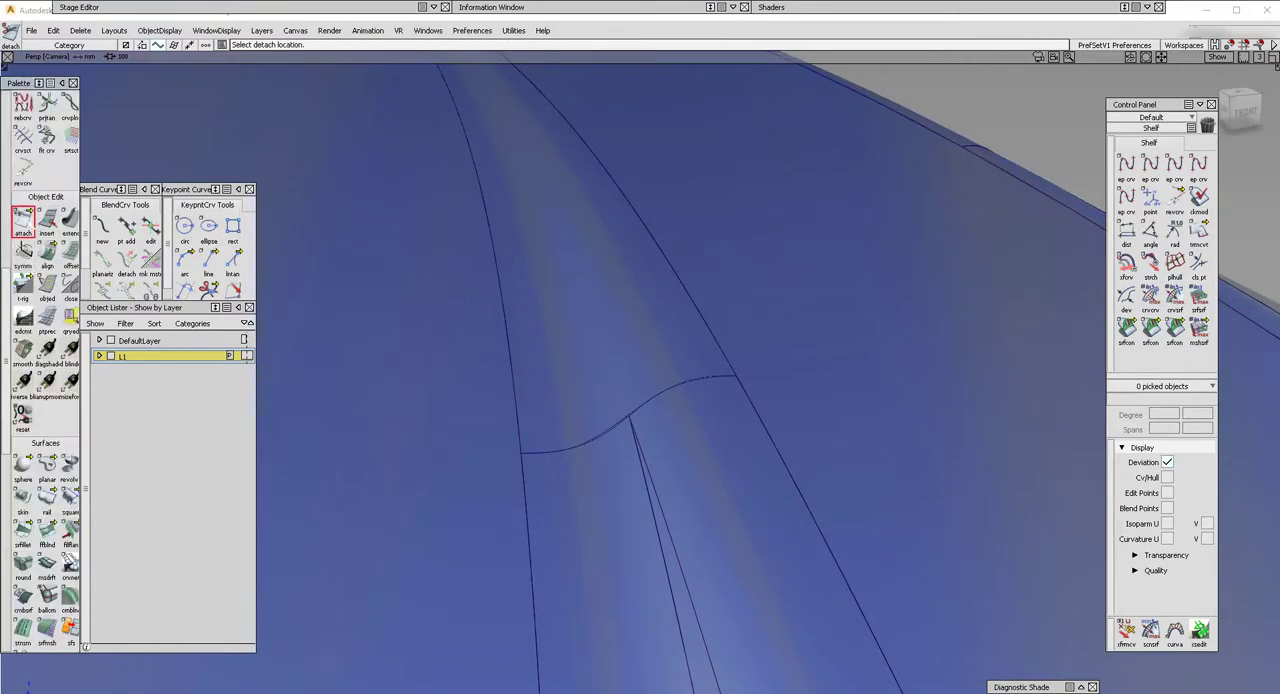
click(513, 370)
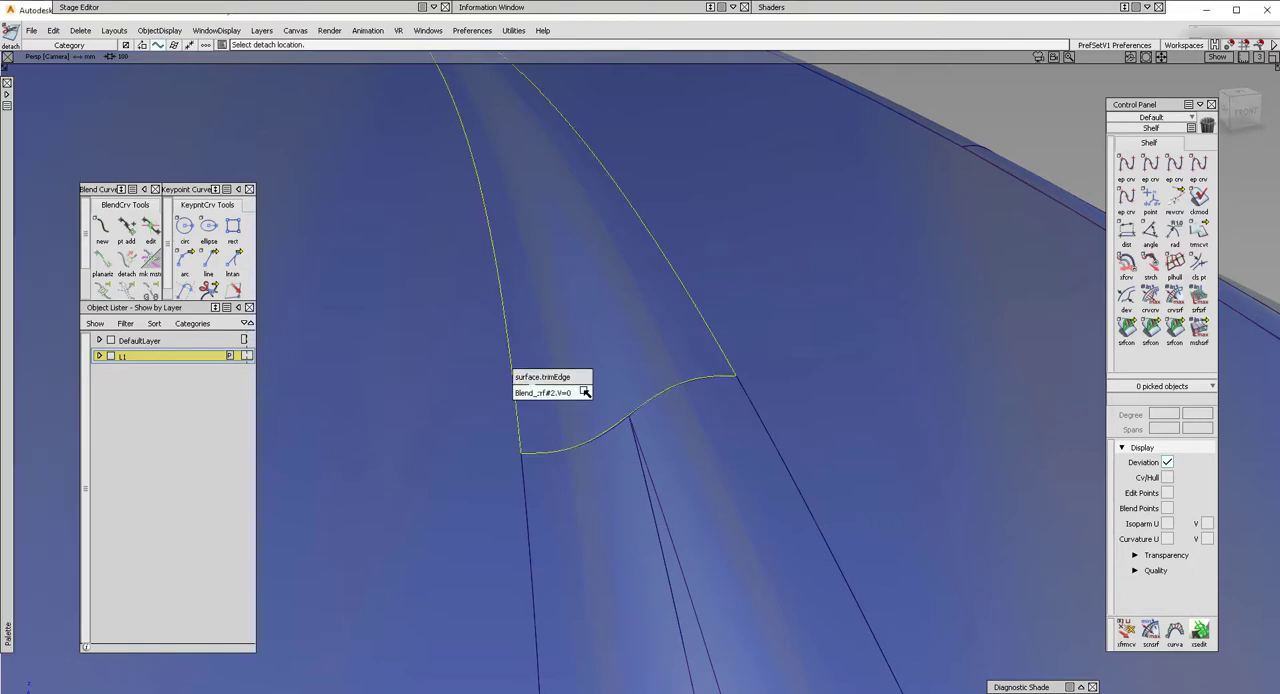
click(585, 392)
alt+shift+drag(580, 400, 606, 369)
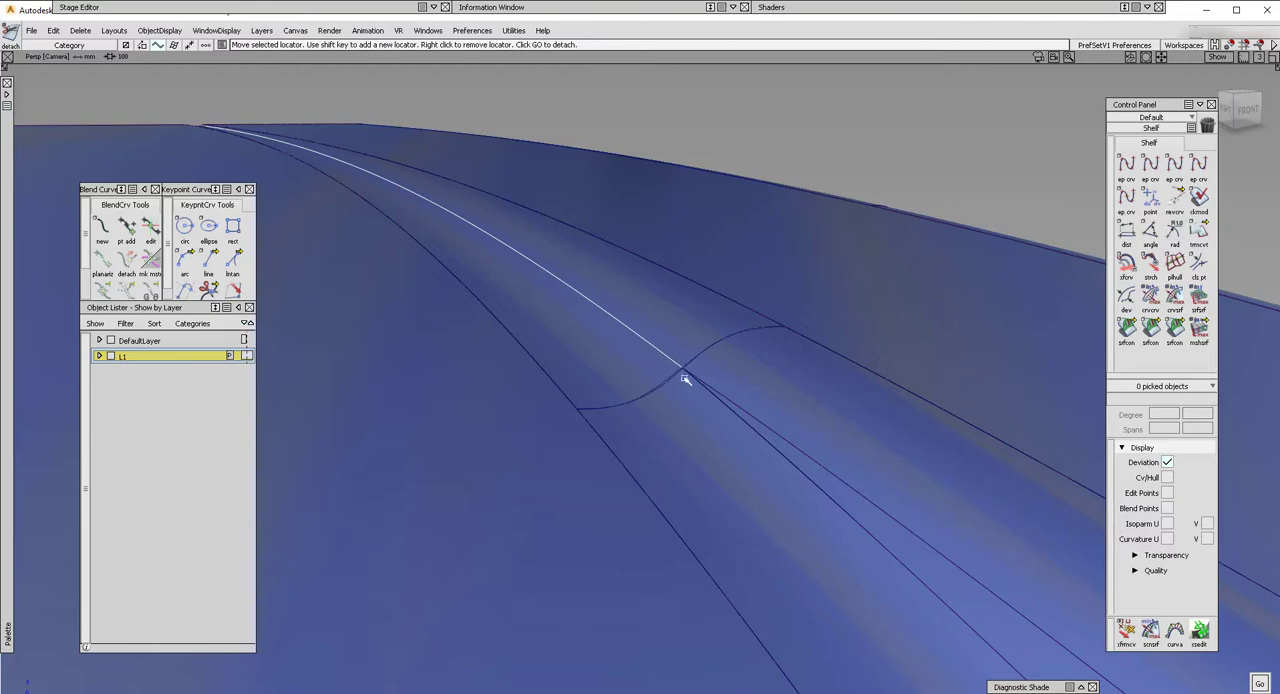
key(space)
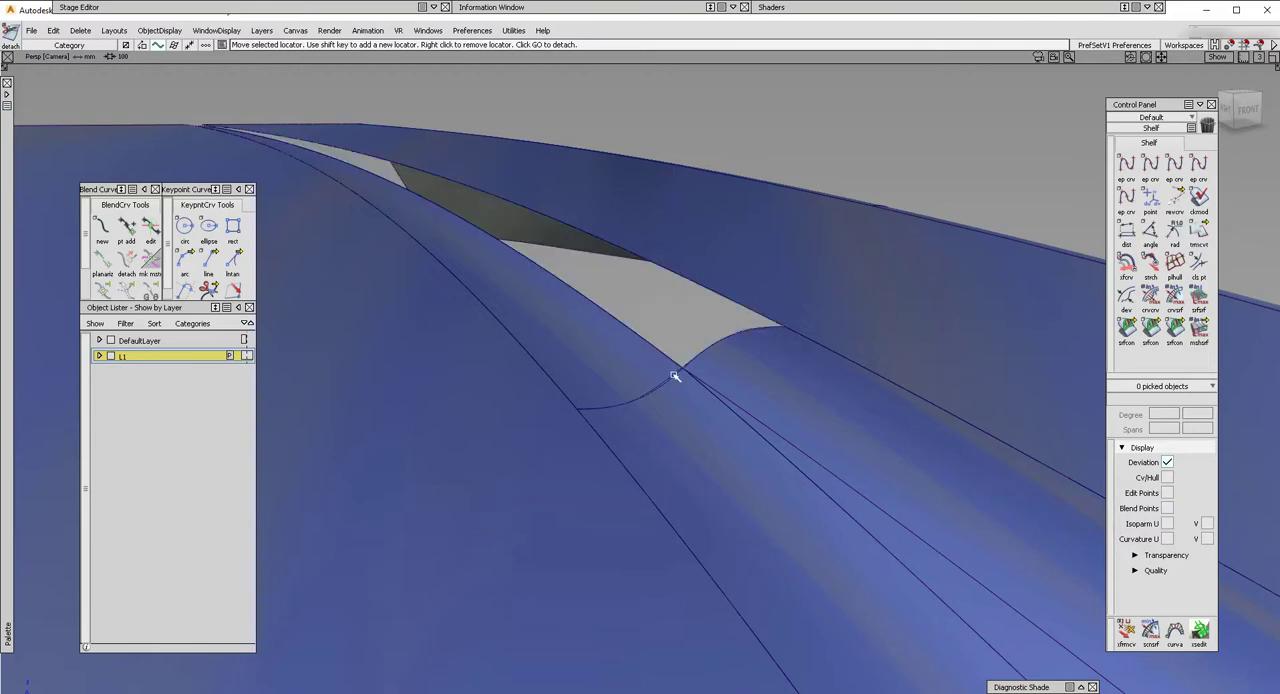
Undo the last change so both halves of the detached blend are back, and select half Blend_srf#2.
key(ctrl+z)
mouse_move(698, 412)
ctrl+shift+mouse_down()
mouse_move(642, 364)
mouse_move(551, 348)
mouse_move(584, 398)
ctrl+shift+mouse_up()
click(638, 370)
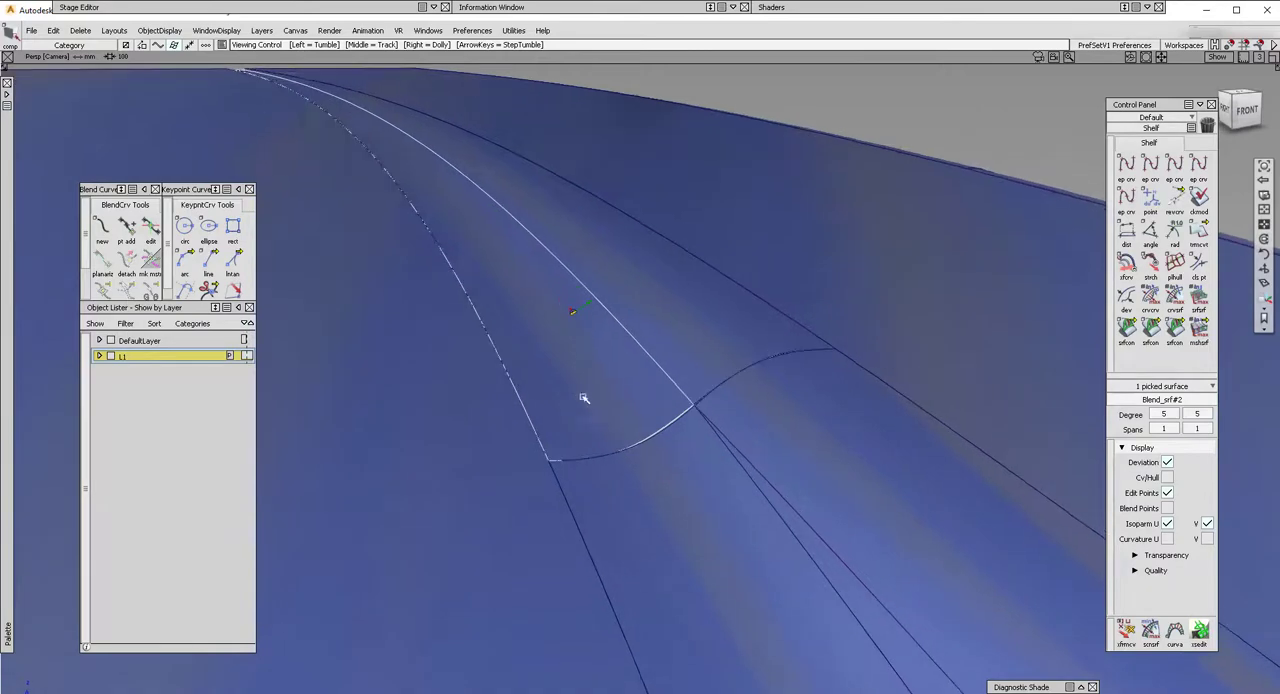
Align the end edge of Blend_srf#2 to the adjoining fillet's end edge with G0 continuity.
ctrl+shift+drag(642, 470, 671, 523)
click(652, 454)
click(663, 431)
ctrl+shift+drag(671, 523, 677, 478)
key(ctrl+a)
click(712, 487)
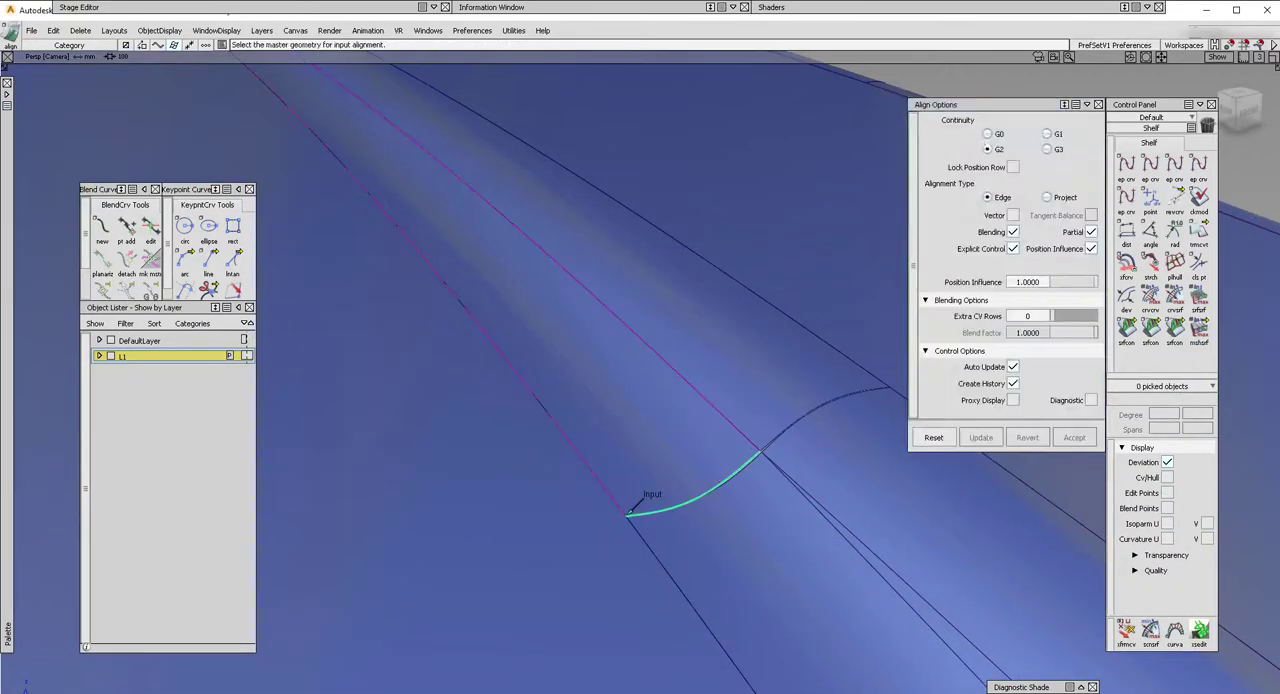
click(988, 134)
click(728, 497)
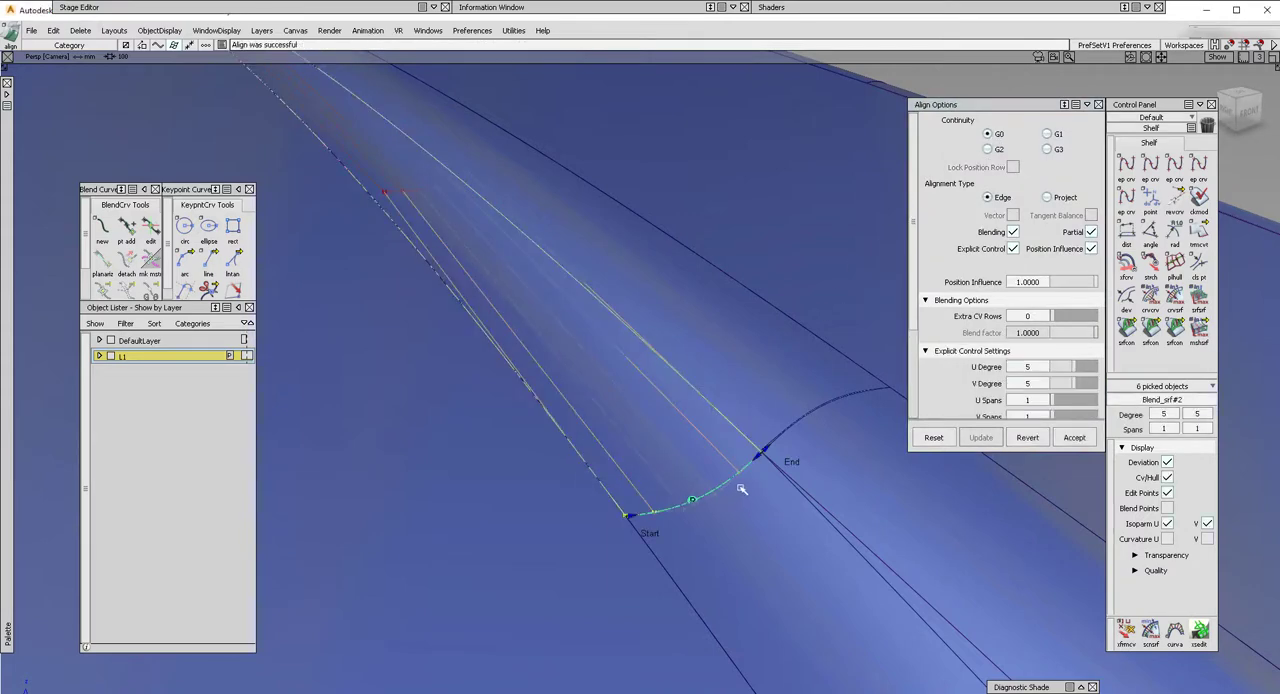
Align the end edge of the other blend half to its adjoining fillet with G0 continuity.
key(ctrl+a)
click(801, 408)
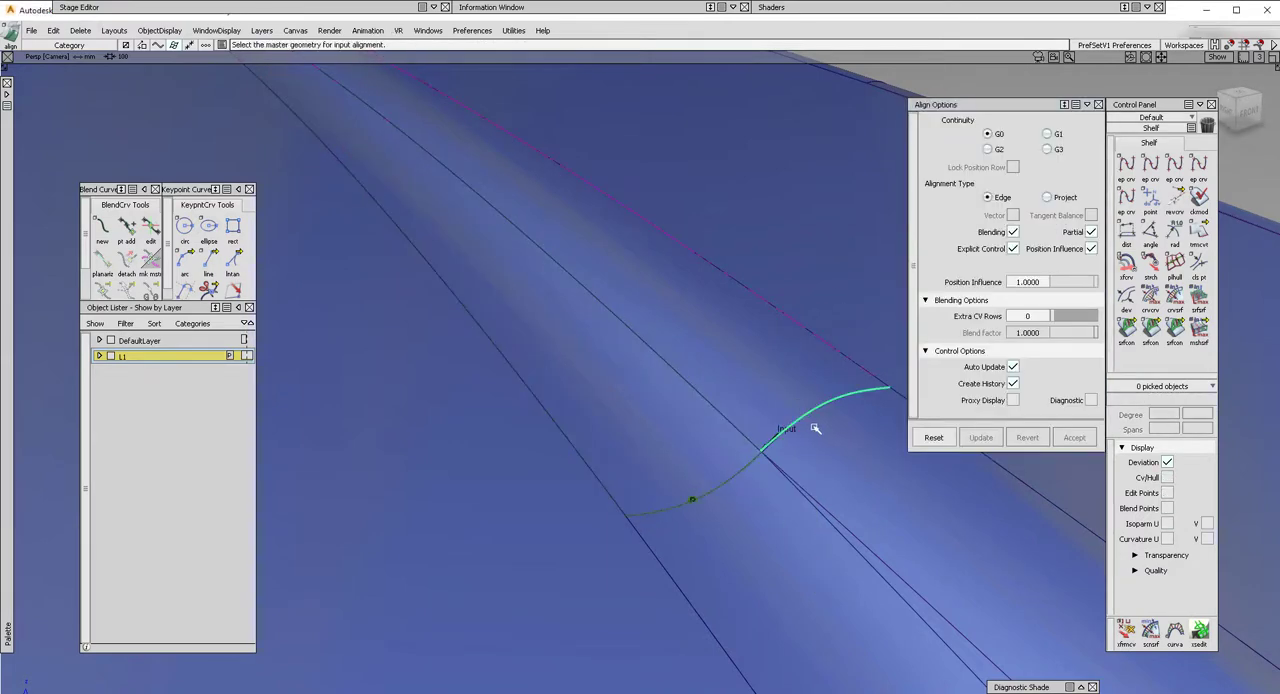
click(815, 427)
ctrl+shift+drag(710, 540, 552, 402)
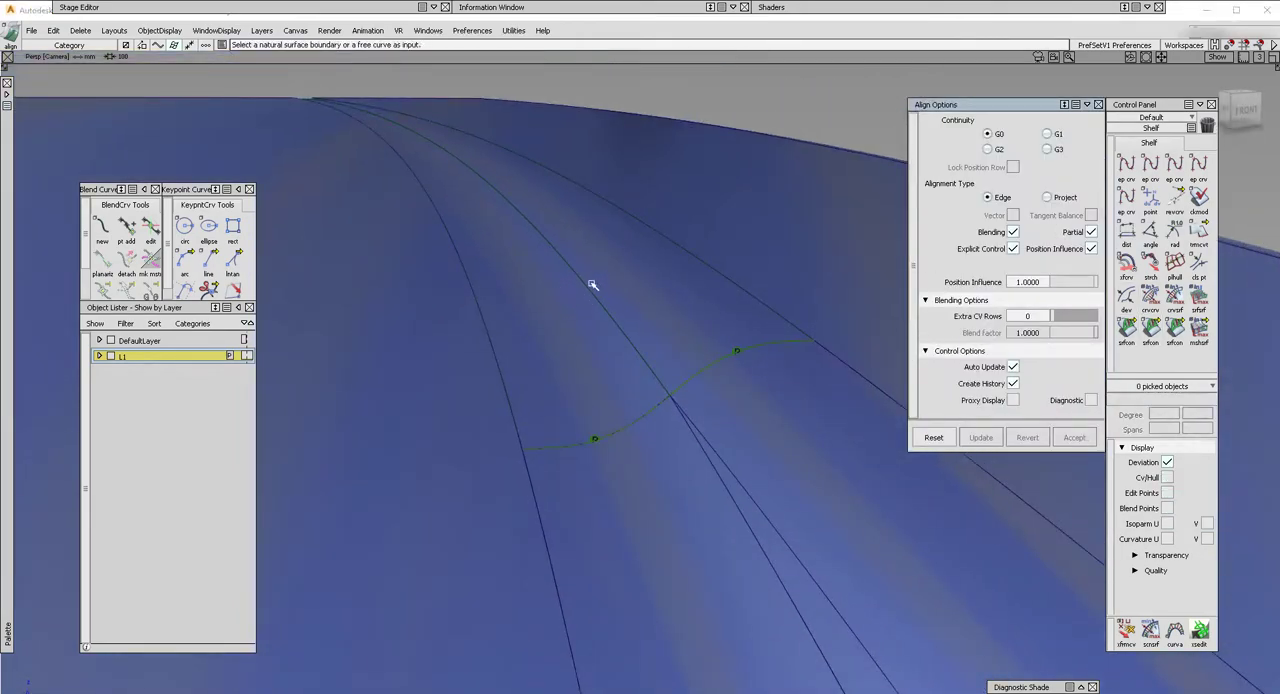
alt+shift+drag(593, 285, 689, 360)
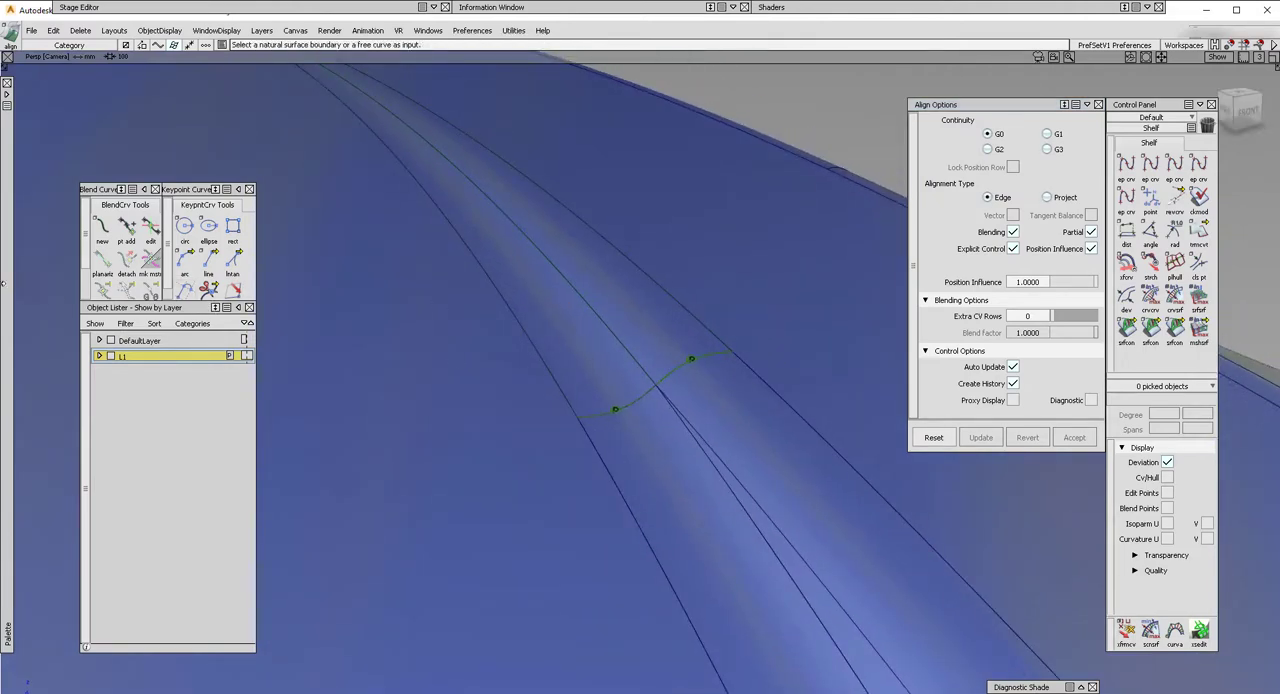
Check the surface continuity at both joints between the blend halves and the fillets.
click(1150, 328)
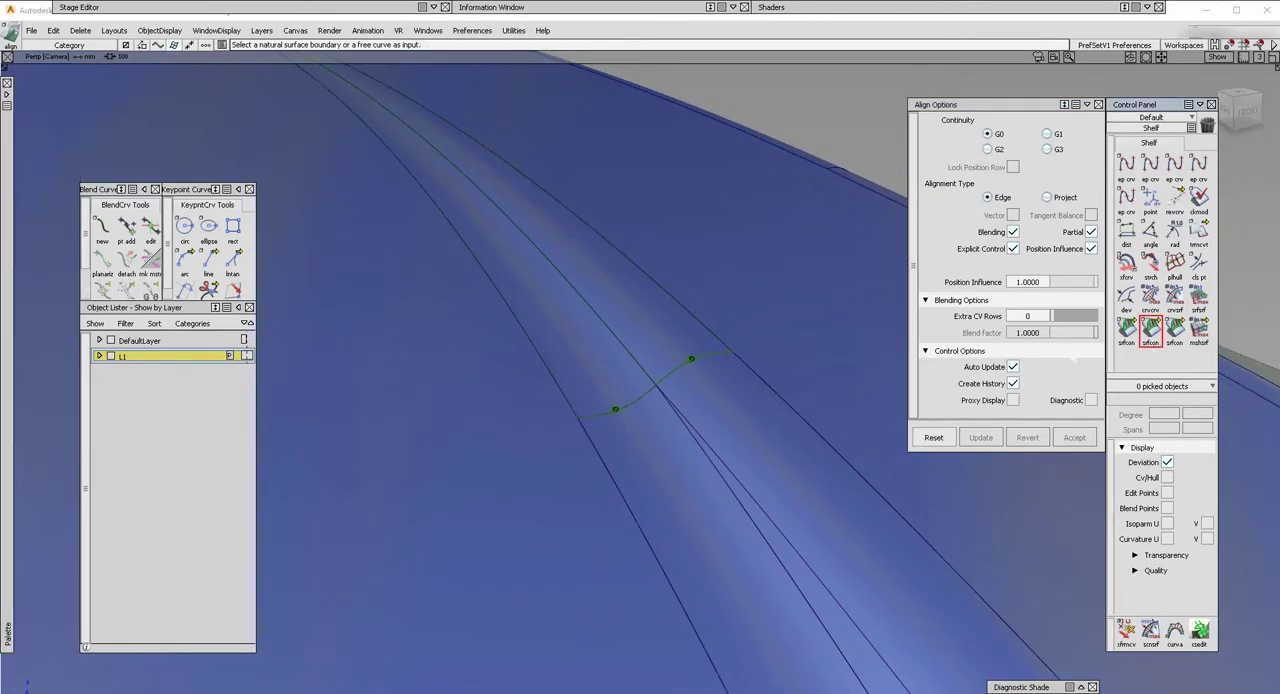
click(633, 404)
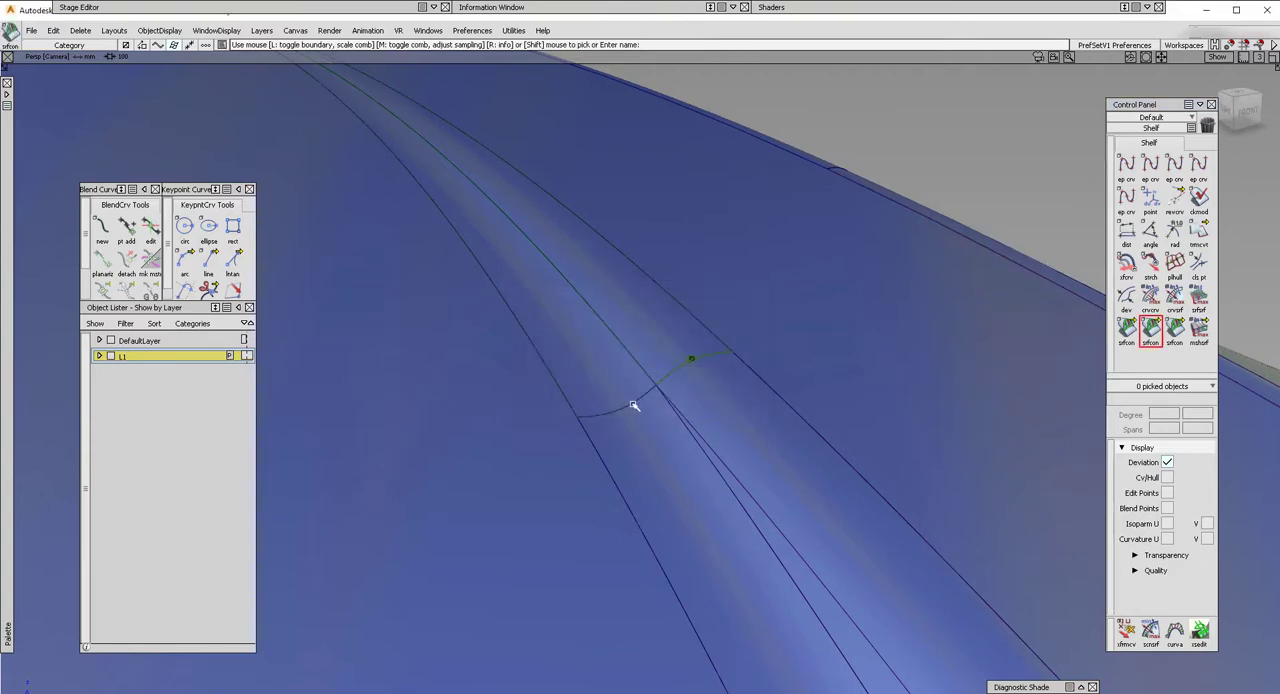
click(689, 360)
alt+shift+right_drag(639, 407, 651, 409)
Check the surface continuity along the two outer long edges of the blend in wireframe, and clear the selection.
key(F1)
mouse_move(651, 409)
alt+shift+mouse_down()
mouse_move(631, 385)
mouse_move(606, 402)
alt+shift+mouse_up()
click(513, 370)
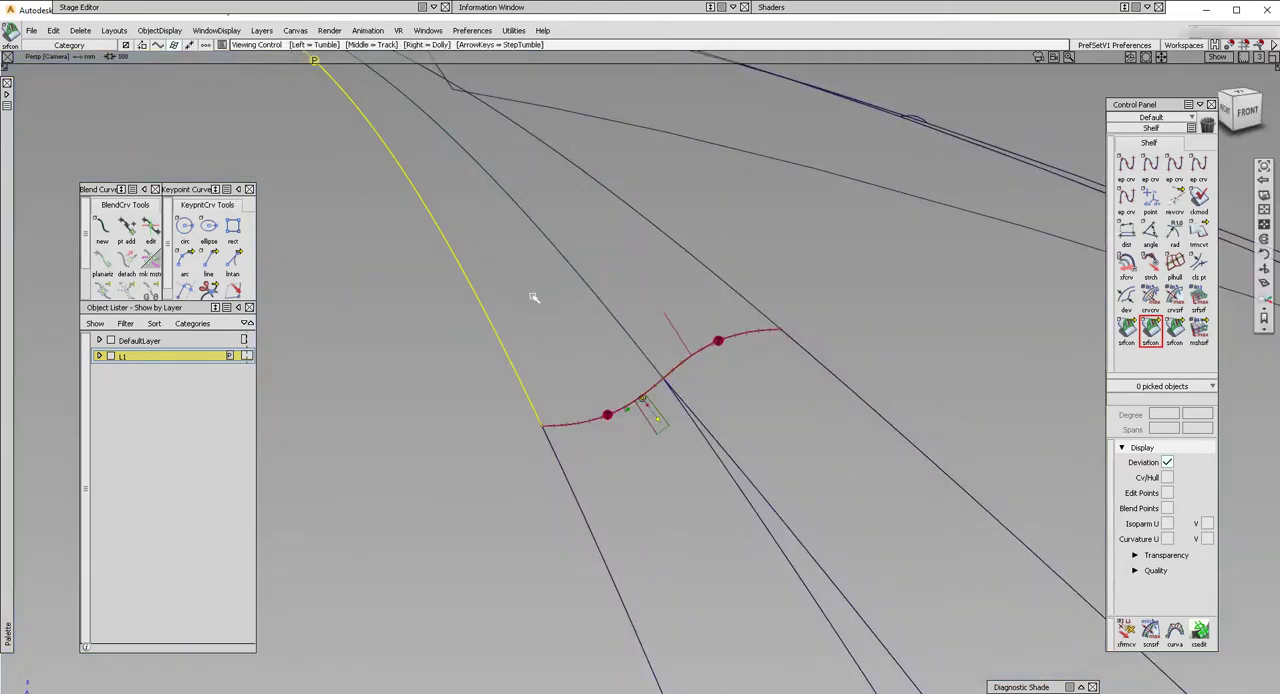
alt+shift+right_drag(534, 297, 643, 360)
click(683, 341)
alt+shift+drag(617, 346, 550, 346)
ctrl+shift+right_drag(550, 346, 549, 304)
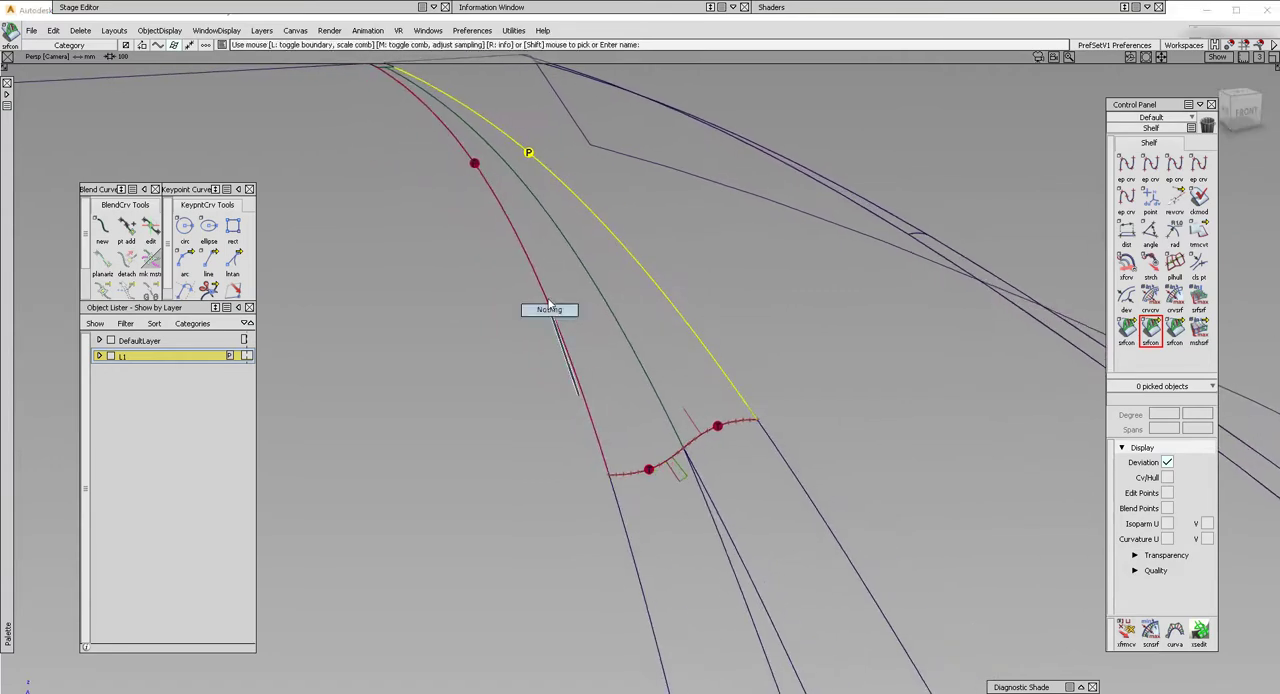
Align the outer long edge of Blend_srf#2 to the adjoining surface, trying G2 continuity before settling on G1.
click(547, 293)
click(576, 401)
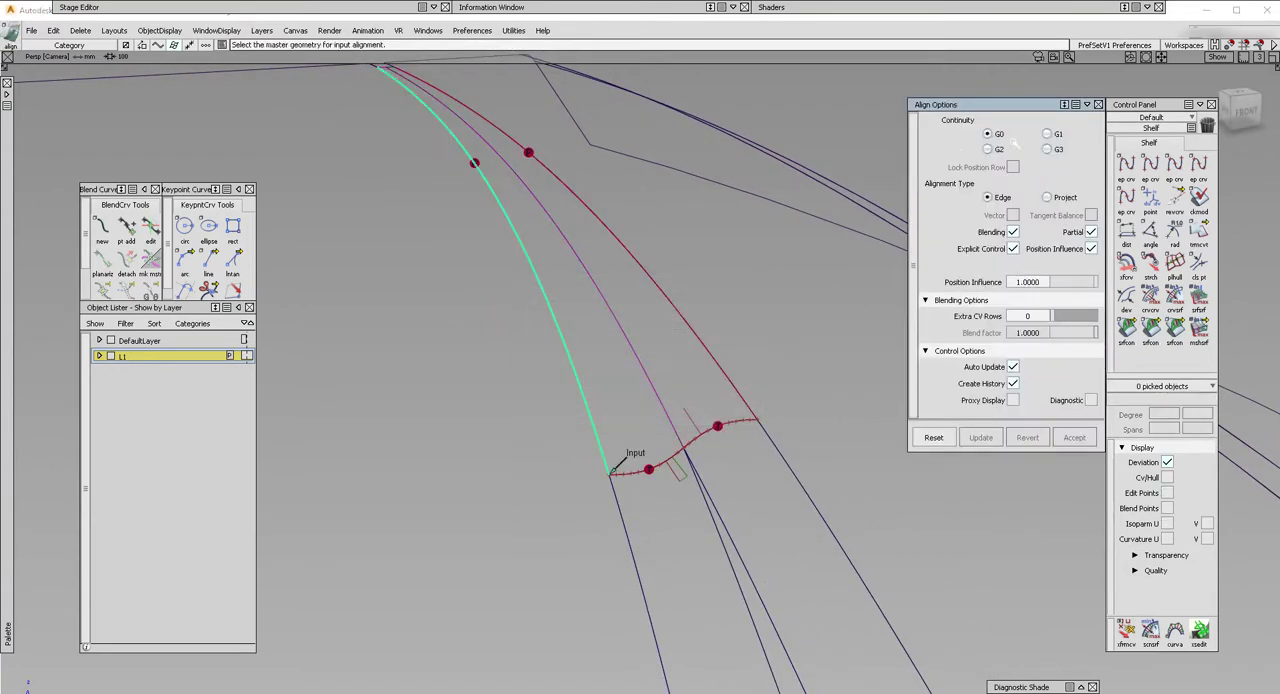
click(524, 272)
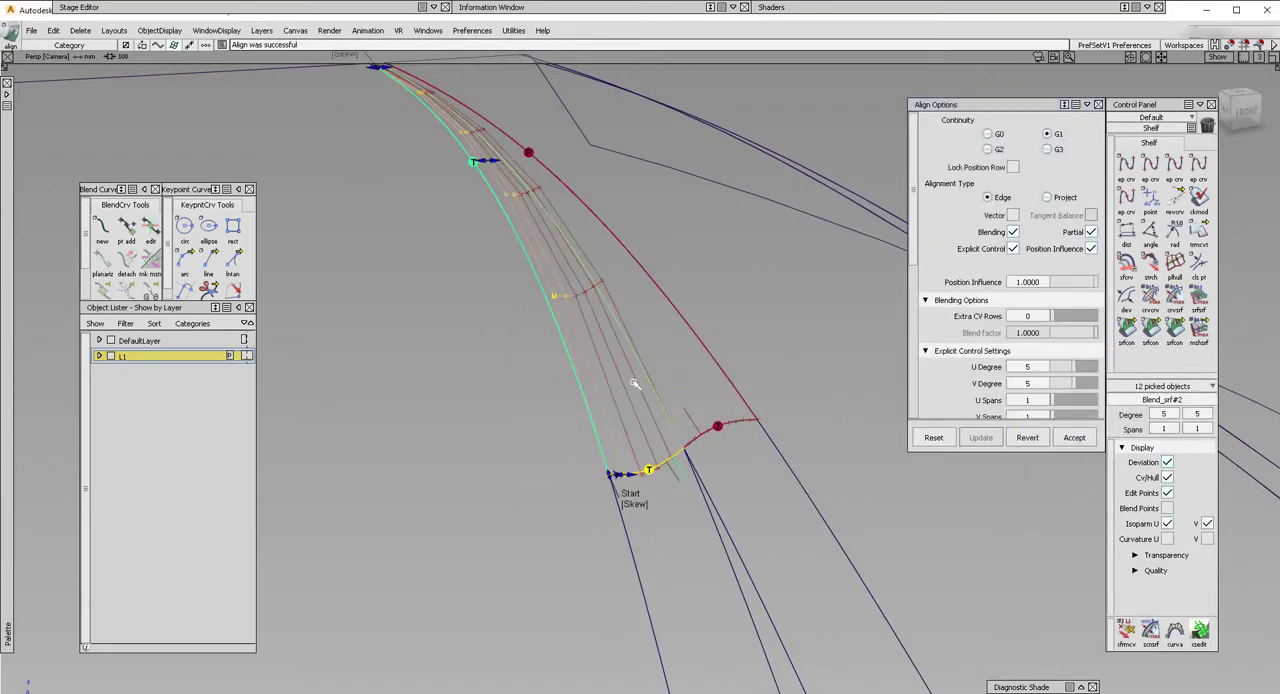
click(988, 149)
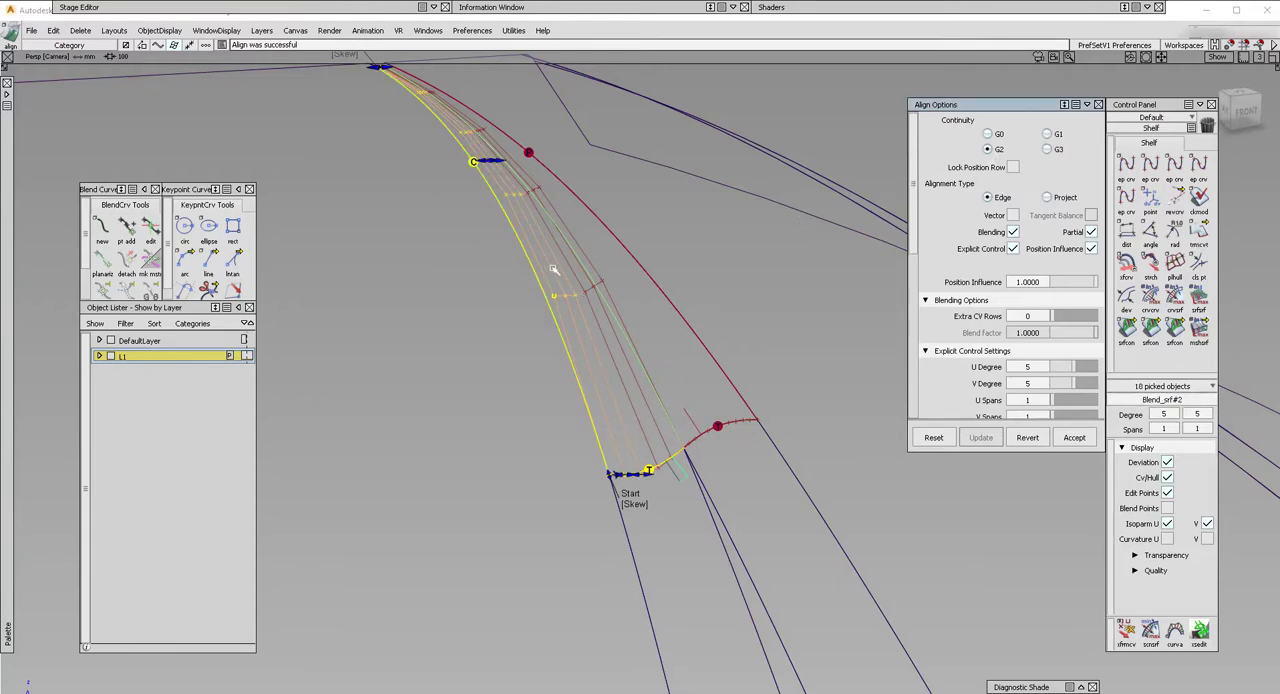
click(1046, 133)
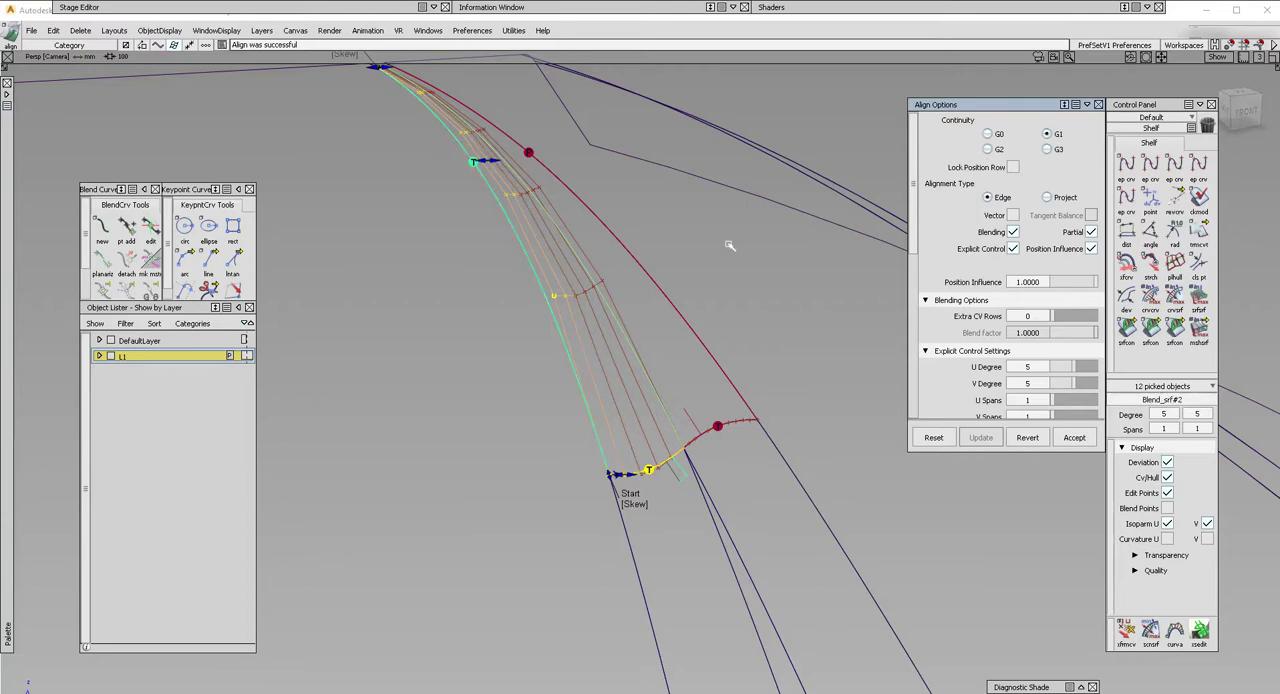
Align the outer long edge of Blend_srf#3 to its adjoining surface with G1 continuity.
ctrl+shift+drag(617, 277, 621, 294)
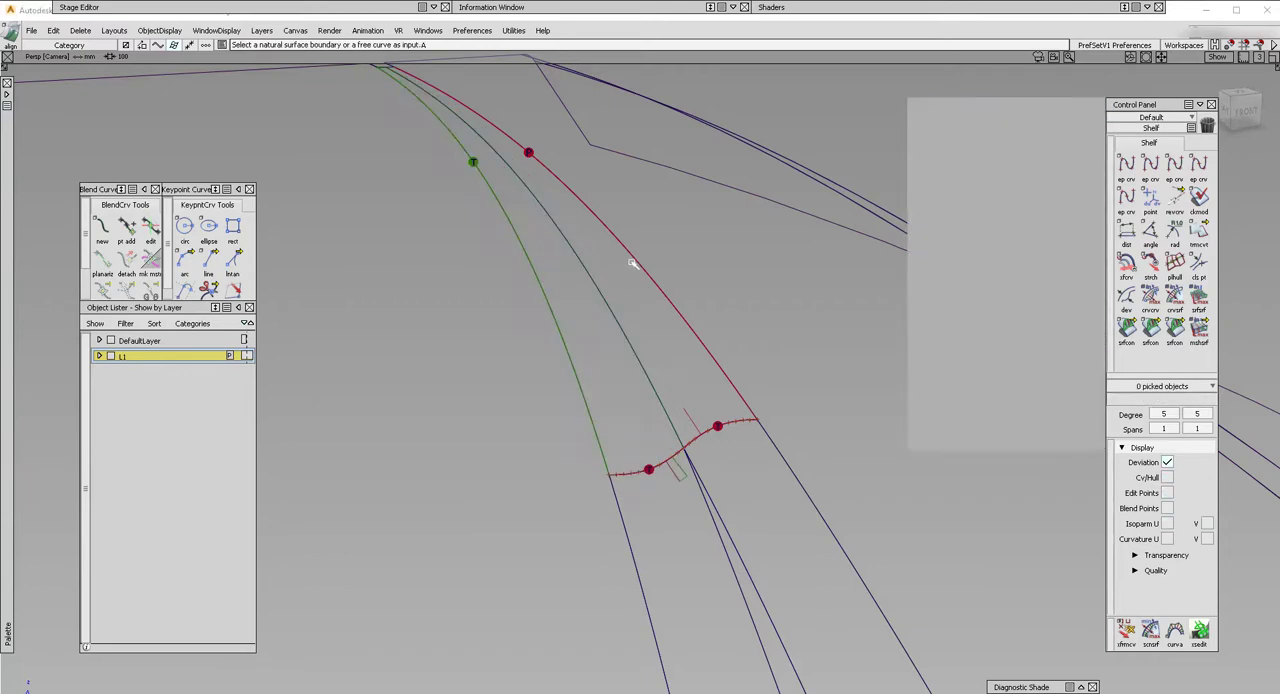
click(633, 263)
key(Return)
click(648, 255)
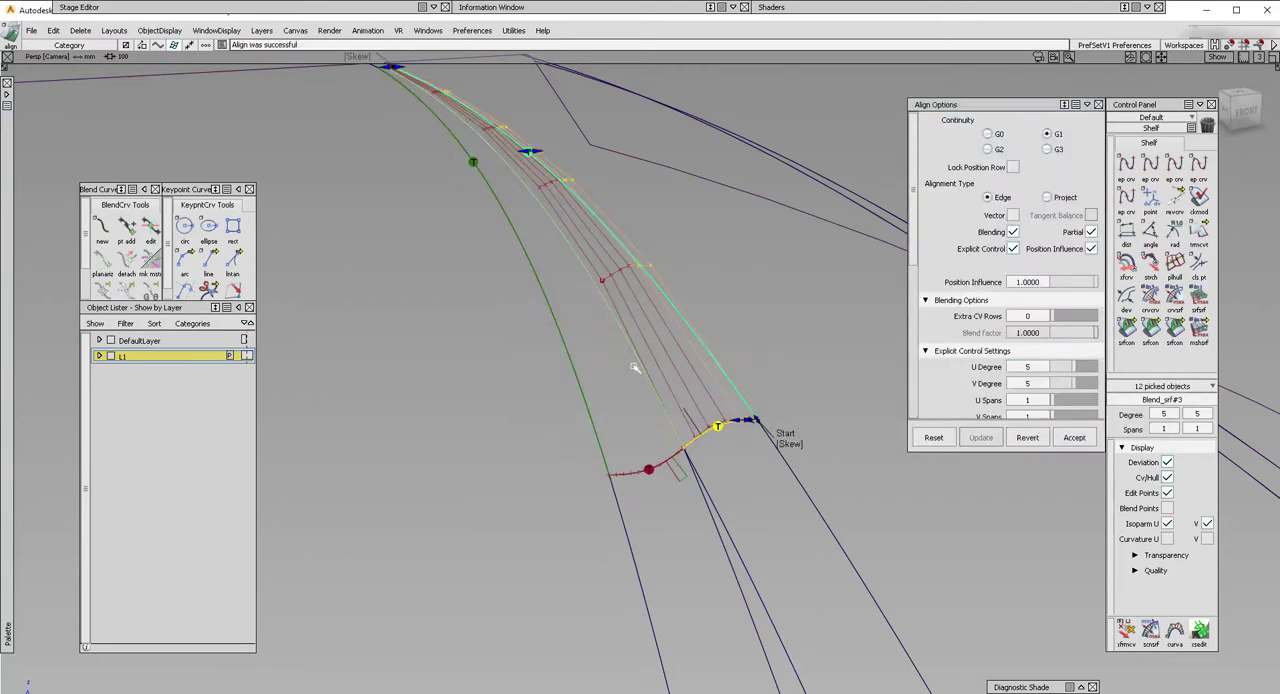
Align the inner long edge of Blend_srf#3 to Blend_srf#2 with G1 continuity, adjust the start partial to about 0.000012, and accept.
click(580, 272)
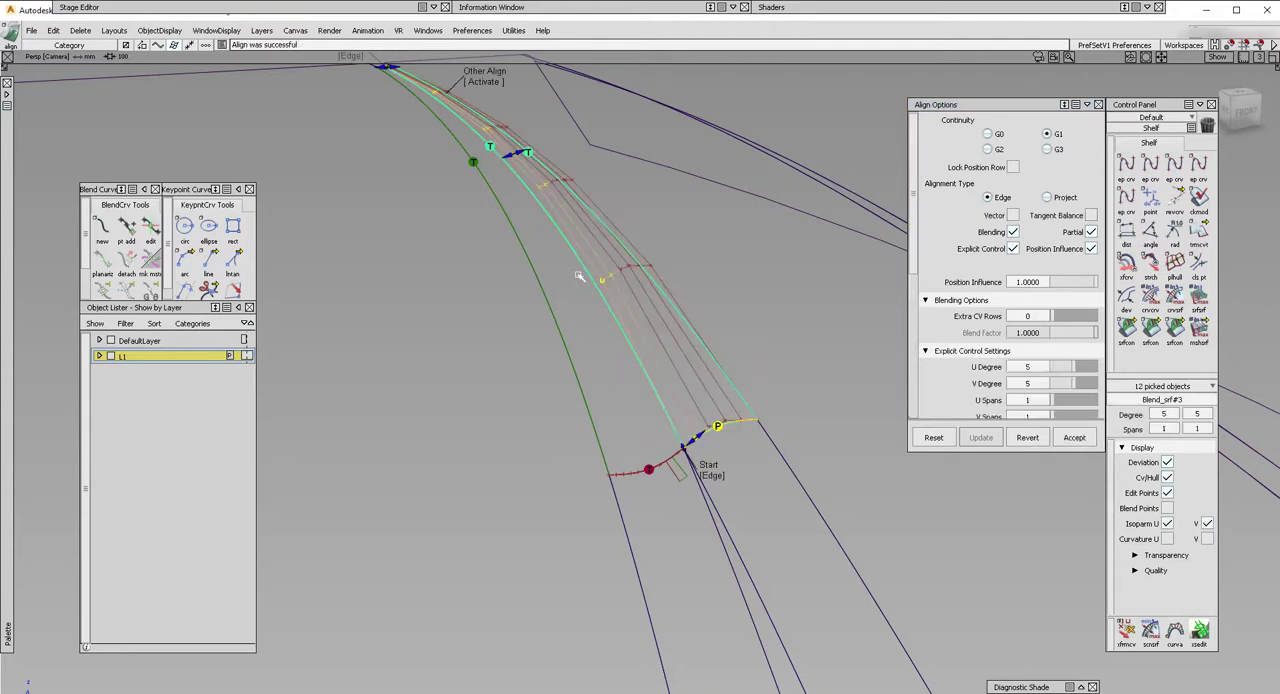
mouse_move(540, 202)
alt+shift+mouse_down()
mouse_move(532, 188)
mouse_move(540, 226)
alt+shift+mouse_up()
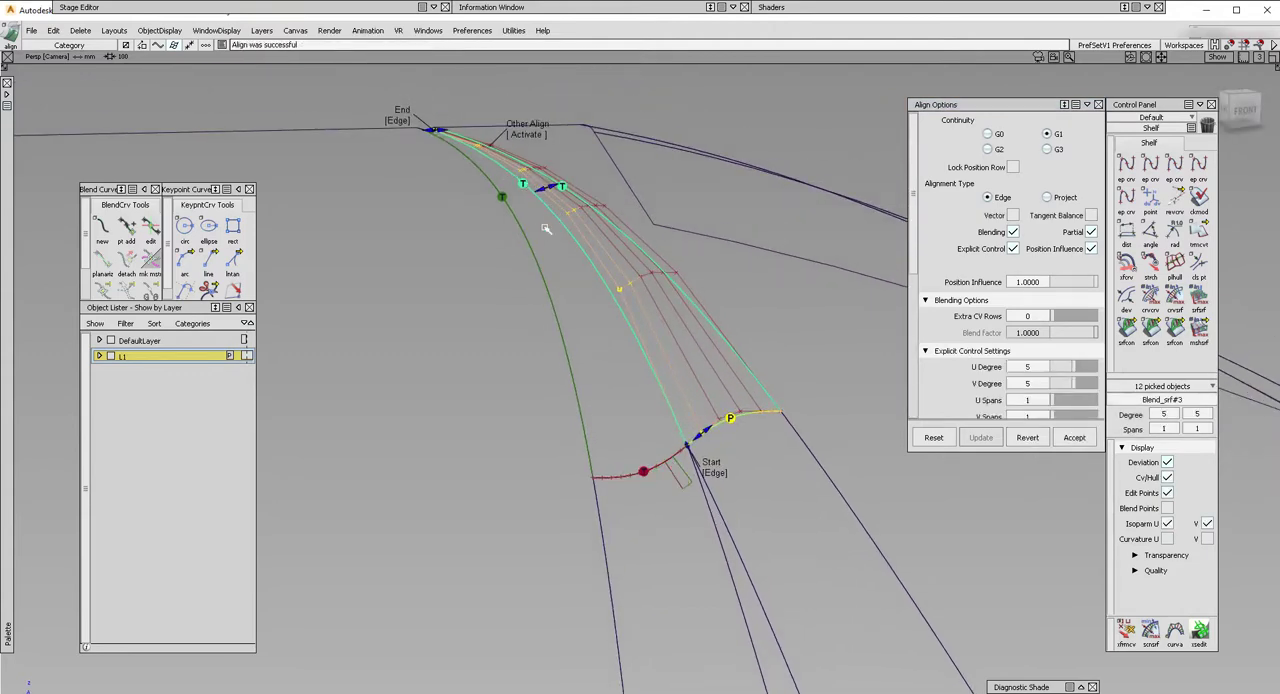
alt+shift+right_drag(718, 480, 766, 460)
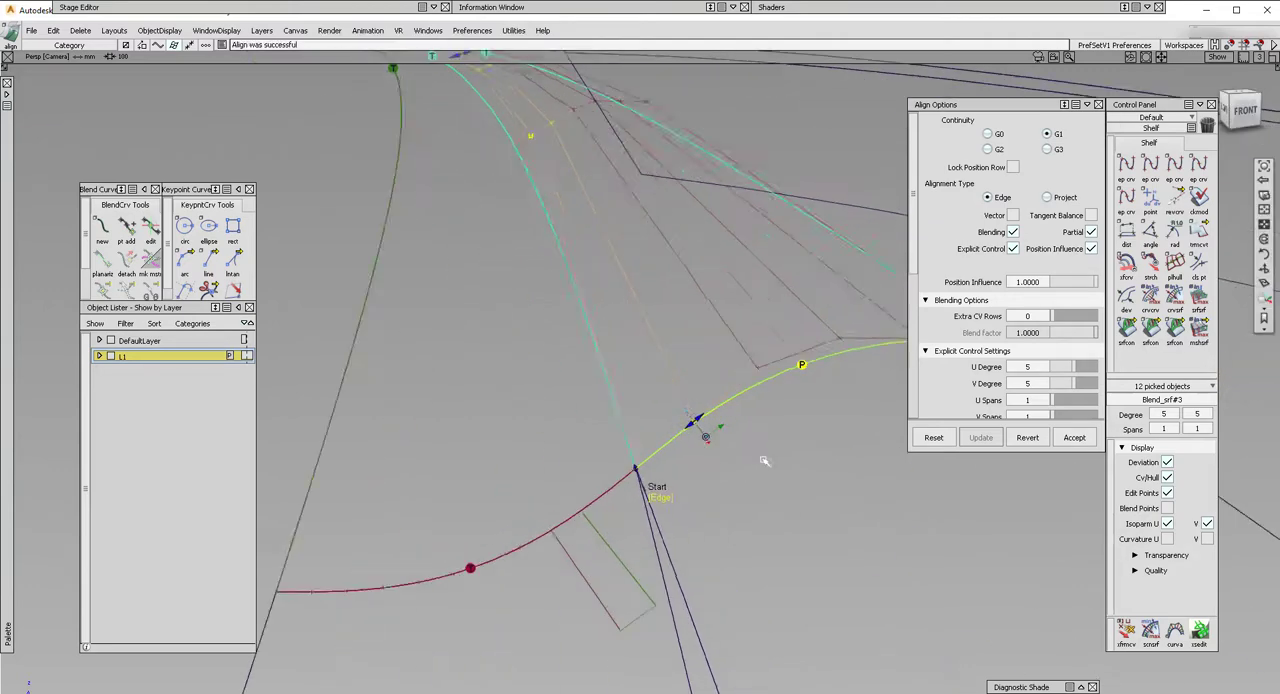
alt+shift+drag(766, 460, 714, 364)
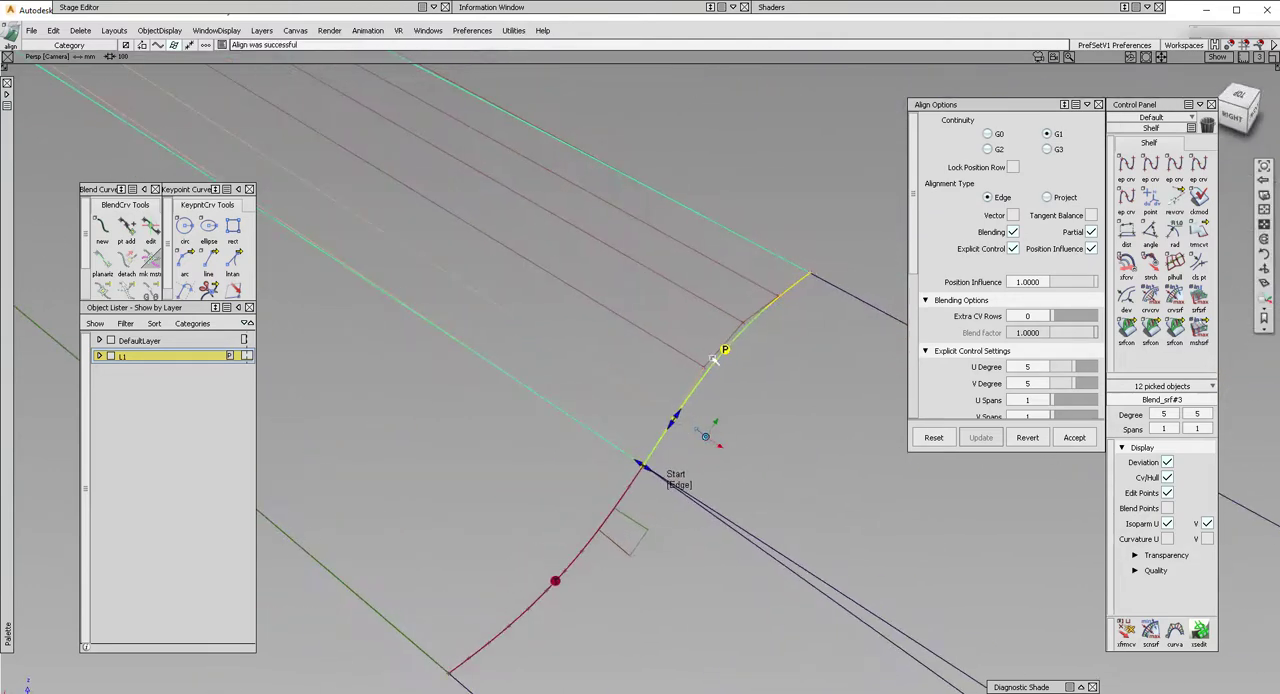
alt+shift+right_drag(709, 437, 749, 397)
alt+shift+drag(749, 397, 710, 471)
alt+shift+middle_drag(661, 612, 697, 422)
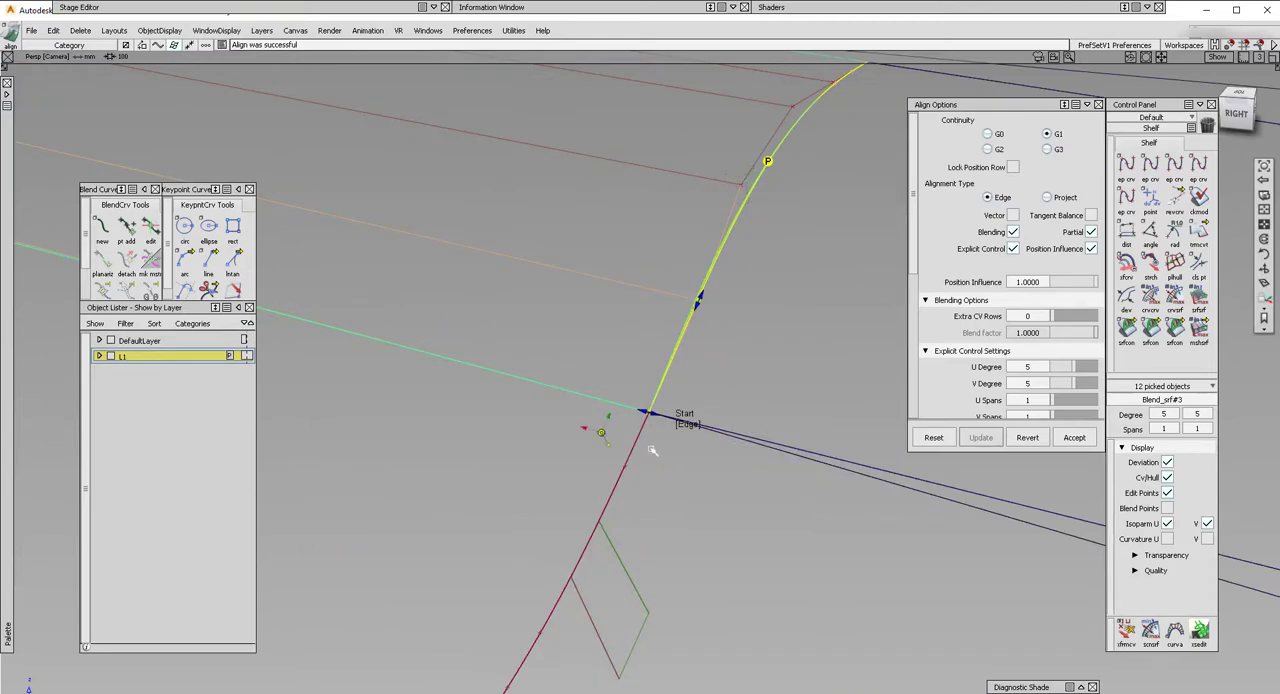
mouse_move(651, 450)
alt+shift+mouse_down()
mouse_move(794, 377)
mouse_move(670, 440)
alt+shift+mouse_up()
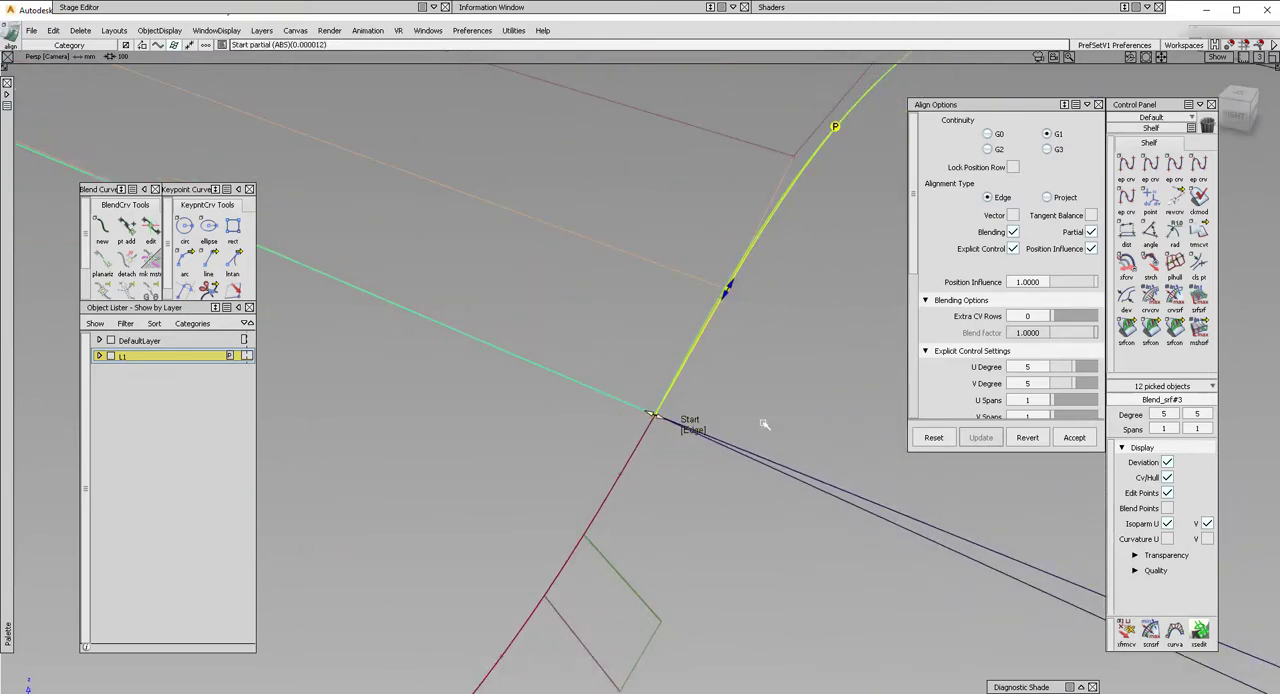
alt+shift+drag(764, 424, 514, 406)
alt+shift+right_drag(514, 406, 497, 363)
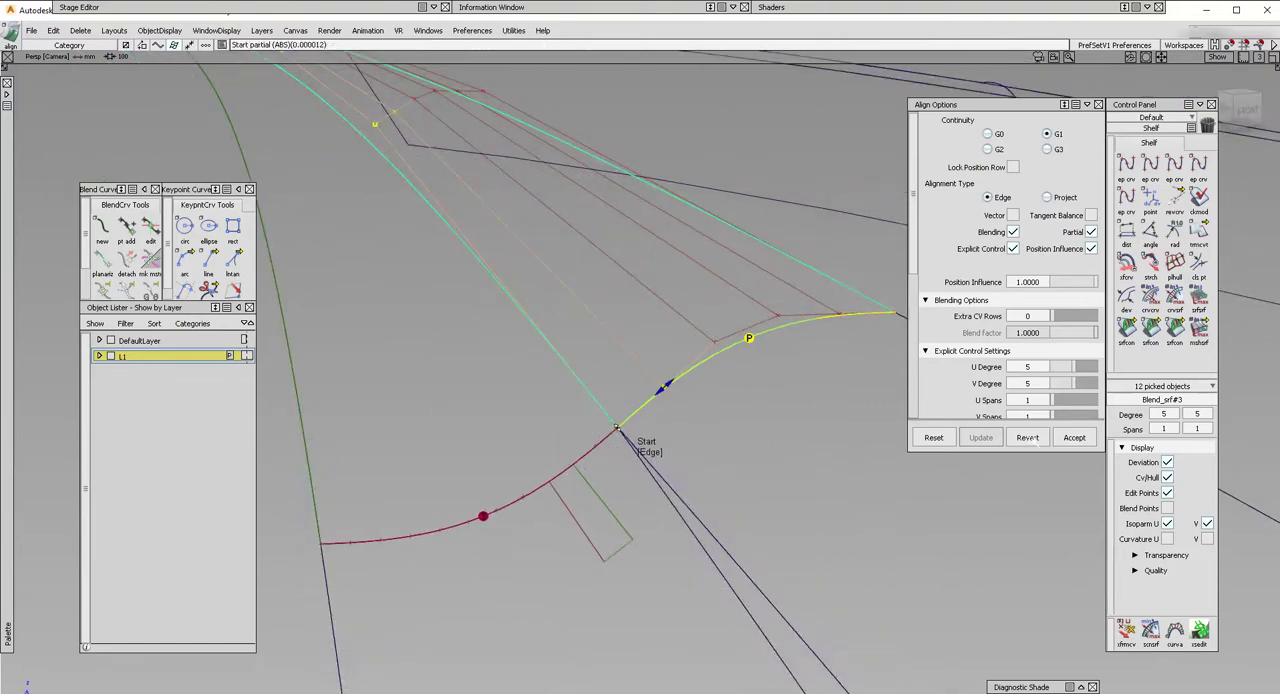
click(1070, 438)
Check the surface continuity along the shared long edge between the two blend halves.
alt+shift+drag(587, 348, 590, 358)
ctrl+shift+drag(752, 430, 637, 338)
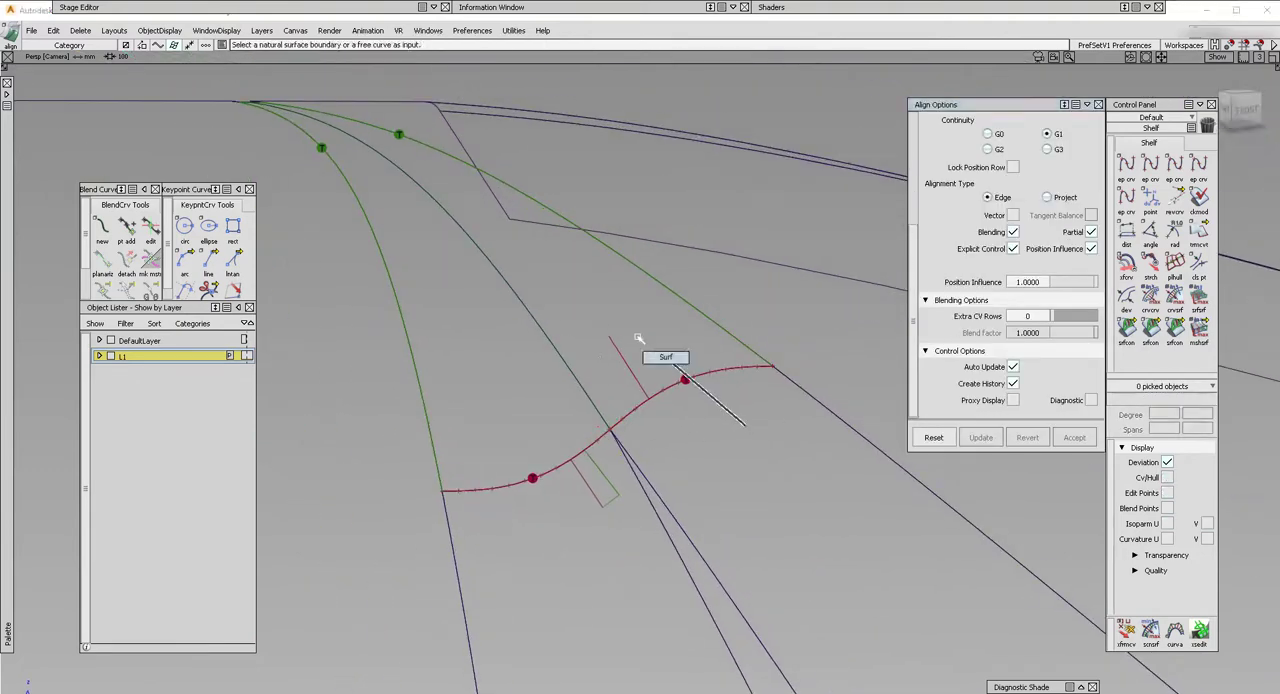
click(649, 346)
ctrl+shift+drag(731, 498, 734, 426)
click(1124, 338)
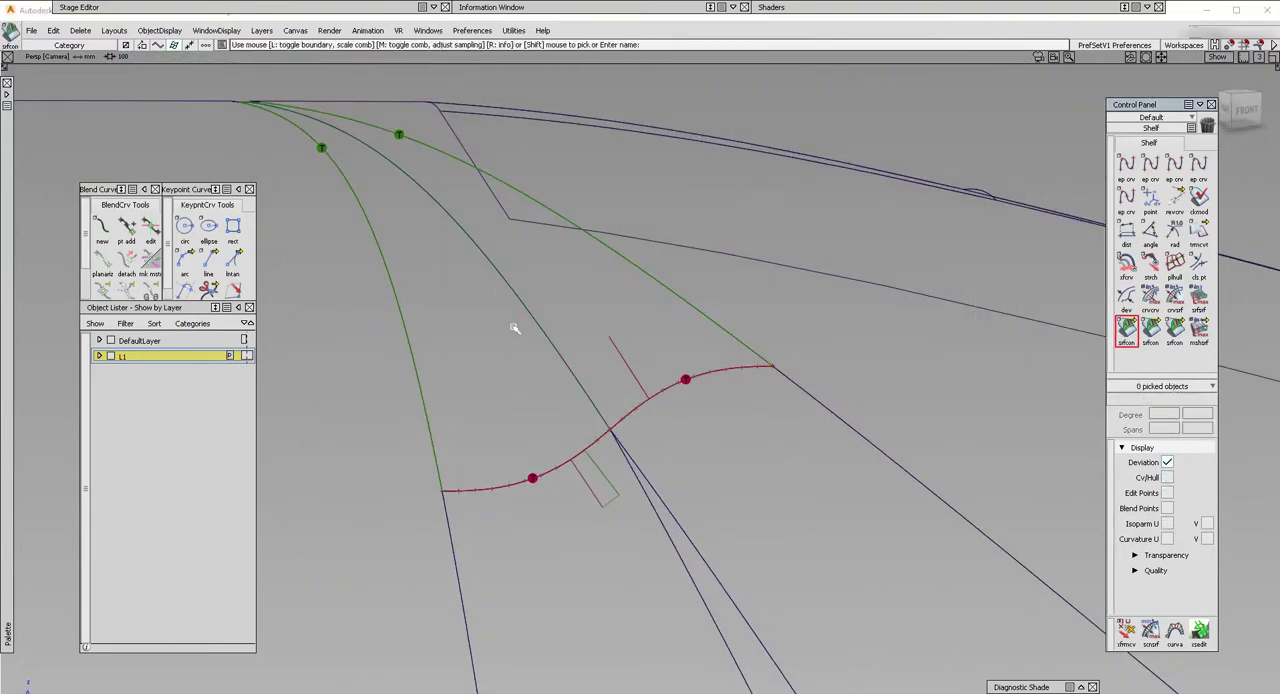
click(533, 318)
Select both blend halves and display their CVs and hulls.
mouse_move(533, 318)
alt+shift+mouse_down()
mouse_move(671, 363)
mouse_move(706, 306)
mouse_move(494, 329)
mouse_move(475, 375)
mouse_move(354, 291)
mouse_move(654, 460)
alt+shift+mouse_up()
click(684, 389)
click(521, 402)
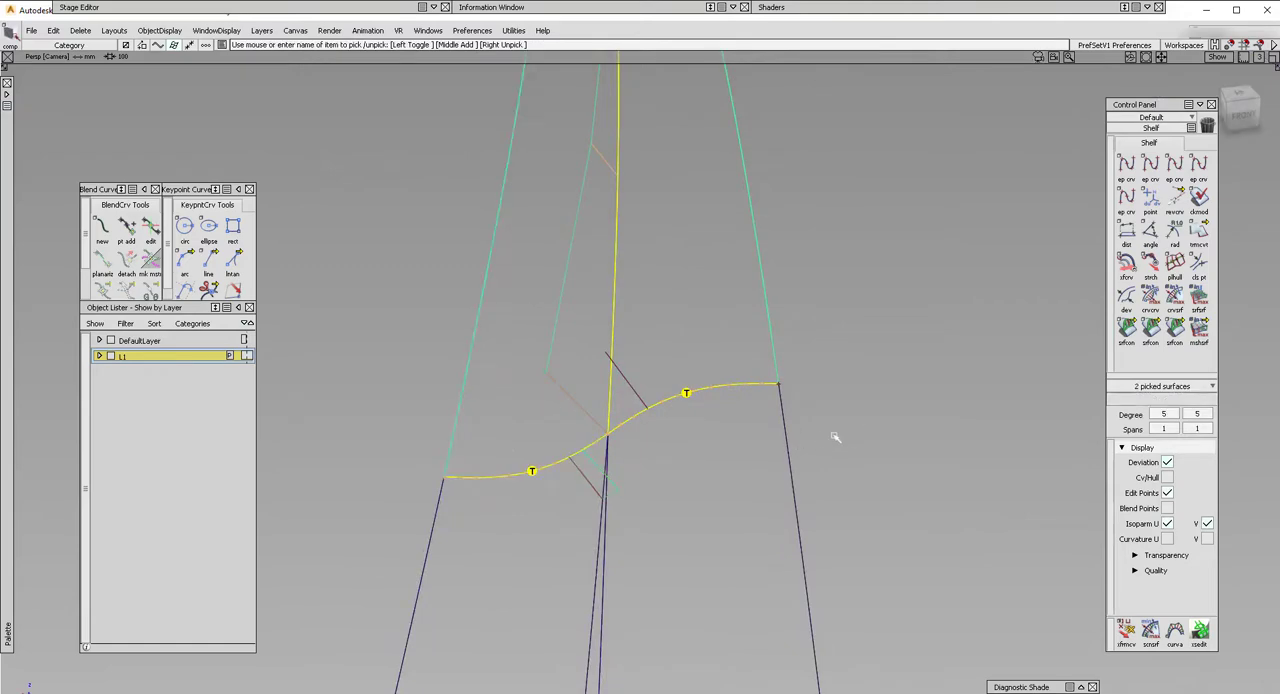
click(1166, 478)
Pick the corner CV of Blend_srf#3 where the fillets meet for moving, and check the corner from several angles.
alt+shift+right_drag(597, 427, 722, 455)
ctrl+shift+drag(612, 437, 591, 443)
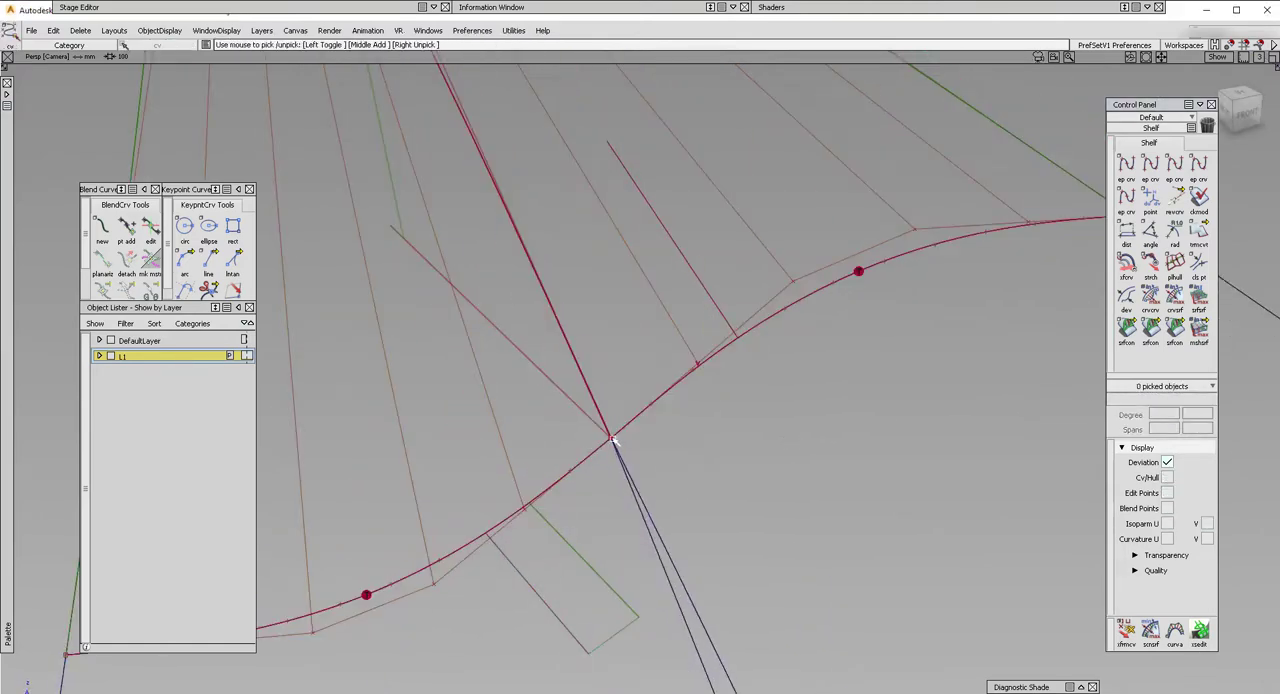
click(612, 437)
click(643, 463)
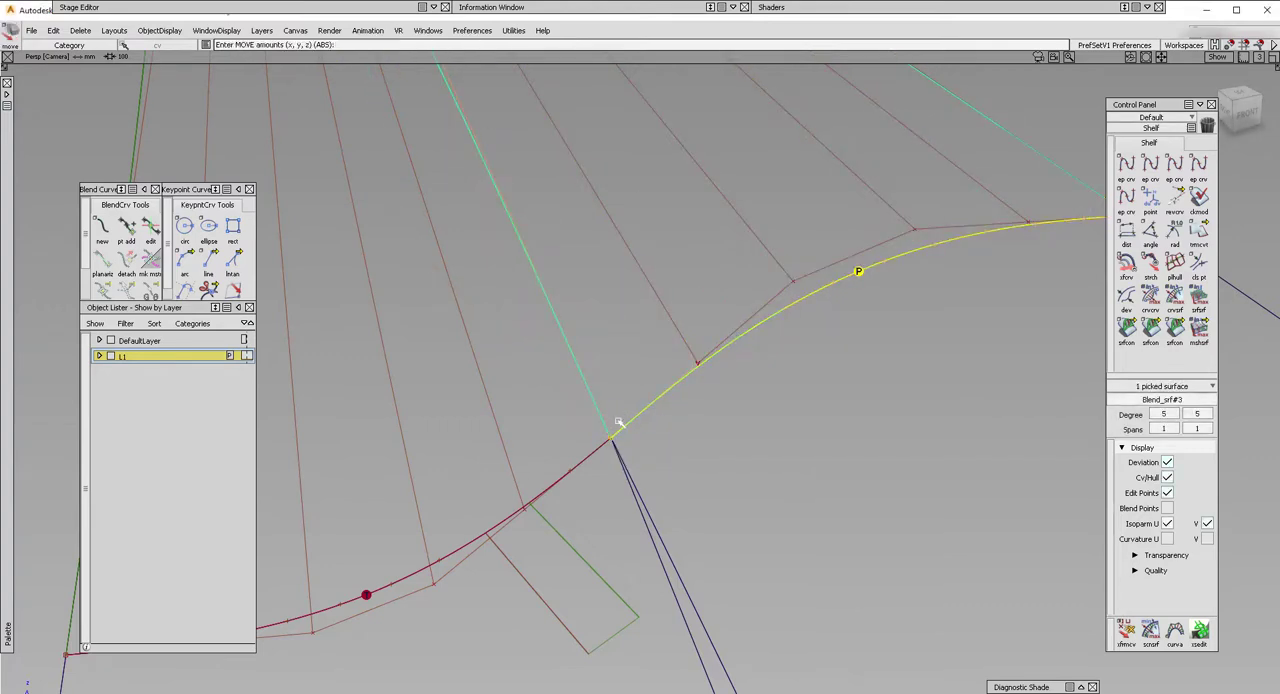
alt+shift+drag(620, 429, 412, 200)
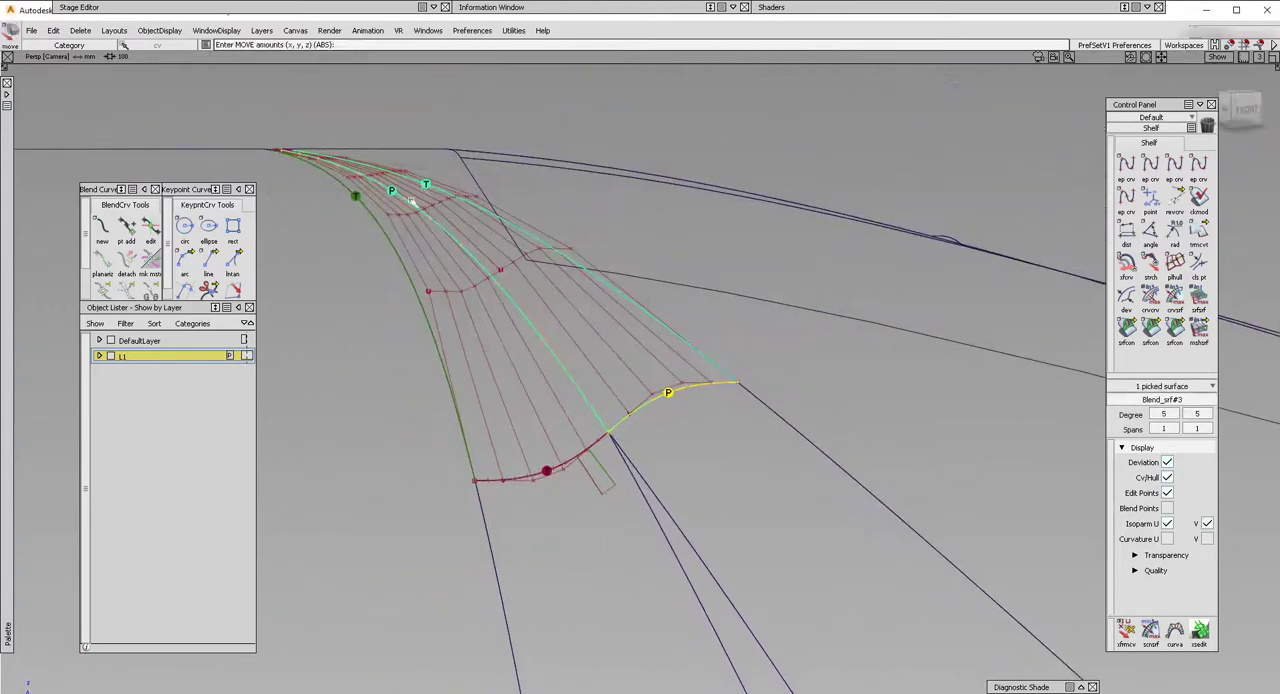
alt+shift+right_drag(582, 402, 686, 412)
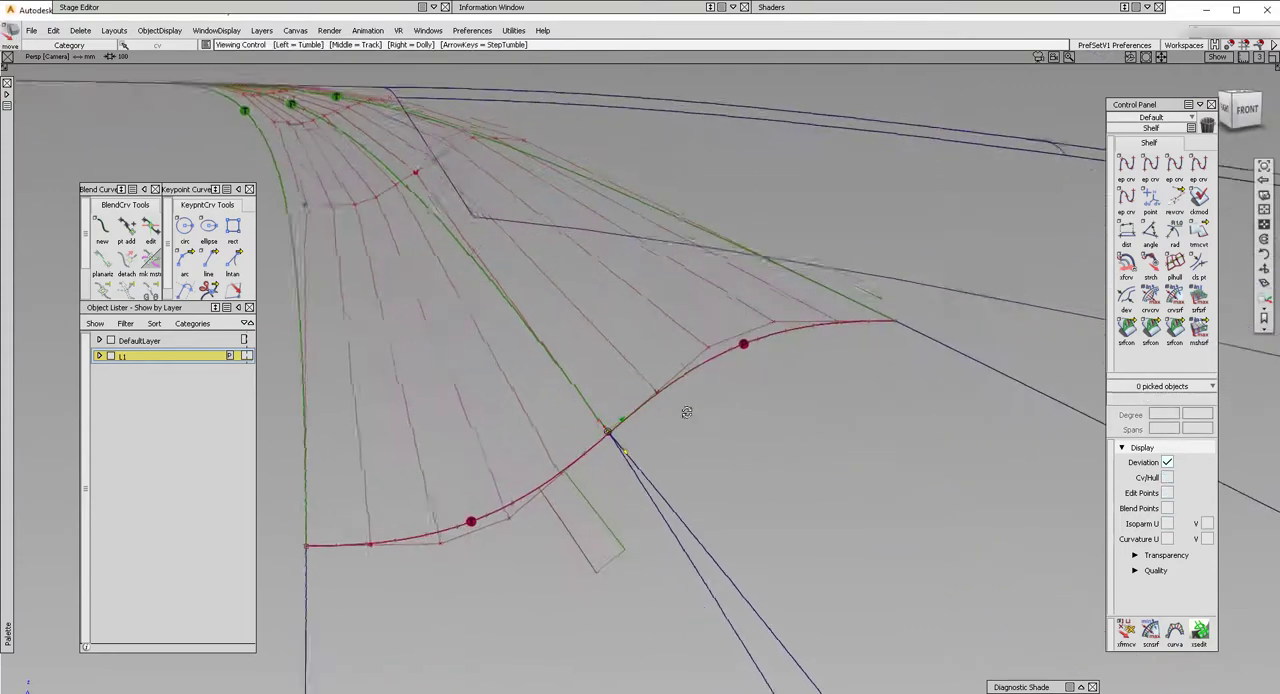
alt+shift+drag(686, 412, 614, 410)
alt+shift+right_drag(614, 410, 780, 459)
alt+shift+drag(780, 459, 837, 517)
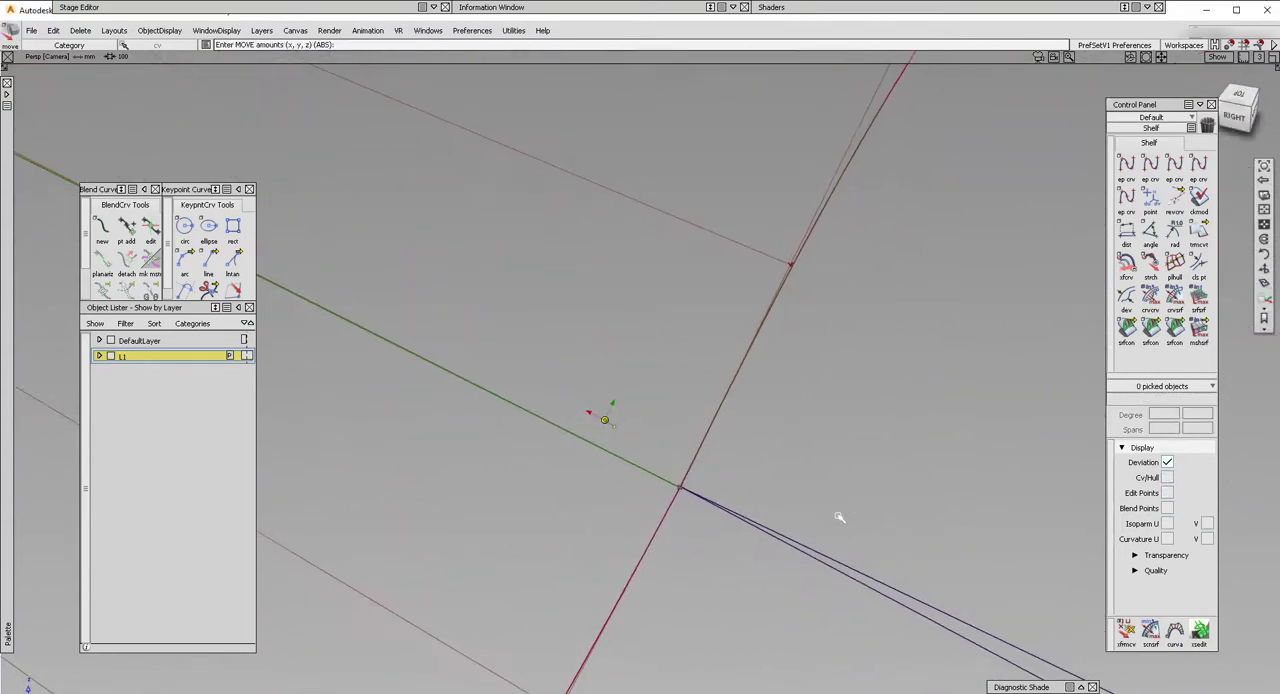
alt+shift+right_drag(837, 517, 657, 466)
ctrl+shift+drag(776, 563, 738, 535)
Display the CVs and hulls of the two fillets, and pick the CVs at the corner where they meet the blend halves.
click(673, 490)
click(662, 503)
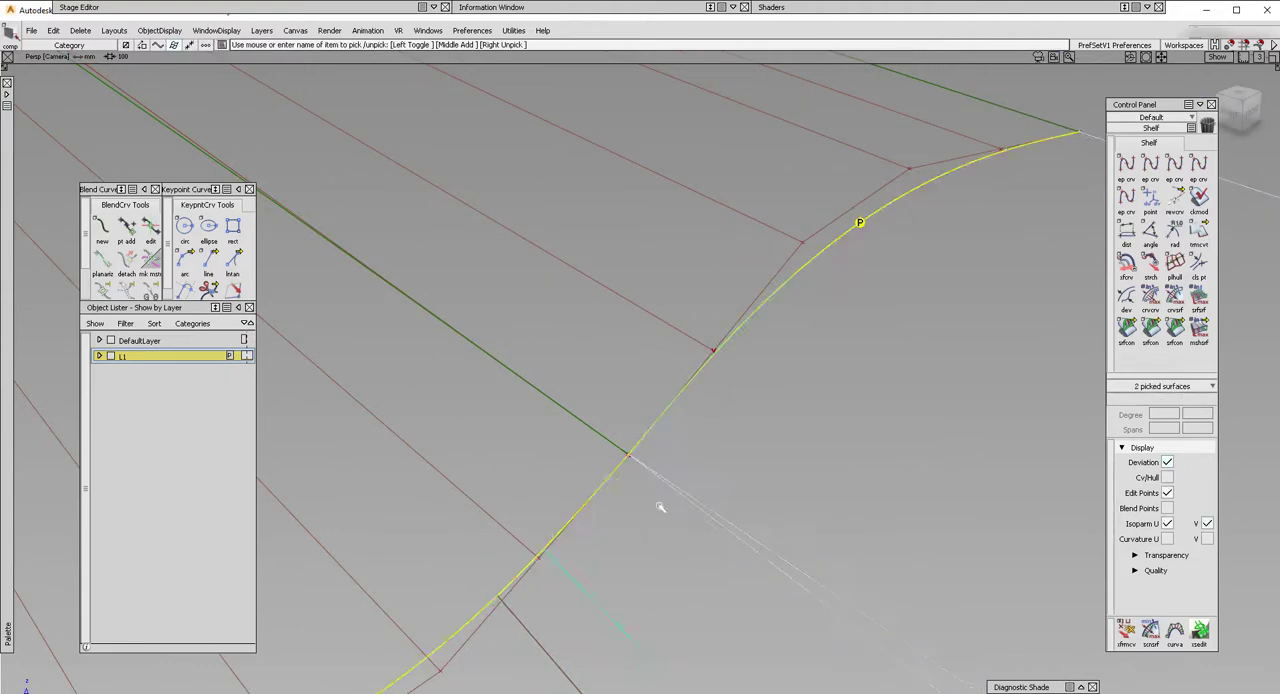
click(1167, 477)
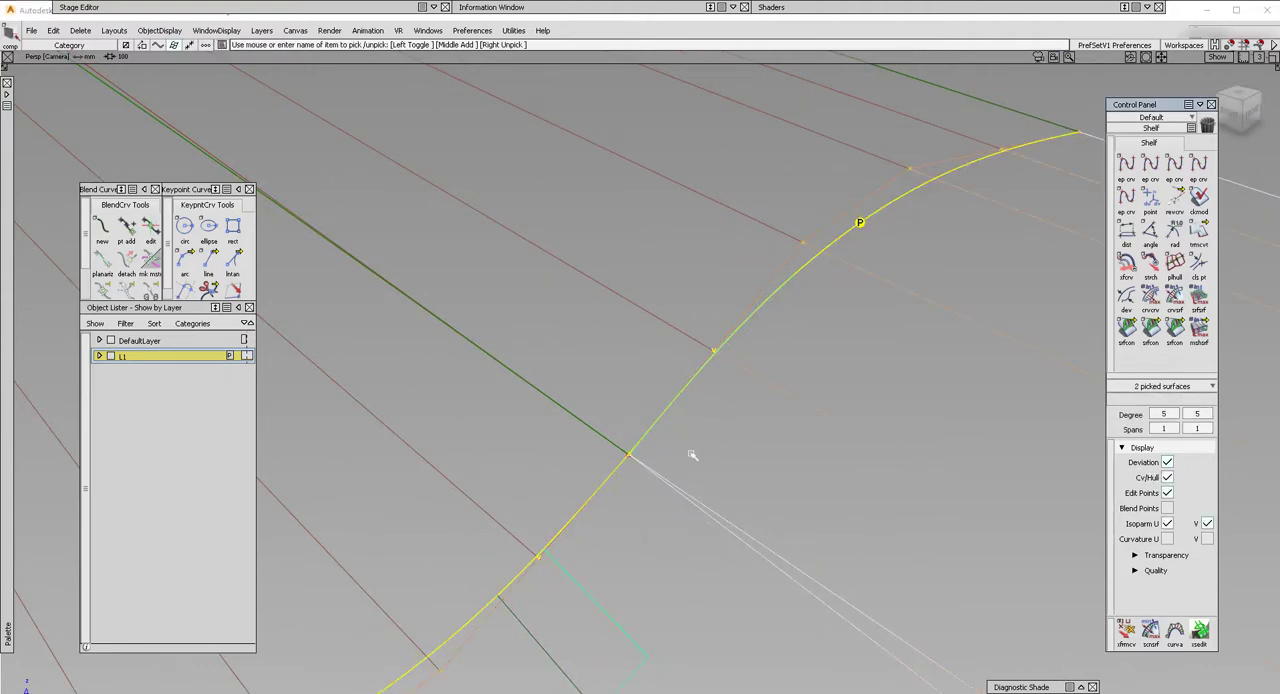
ctrl+shift+drag(702, 530, 700, 453)
mouse_move(726, 471)
ctrl+shift+mouse_down()
mouse_move(628, 463)
mouse_move(656, 468)
ctrl+shift+mouse_up()
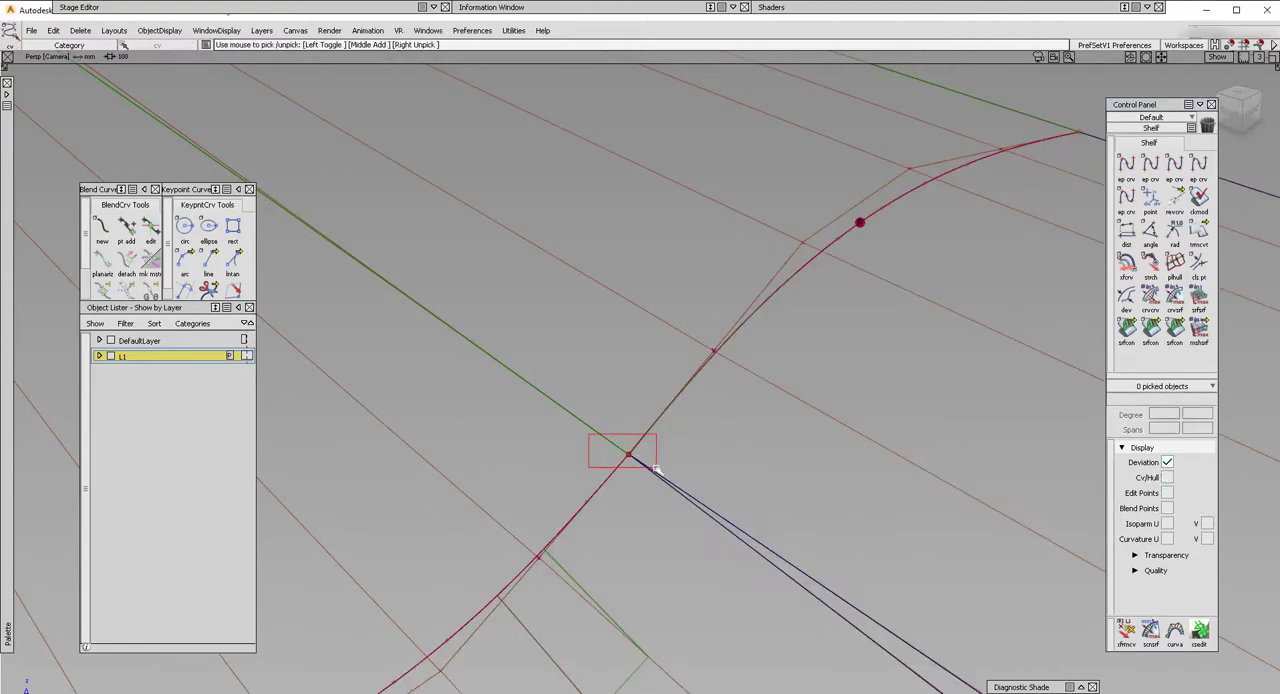
Pick the four corner CVs of both fillets and both blend halves where the surfaces meet.
drag(567, 405, 558, 402)
ctrl+shift+drag(752, 446, 718, 420)
click(717, 421)
click(560, 390)
click(508, 486)
click(683, 552)
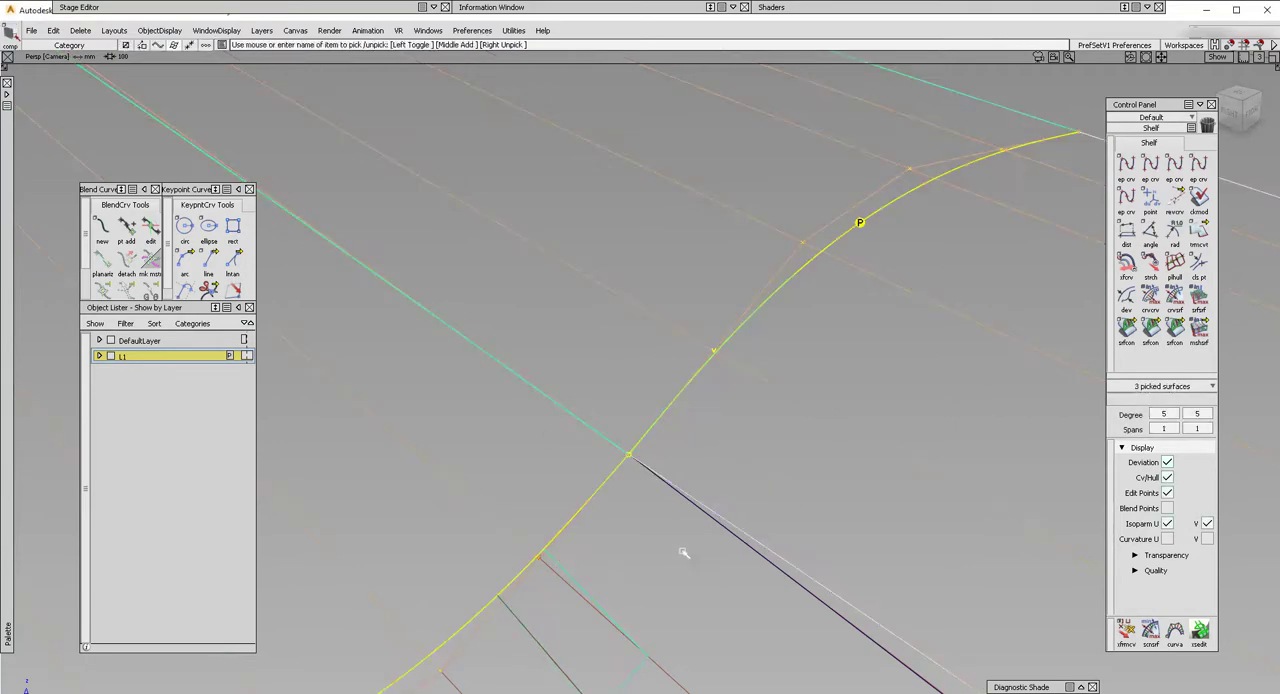
alt+shift+right_drag(683, 552, 688, 542)
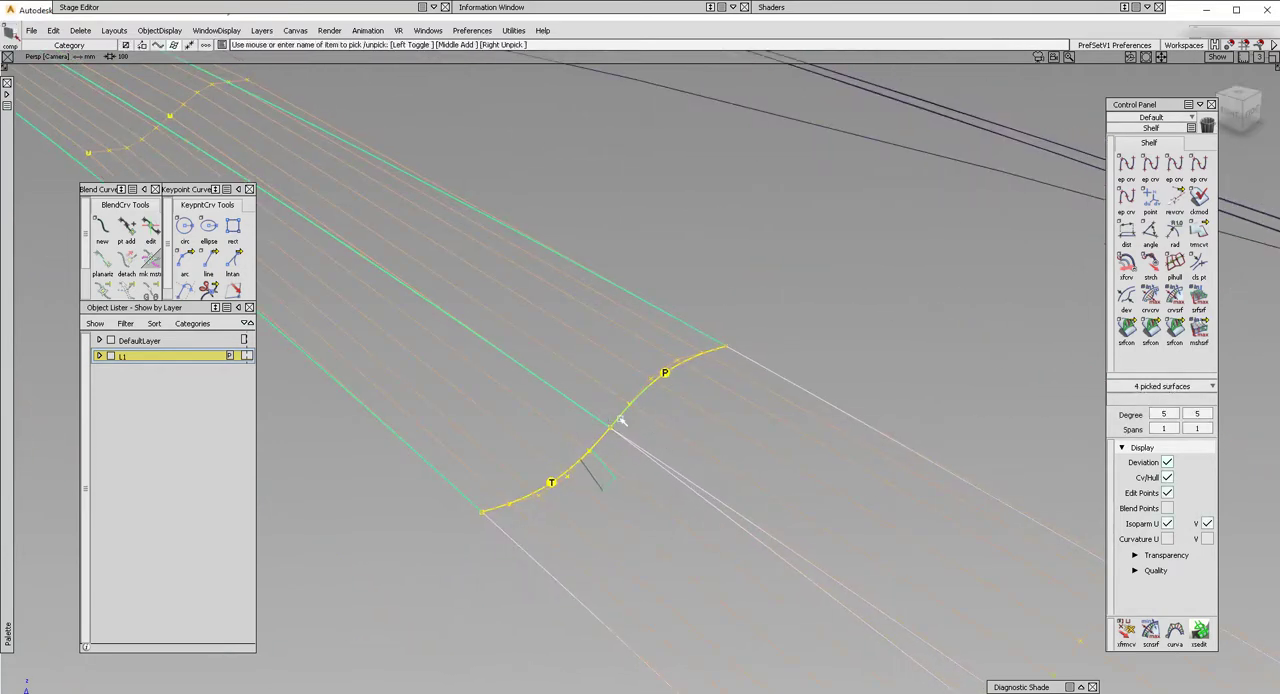
ctrl+shift+drag(636, 468, 630, 404)
alt+shift+right_drag(614, 440, 557, 446)
mouse_move(642, 455)
ctrl+shift+mouse_down()
mouse_move(557, 450)
mouse_move(631, 469)
ctrl+shift+mouse_up()
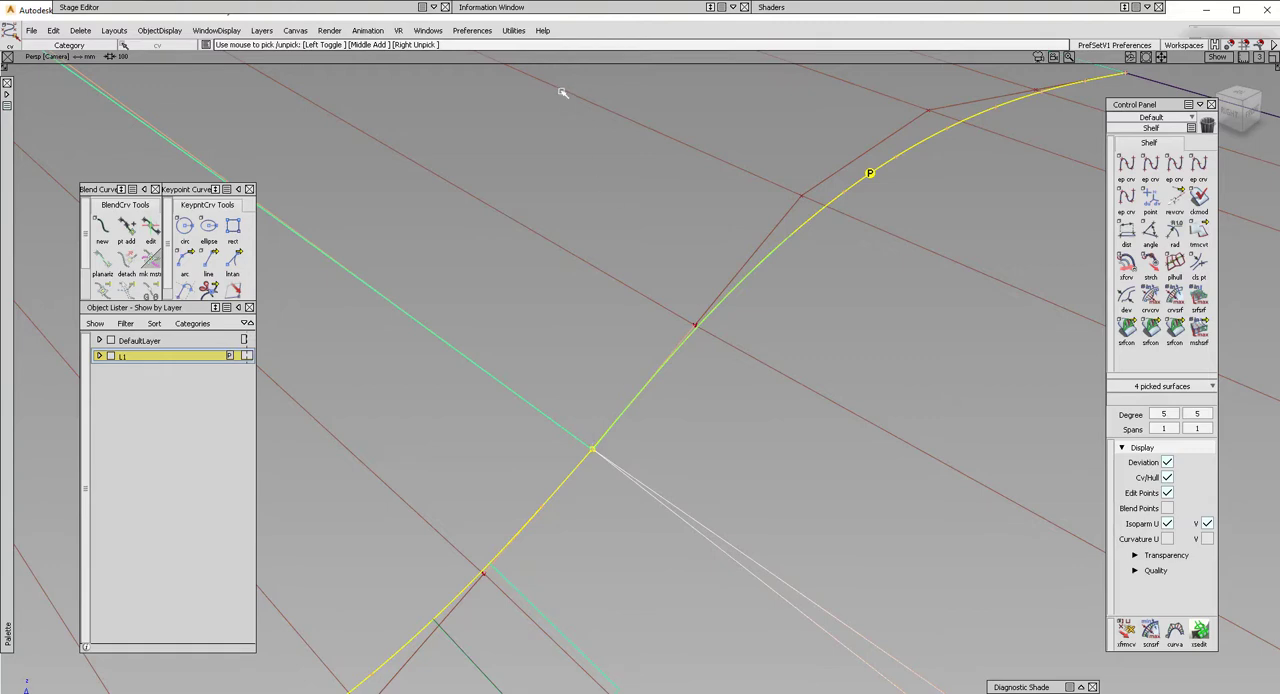
Open the Information Window and expand the position data of all four picked corner CVs.
click(520, 8)
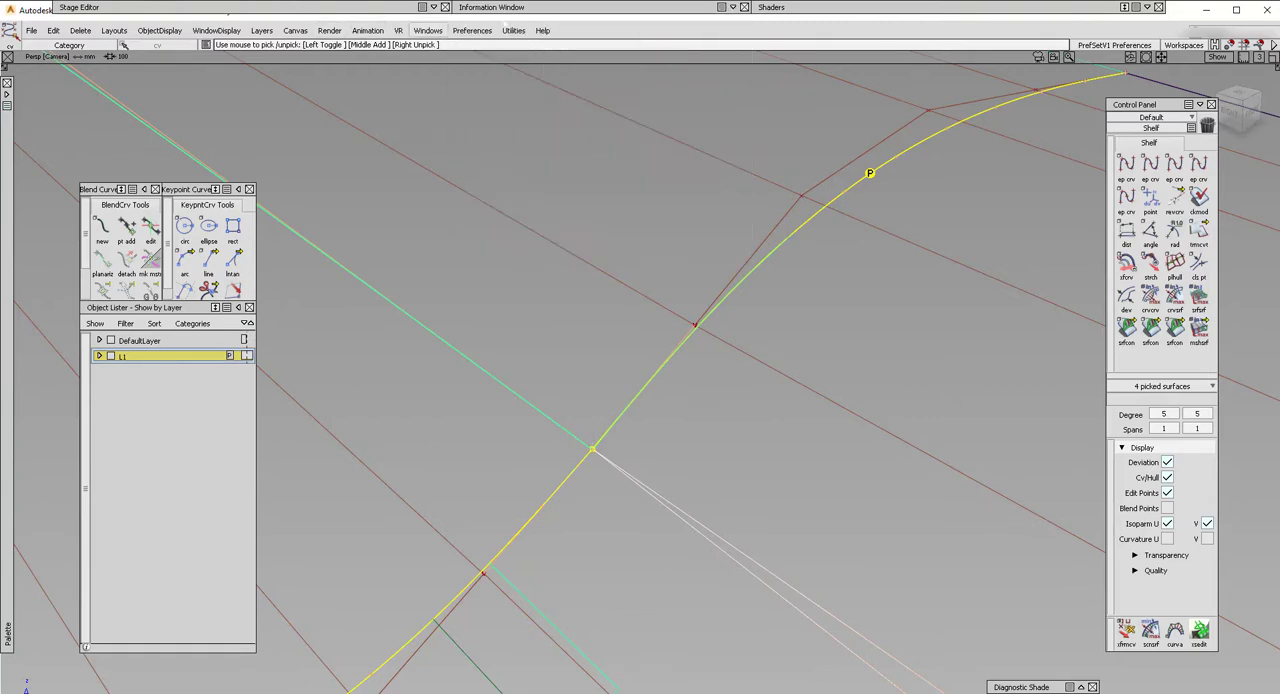
click(427, 30)
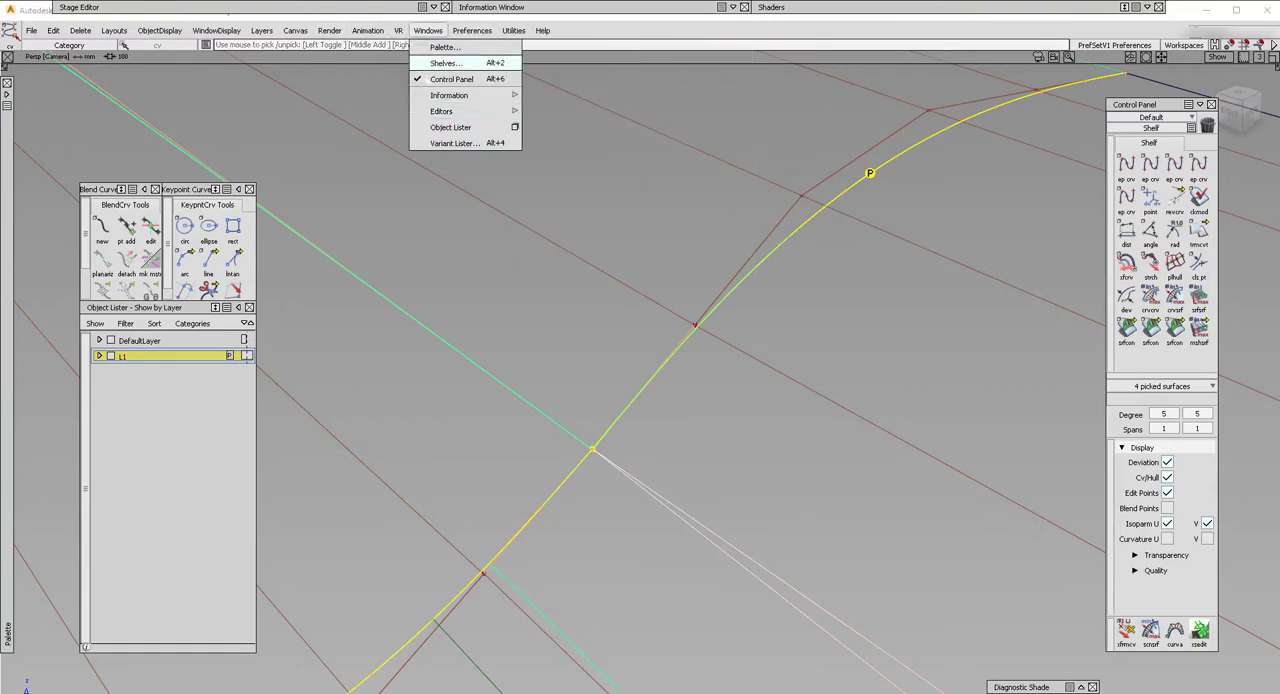
mouse_move(449, 96)
click(584, 95)
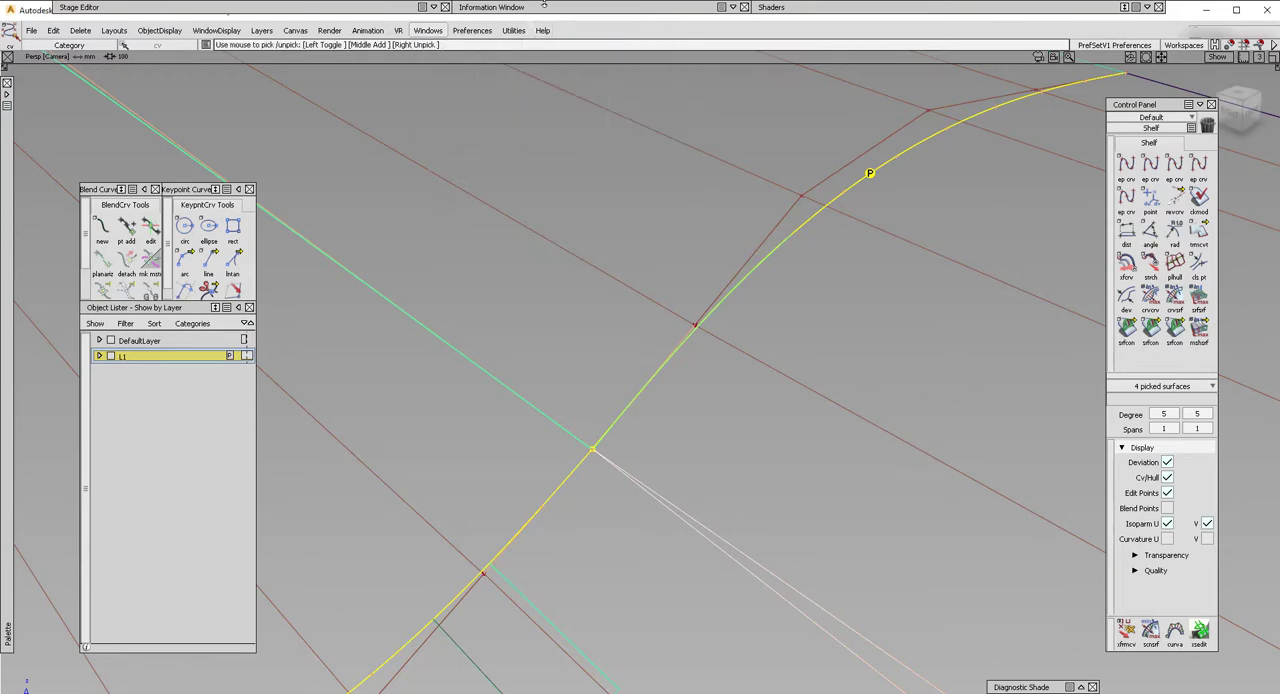
click(471, 23)
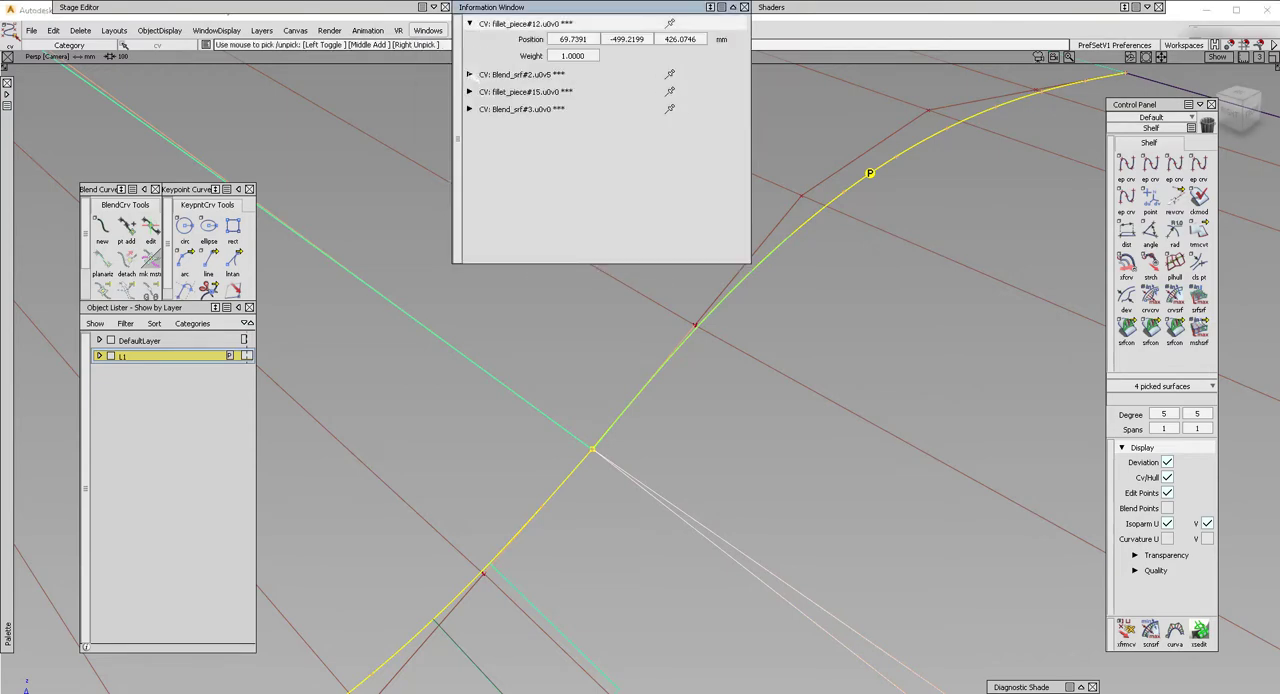
click(469, 74)
click(469, 125)
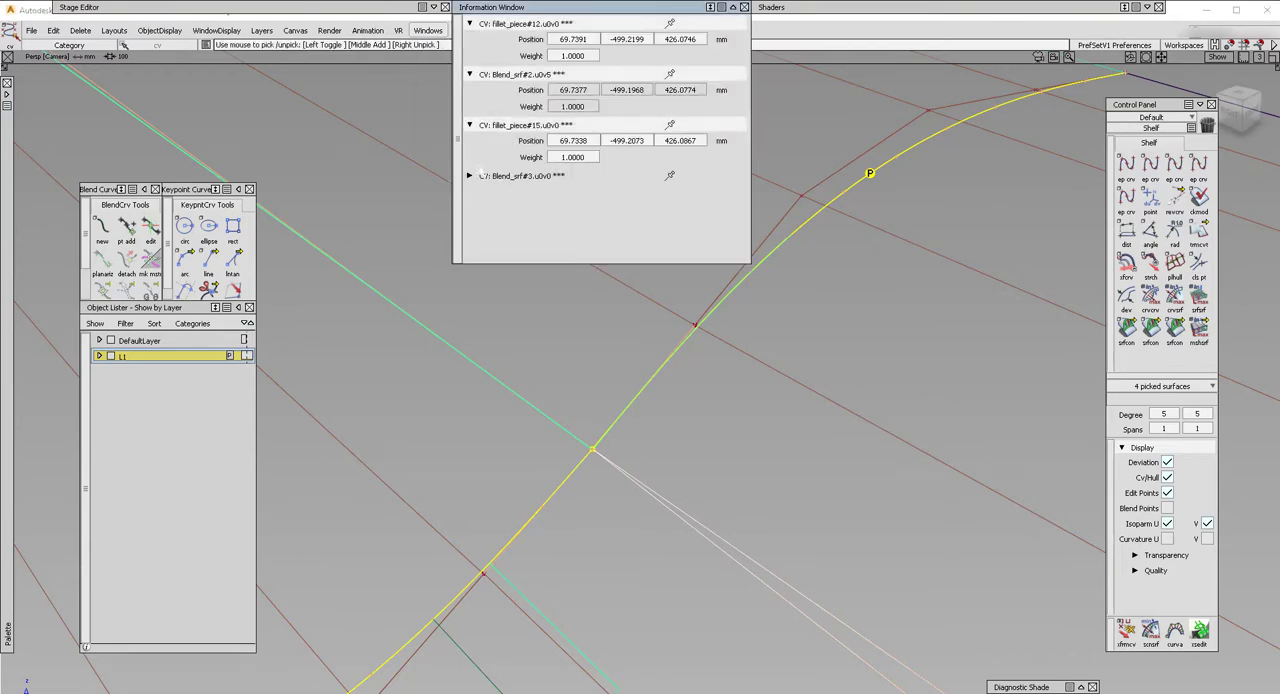
click(469, 175)
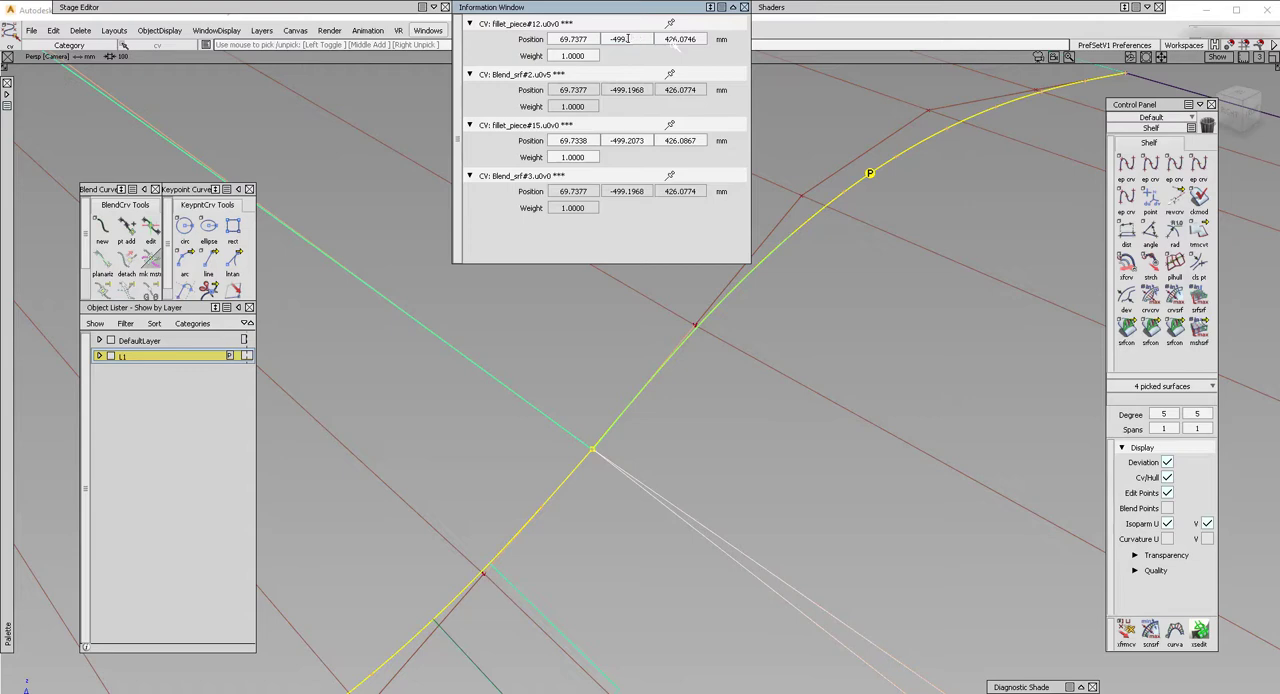
Set the corner CVs of fillet_piece#12 and fillet_piece#15 to position 69.7377, -499.1968, 426.0774 mm and collapse the Information Window.
click(673, 41)
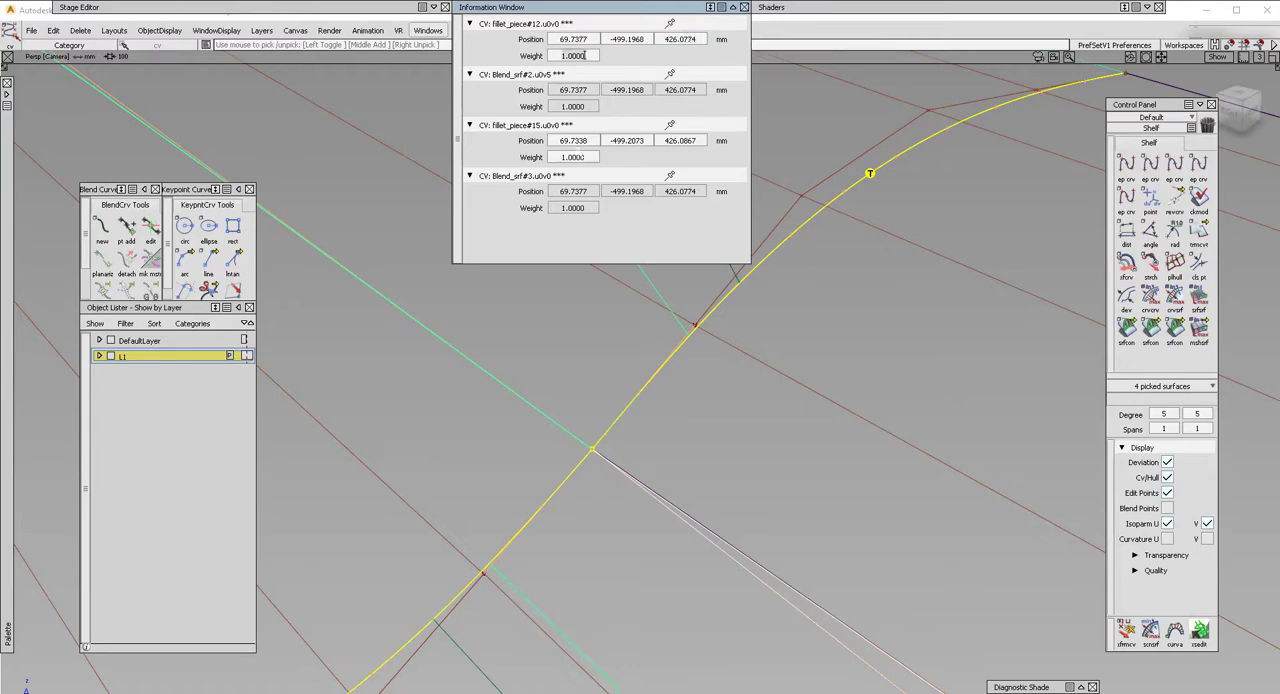
click(587, 39)
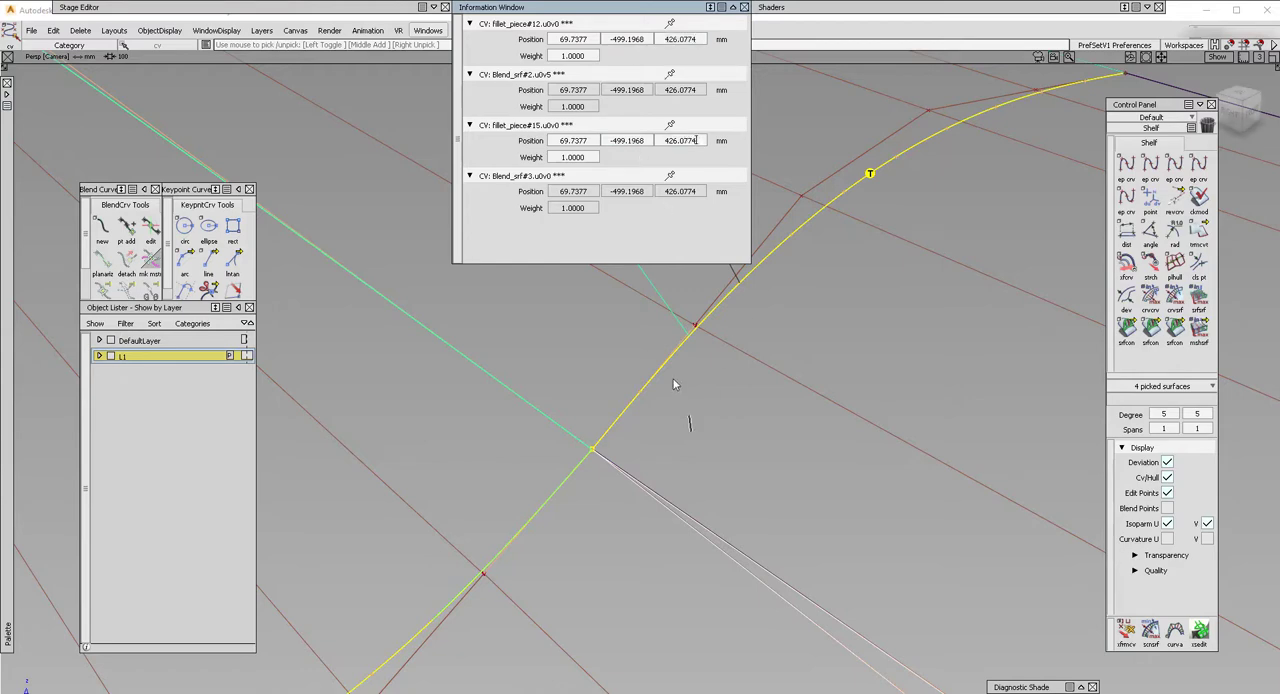
ctrl+shift+drag(689, 416, 691, 431)
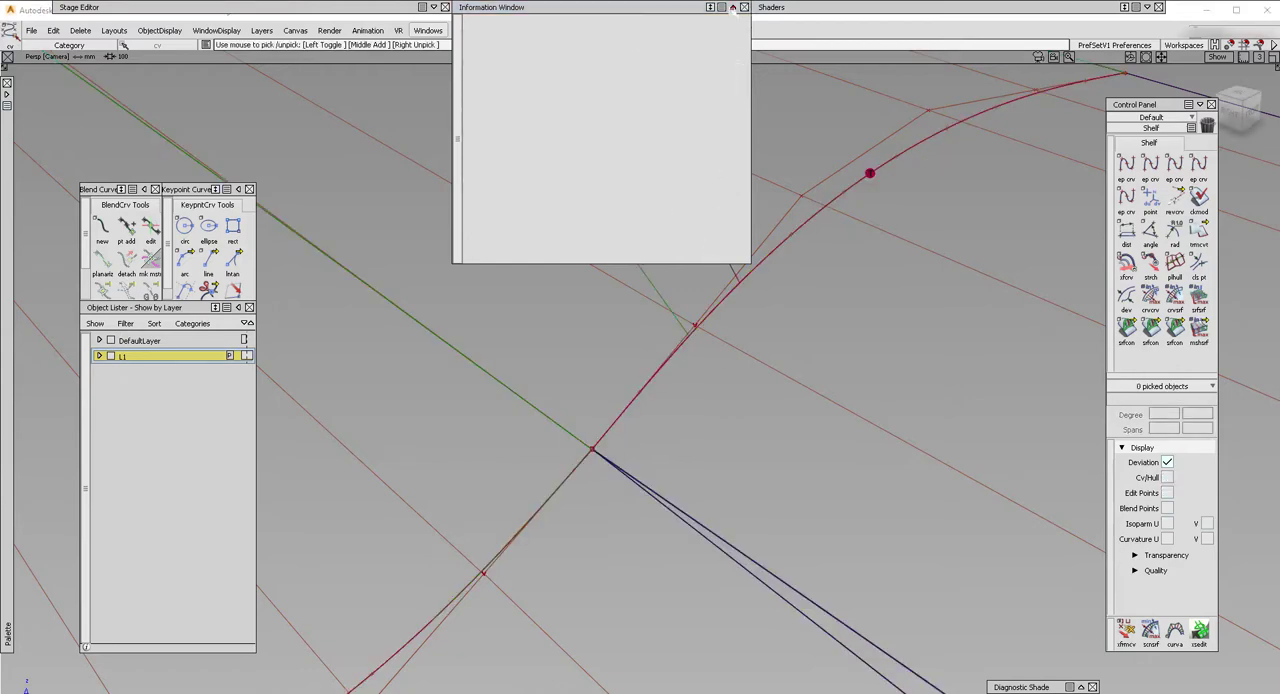
click(733, 7)
Check the surface continuity where the fillets meet the blend halves and along the fillet's long edge.
alt+shift+drag(746, 263, 620, 428)
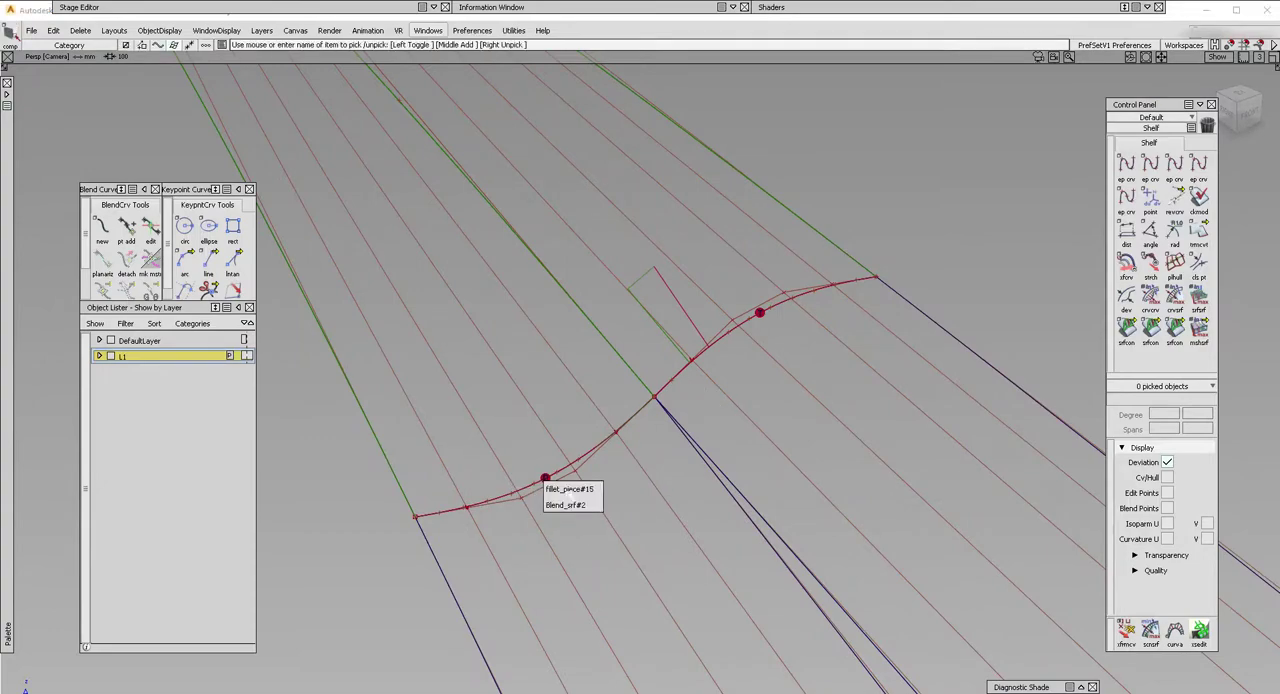
alt+shift+drag(491, 360, 640, 375)
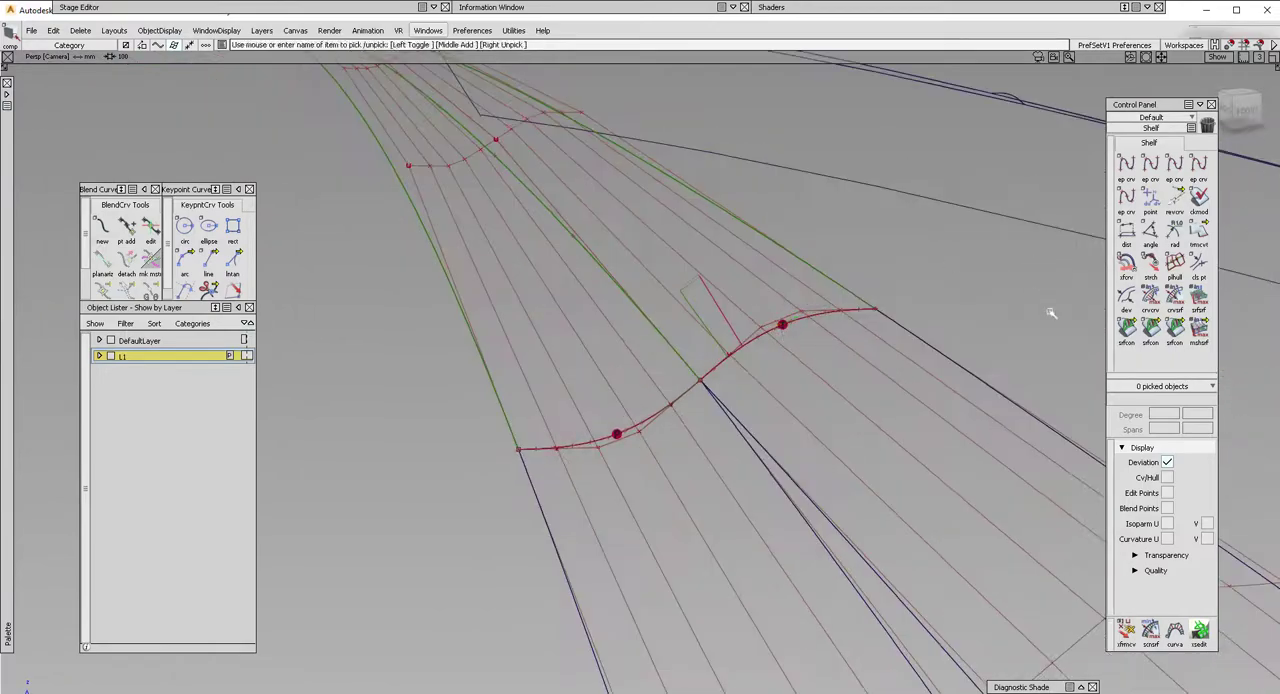
click(1126, 326)
click(655, 416)
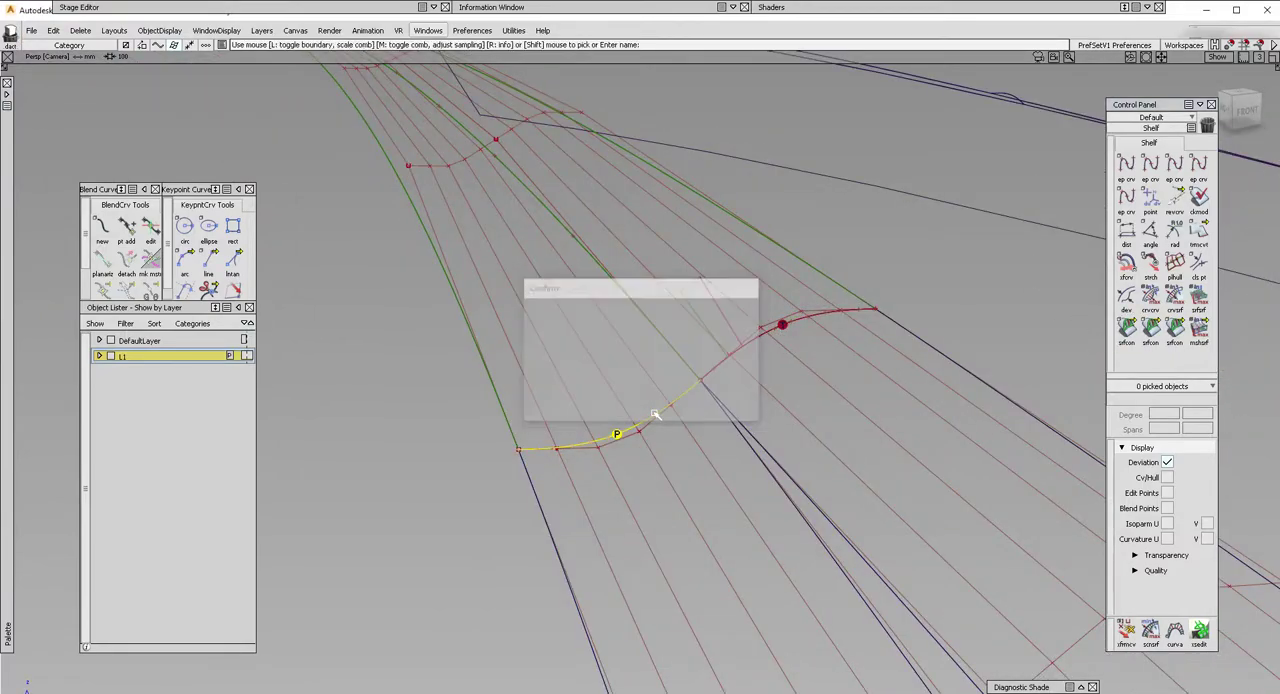
alt+shift+drag(688, 407, 595, 369)
click(703, 353)
ctrl+shift+drag(832, 509, 821, 447)
click(1151, 330)
click(885, 486)
alt+shift+right_drag(885, 486, 774, 483)
alt+shift+drag(774, 483, 759, 526)
ctrl+shift+drag(841, 597, 825, 519)
alt+shift+middle_drag(775, 495, 632, 355)
Align the long edge of fillet_piece#15 to the adjoining draft wall with G1 continuity.
key(ctrl+a)
click(762, 487)
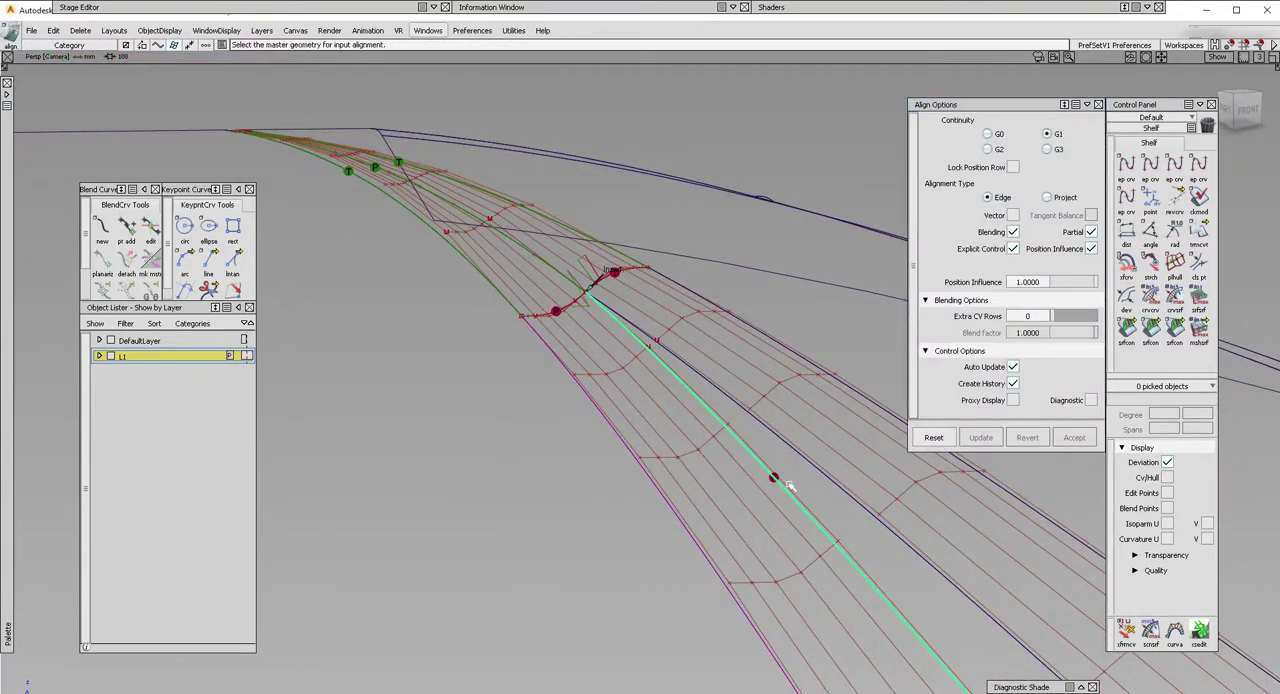
click(790, 485)
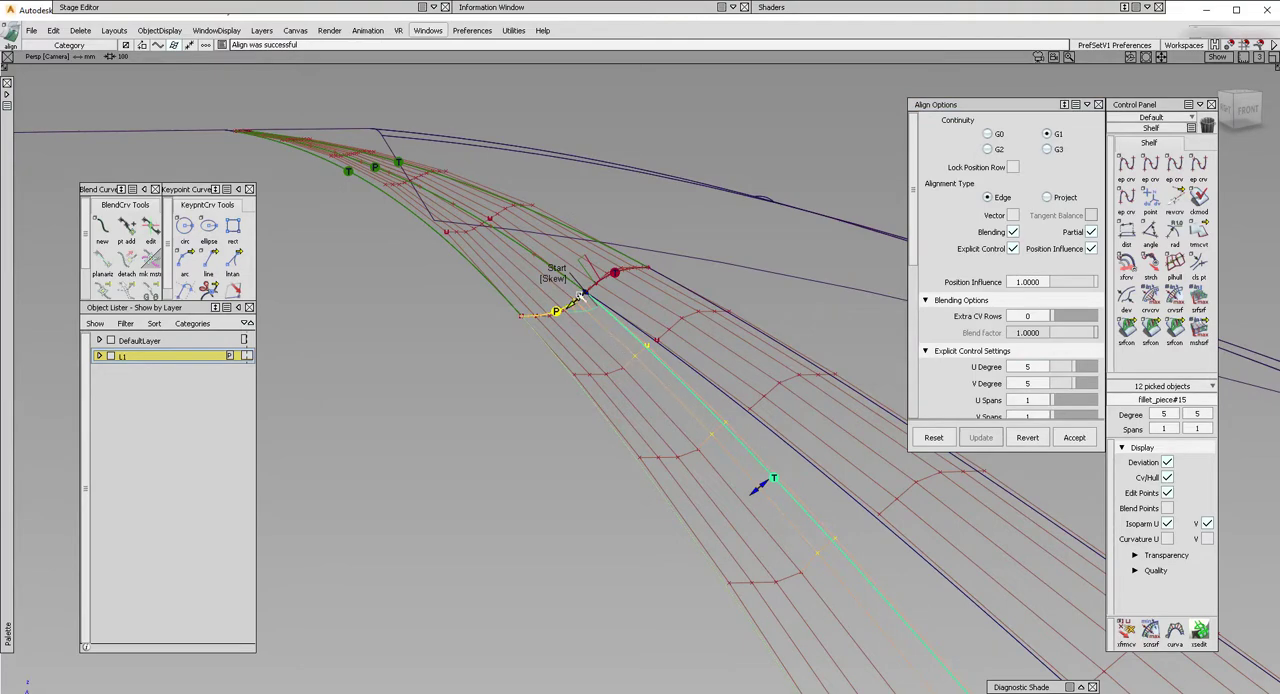
alt+shift+right_drag(580, 323, 657, 334)
ctrl+shift+drag(657, 334, 657, 356)
ctrl+shift+drag(598, 332, 668, 334)
Move the corner CV Blend_srf#2.u0v5 onto the point where the two fillets meet.
click(680, 329)
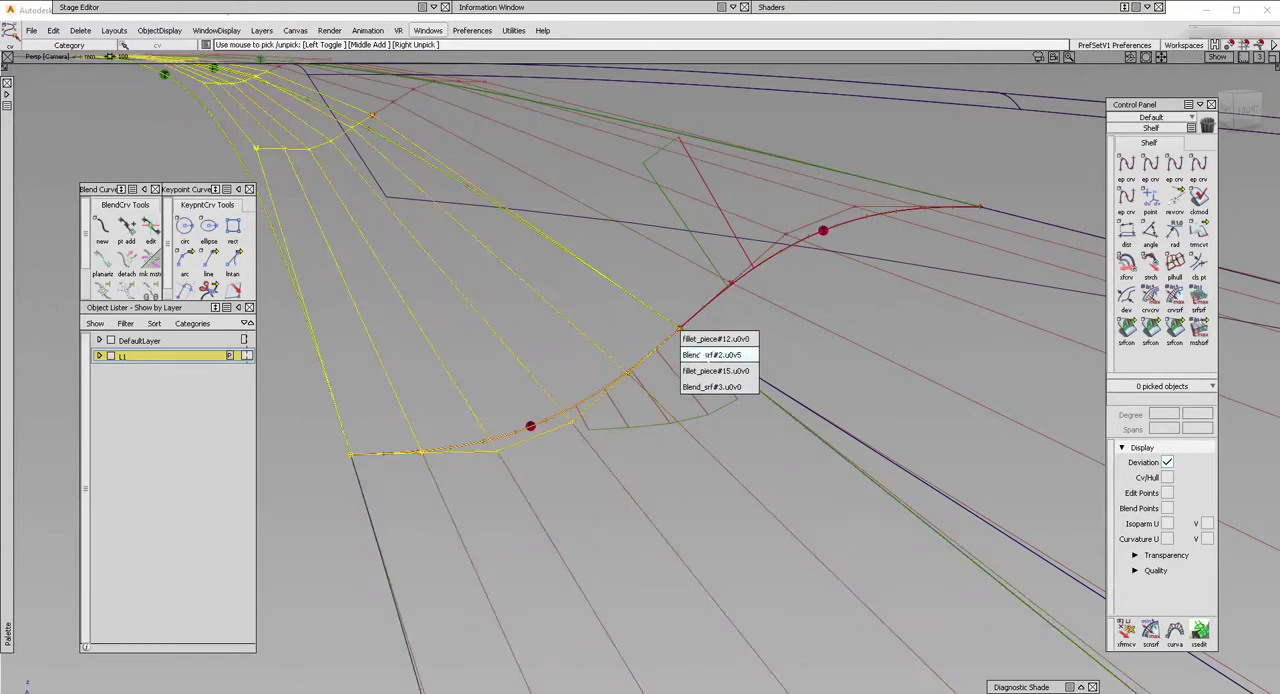
click(706, 356)
ctrl+shift+middle_drag(695, 396, 680, 326)
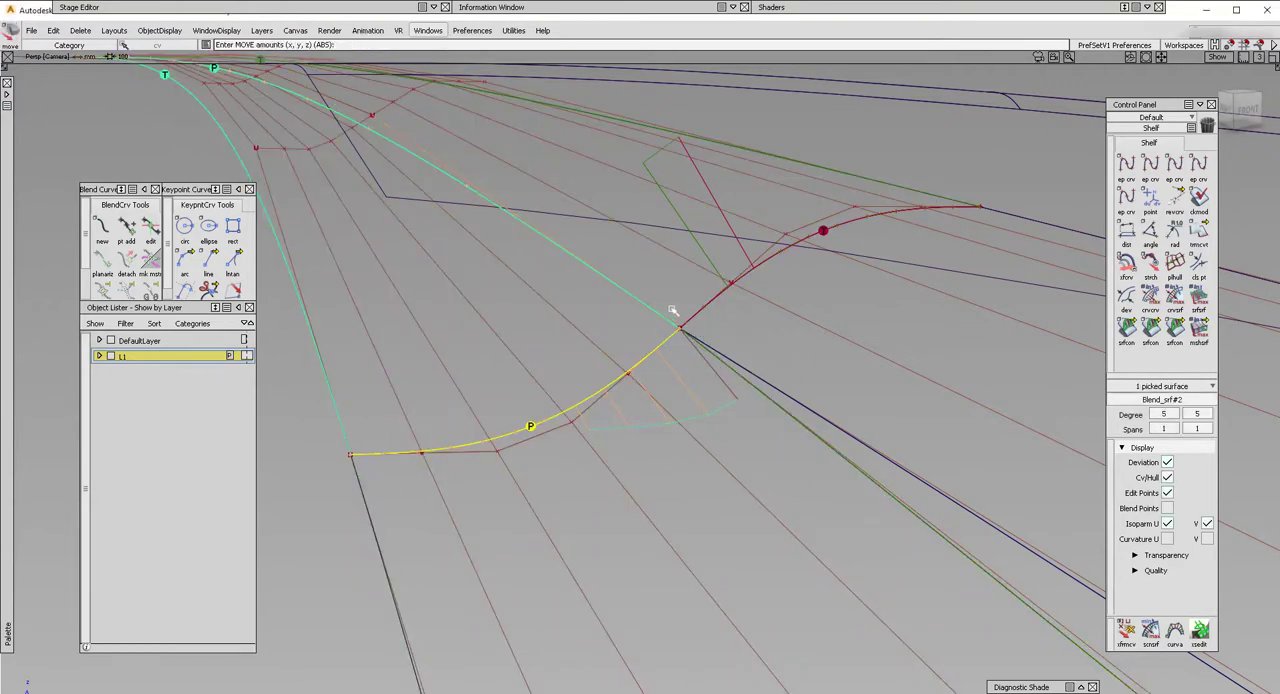
click(673, 310)
ctrl+shift+drag(640, 408, 640, 441)
ctrl+shift+drag(641, 402, 644, 380)
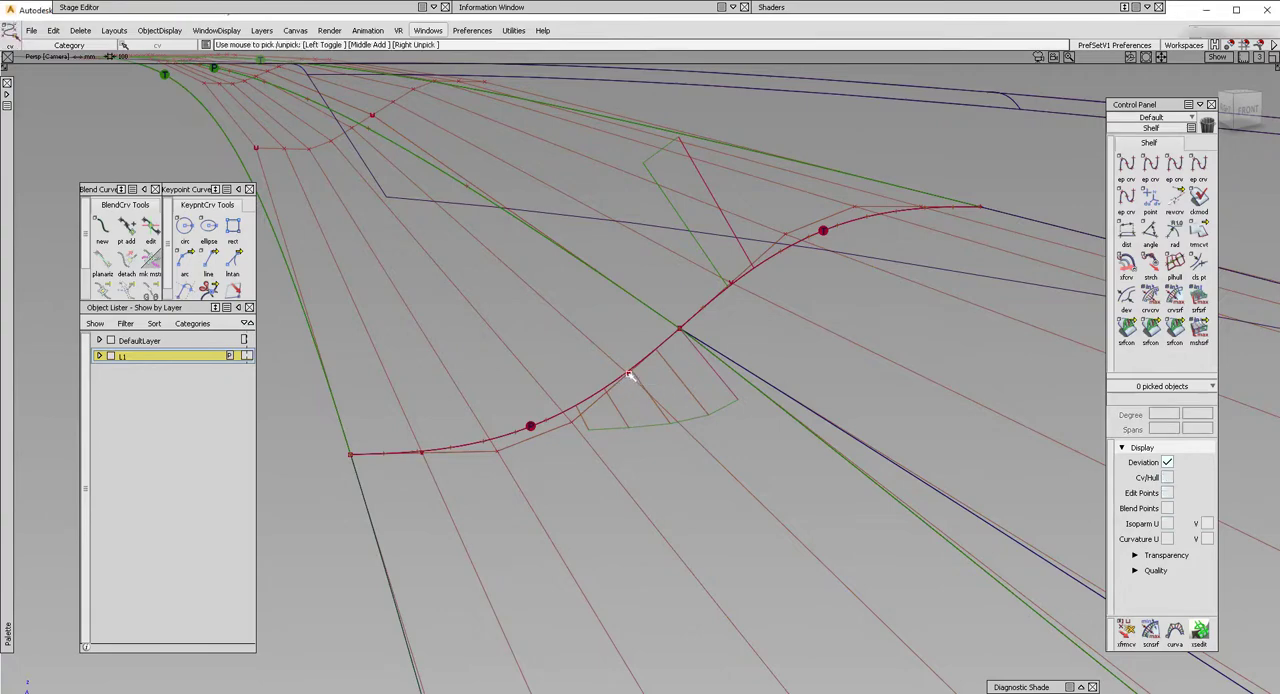
click(629, 374)
click(649, 399)
ctrl+shift+right_drag(630, 390, 625, 354)
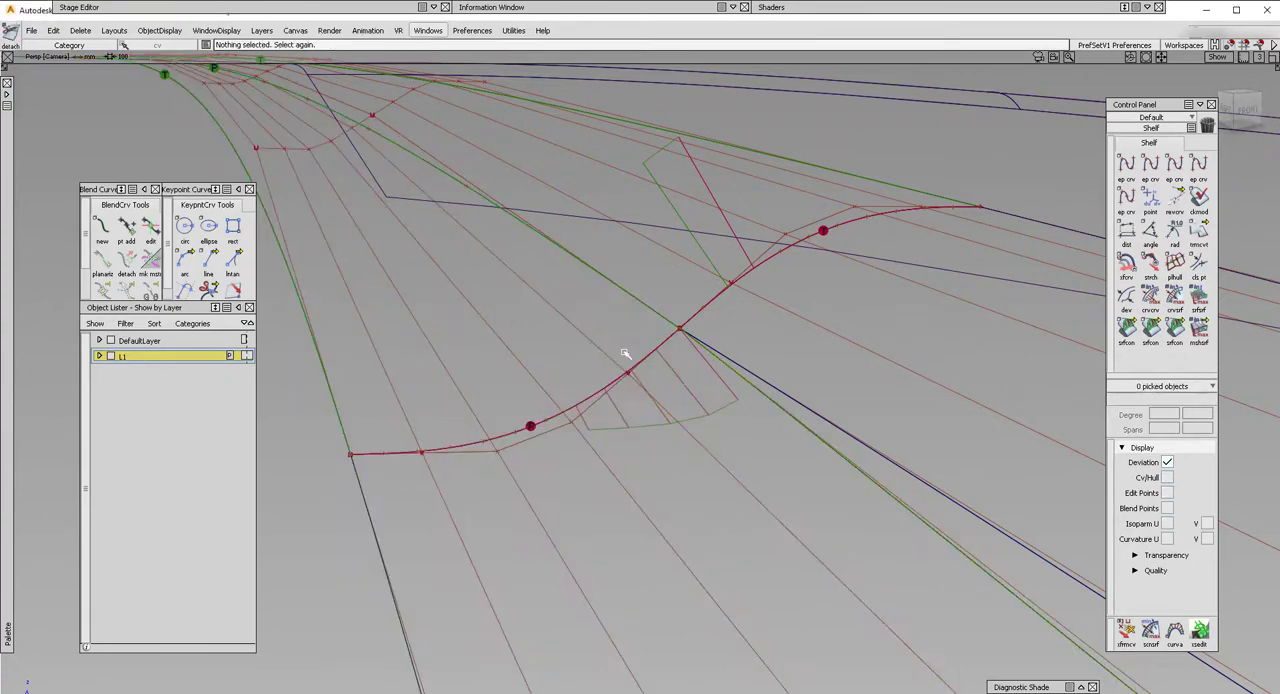
ctrl+shift+drag(650, 396, 636, 373)
click(629, 374)
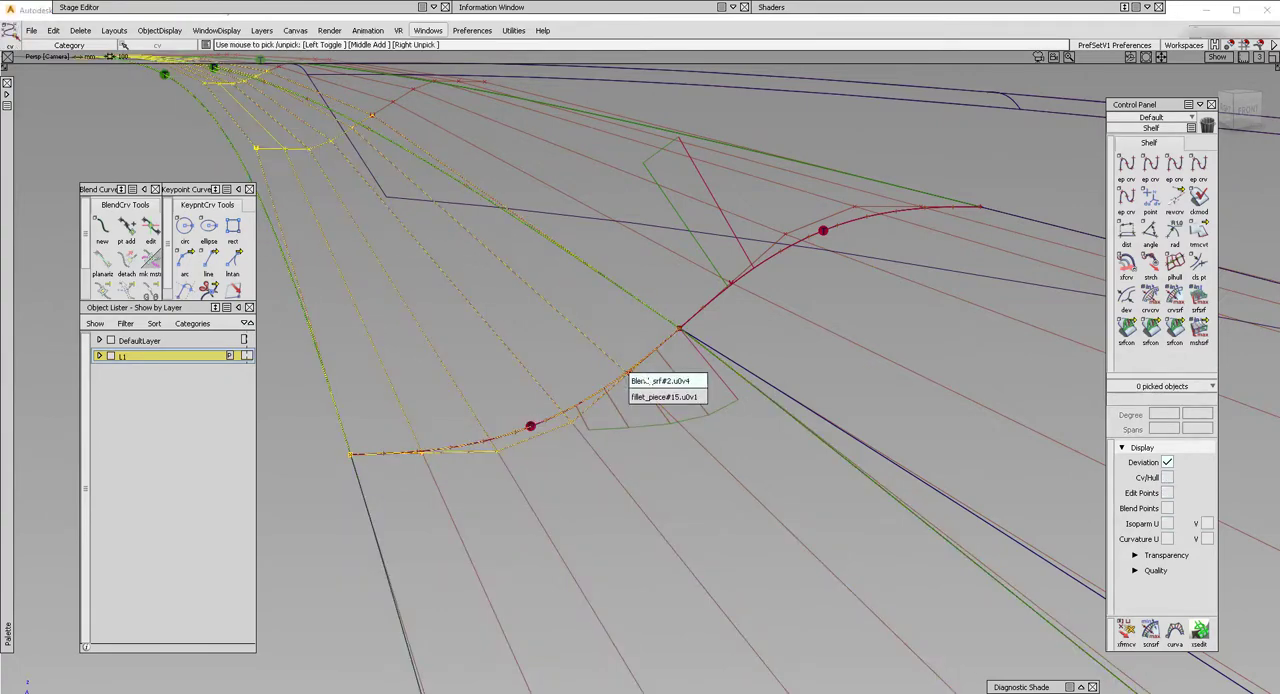
click(653, 384)
ctrl+shift+middle_drag(653, 405, 629, 350)
ctrl+shift+drag(665, 374, 662, 374)
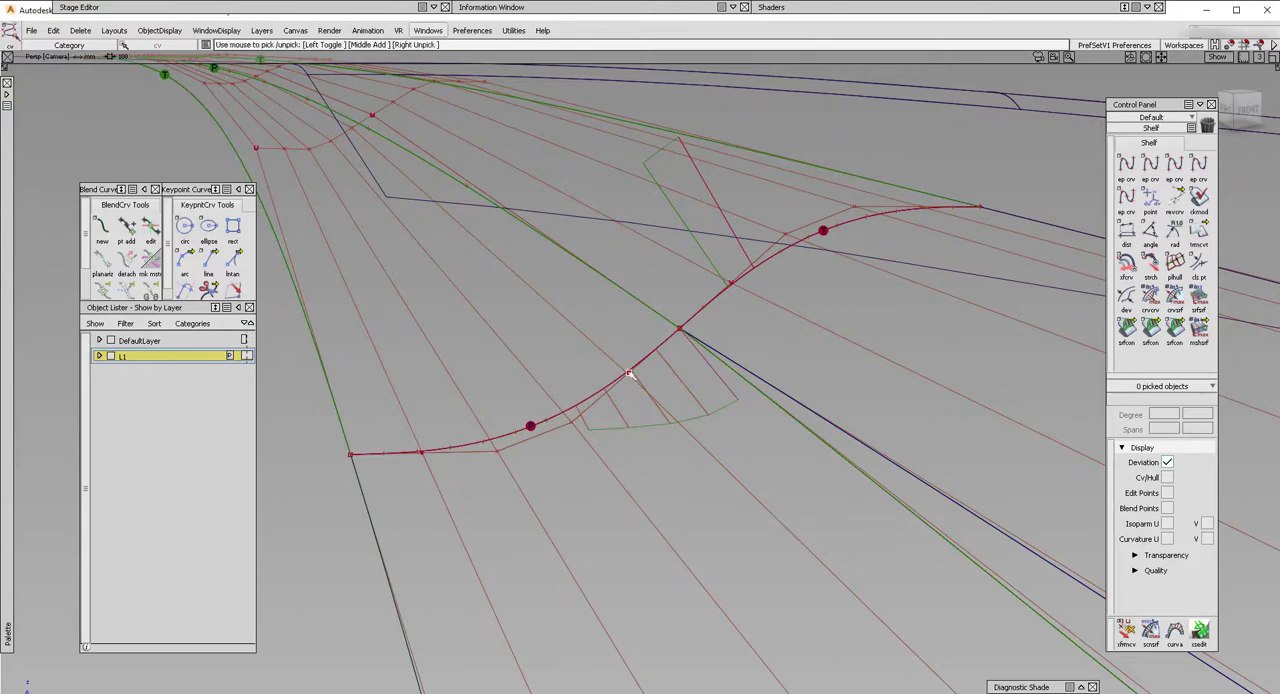
Pick the CV Blend_srf#2.u0v4 beside the corner and move it.
click(630, 375)
click(650, 384)
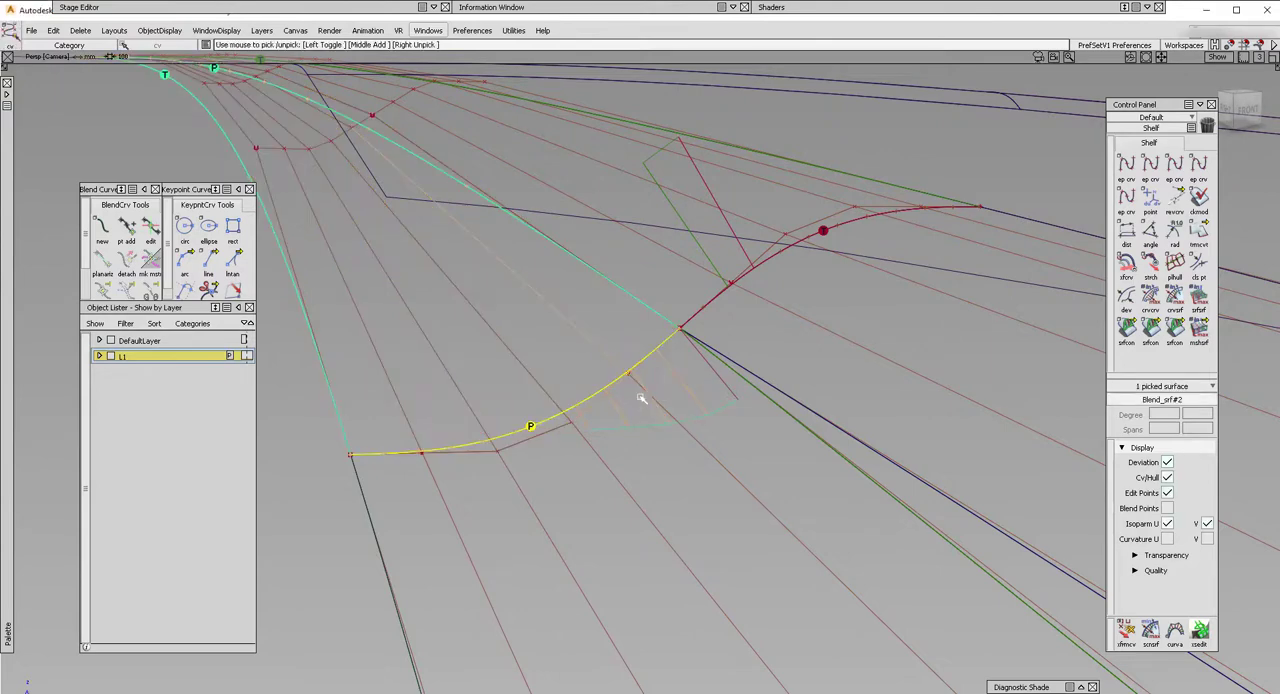
ctrl+shift+middle_drag(640, 397, 635, 361)
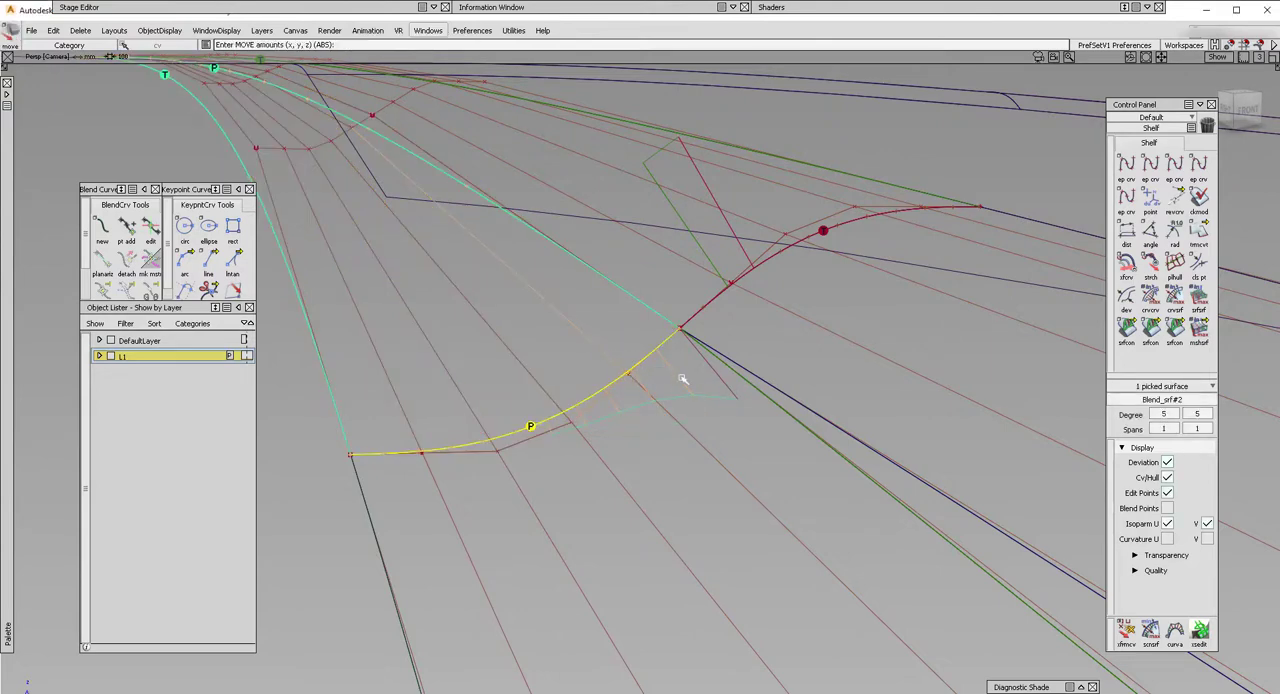
Align the long edge of fillet_piece#12 to the adjoining draft wall with G1 continuity.
alt+shift+right_drag(708, 390, 673, 407)
ctrl+shift+drag(848, 435, 851, 462)
ctrl+shift+right_drag(851, 462, 864, 480)
click(864, 480)
click(866, 483)
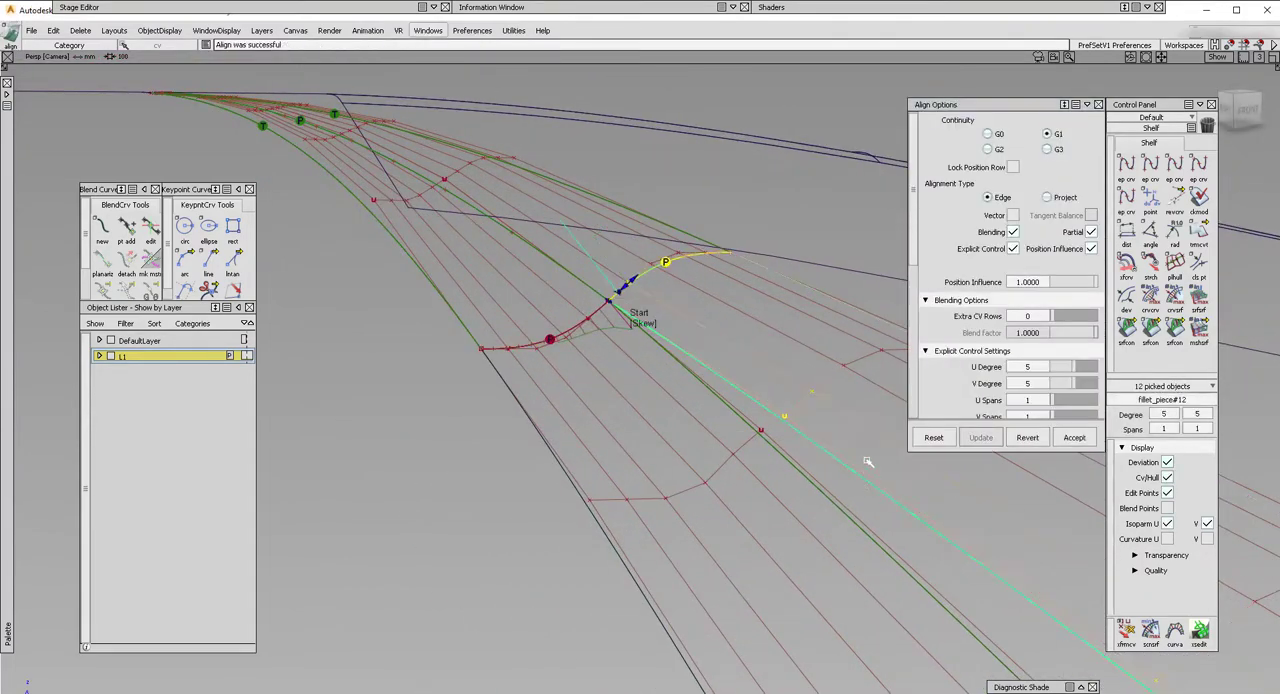
Align the end edge of Blend_srf#2 to fillet_piece#15.
alt+shift+drag(712, 318, 674, 386)
ctrl+shift+drag(547, 314, 549, 338)
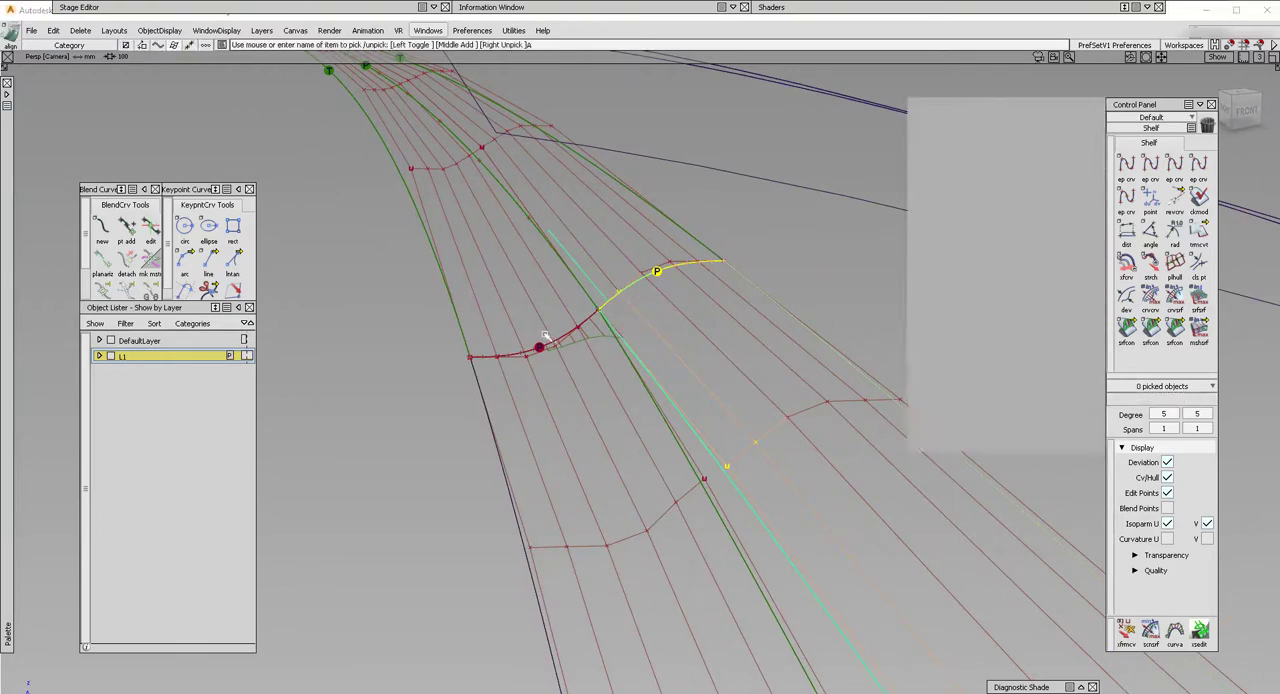
ctrl+shift+right_drag(549, 338, 549, 360)
click(549, 360)
key(Return)
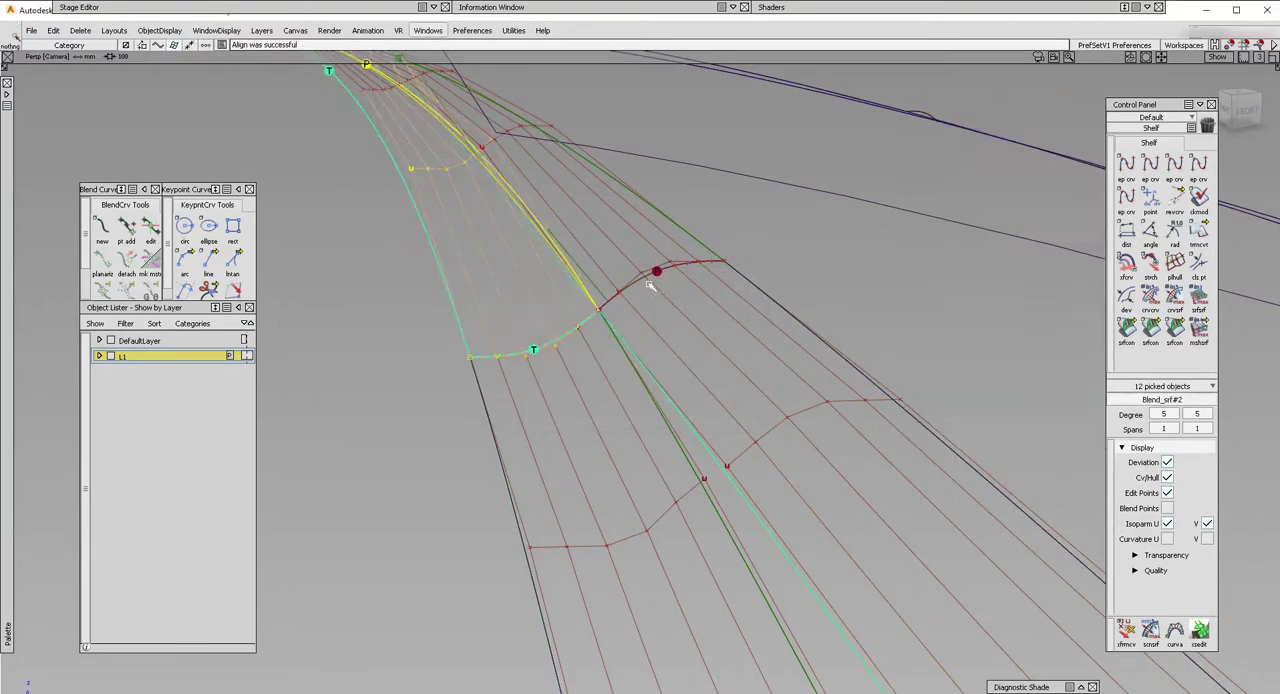
Align the end edge of Blend_srf#3 to fillet_piece#12 with G1 continuity.
click(651, 281)
click(657, 276)
key(Return)
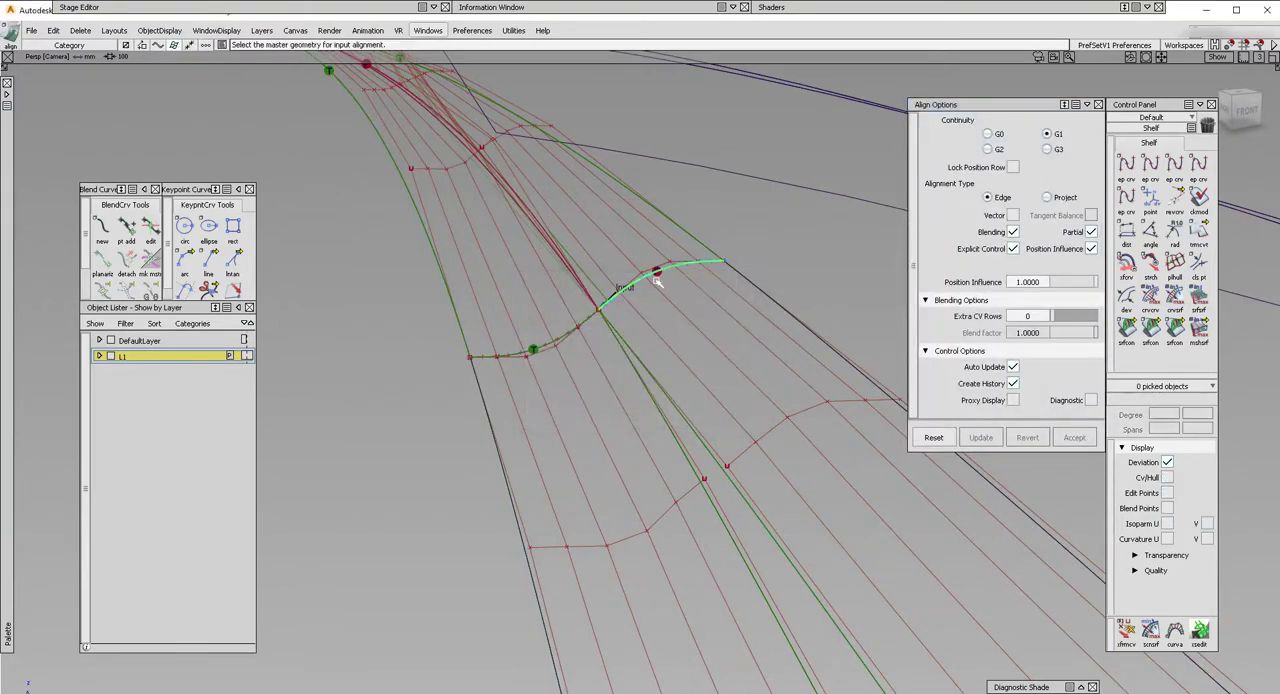
click(630, 338)
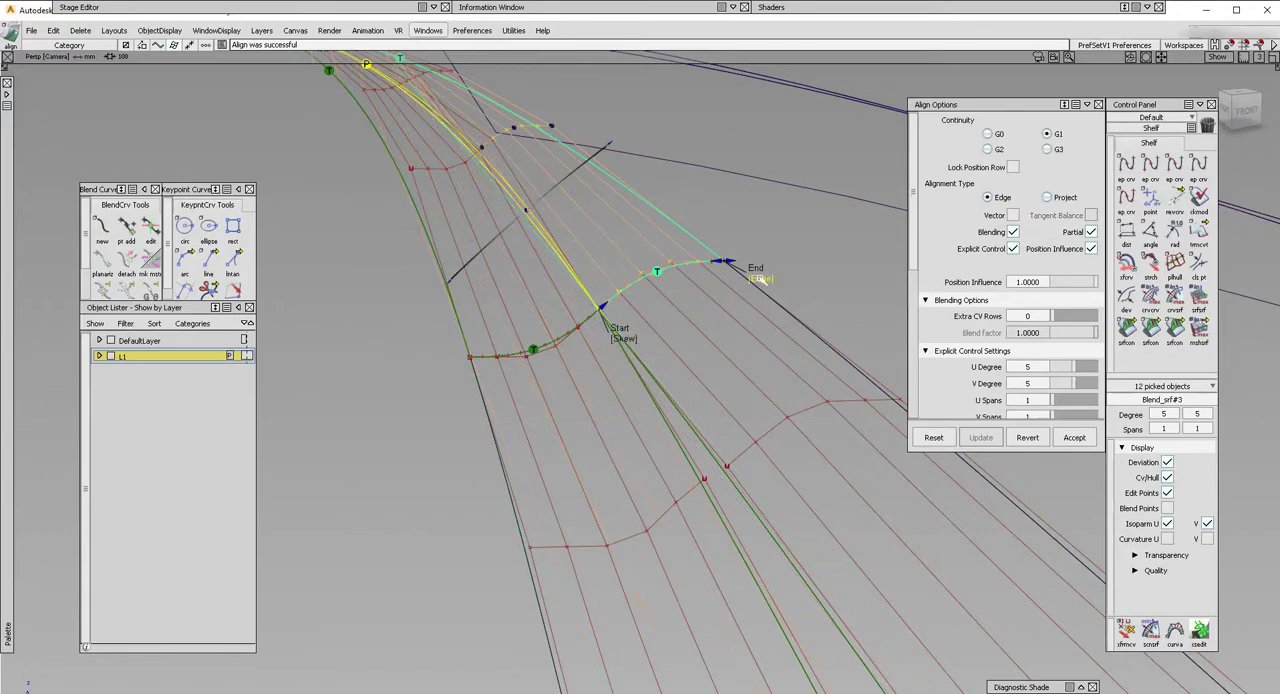
Check the surface continuity along the edge shared by the two aligned blend halves.
ctrl+shift+drag(574, 436, 596, 412)
click(533, 328)
ctrl+shift+drag(614, 446, 607, 366)
alt+shift+drag(572, 362, 697, 320)
mouse_move(497, 290)
alt+shift+mouse_down()
mouse_move(508, 331)
mouse_move(471, 314)
mouse_move(484, 292)
alt+shift+mouse_up()
click(1126, 328)
click(641, 367)
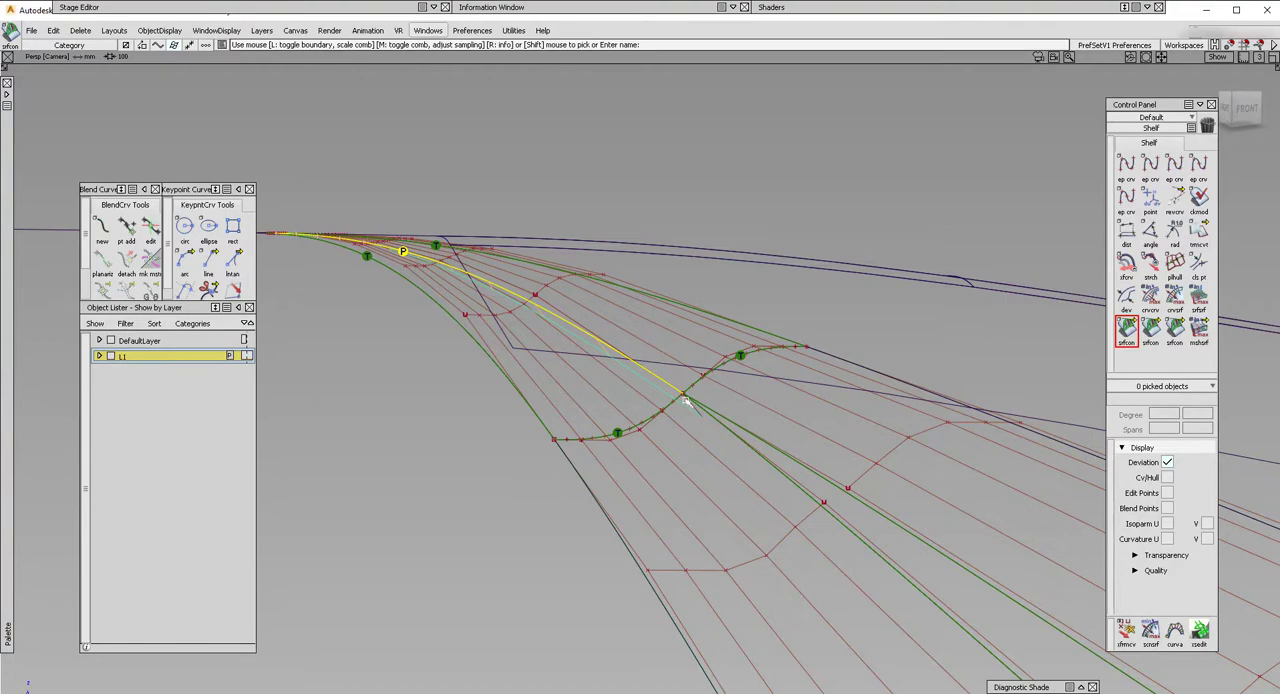
mouse_move(686, 400)
alt+shift+mouse_down()
mouse_move(766, 451)
mouse_move(775, 390)
mouse_move(694, 457)
alt+shift+mouse_up()
Select both fillets and both blend halves and delete their construction history.
ctrl+shift+drag(620, 417, 697, 406)
drag(851, 525, 628, 364)
click(80, 30)
click(110, 62)
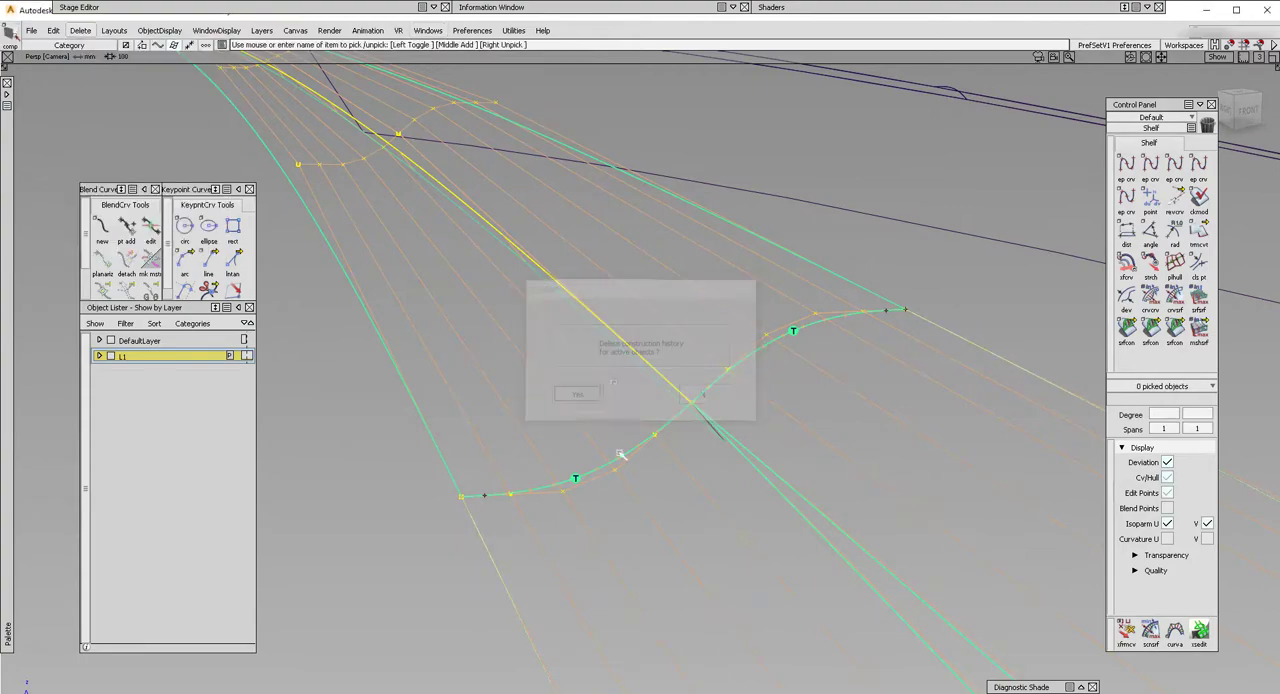
click(588, 394)
Pick the corner CV fillet_piece#12.u0v0 and move it onto the shared corner point.
click(694, 408)
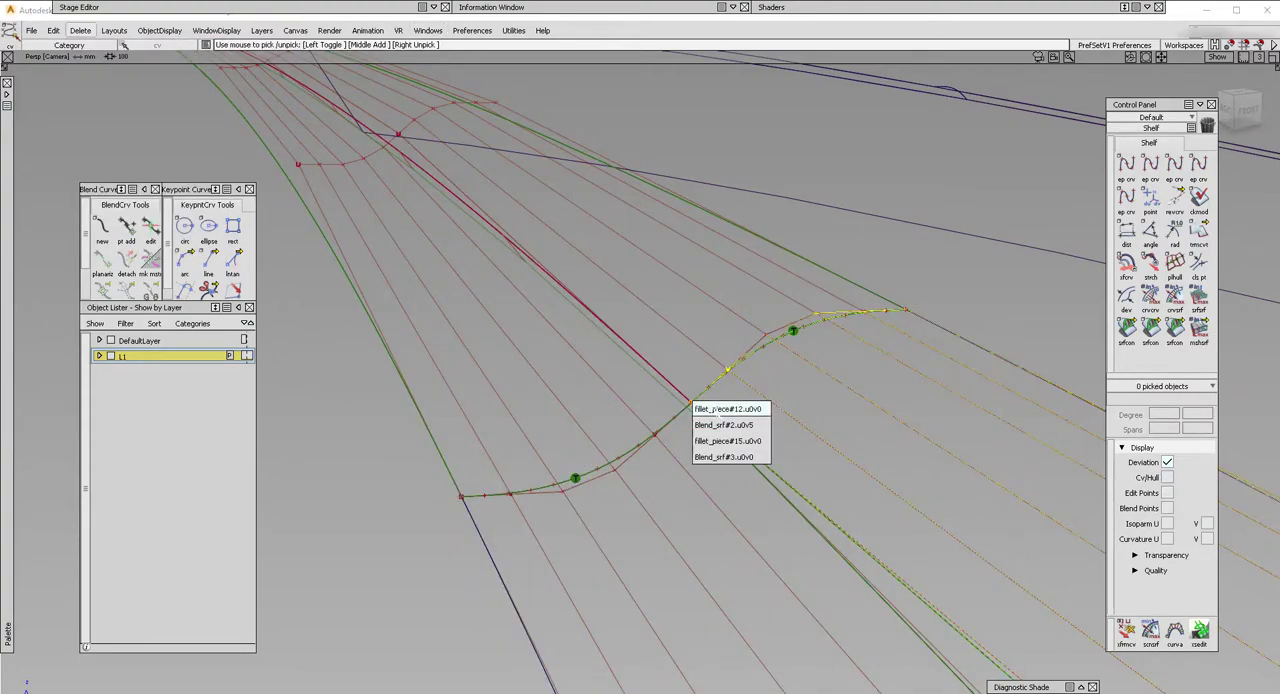
click(716, 411)
ctrl+shift+middle_drag(722, 437, 695, 388)
ctrl+click(690, 384)
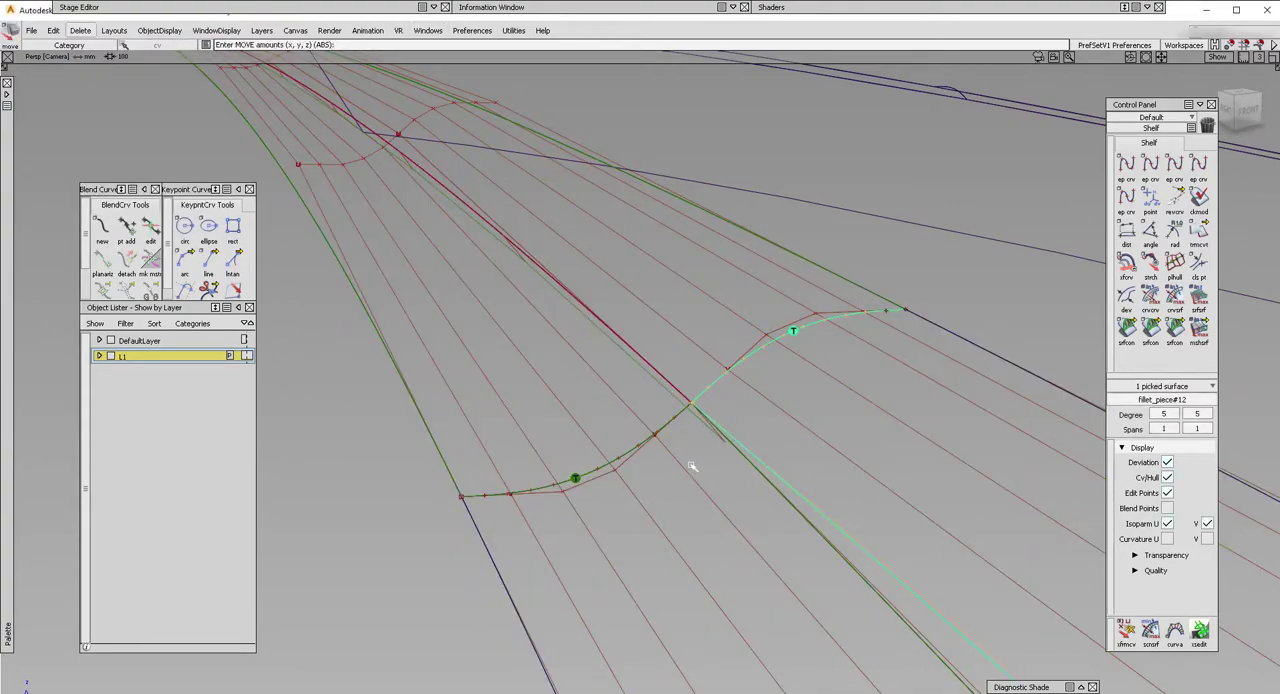
Pick the corner CV of Blend_srf#2 and move it onto the shared corner point.
mouse_move(638, 414)
ctrl+shift+mouse_down()
mouse_move(698, 417)
mouse_move(692, 406)
ctrl+shift+mouse_up()
click(692, 406)
click(711, 429)
mouse_move(708, 440)
ctrl+shift+middle_down()
mouse_move(709, 397)
mouse_move(694, 386)
ctrl+shift+middle_up()
alt+shift+drag(677, 380, 651, 374)
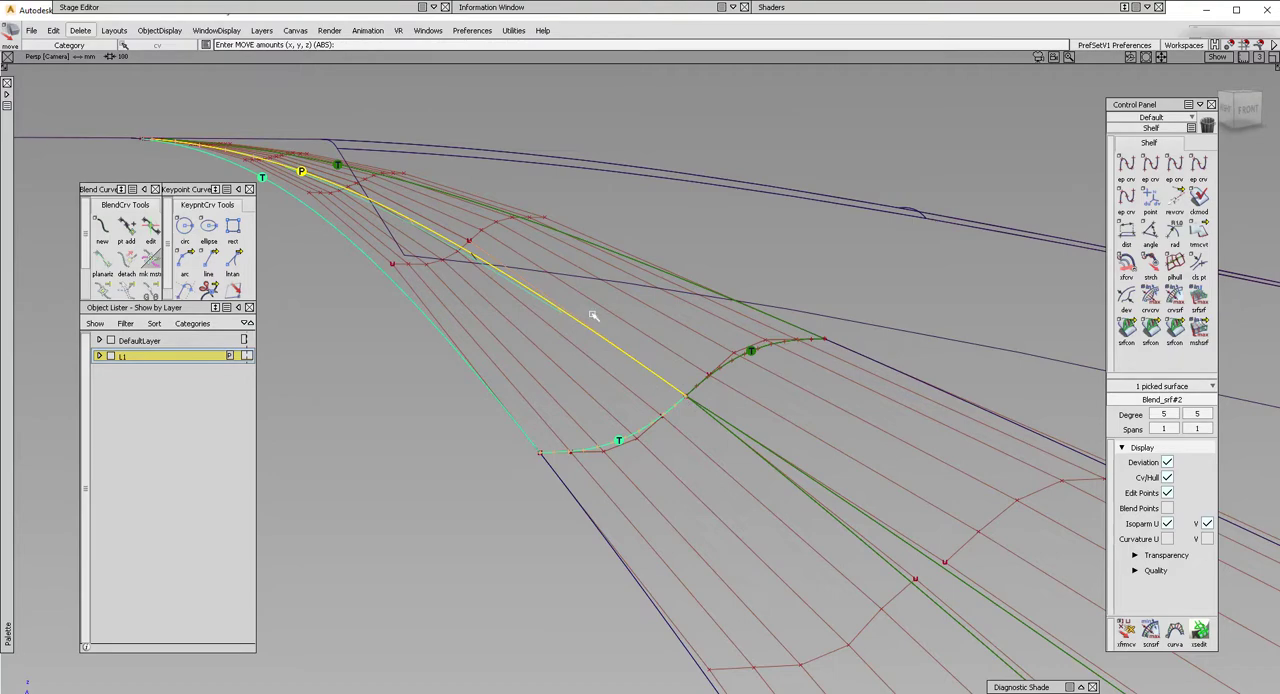
Pick the CV along Blend_srf#2's shared edge and move it onto the matching CV of the adjoining blend half.
alt+shift+drag(593, 316, 519, 267)
alt+shift+drag(526, 166, 500, 182)
alt+shift+drag(549, 219, 648, 273)
alt+shift+drag(688, 310, 620, 264)
ctrl+shift+drag(523, 252, 573, 238)
click(573, 238)
click(592, 250)
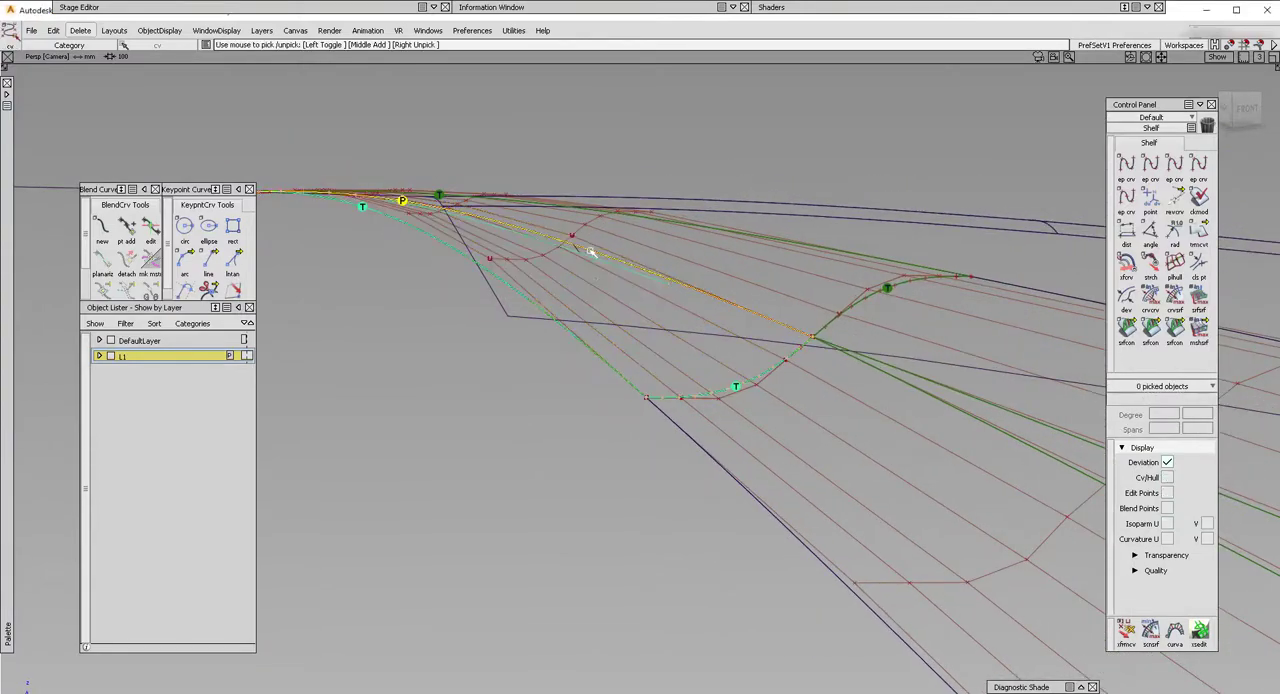
ctrl+shift+right_drag(591, 251, 580, 240)
drag(576, 238, 577, 238)
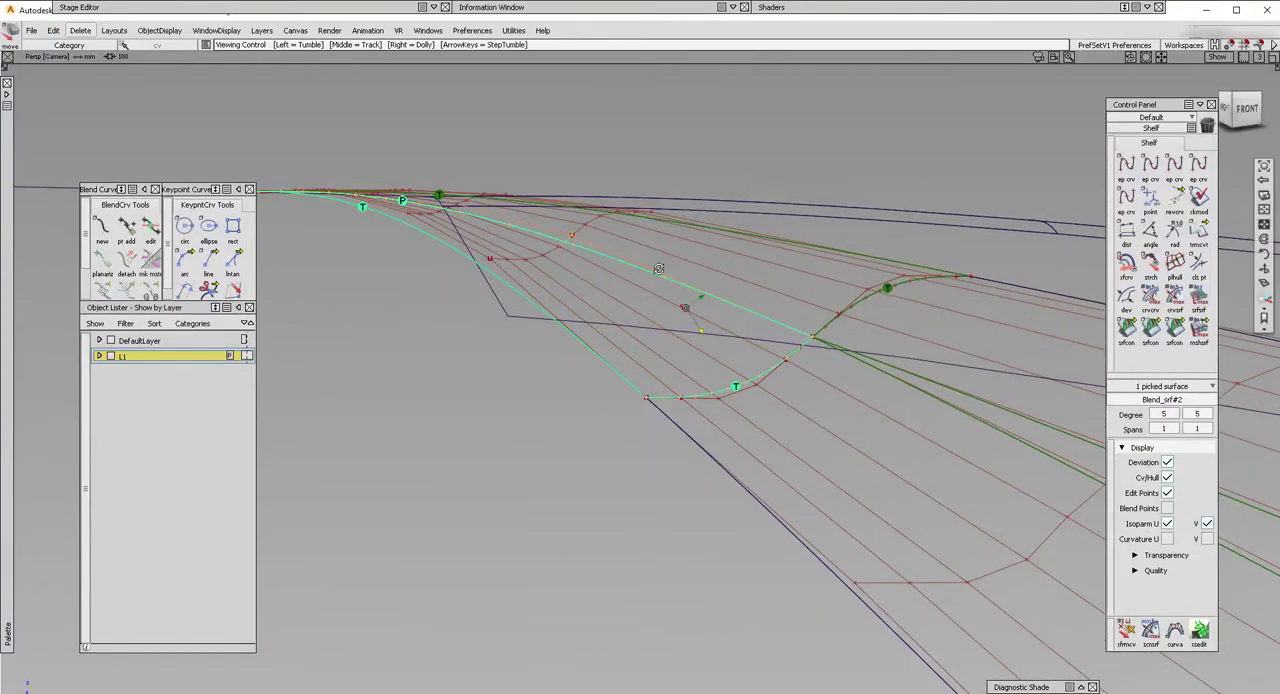
Replace the positional continuity check on the edge shared by the blend halves with a tangent continuity check.
alt+shift+drag(662, 267, 1081, 318)
click(1126, 328)
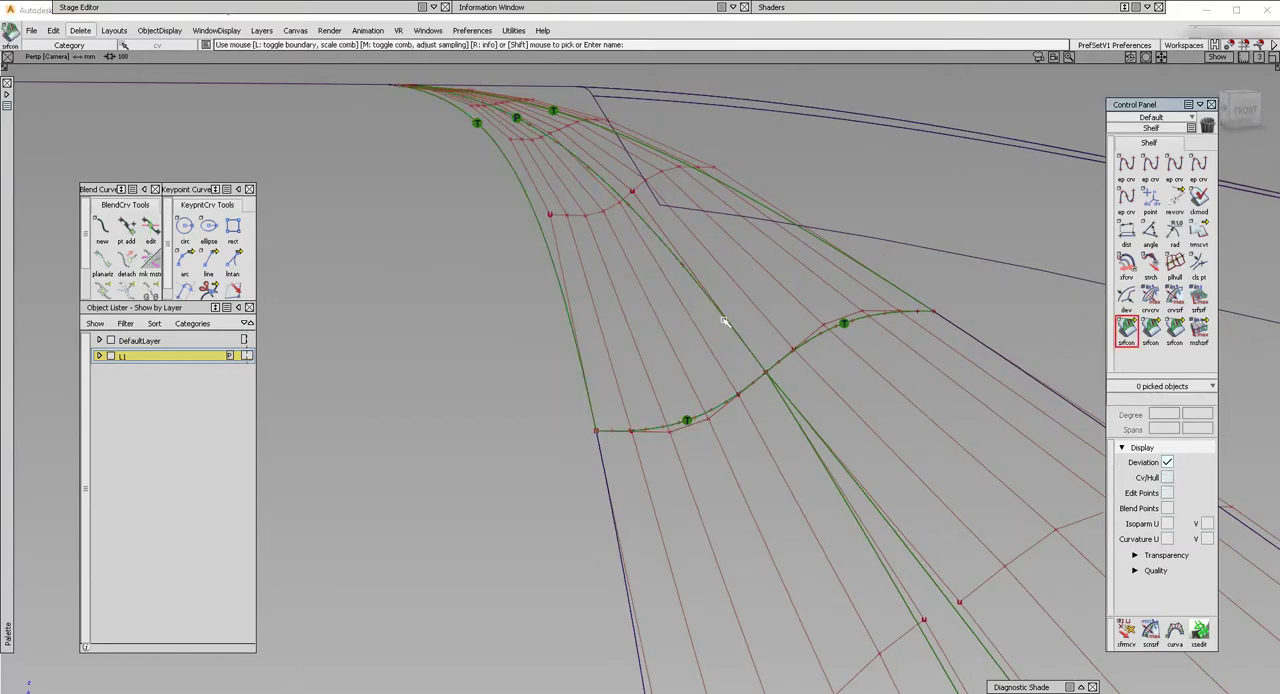
click(726, 321)
key(Delete)
key(Return)
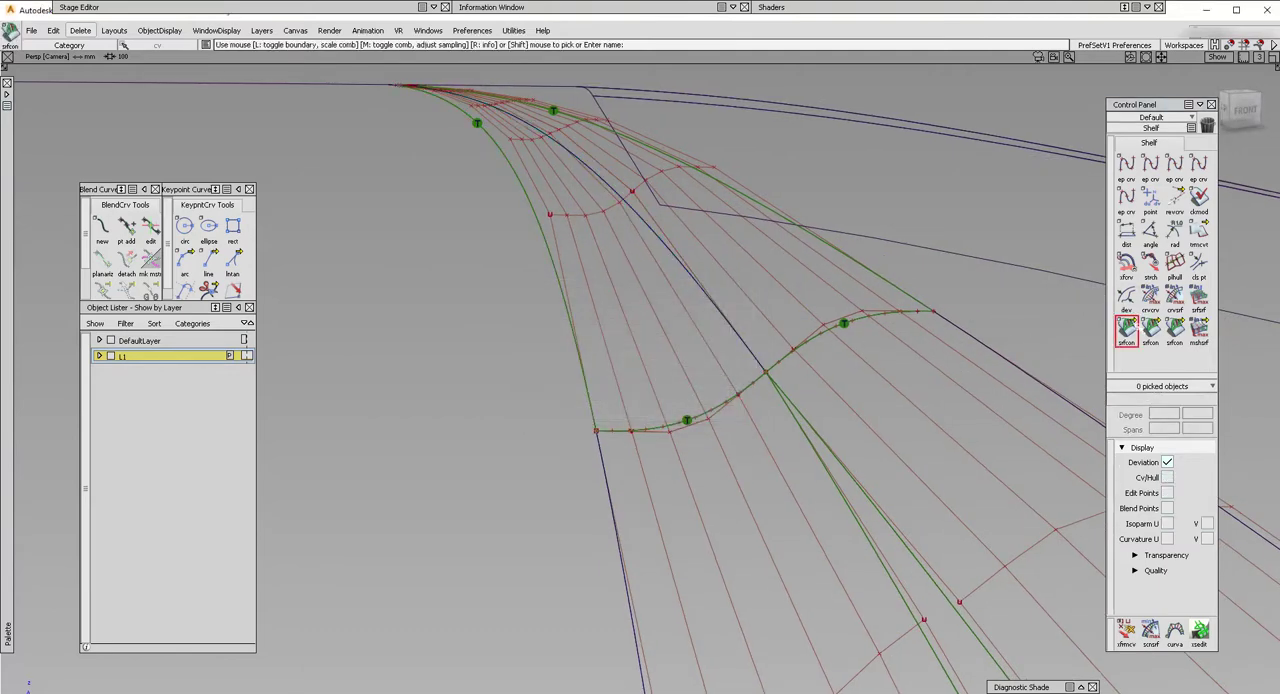
click(1151, 329)
click(714, 306)
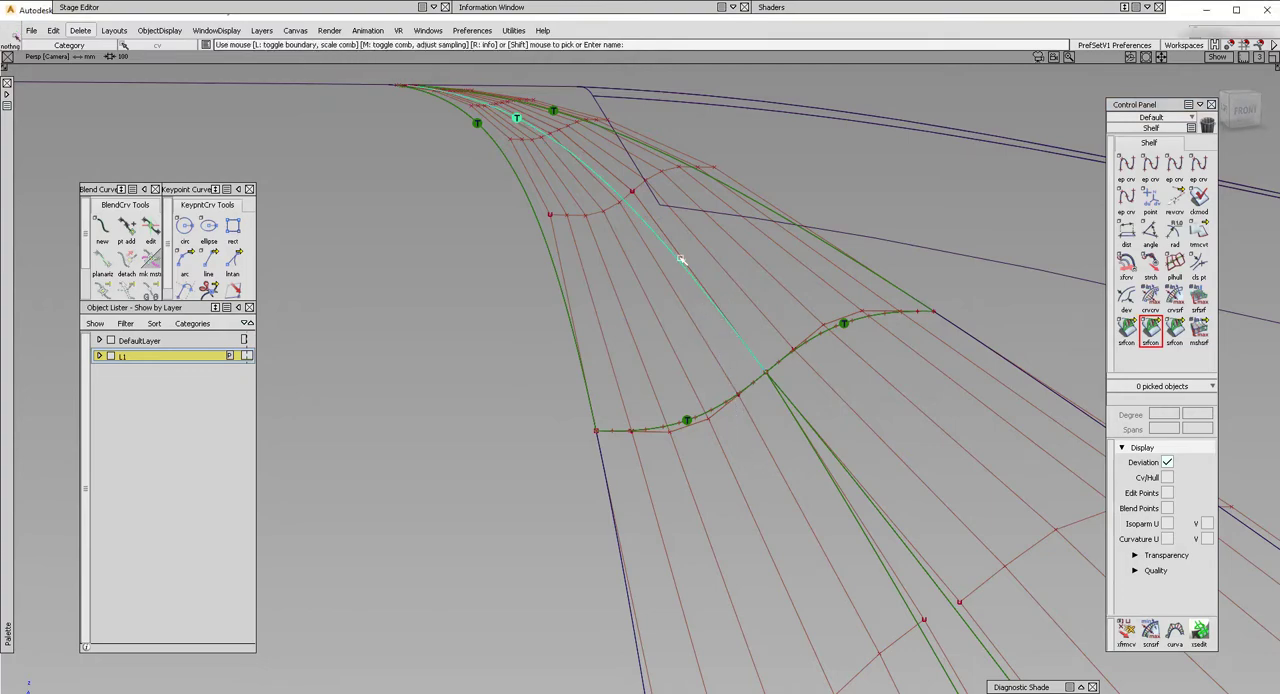
mouse_move(680, 259)
alt+shift+mouse_down()
mouse_move(666, 297)
mouse_move(737, 480)
mouse_move(743, 363)
mouse_move(731, 419)
mouse_move(752, 424)
alt+shift+mouse_up()
key(Delete)
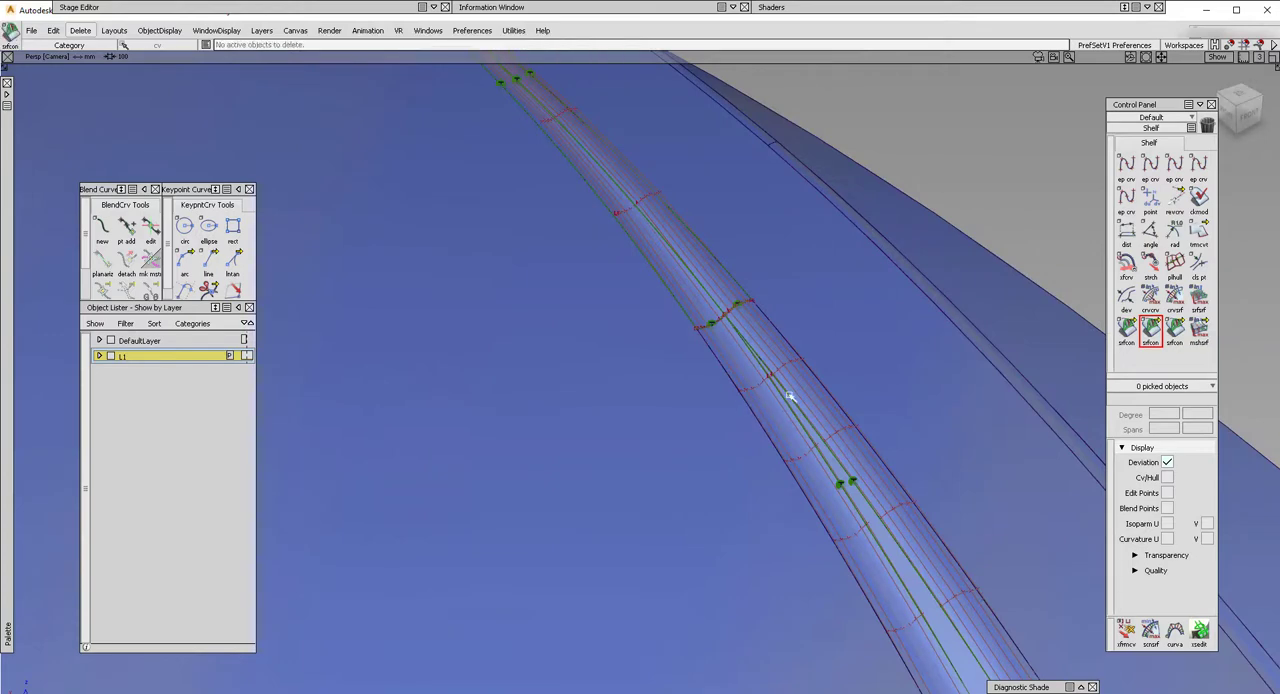
Hide the CVs and hulls of the fillets and blend surfaces, and delete all continuity locators.
ctrl+shift+drag(856, 463, 786, 394)
drag(617, 237, 743, 474)
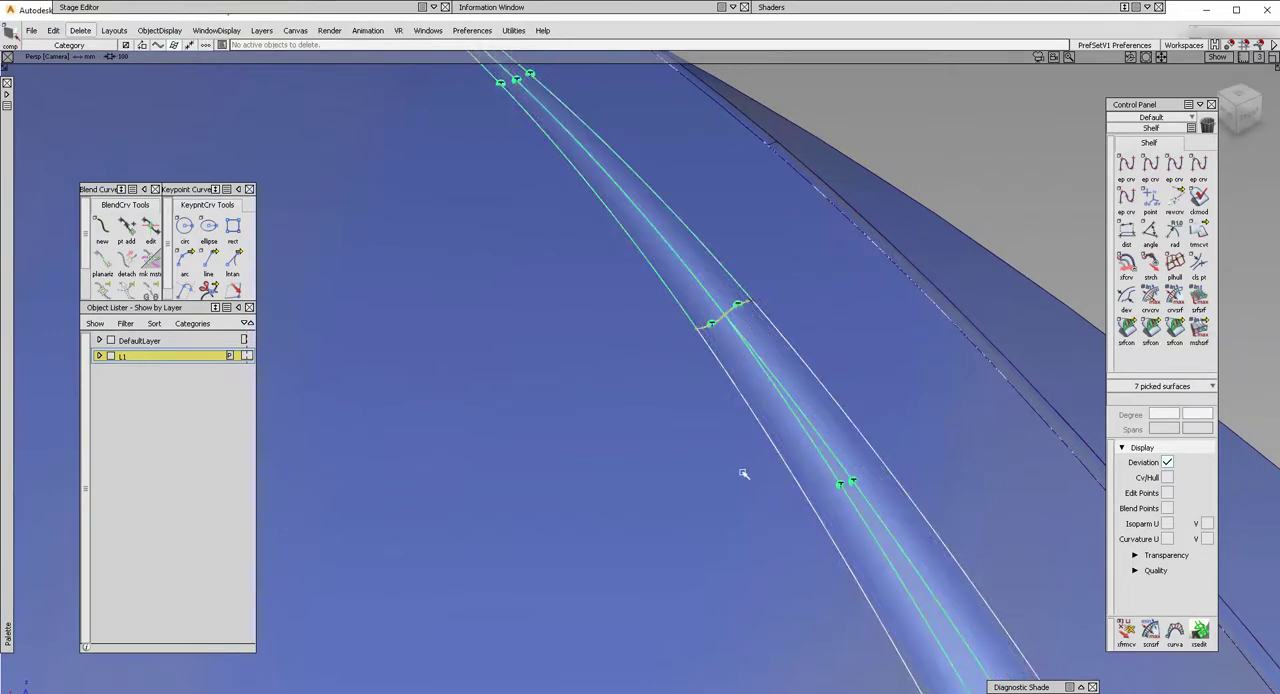
key(Delete)
click(66, 7)
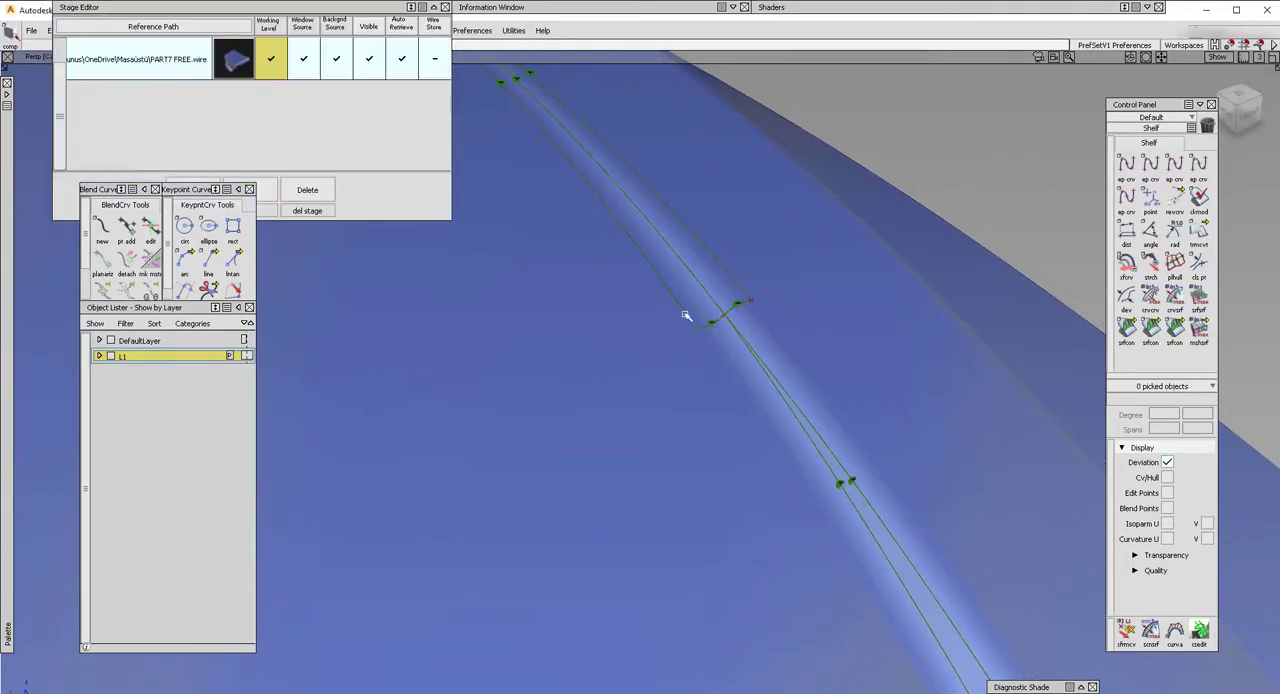
click(80, 30)
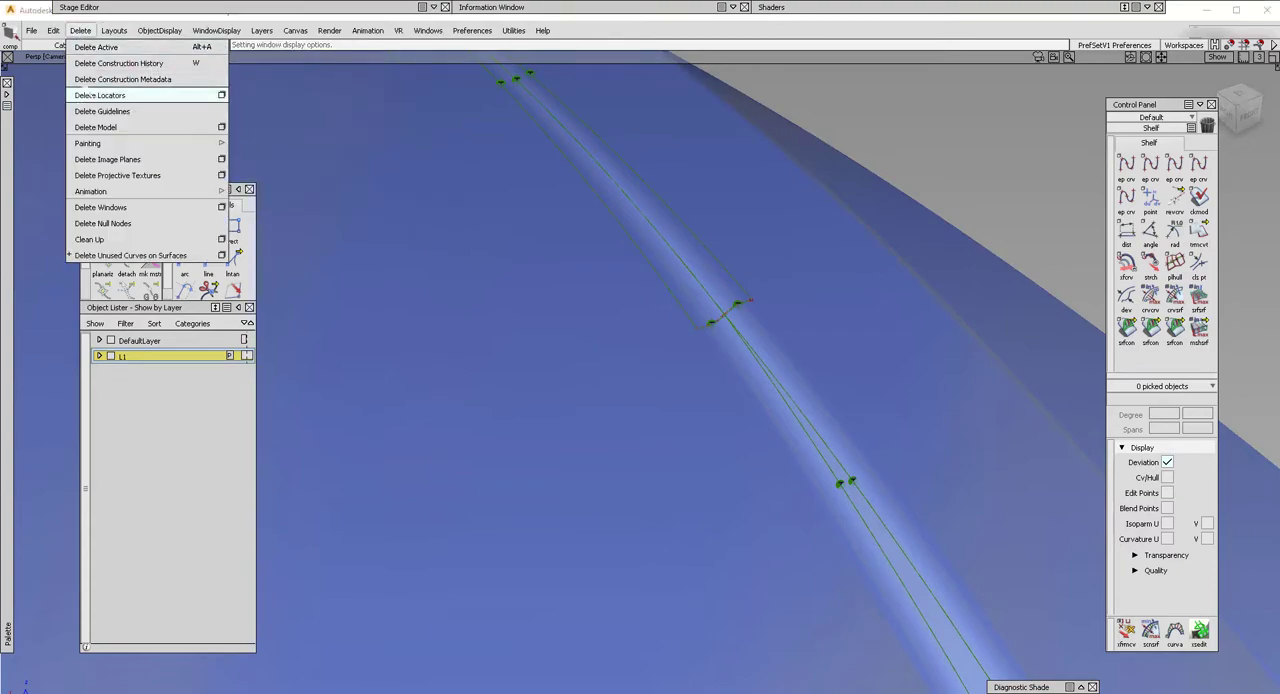
click(105, 94)
Inspect the shaded fillets and the blend run-out near the open end of the panel from several angles.
alt+shift+right_drag(693, 273, 671, 329)
alt+shift+drag(671, 329, 863, 519)
alt+shift+drag(836, 456, 755, 318)
alt+shift+right_drag(853, 136, 820, 237)
alt+shift+drag(755, 234, 602, 362)
alt+shift+right_drag(602, 362, 555, 385)
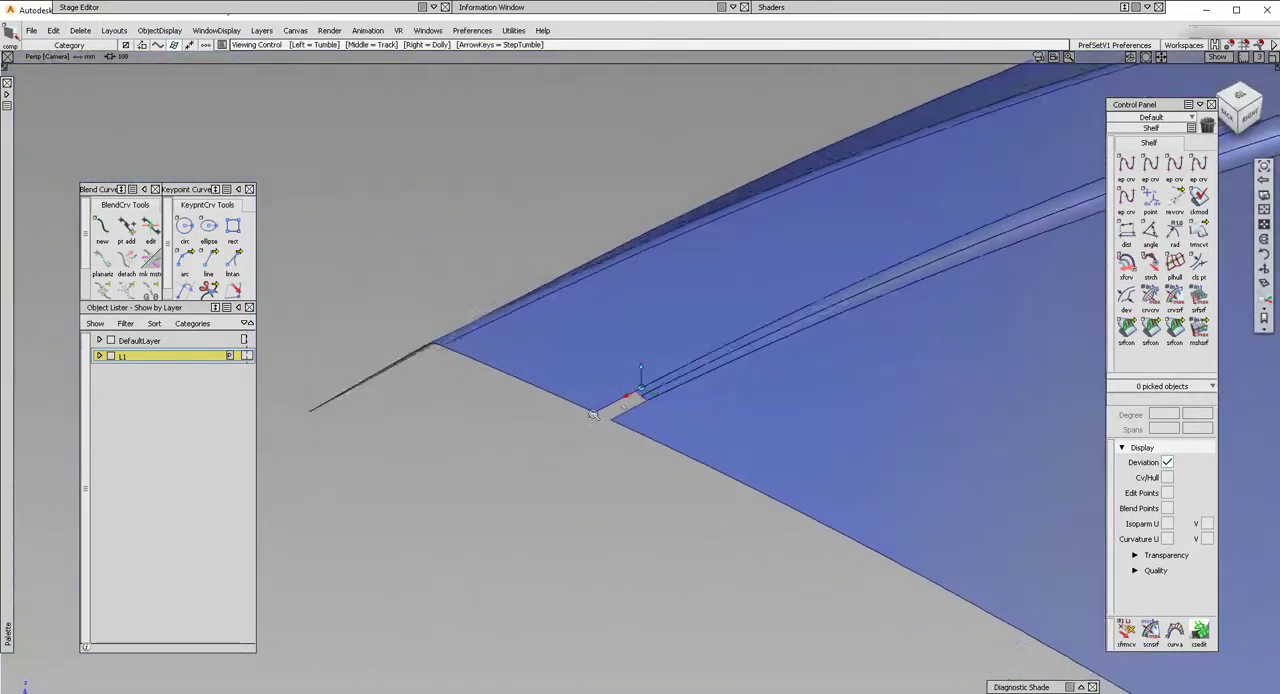
alt+shift+drag(640, 345, 610, 430)
alt+shift+right_drag(740, 405, 649, 423)
alt+shift+middle_drag(649, 423, 569, 354)
alt+shift+drag(569, 354, 580, 382)
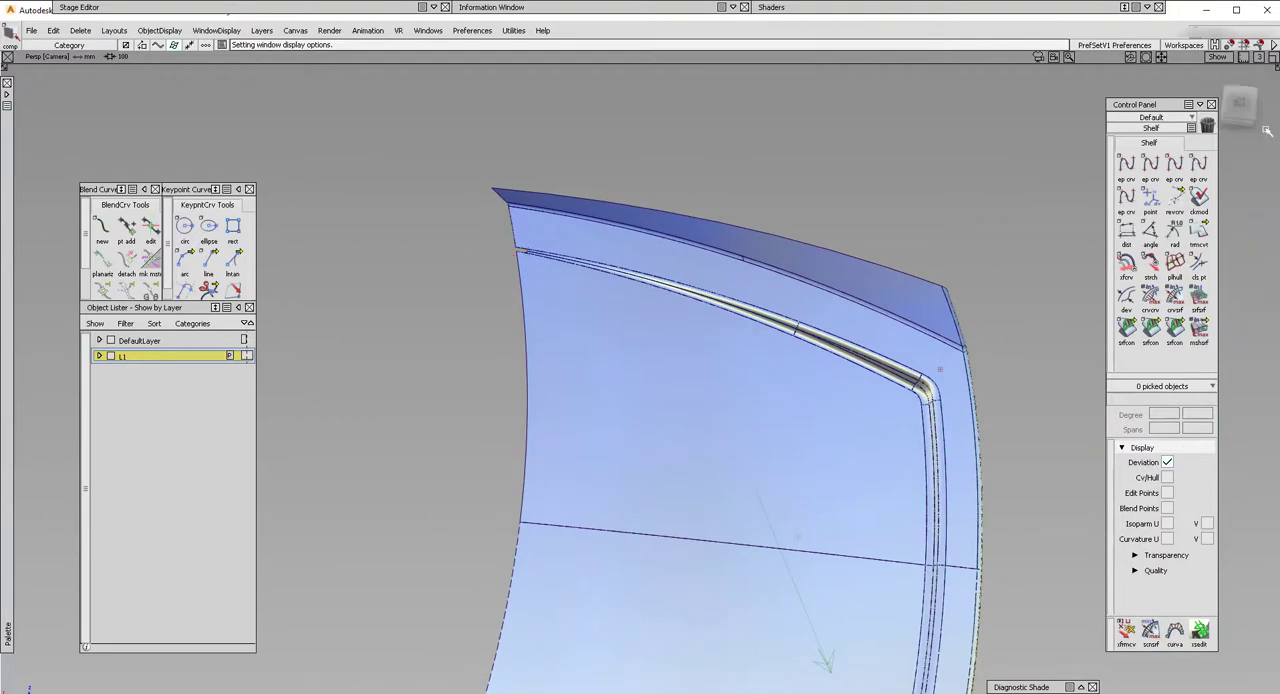
In the top view, duplicate the inner surface's open edge as a curve and move it inward.
click(1239, 103)
ctrl+shift+click(641, 331)
ctrl+shift+drag(641, 331, 641, 400)
click(540, 389)
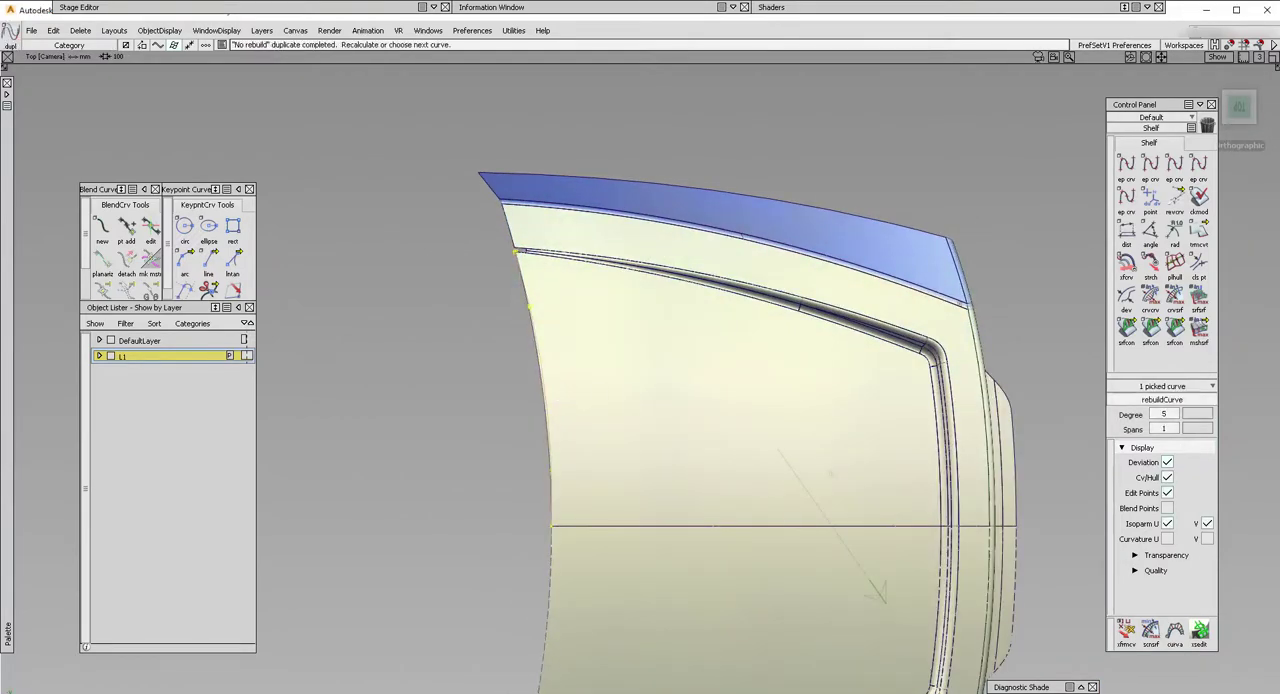
ctrl+shift+drag(607, 494, 606, 371)
middle_drag(616, 366, 643, 366)
Extend the duplicated edge curve past the panel's outer flange.
key(e)
drag(547, 268, 506, 137)
ctrl+shift+click(596, 311)
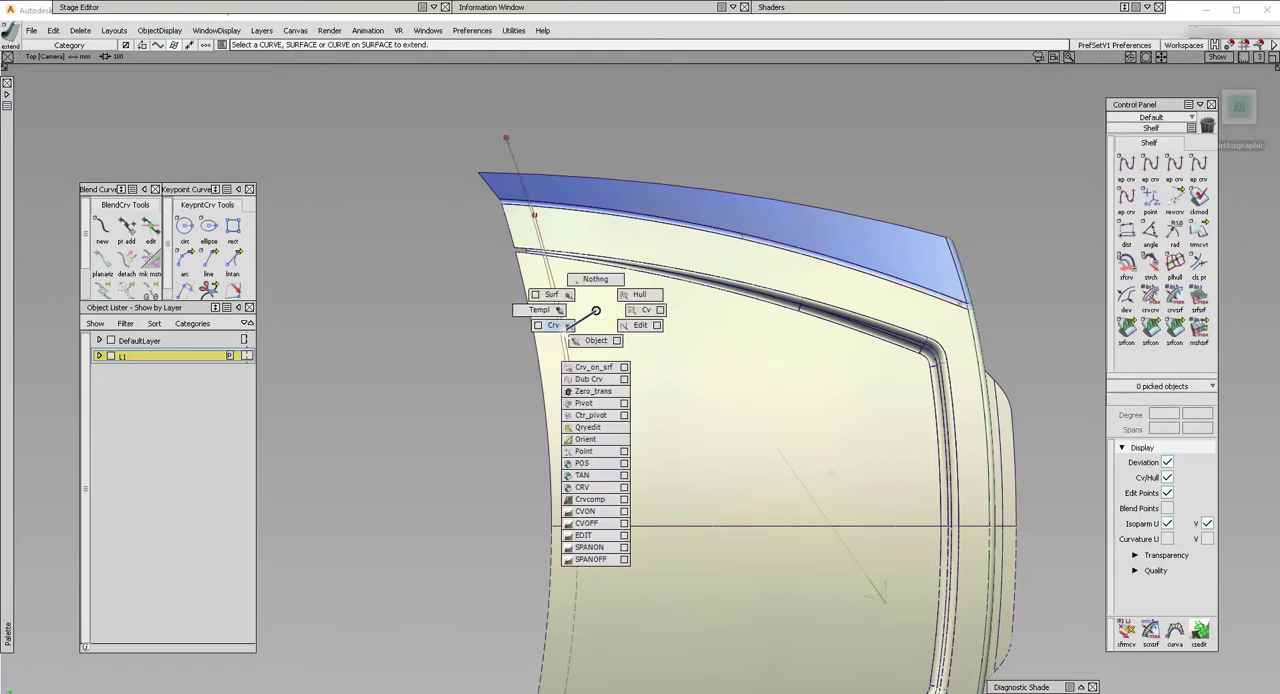
Turn off symmetry on layer L1 and duplicate the extended curve as a mirrored copy across the centre plane.
mouse_move(560, 330)
ctrl+shift+mouse_down()
mouse_move(596, 311)
mouse_move(572, 344)
ctrl+shift+mouse_up()
click(247, 356)
click(568, 347)
ctrl+shift+right_drag(653, 345, 652, 416)
alt+shift+middle_drag(646, 523, 643, 466)
ctrl+shift+drag(643, 466, 641, 445)
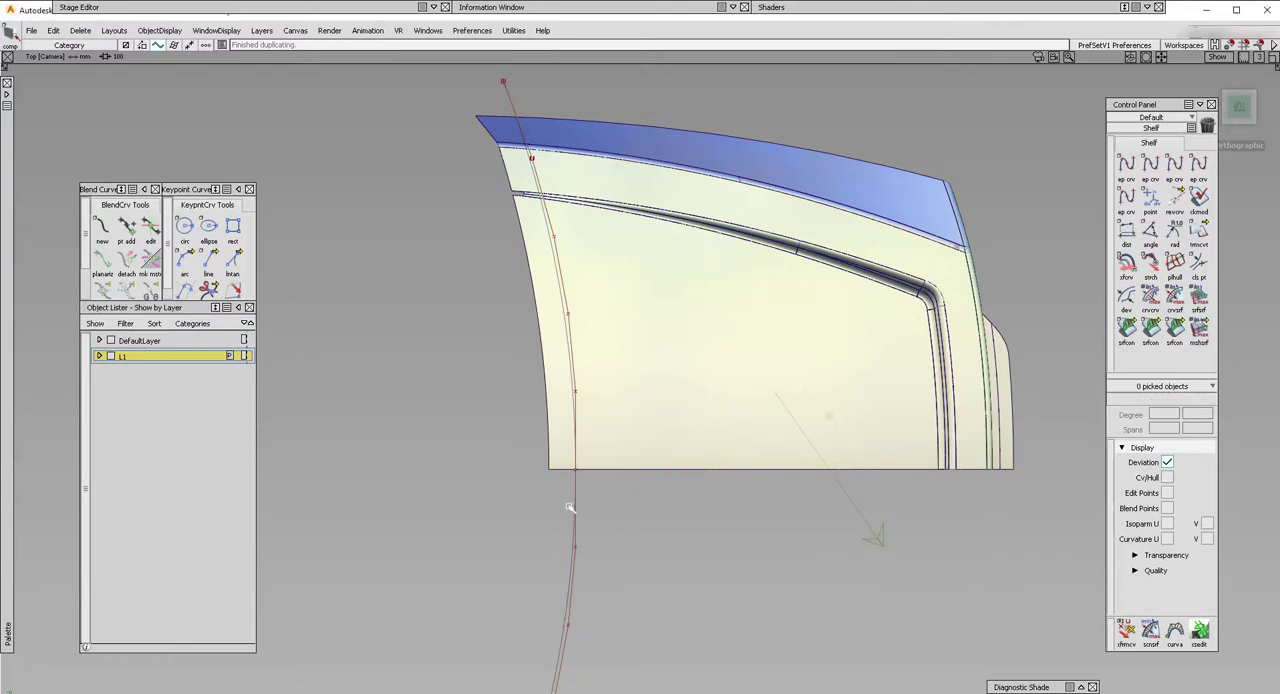
Attach the extended curve and its mirrored copy into one curve at the centre plane.
mouse_move(574, 504)
ctrl+shift+middle_down()
mouse_move(560, 498)
mouse_move(602, 492)
ctrl+shift+middle_up()
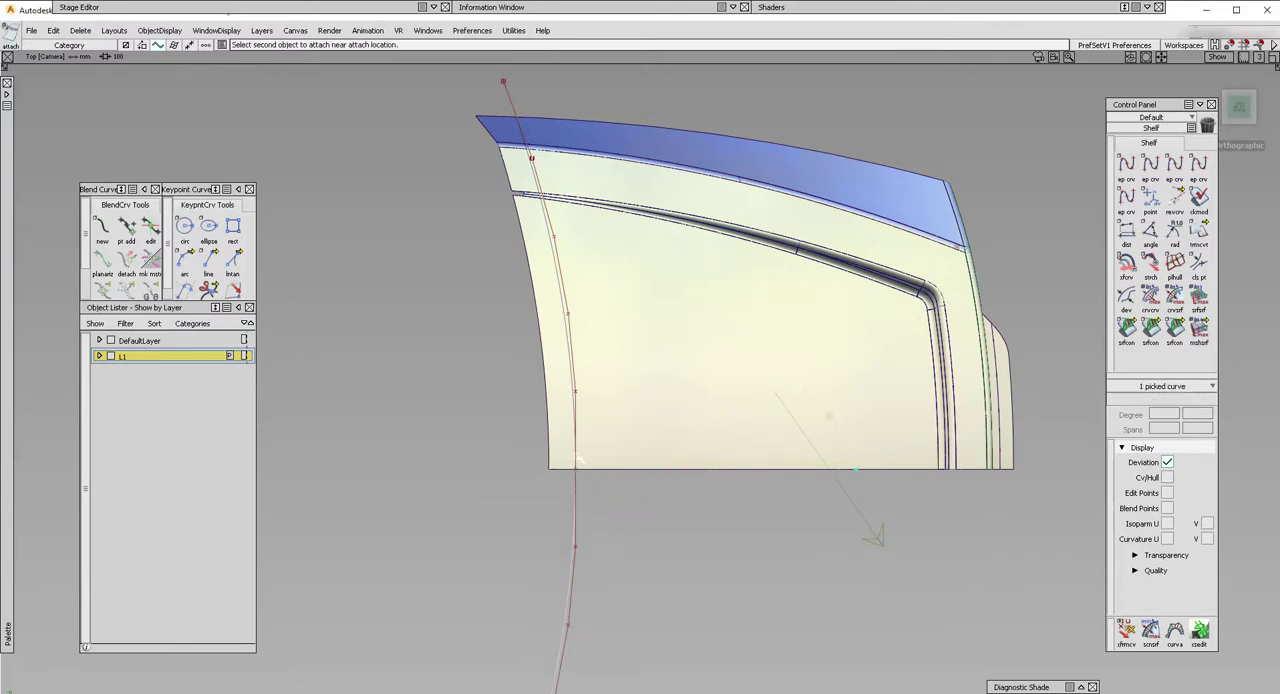
click(574, 454)
click(655, 493)
mouse_move(4, 229)
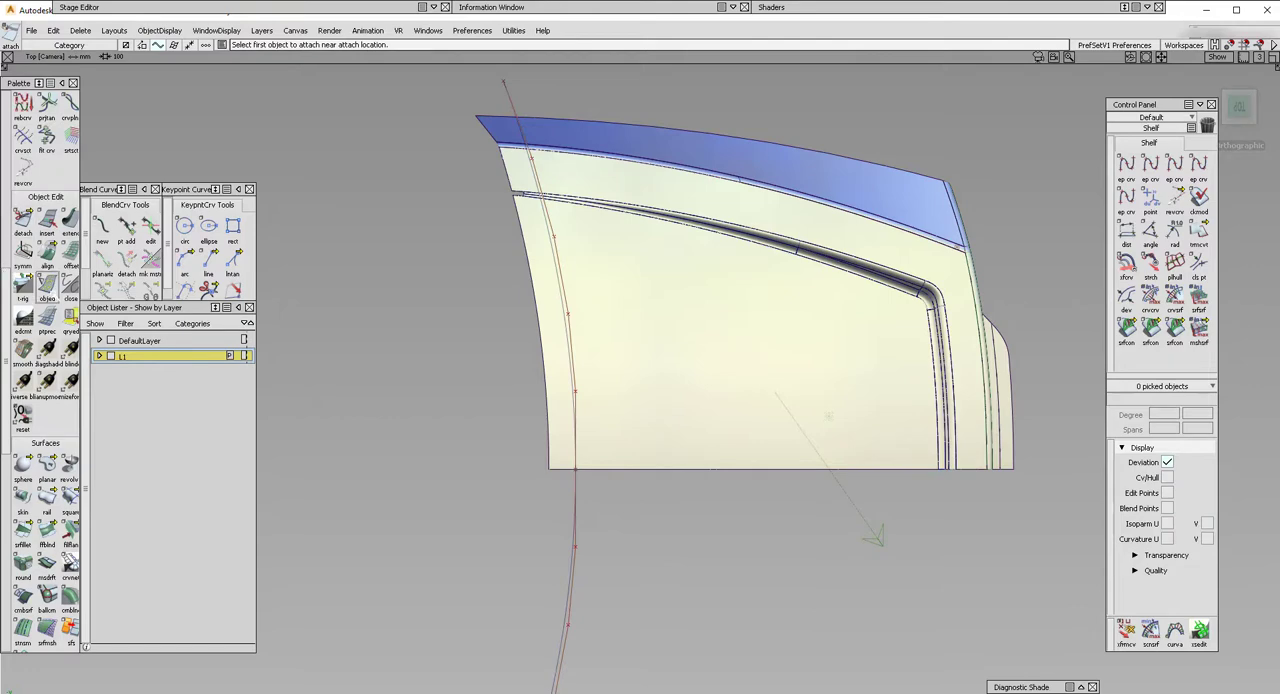
scroll(40, 194, up, 1)
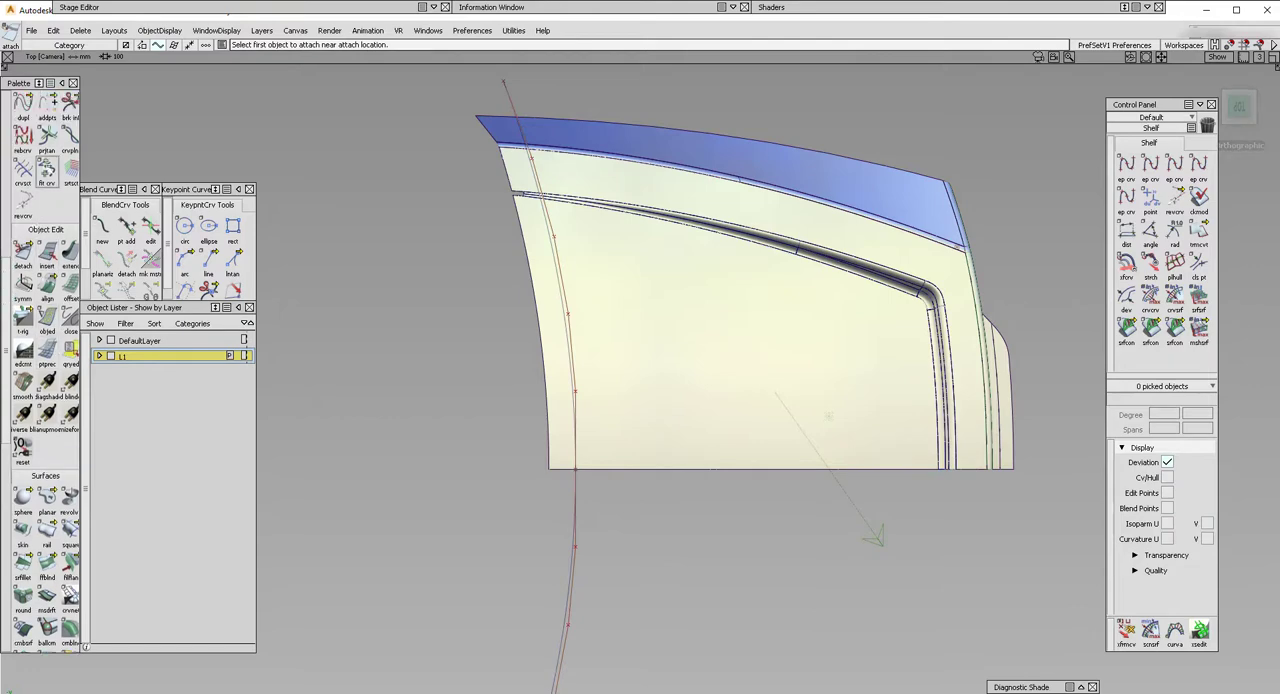
scroll(44, 200, up, 2)
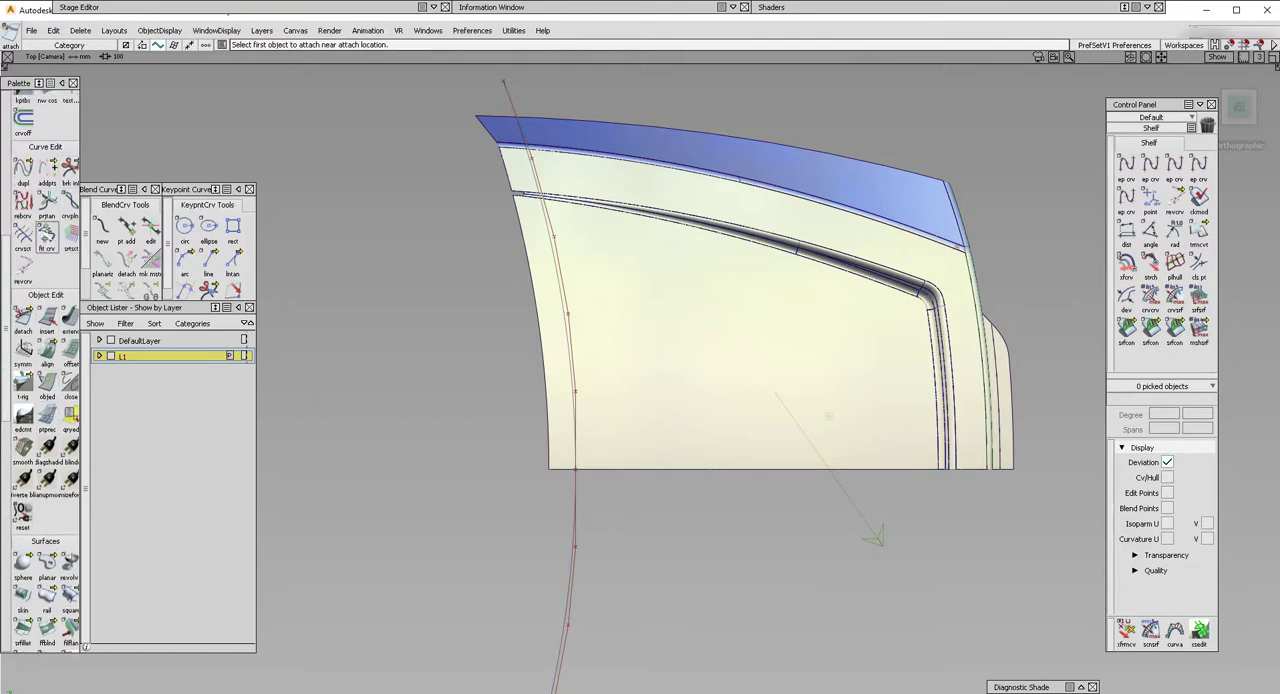
click(46, 232)
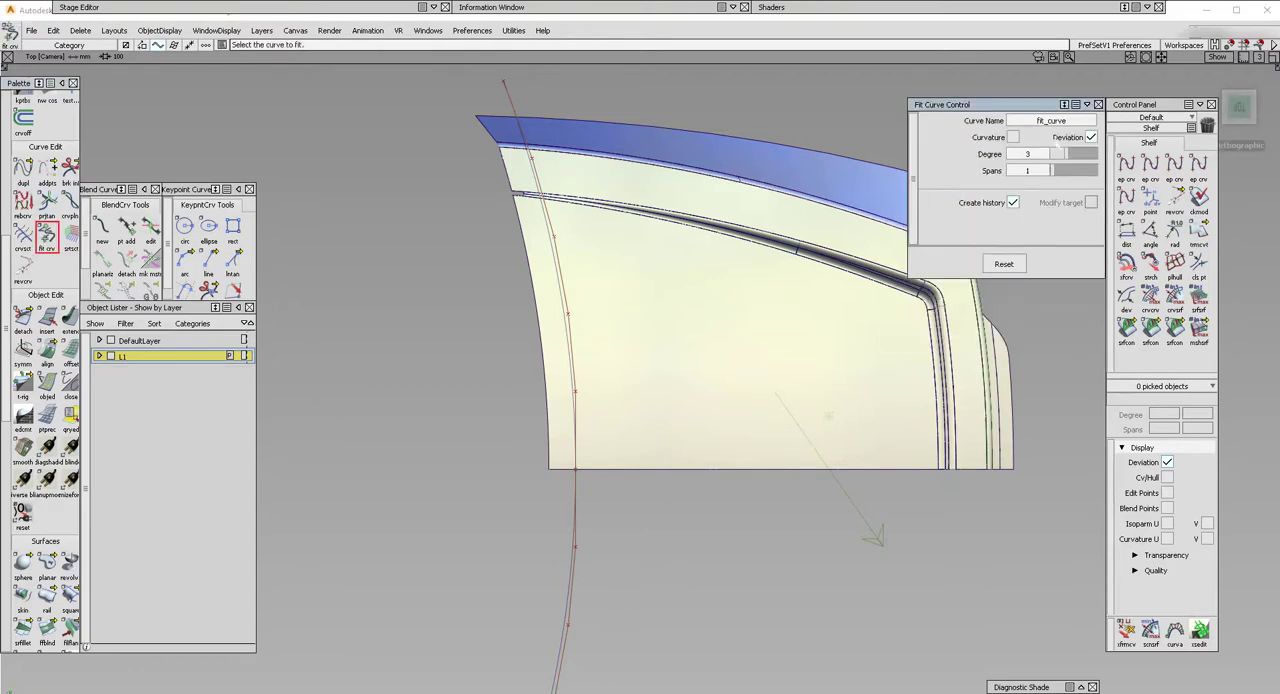
ctrl+shift+drag(672, 512, 608, 516)
drag(523, 528, 612, 560)
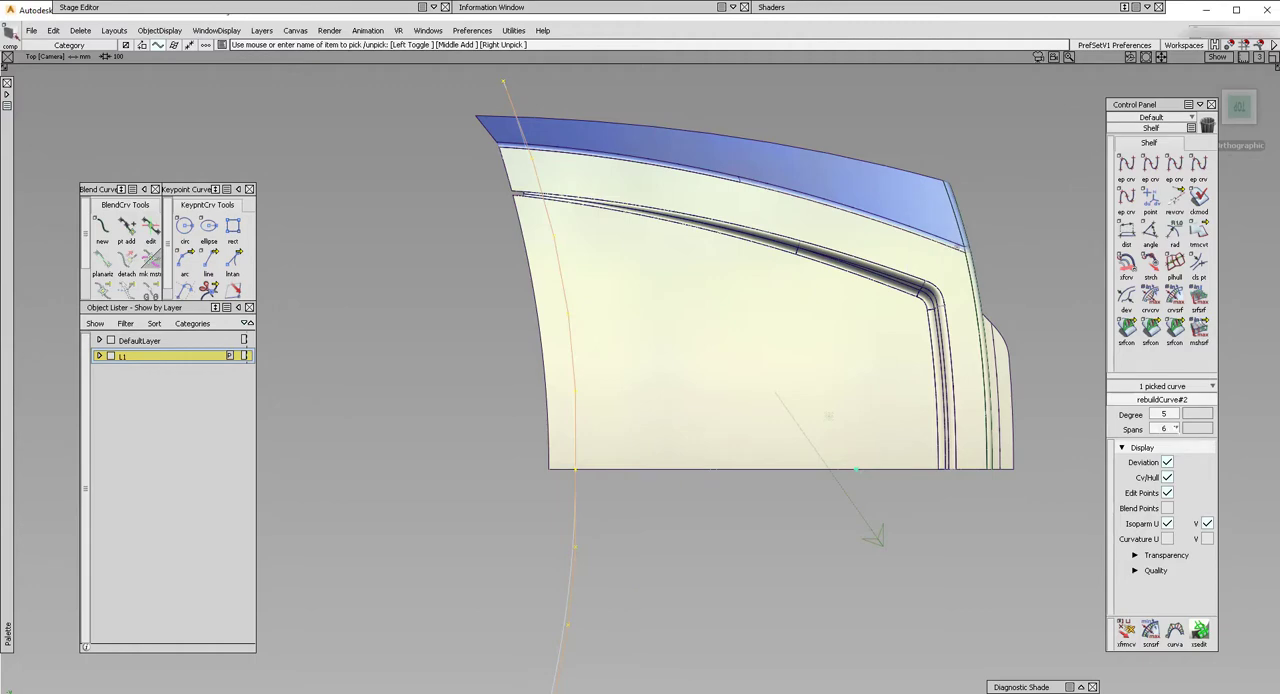
Fit a degree 3, single-span curve with history to the attached curve.
mouse_move(9, 306)
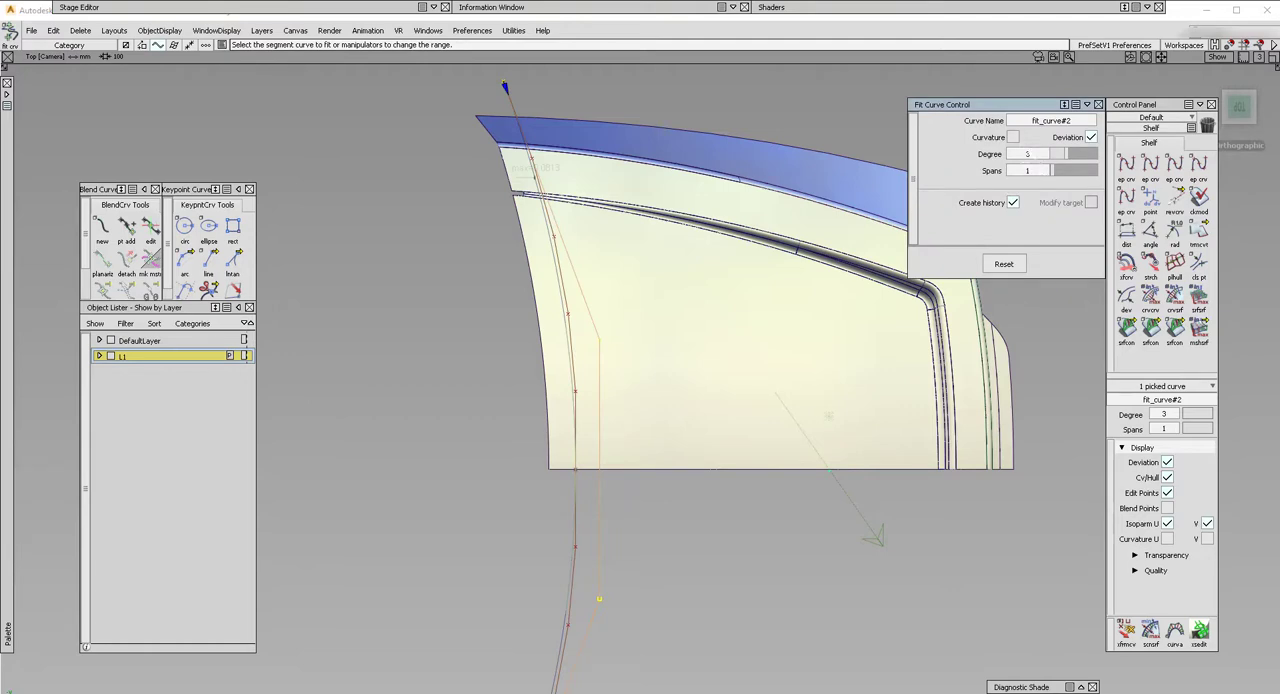
alt+shift+middle_drag(615, 566, 617, 401)
alt+shift+right_drag(617, 401, 610, 560)
mouse_move(610, 560)
alt+shift+middle_down()
mouse_move(600, 508)
mouse_move(603, 551)
alt+shift+middle_up()
key(4)
alt+shift+middle_drag(634, 317, 623, 414)
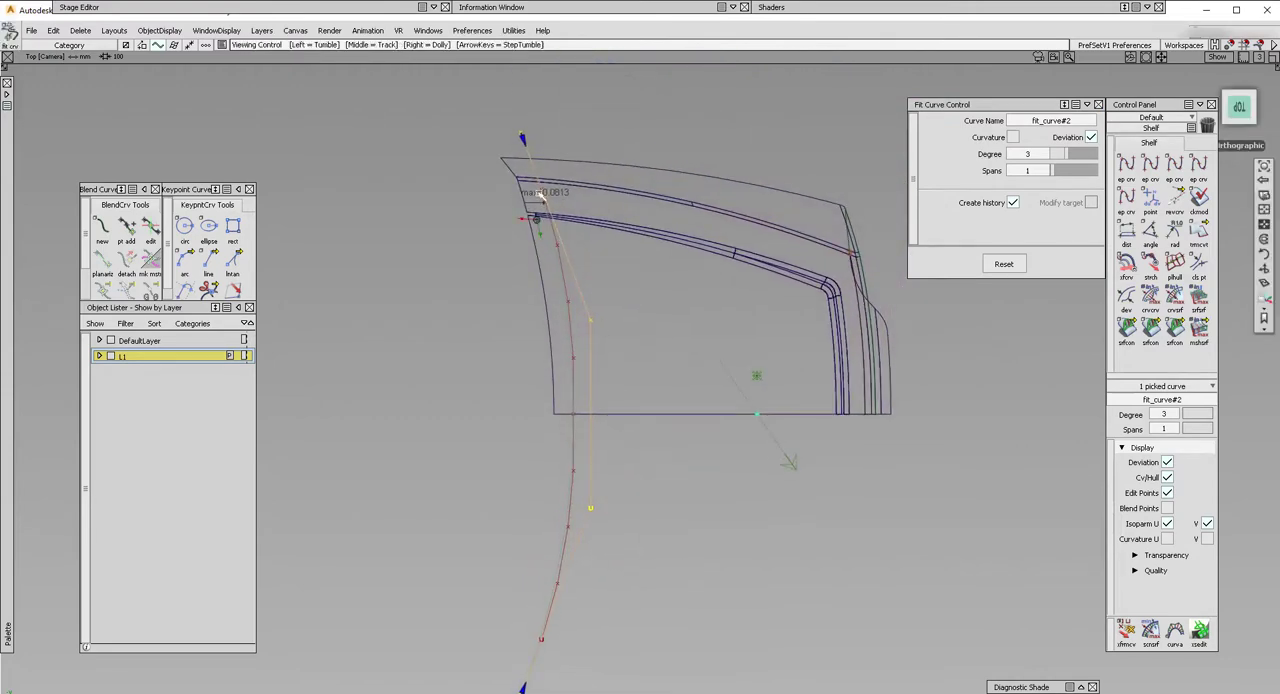
scroll(544, 197, up, 5)
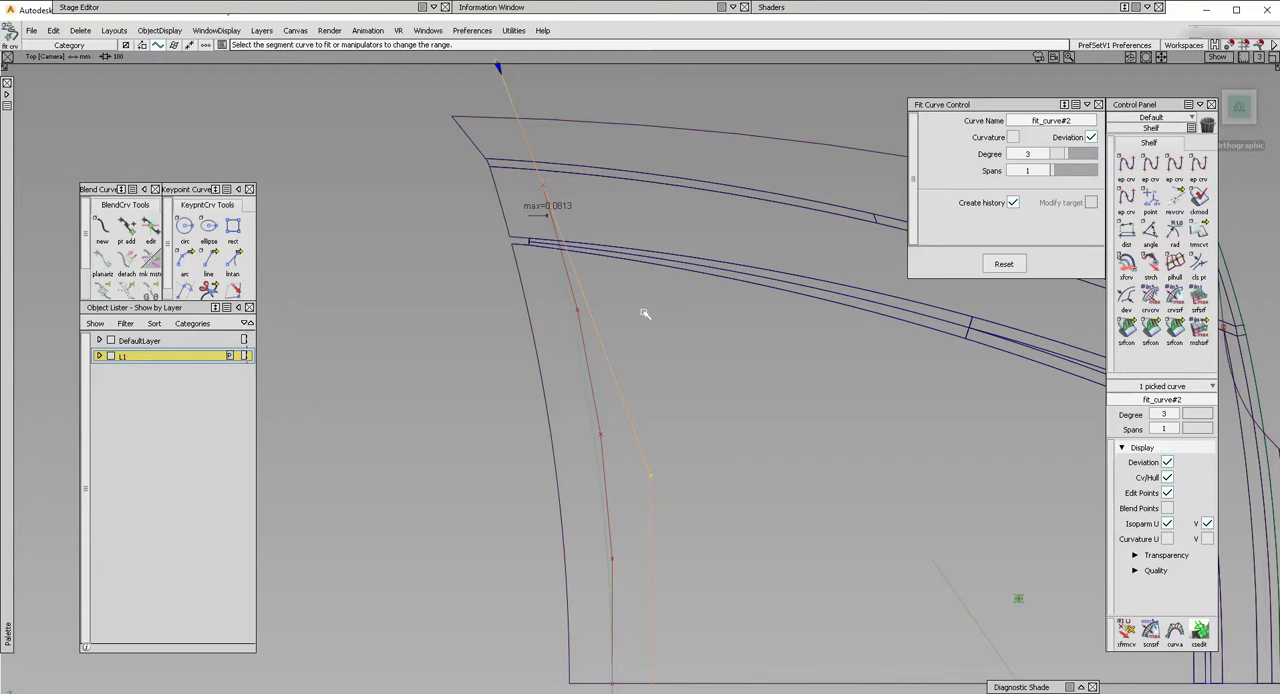
alt+shift+right_drag(645, 314, 677, 420)
alt+shift+middle_drag(677, 420, 655, 347)
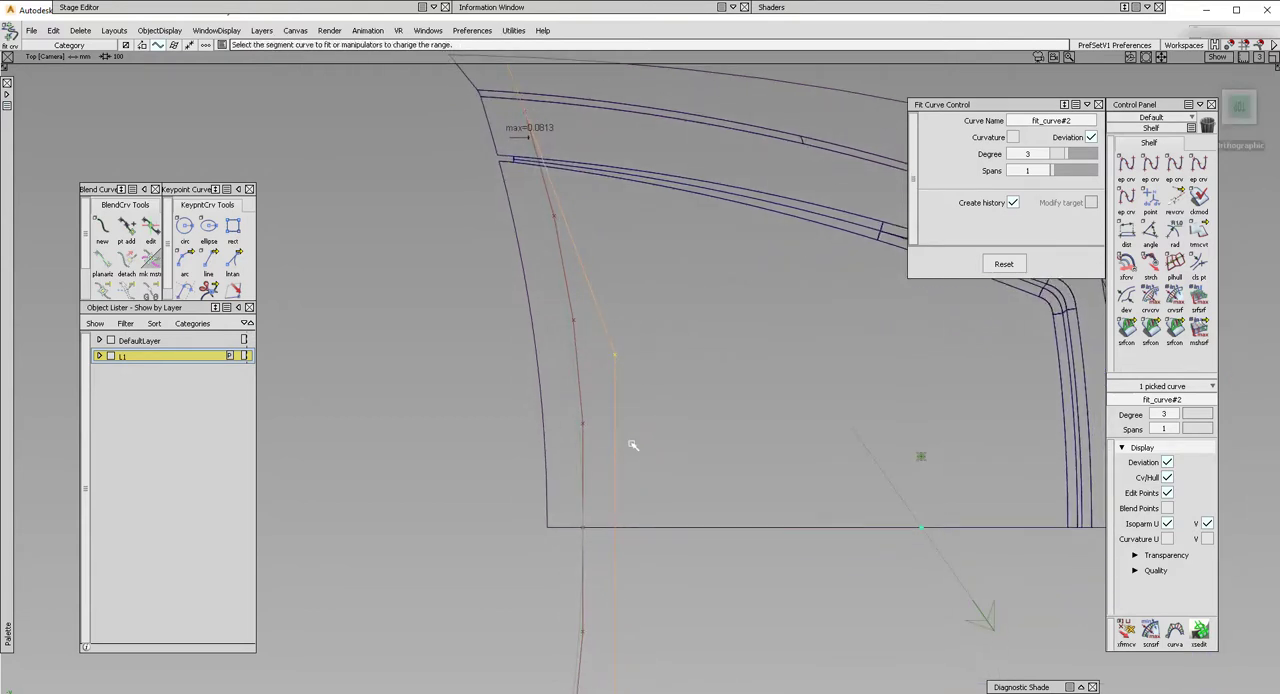
click(677, 417)
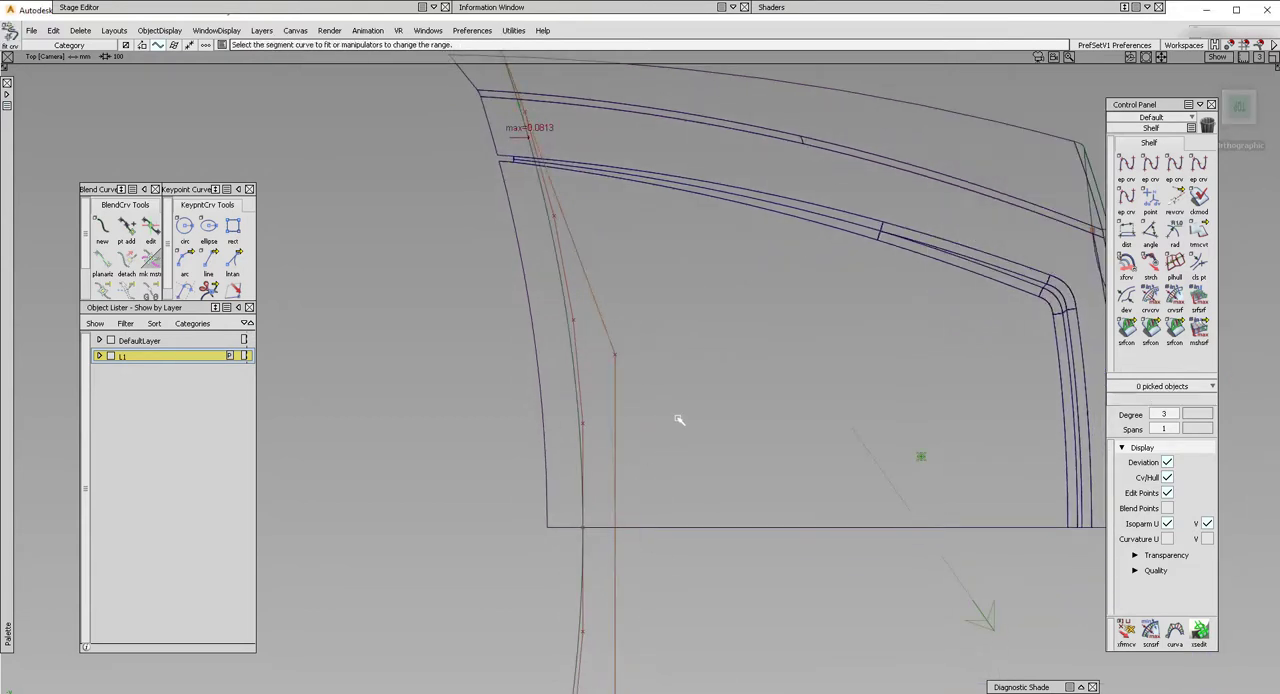
Delete the attached source curve rebuildCurve#2, keeping only the fitted curve.
alt+shift+right_drag(677, 417, 669, 512)
alt+shift+middle_drag(669, 512, 626, 346)
ctrl+shift+drag(626, 346, 553, 363)
click(553, 363)
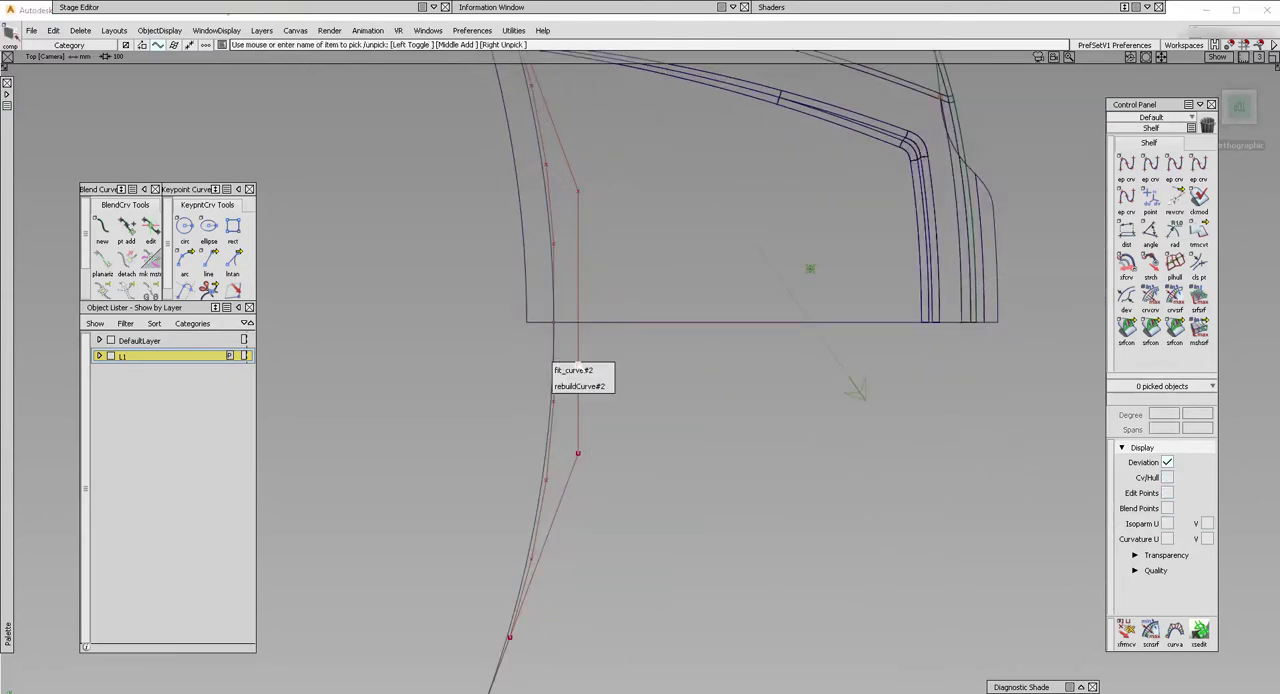
click(577, 381)
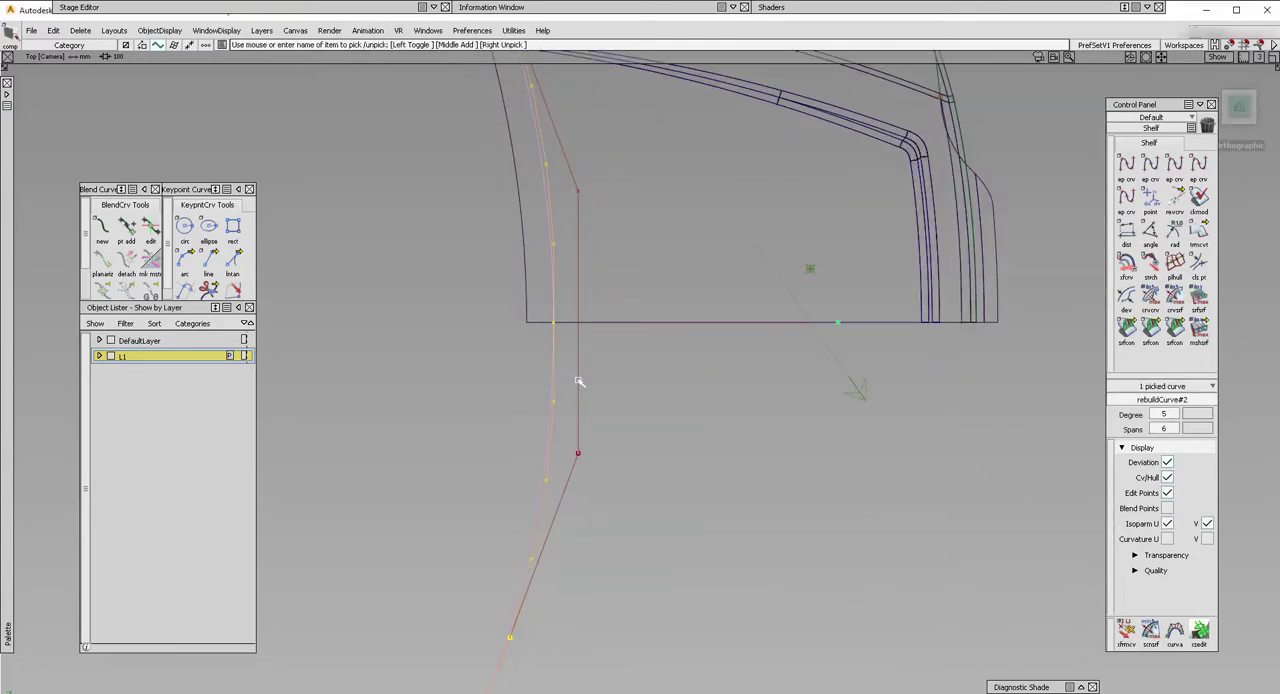
key(Delete)
key(Return)
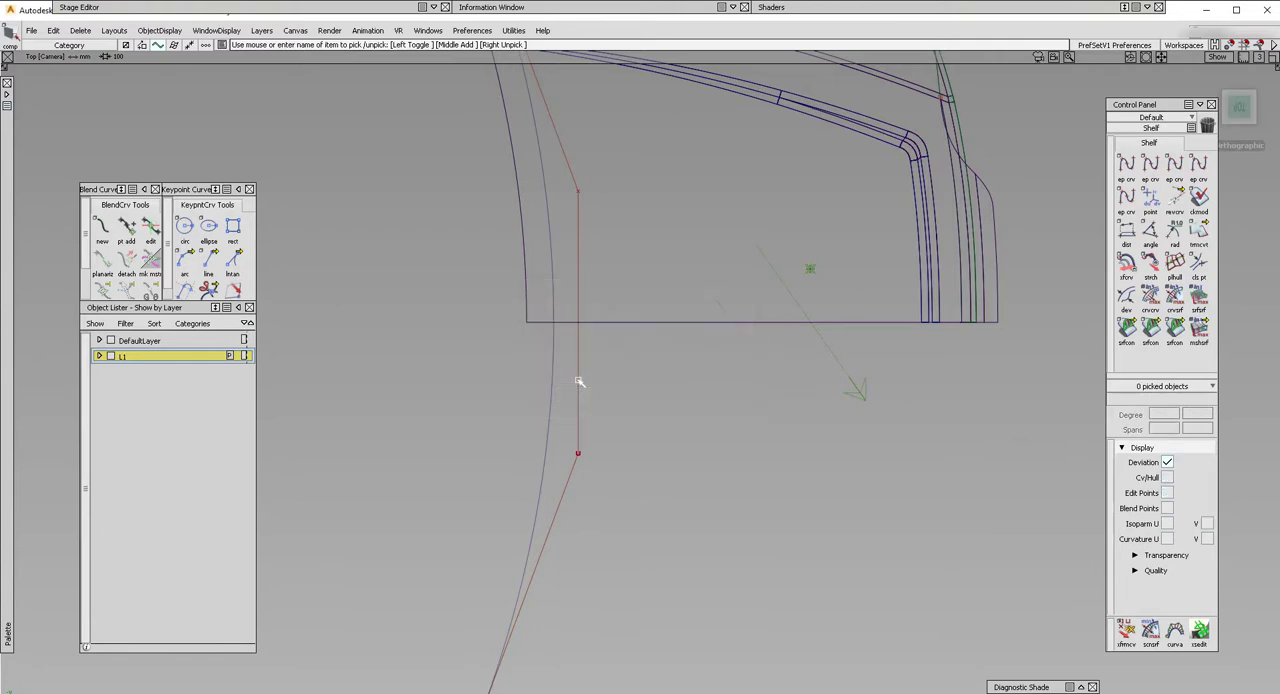
Project the fitted curve in the top view onto the surfaces it crosses at the panel's open end.
alt+shift+drag(600, 340, 627, 377)
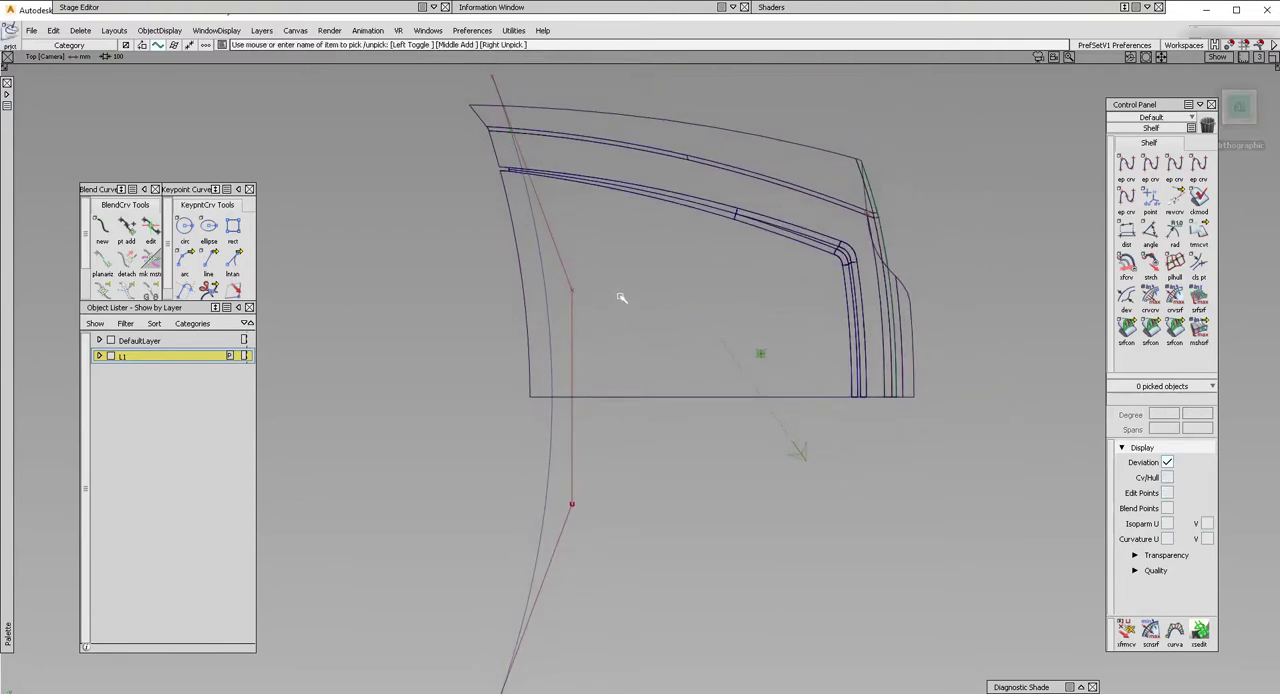
drag(670, 466, 603, 95)
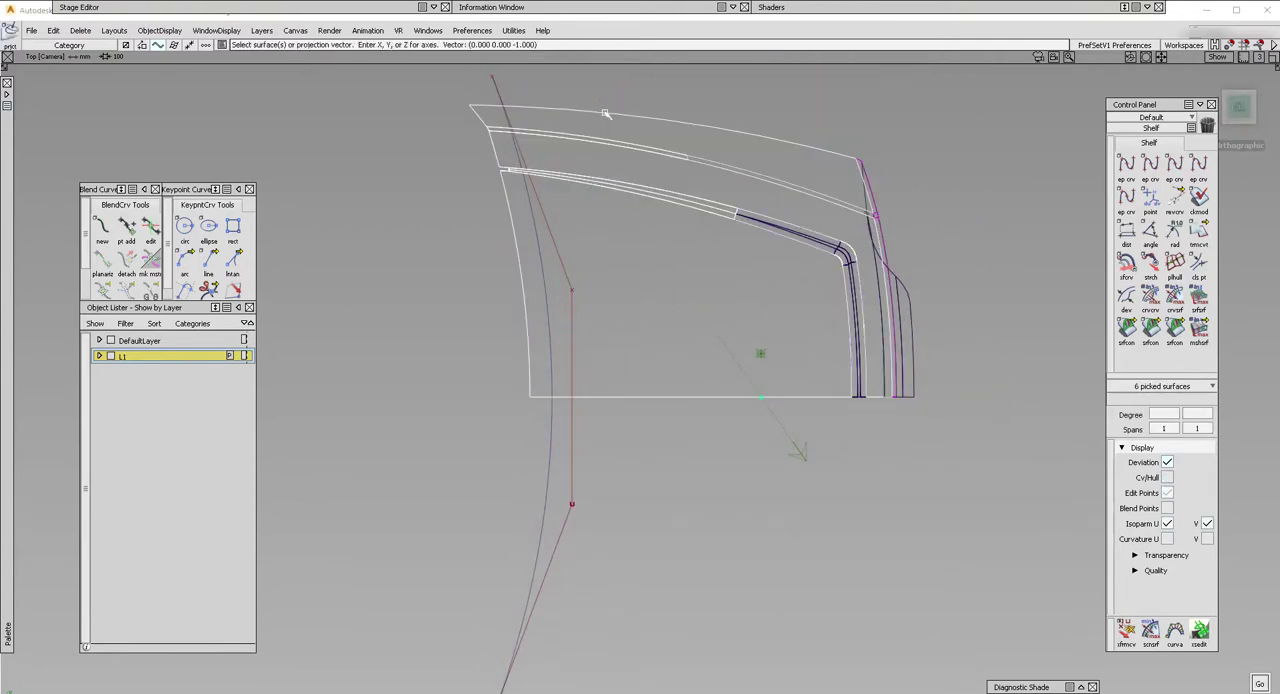
click(508, 236)
key(space)
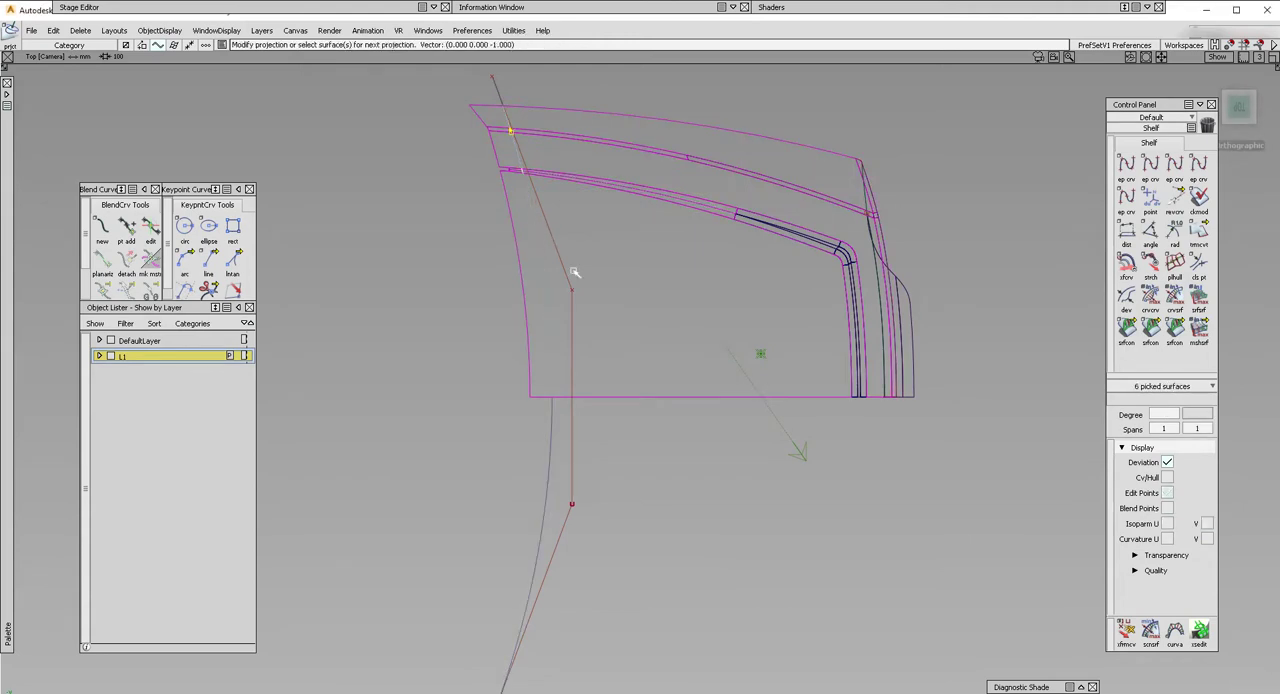
Trim all surfaces crossed by the projected curve, keeping the regions on the panel side.
ctrl+shift+drag(626, 390, 622, 302)
click(610, 288)
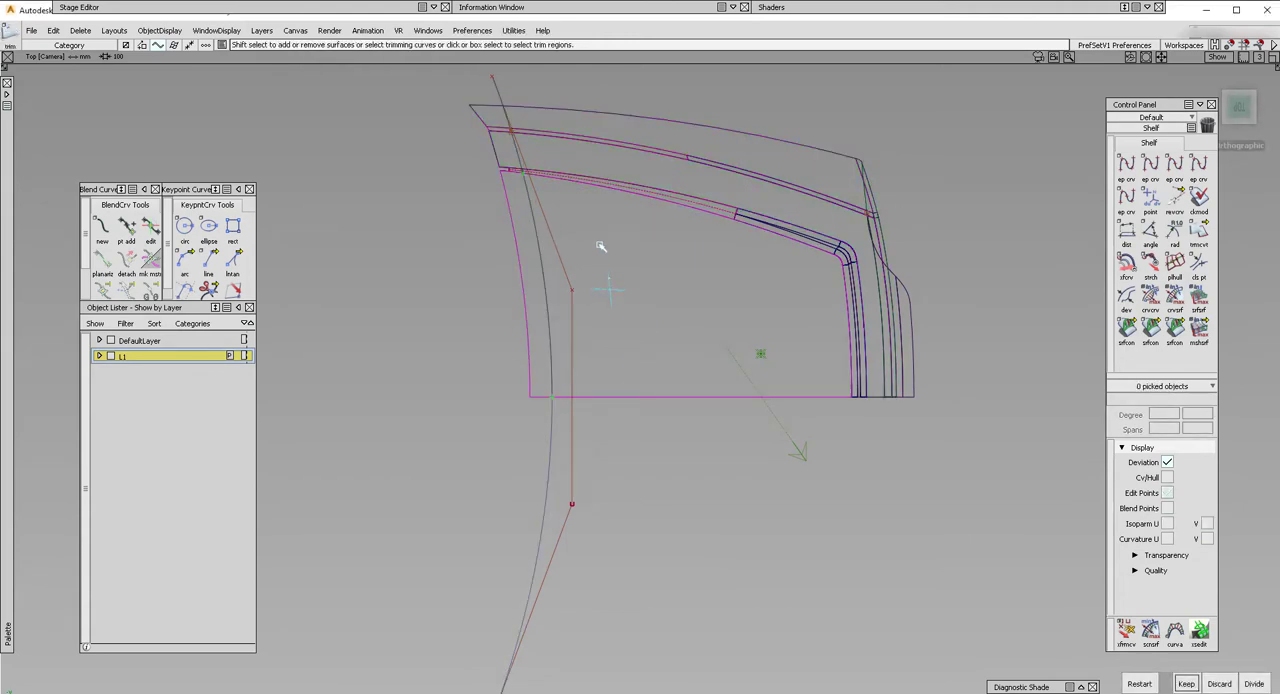
ctrl+shift+drag(639, 348, 642, 292)
drag(658, 321, 590, 124)
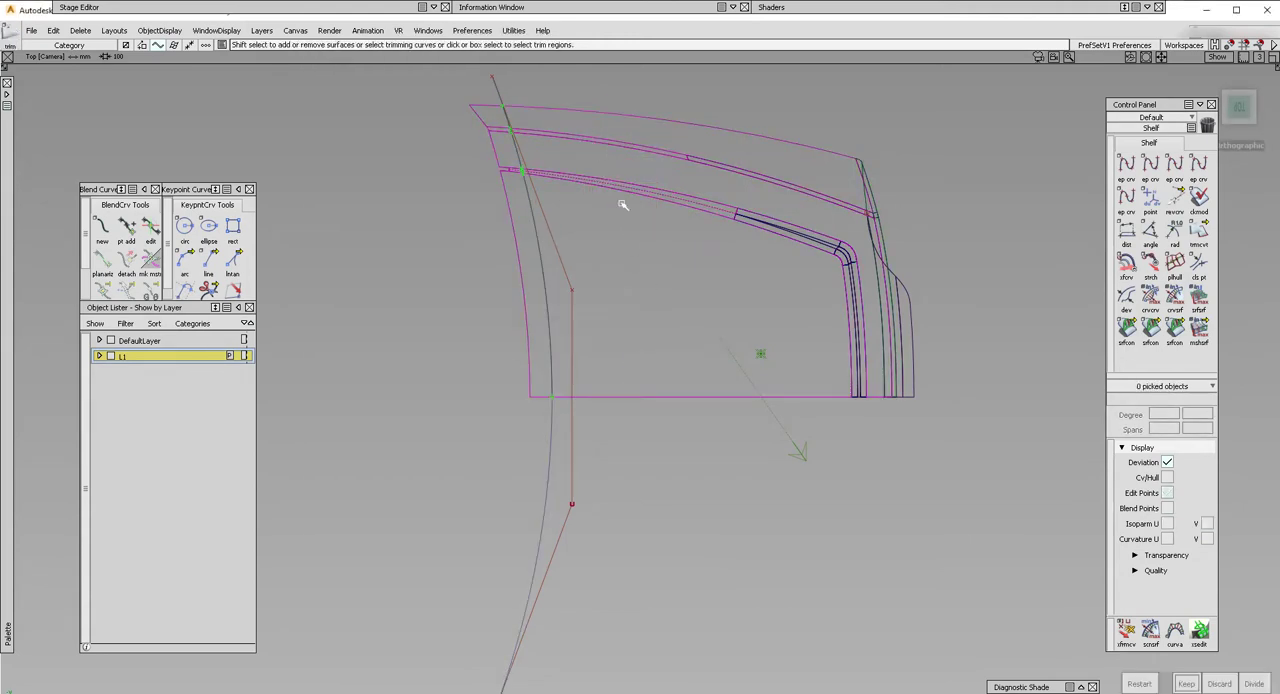
drag(646, 286, 583, 87)
key(space)
Leave the trim and delete the fitted curve used for the projection.
ctrl+shift+drag(550, 300, 549, 224)
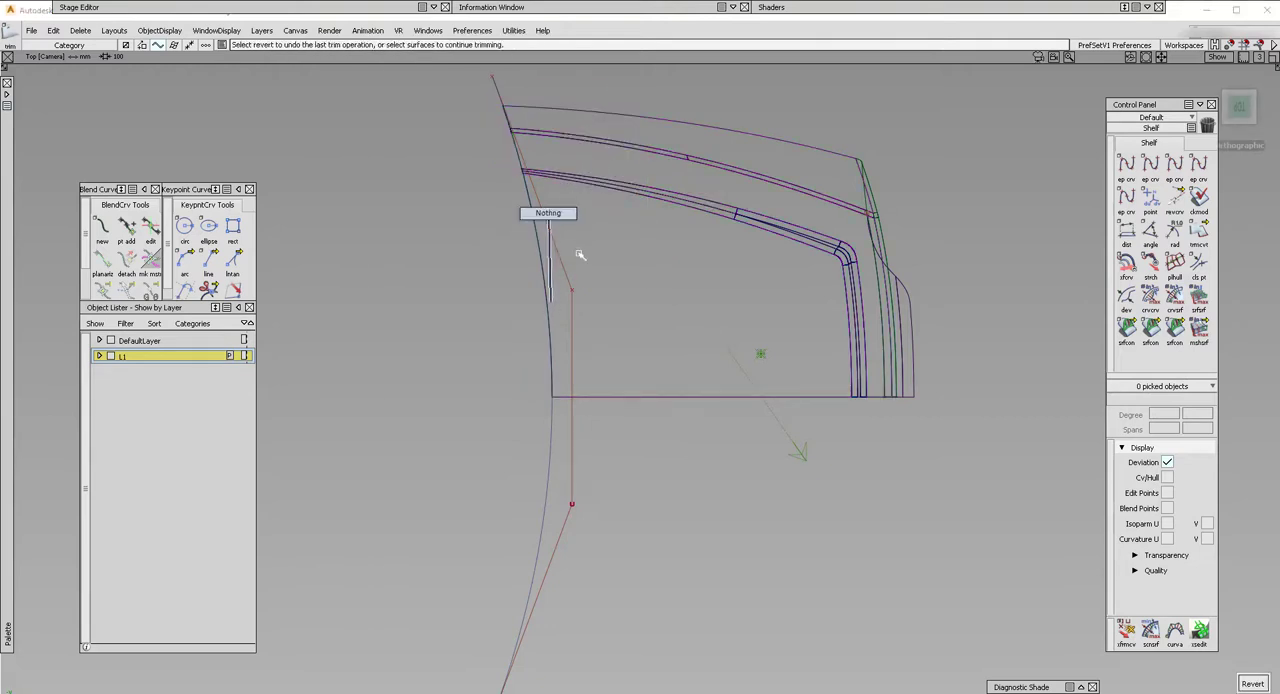
ctrl+shift+drag(606, 262, 586, 277)
click(534, 297)
key(Delete)
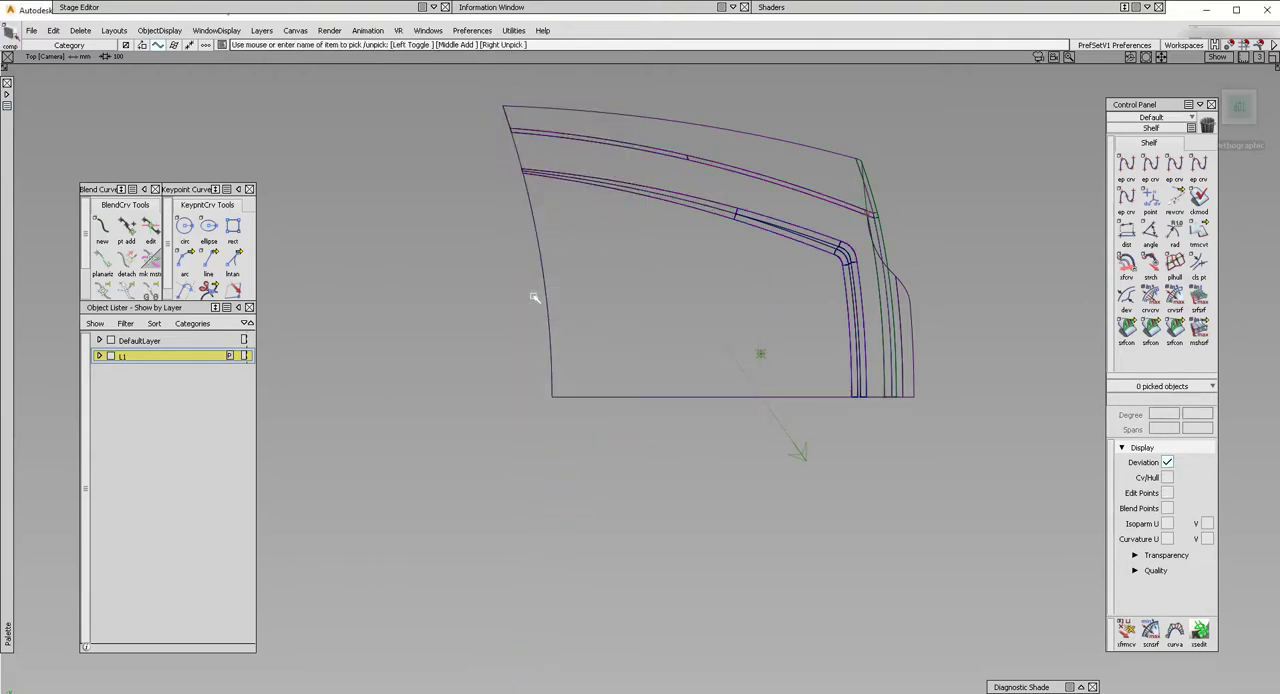
Display the model shaded without wireframe, turn on symmetry for layer L1, and change to a perspective view.
ctrl+shift+drag(580, 366, 570, 267)
click(247, 356)
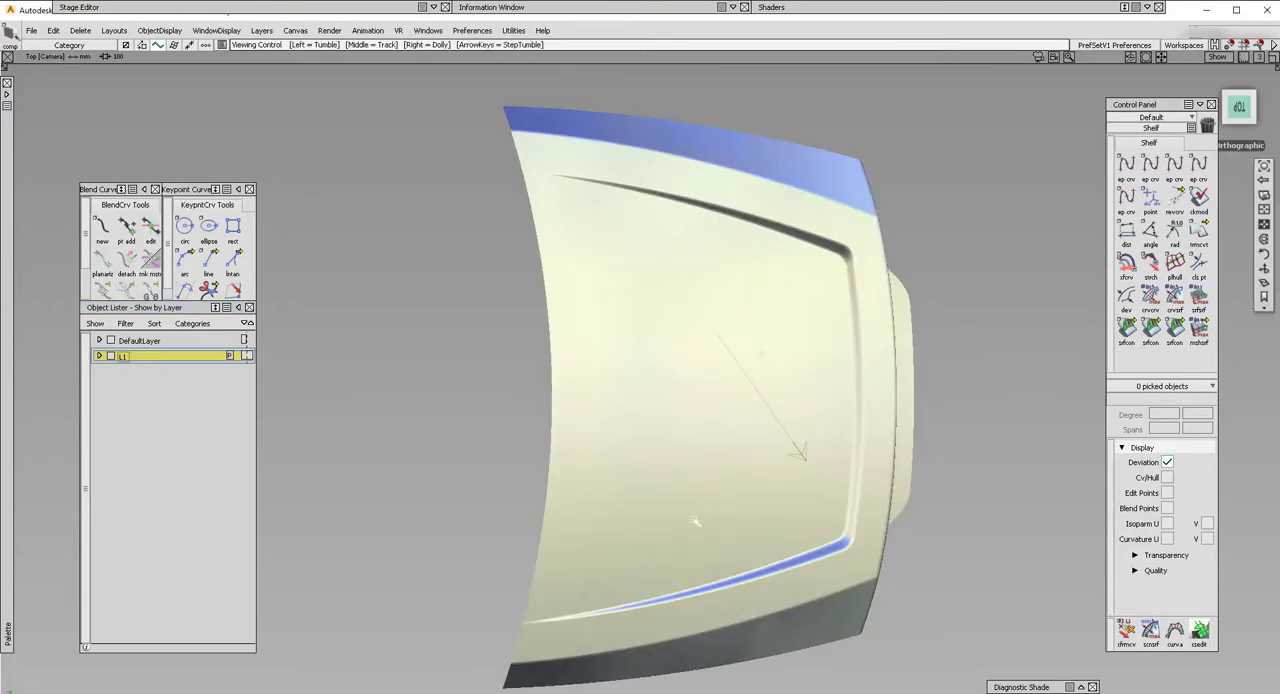
mouse_move(562, 623)
alt+shift+mouse_down()
mouse_move(812, 546)
mouse_move(1083, 551)
mouse_move(549, 409)
alt+shift+mouse_up()
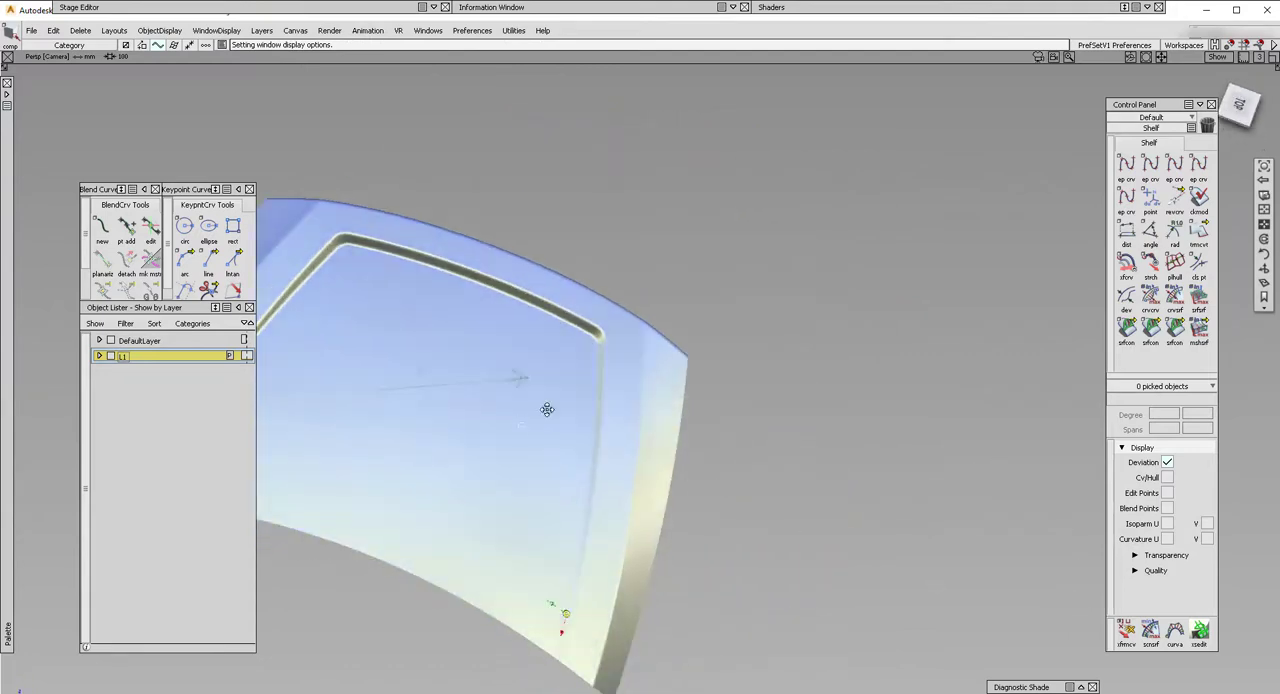
Examine the mirrored, shaded panel from several sides, checking the trimmed open end and the recessed blend surfaces.
alt+shift+middle_drag(549, 409, 691, 367)
mouse_move(512, 357)
alt+shift+mouse_down()
mouse_move(820, 372)
mouse_move(549, 485)
mouse_move(640, 453)
mouse_move(571, 494)
mouse_move(757, 397)
mouse_move(860, 530)
mouse_move(743, 498)
alt+shift+mouse_up()
alt+shift+click(733, 460)
alt+shift+right_drag(733, 460, 860, 450)
alt+shift+drag(860, 450, 806, 515)
alt+shift+right_drag(806, 515, 757, 529)
alt+shift+drag(757, 529, 774, 462)
alt+shift+middle_drag(774, 462, 799, 278)
alt+shift+right_drag(799, 278, 763, 306)
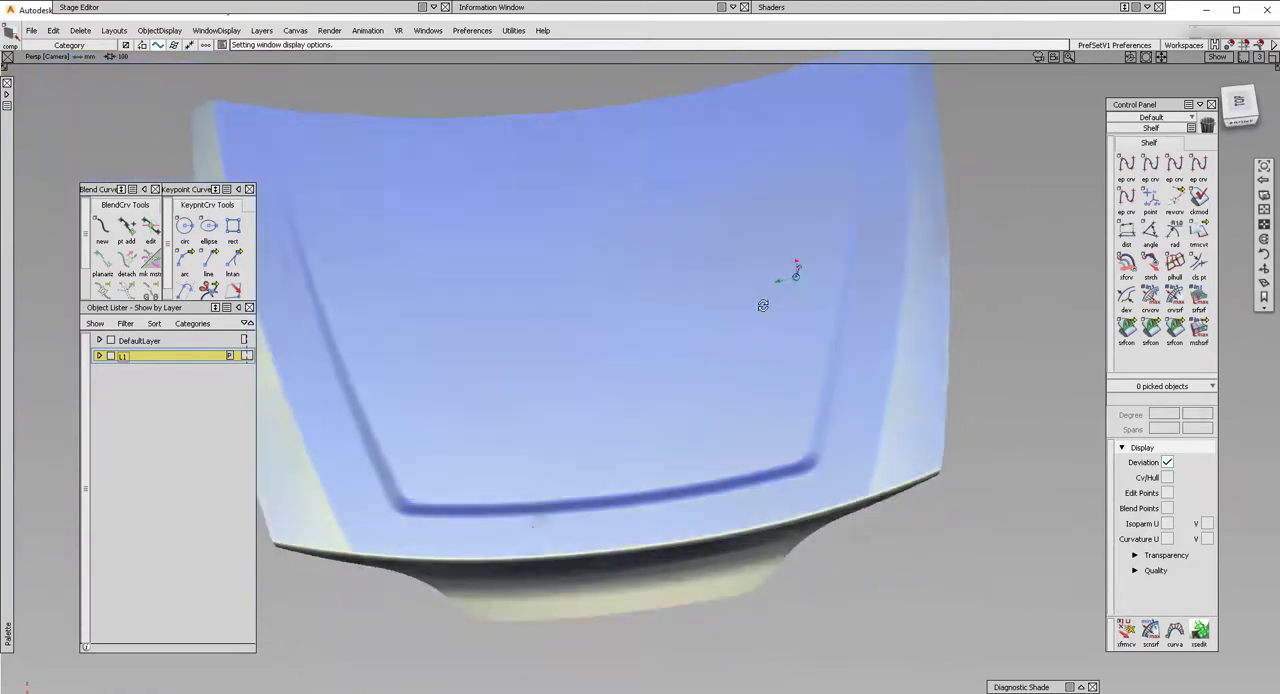
alt+shift+drag(763, 306, 864, 255)
alt+shift+click(648, 403)
alt+shift+drag(628, 434, 786, 374)
Hide the floating windows and examine the panel's side edges, feature line and rear face in the uncluttered view.
key(alt+h)
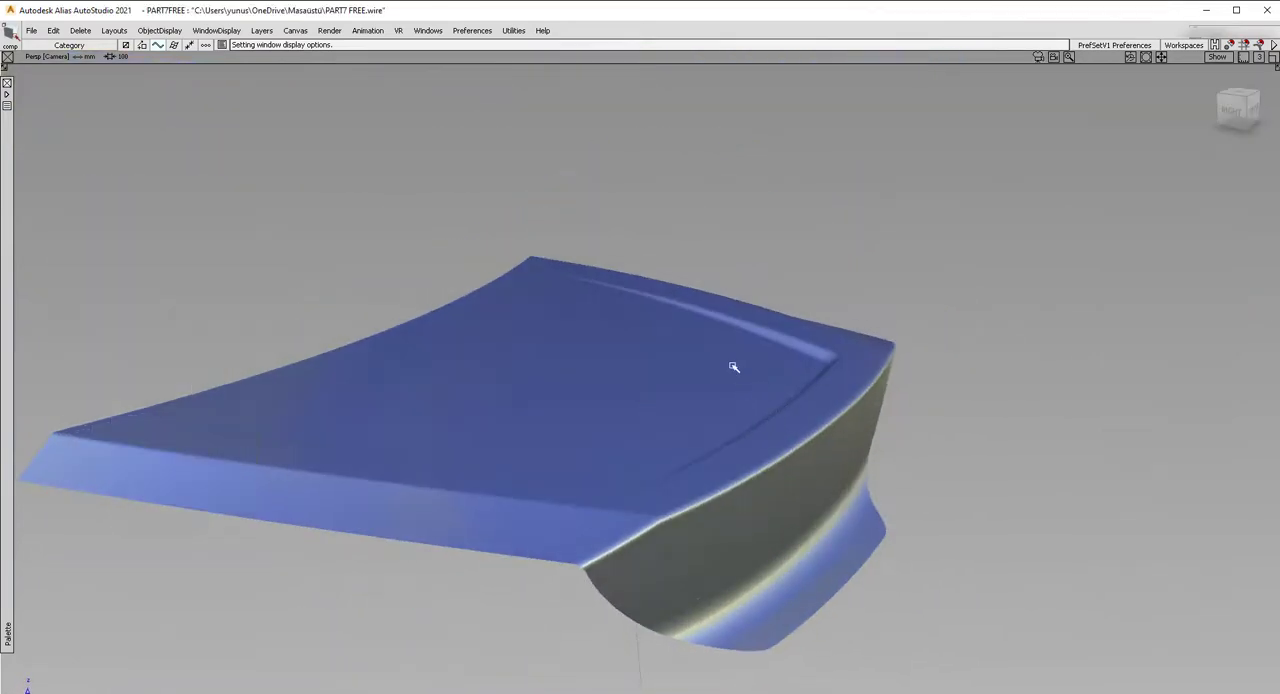
alt+shift+drag(645, 356, 629, 371)
key(alt+h)
key(alt+h)
key(alt+h)
key(alt+h)
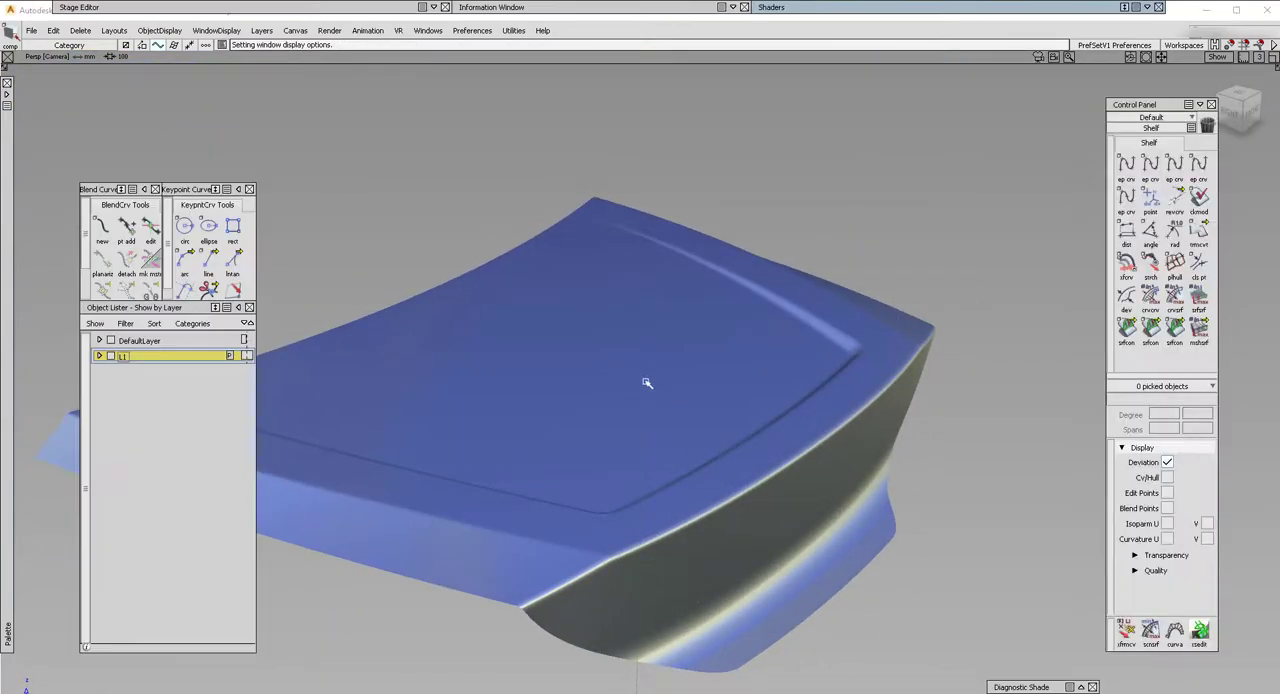
alt+shift+middle_drag(573, 399, 657, 351)
alt+shift+click(645, 356)
alt+shift+drag(628, 374, 704, 460)
alt+shift+right_drag(537, 471, 640, 430)
alt+shift+drag(640, 430, 706, 403)
alt+shift+middle_drag(706, 403, 803, 346)
alt+shift+right_drag(803, 346, 669, 403)
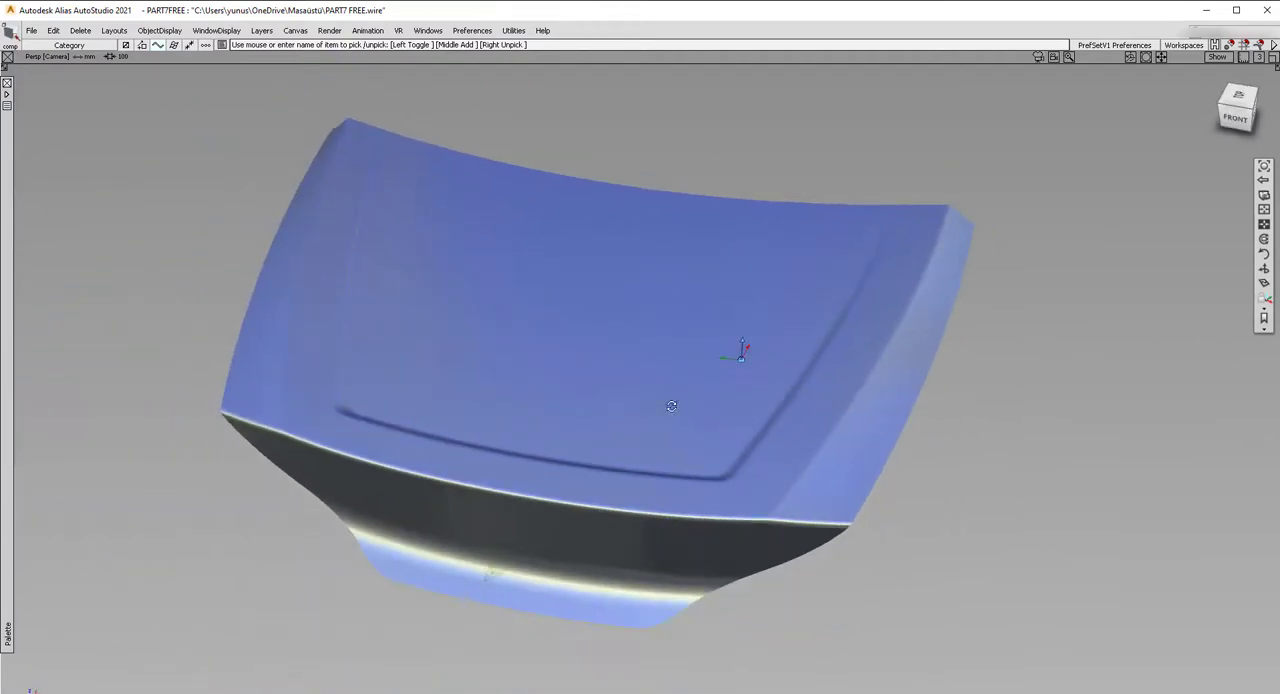
alt+shift+drag(669, 403, 603, 389)
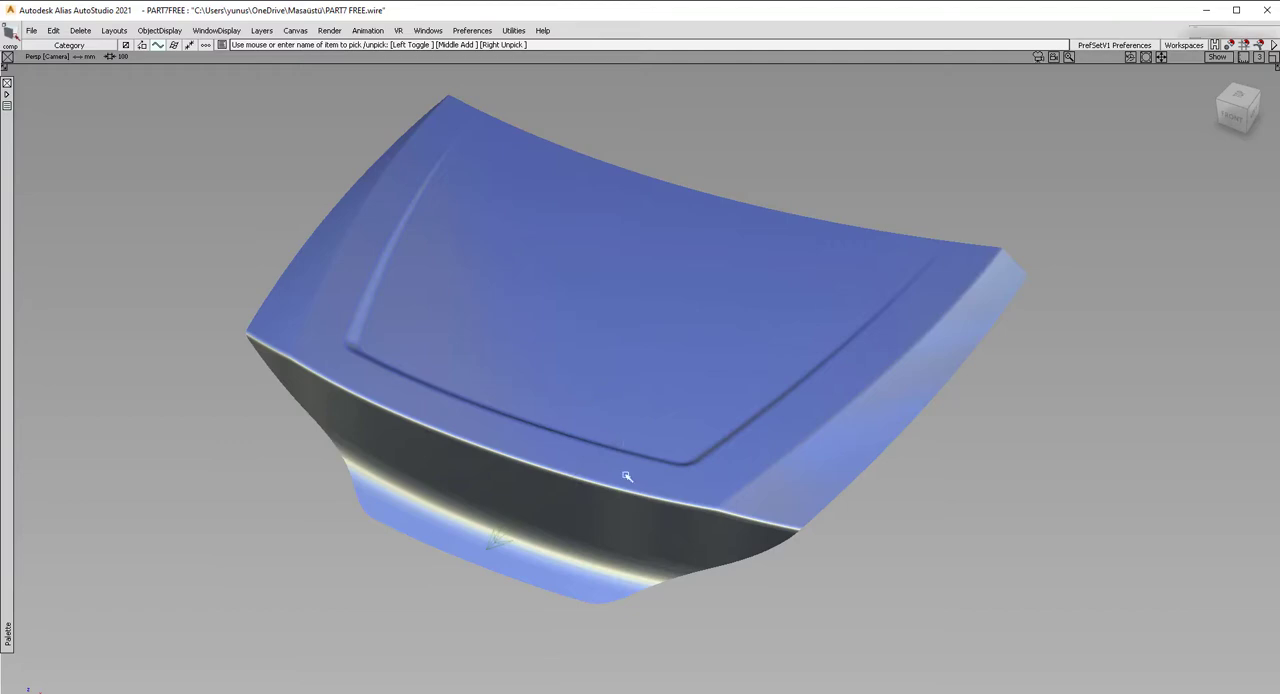
Clear the selection and compare the panel's front and corner views, checking the highlights along the recess and rear edge.
alt+shift+drag(546, 382, 894, 334)
alt+shift+right_drag(820, 308, 796, 384)
alt+shift+drag(808, 347, 586, 380)
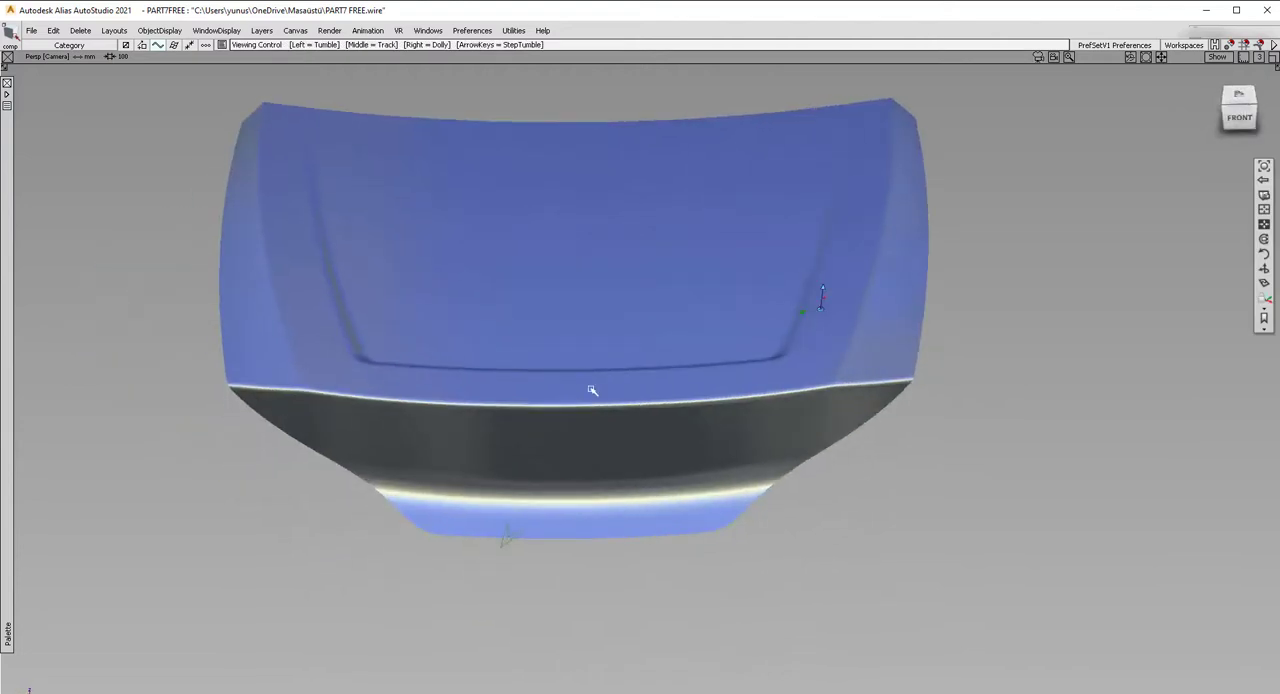
ctrl+shift+drag(694, 453, 734, 291)
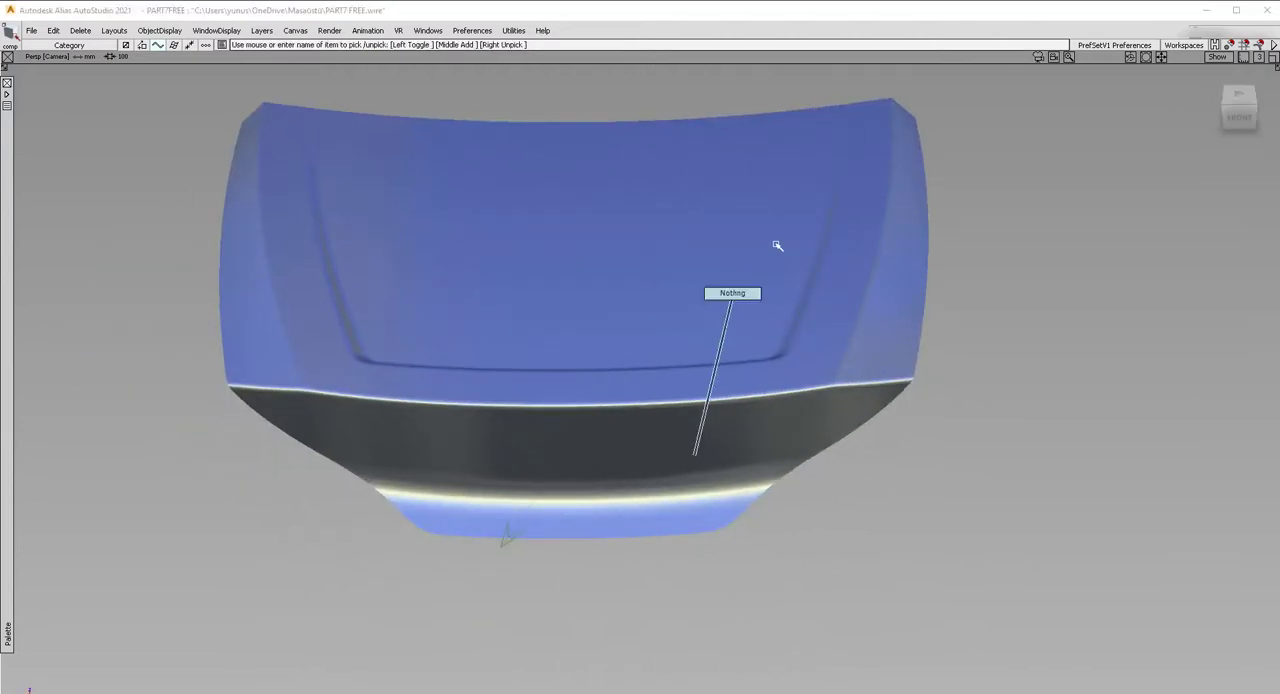
alt+shift+drag(820, 286, 811, 334)
alt+shift+right_drag(811, 334, 740, 272)
alt+shift+drag(740, 272, 680, 410)
alt+shift+right_drag(648, 375, 723, 377)
alt+shift+drag(723, 377, 758, 303)
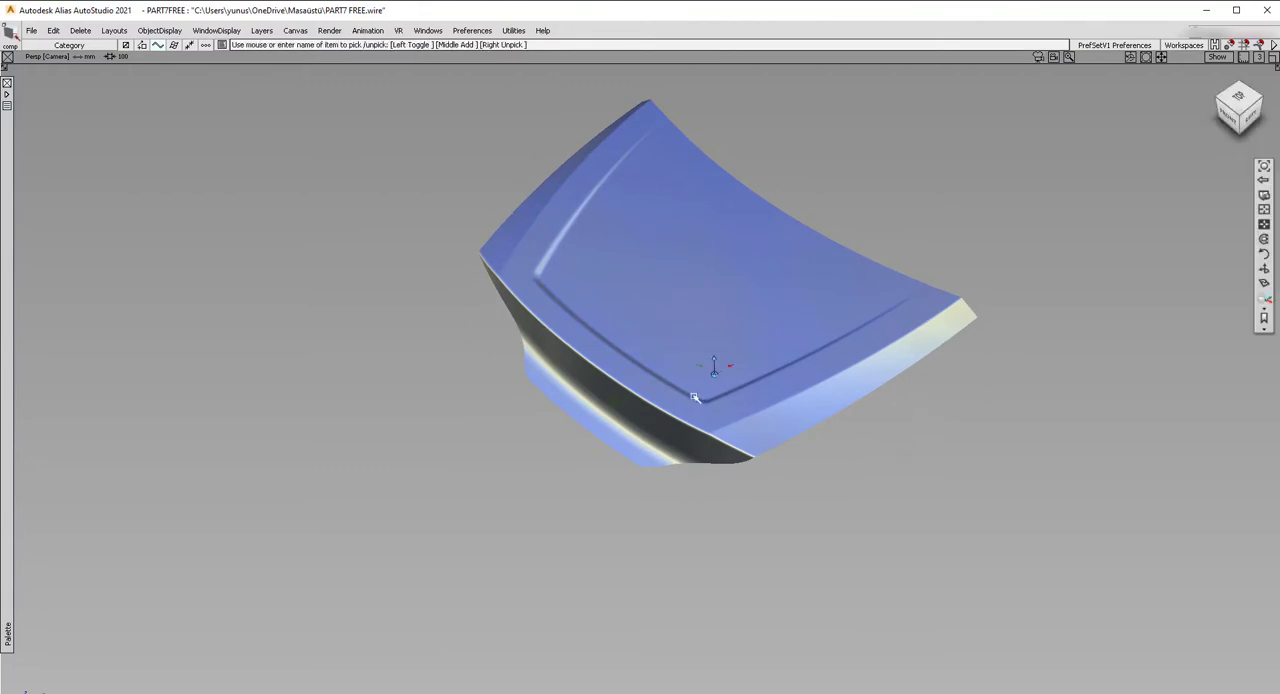
alt+shift+right_drag(782, 379, 806, 366)
alt+shift+middle_drag(680, 323, 686, 354)
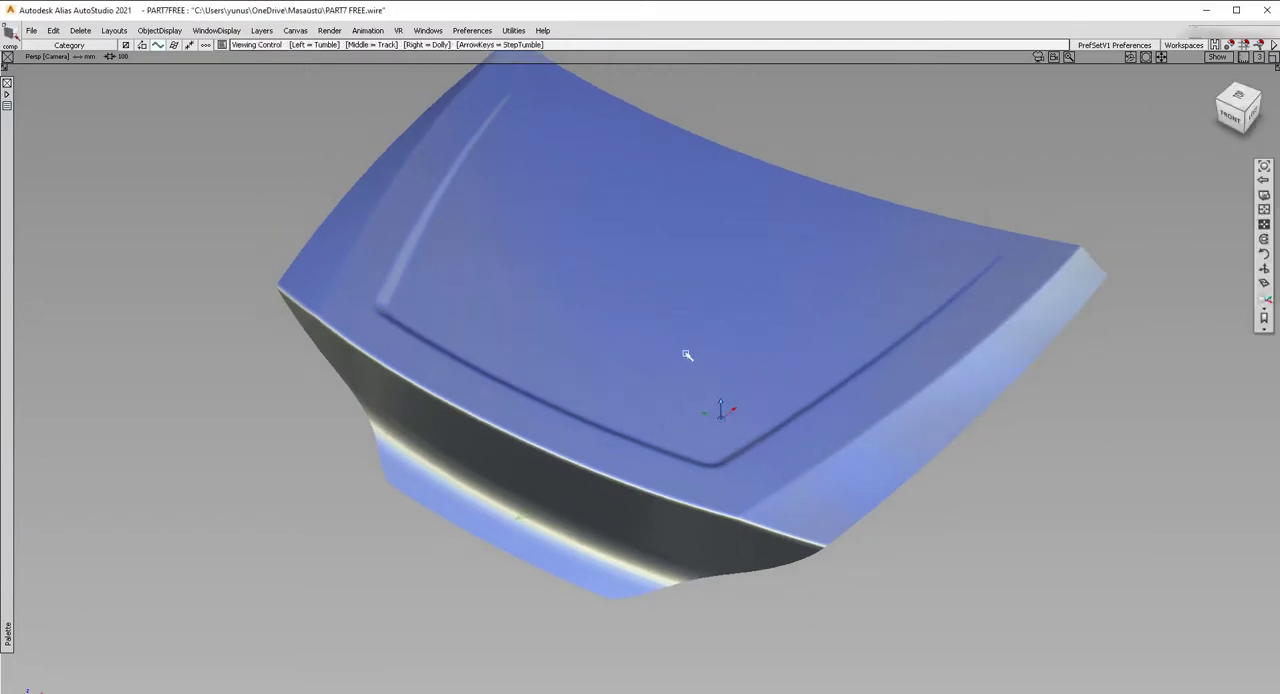
alt+shift+right_drag(686, 354, 740, 354)
alt+shift+drag(740, 354, 778, 345)
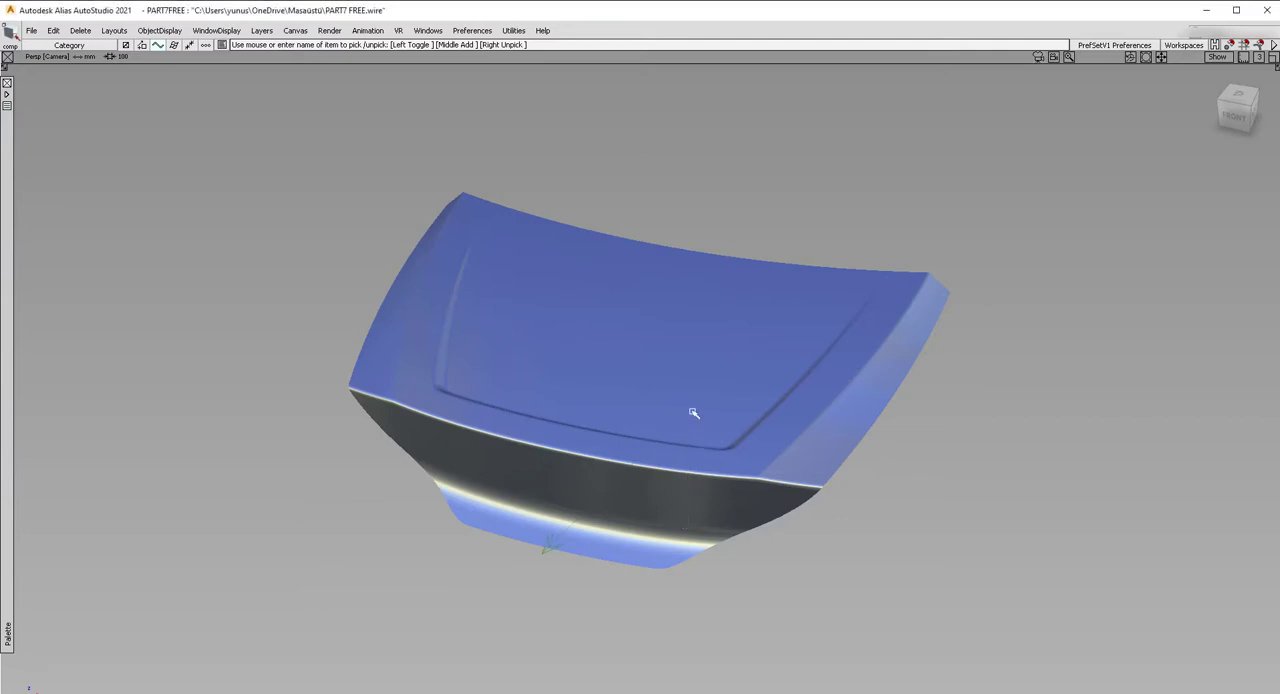
Restore the floating windows and show the surface edge lines on the shaded model.
key(ctrl+m)
key(ctrl+space)
alt+shift+drag(684, 404, 720, 400)
alt+shift+right_drag(720, 400, 680, 397)
alt+shift+drag(680, 397, 622, 367)
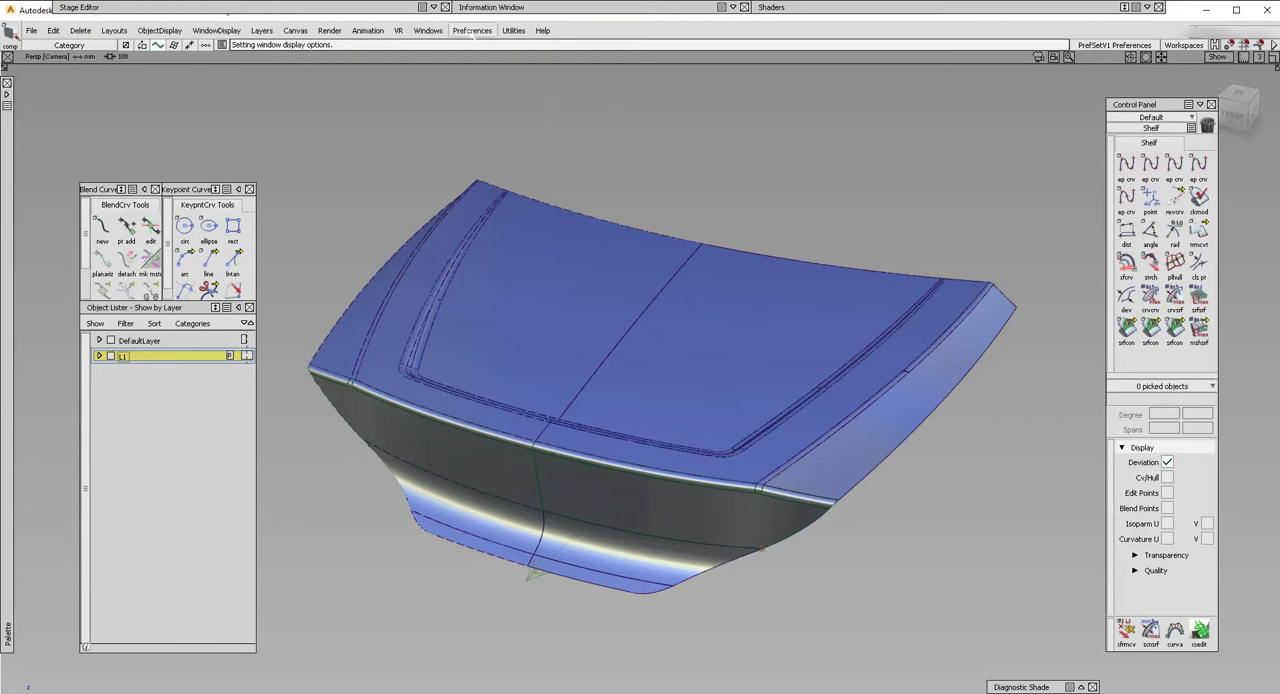
Set the interface color theme to dark and view the panel from its rear corner.
click(472, 31)
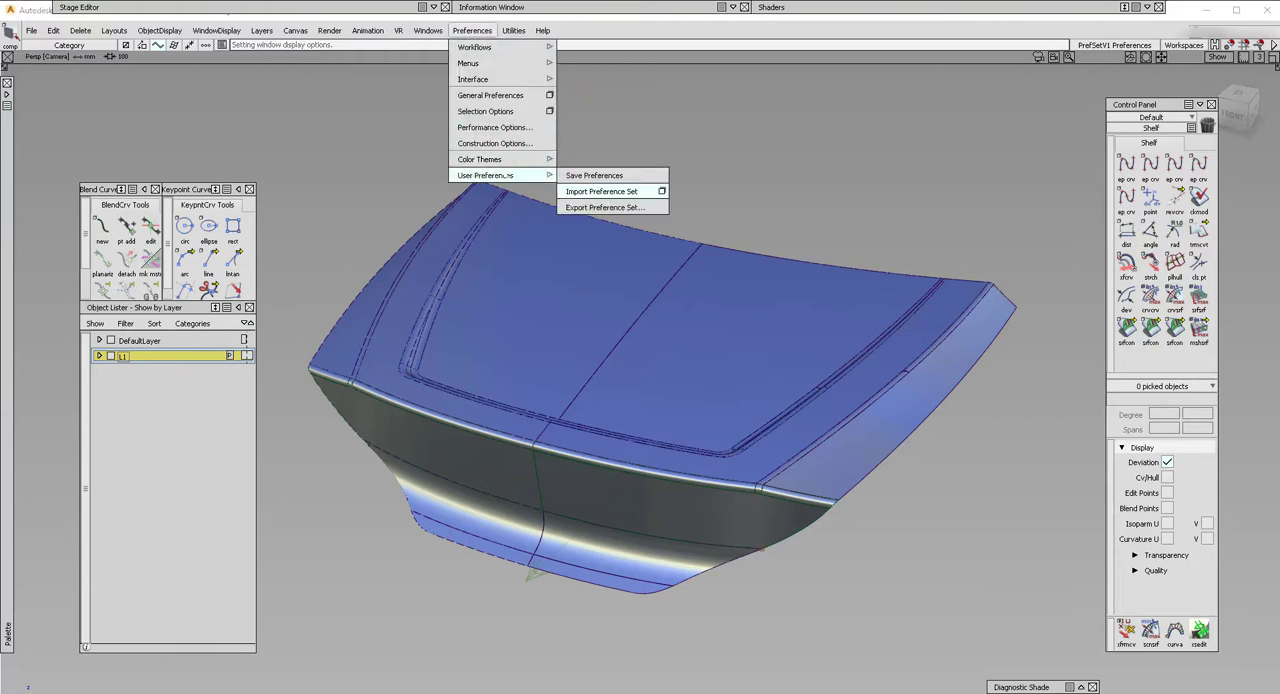
mouse_move(496, 160)
click(582, 159)
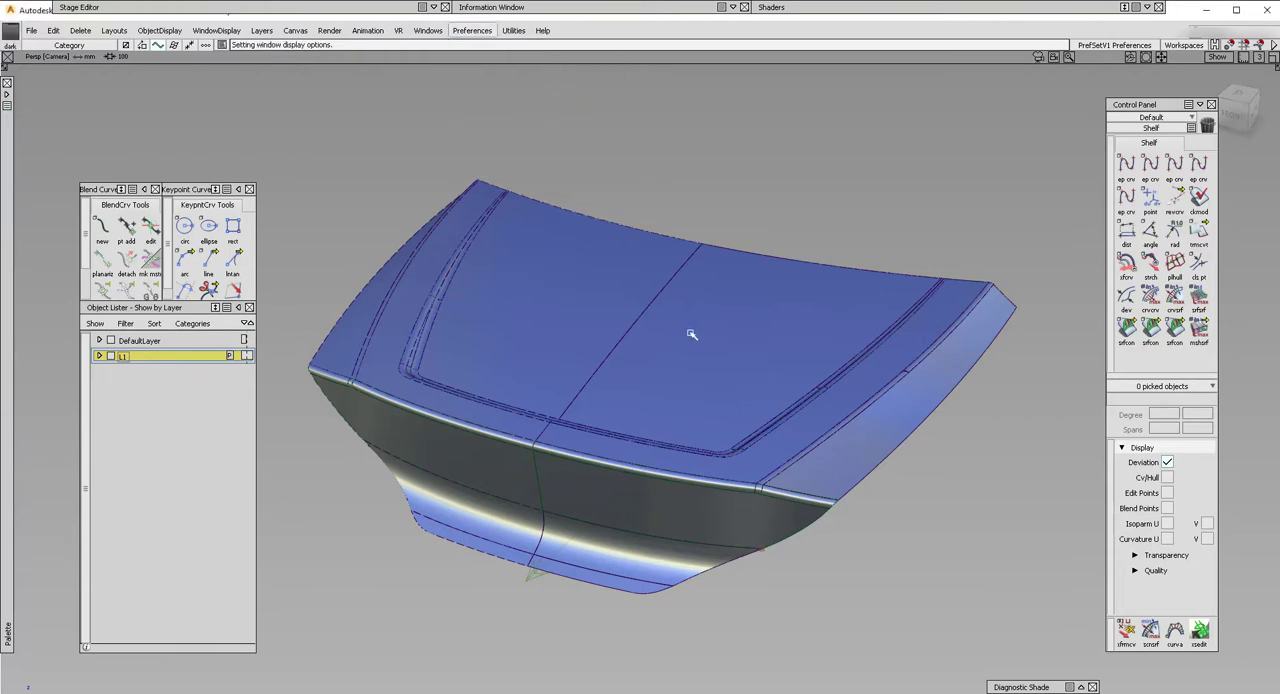
alt+shift+drag(625, 401, 740, 380)
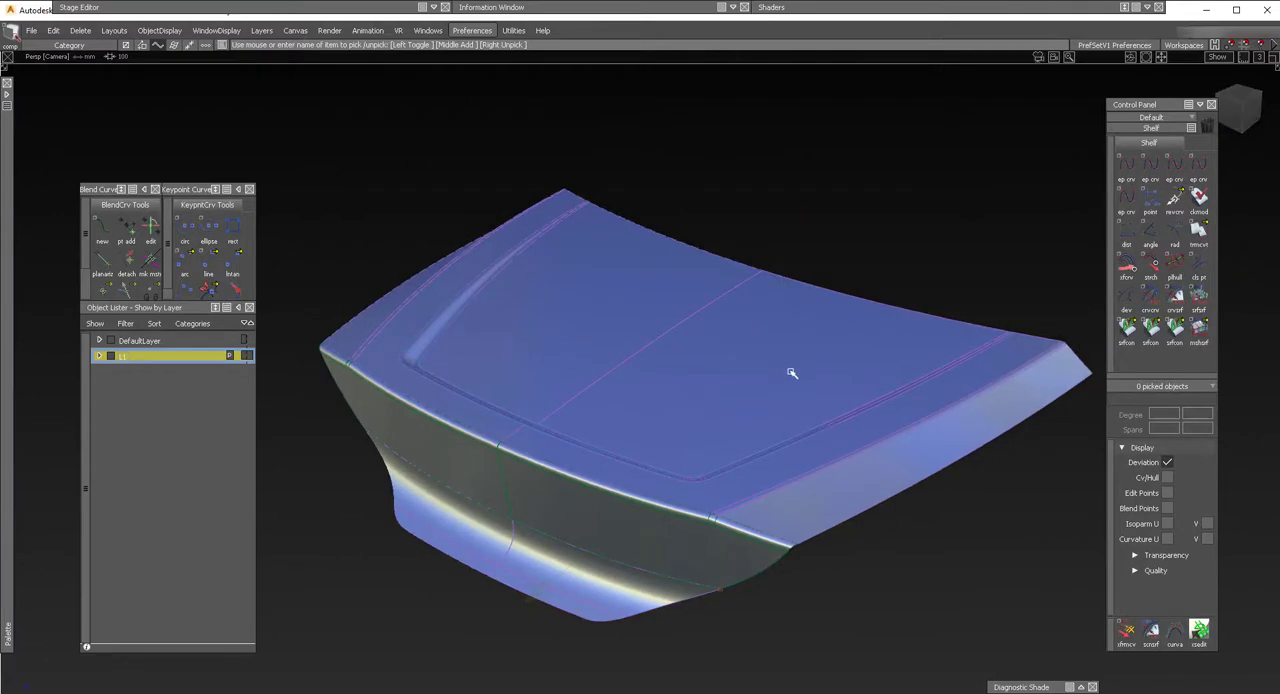